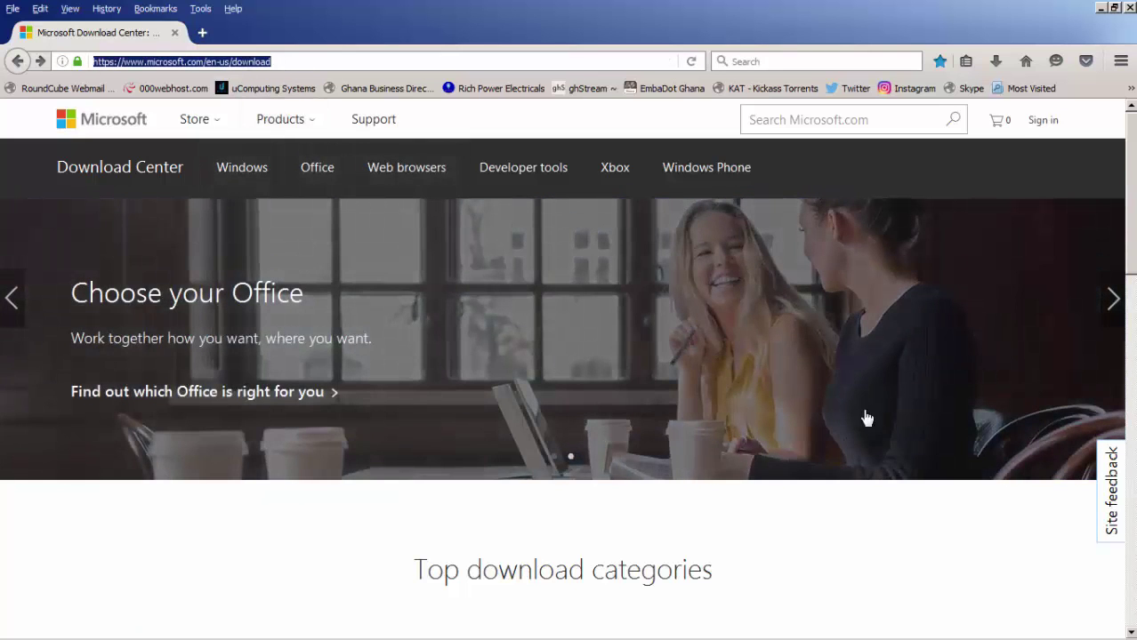
Step: Search Microsoft.com for 'windows adk', picking the 'windows adk 8.1' suggestion
scroll(781, 420, down, 3)
scroll(784, 417, down, 1)
scroll(792, 413, up, 5)
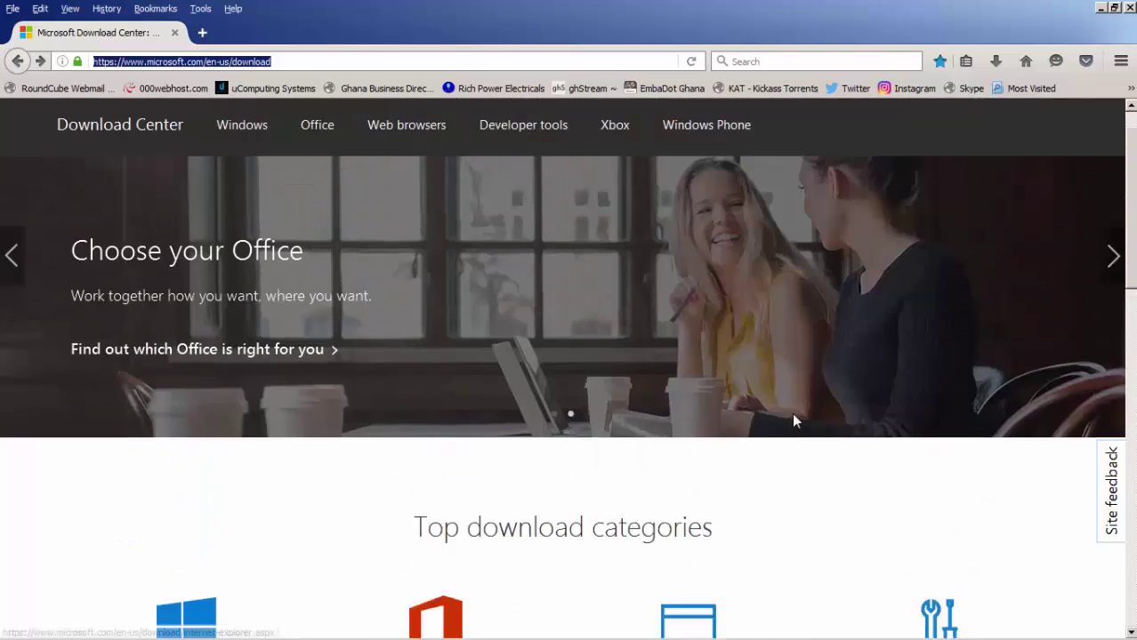
click(850, 117)
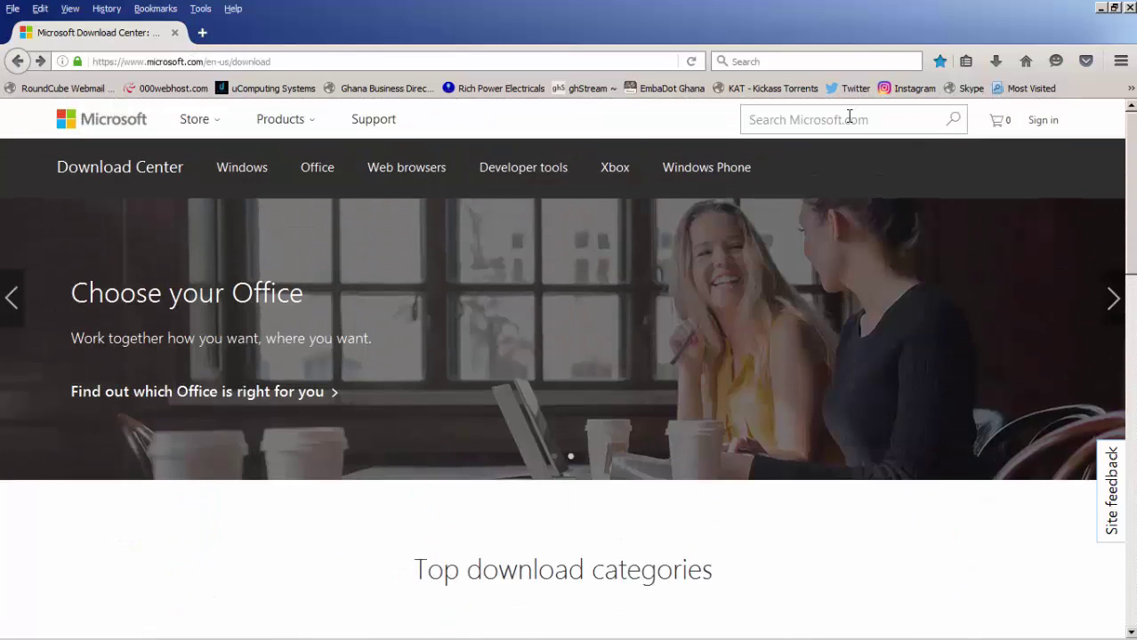
text(windows adk)
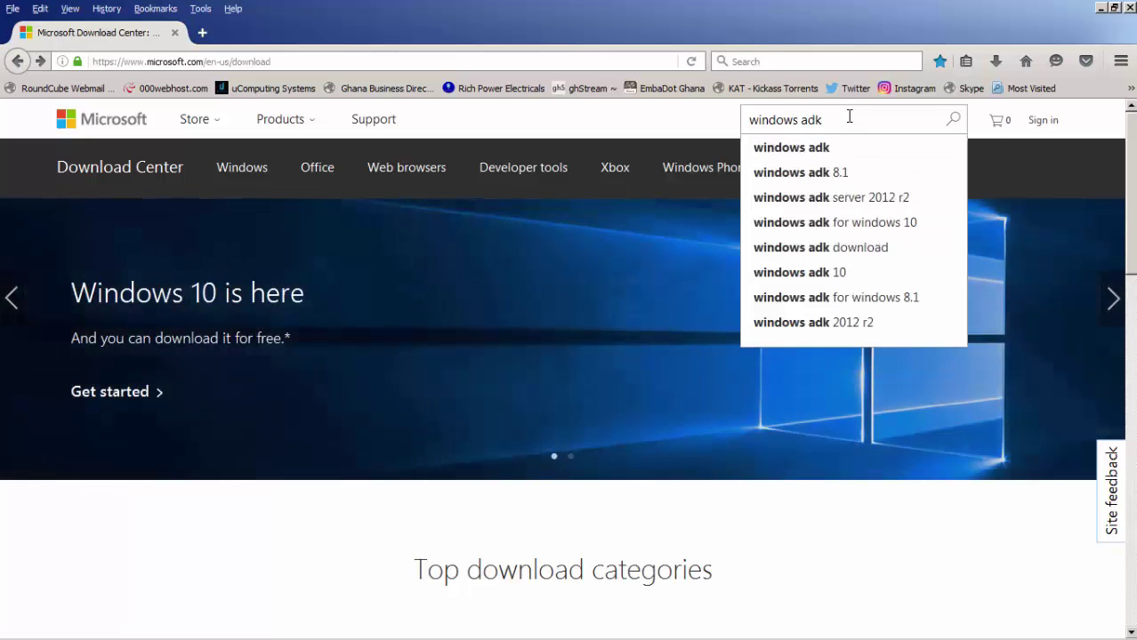
key(Down)
key(Down)
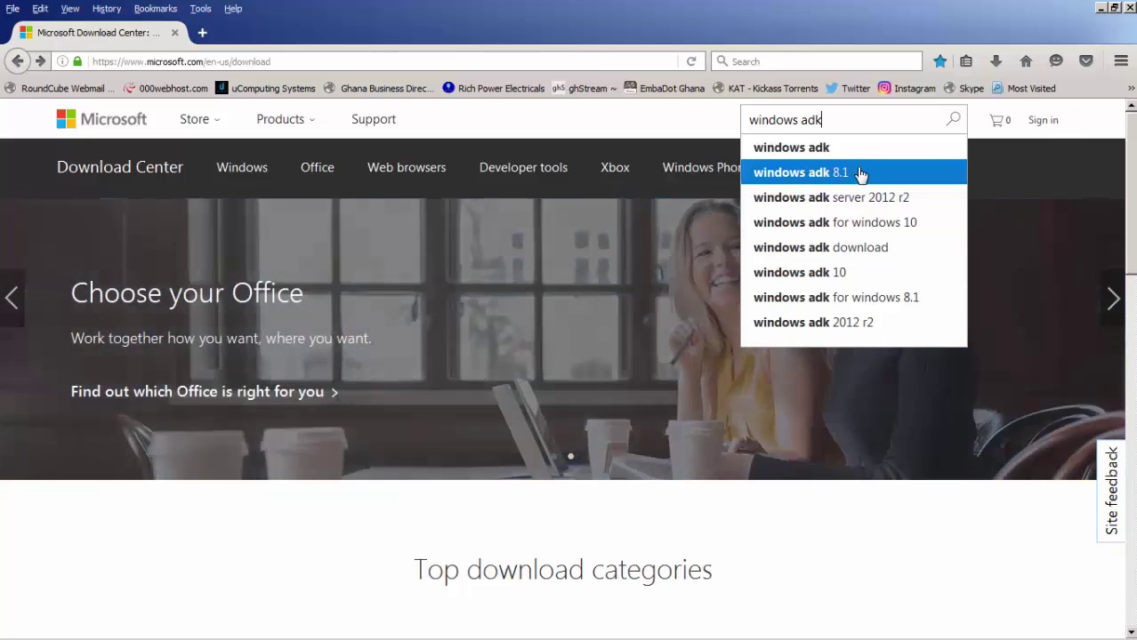
click(854, 174)
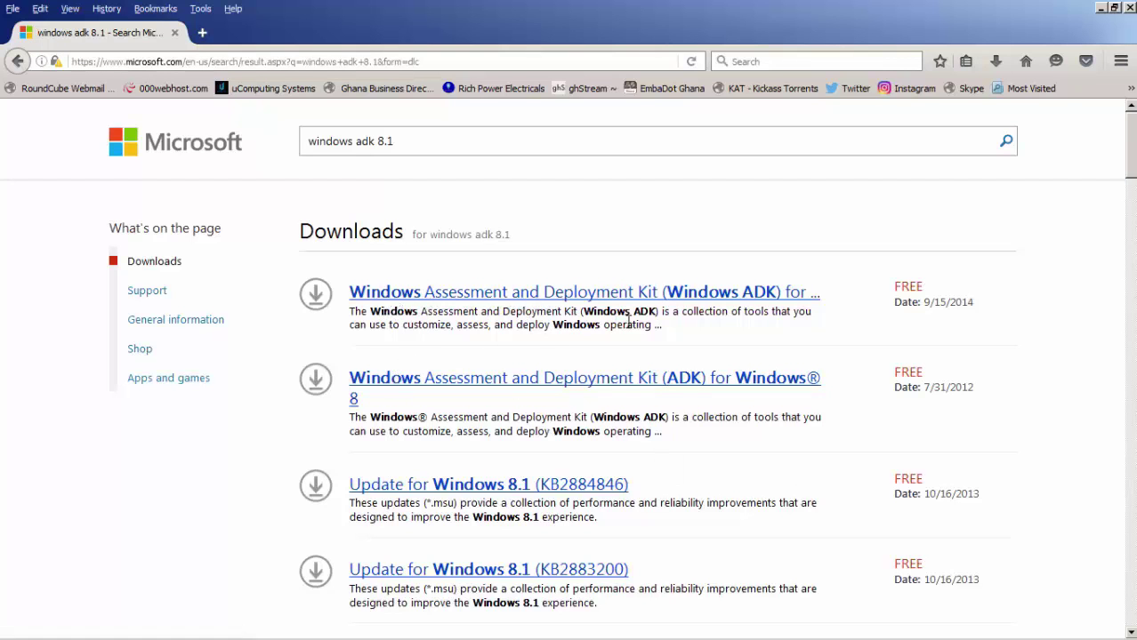
Step: Open the Windows ADK for Windows 8.1 Update page and look through its Details section
click(454, 299)
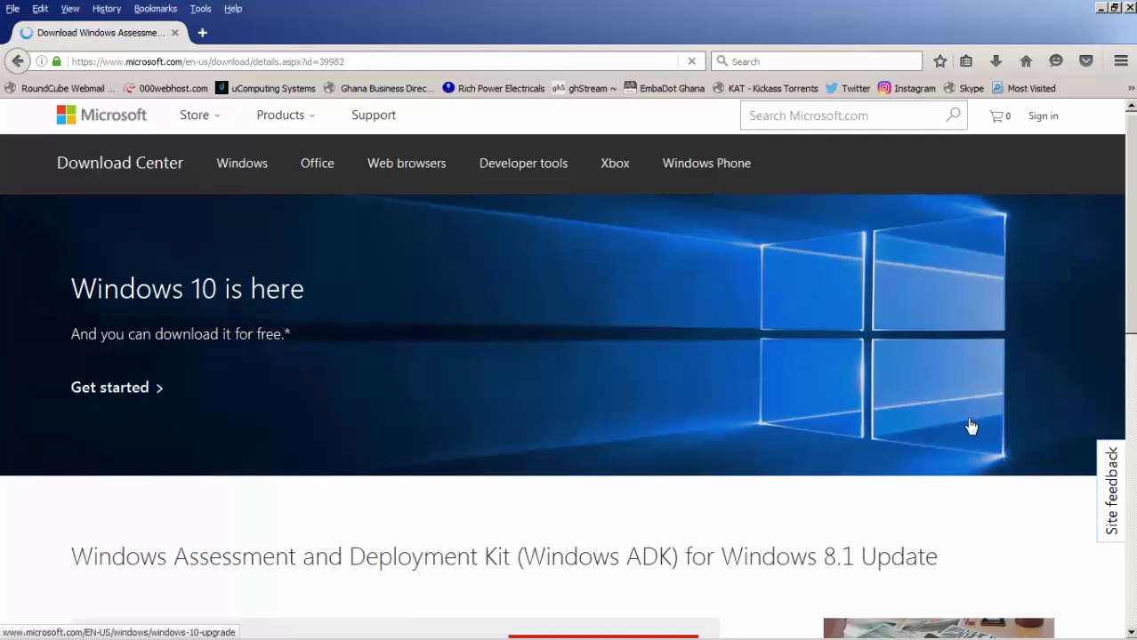
scroll(970, 425, down, 5)
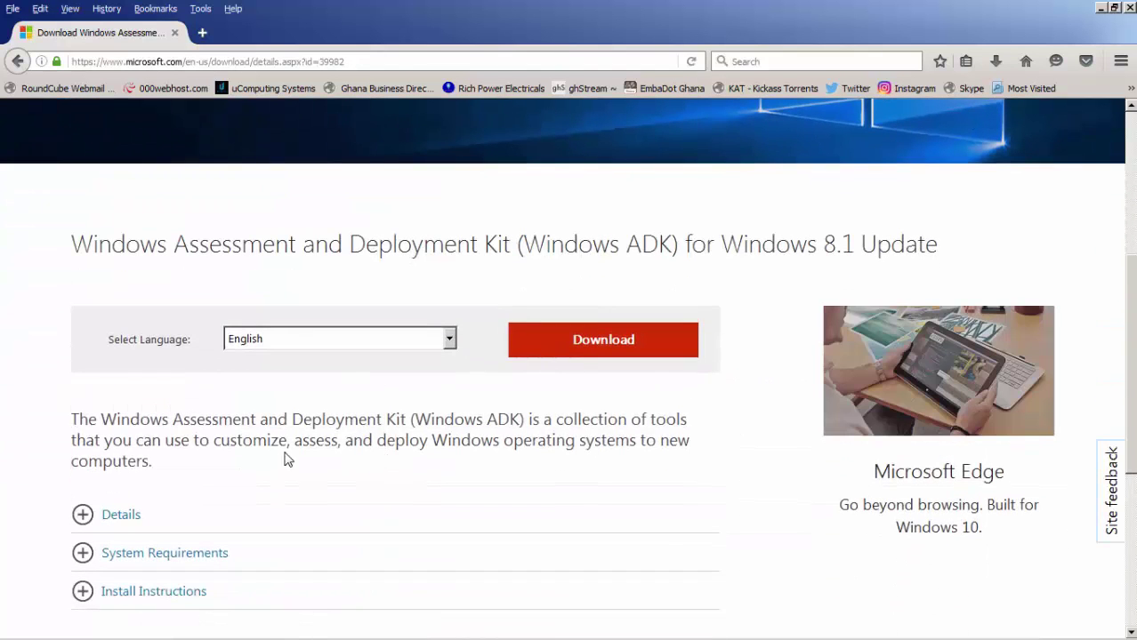
click(96, 521)
scroll(328, 487, down, 3)
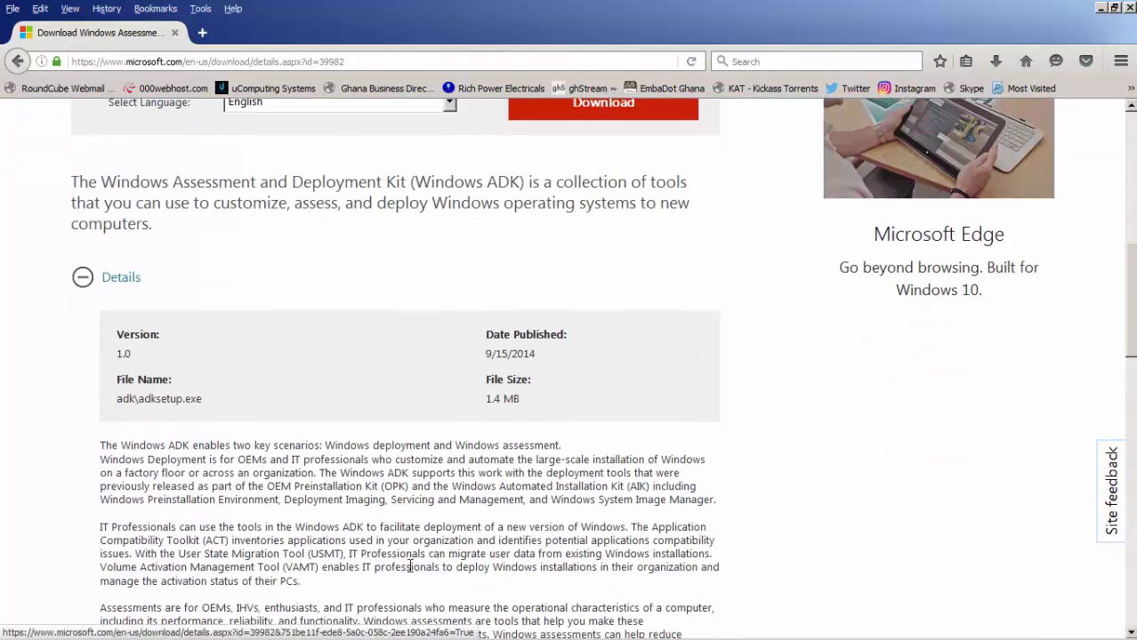
click(96, 295)
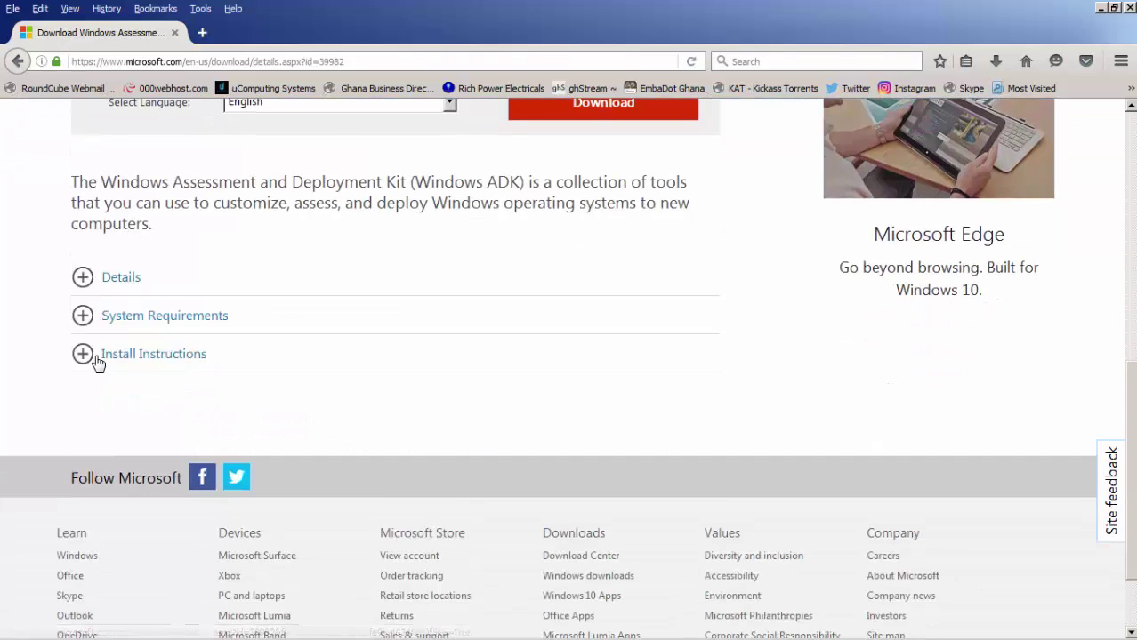
Step: Review the supported operating systems under System Requirements, then start the download
click(85, 324)
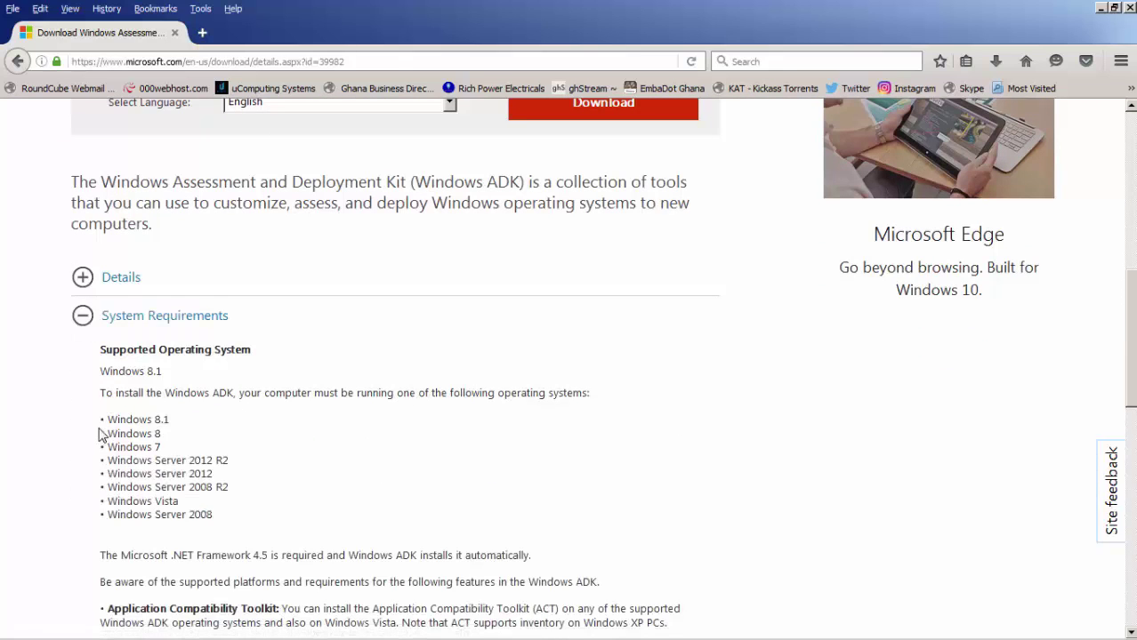
drag(107, 419, 261, 525)
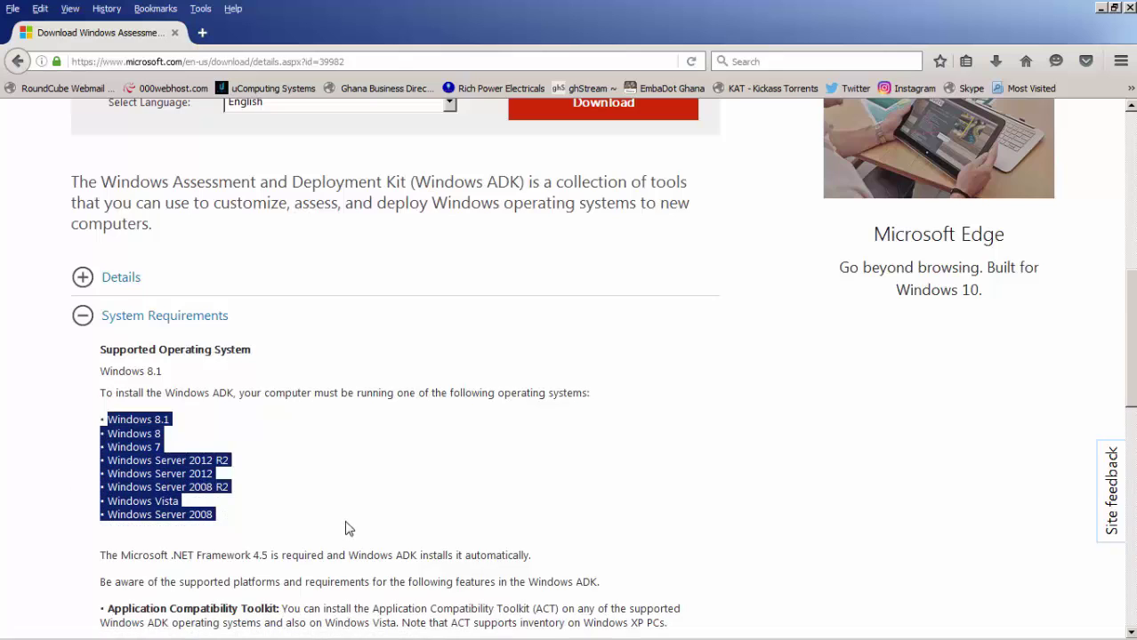
scroll(348, 528, down, 3)
scroll(347, 521, up, 5)
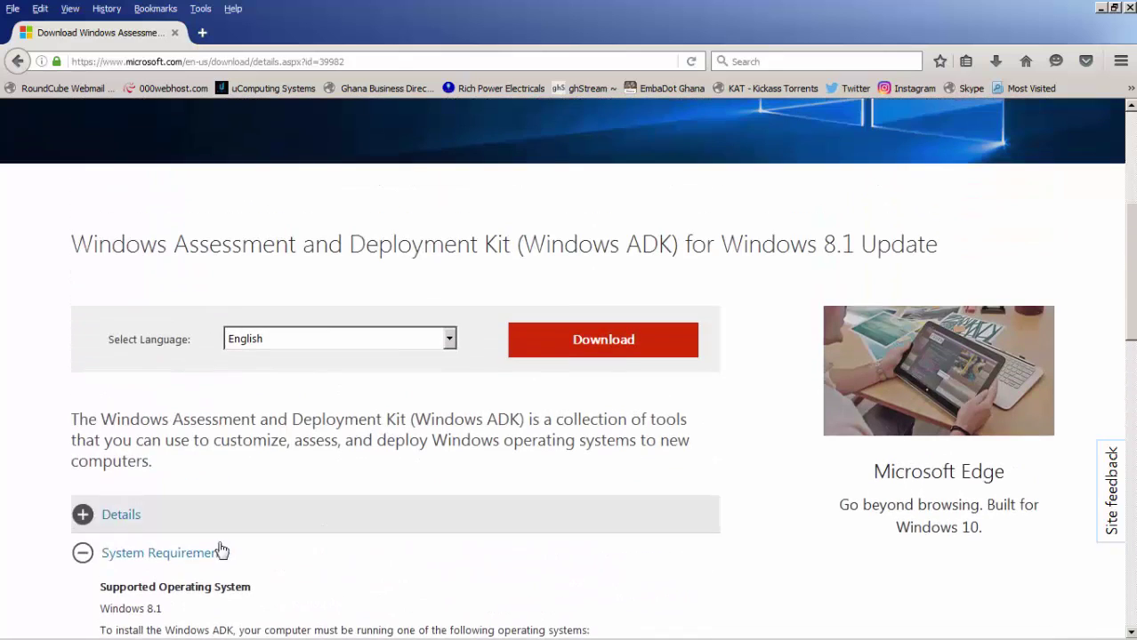
click(127, 543)
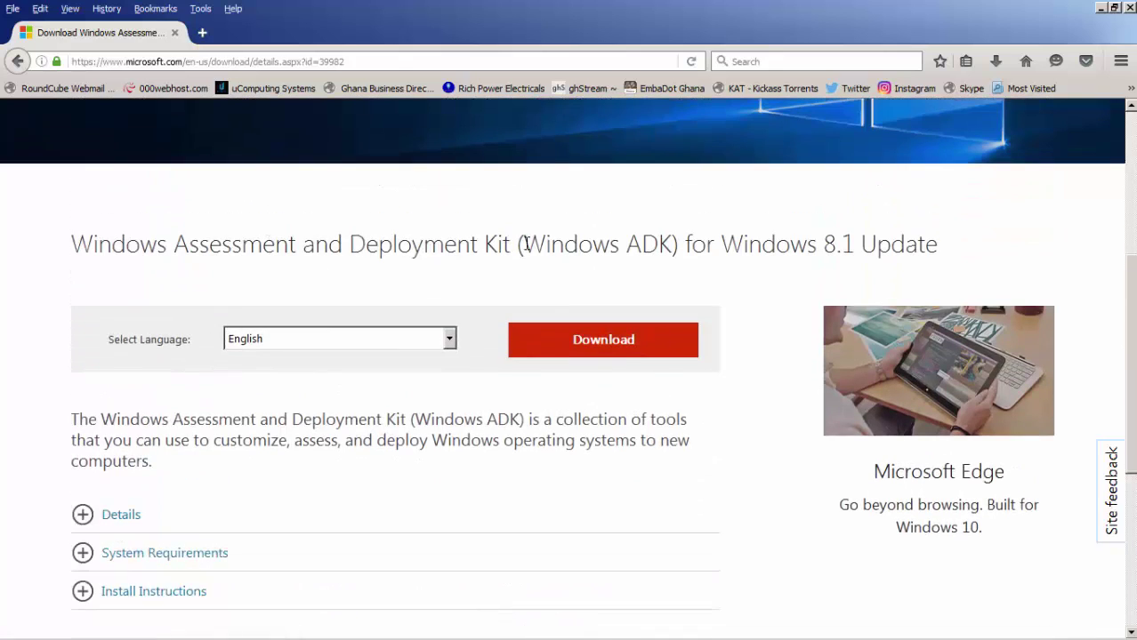
scroll(685, 436, up, 3)
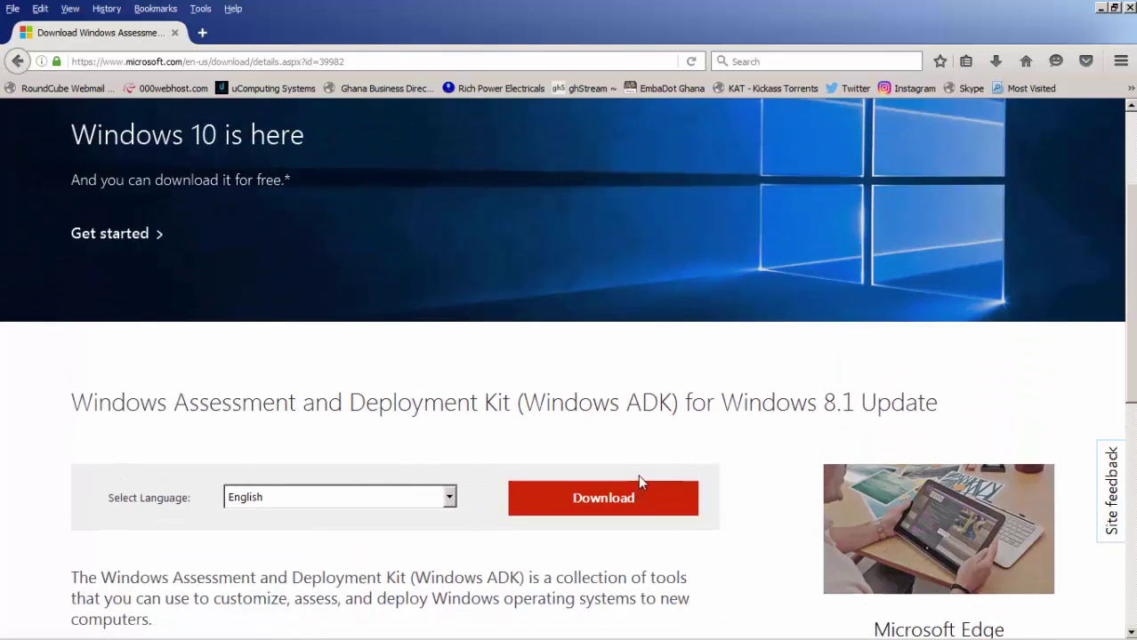
click(597, 510)
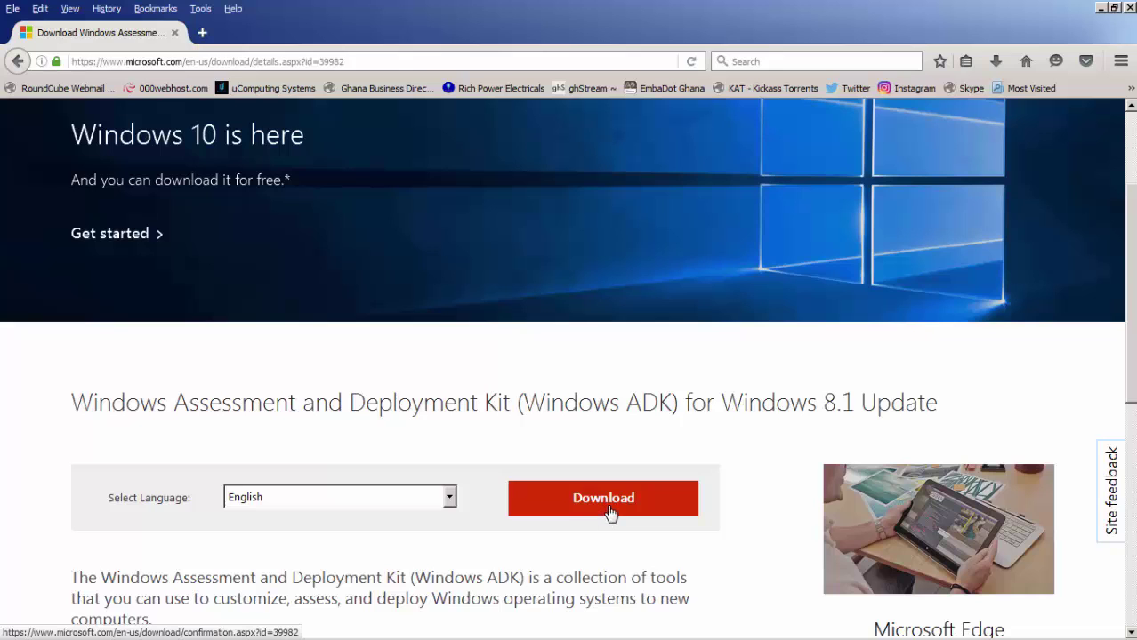
Step: Save adksetup.exe (1.4 MB) and open its Downloads folder from Firefox's downloads list
click(611, 513)
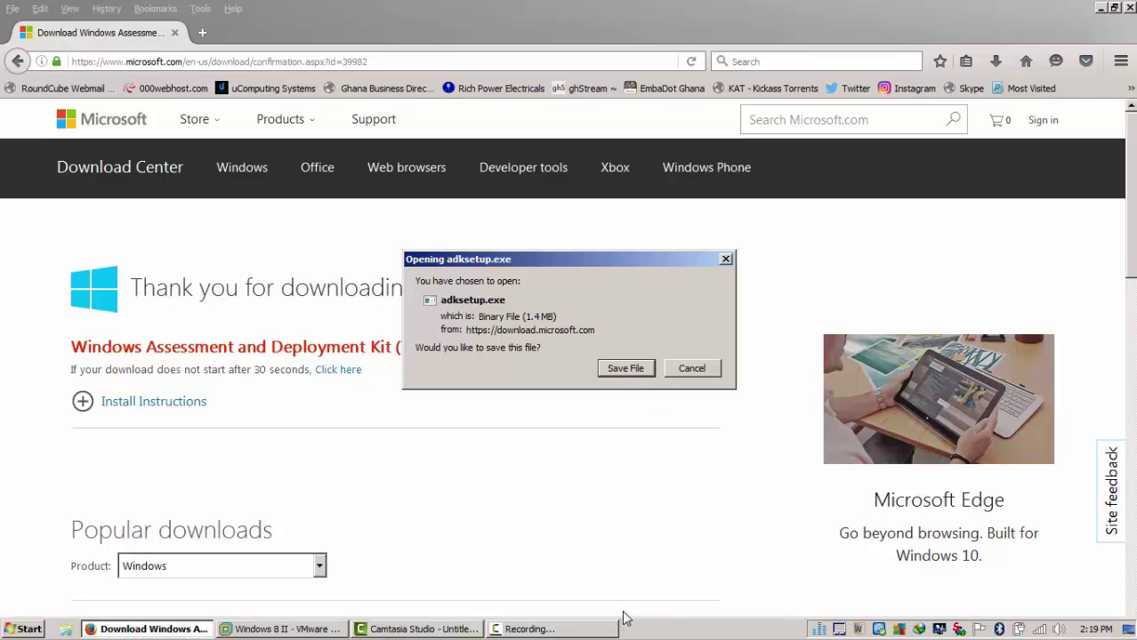
click(625, 368)
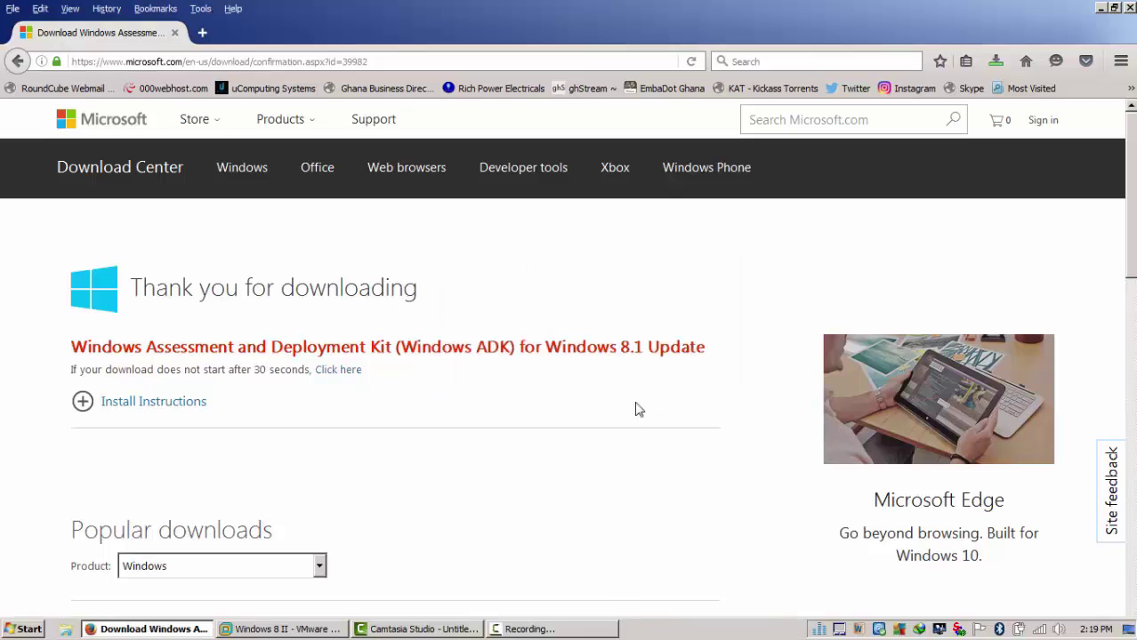
click(995, 62)
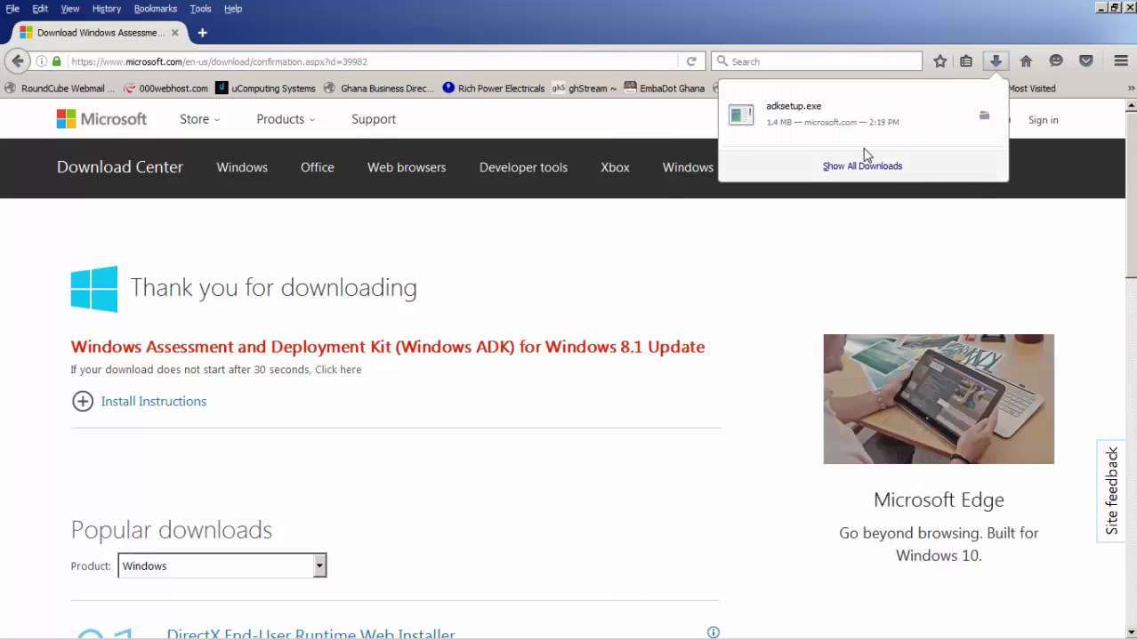
click(985, 118)
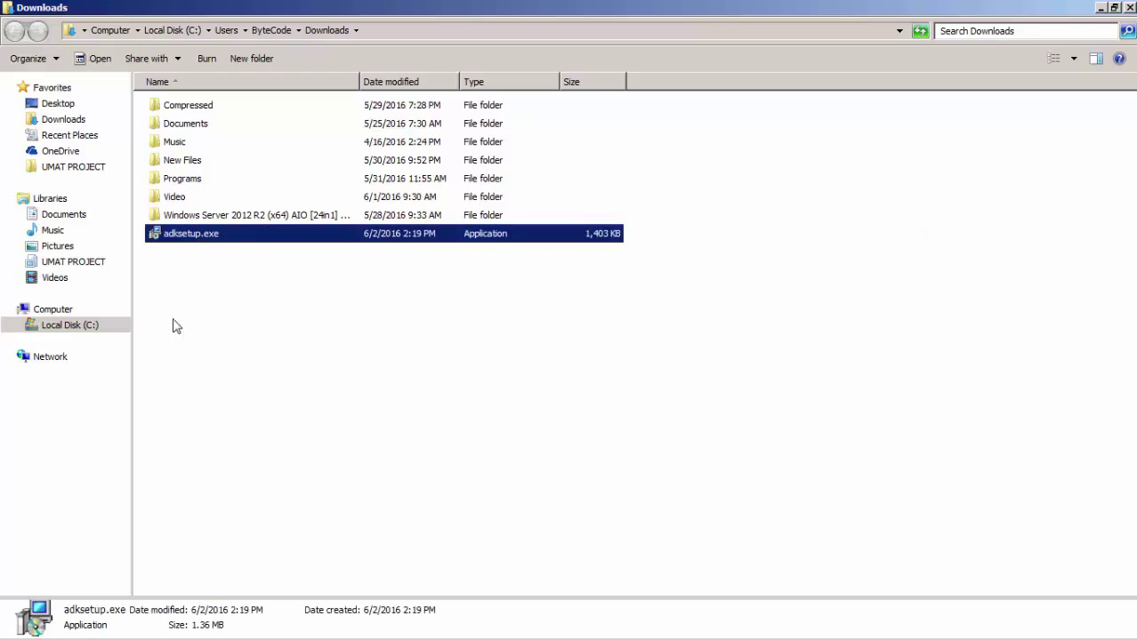
Step: Run adksetup.exe as administrator and allow it through the Security Warning
right_click(194, 234)
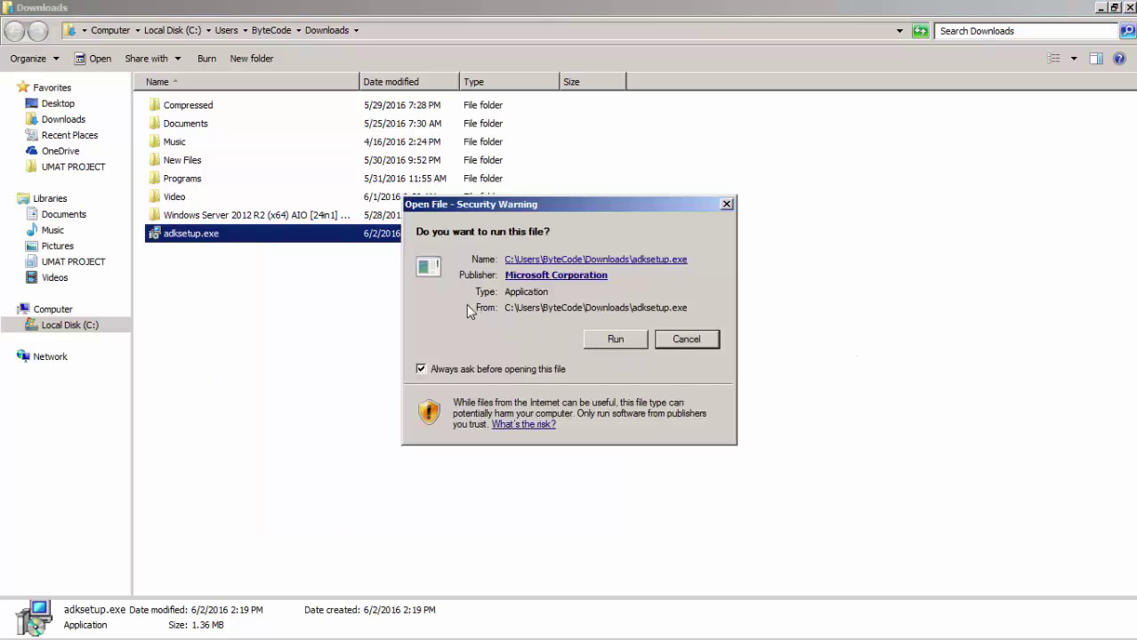
click(620, 344)
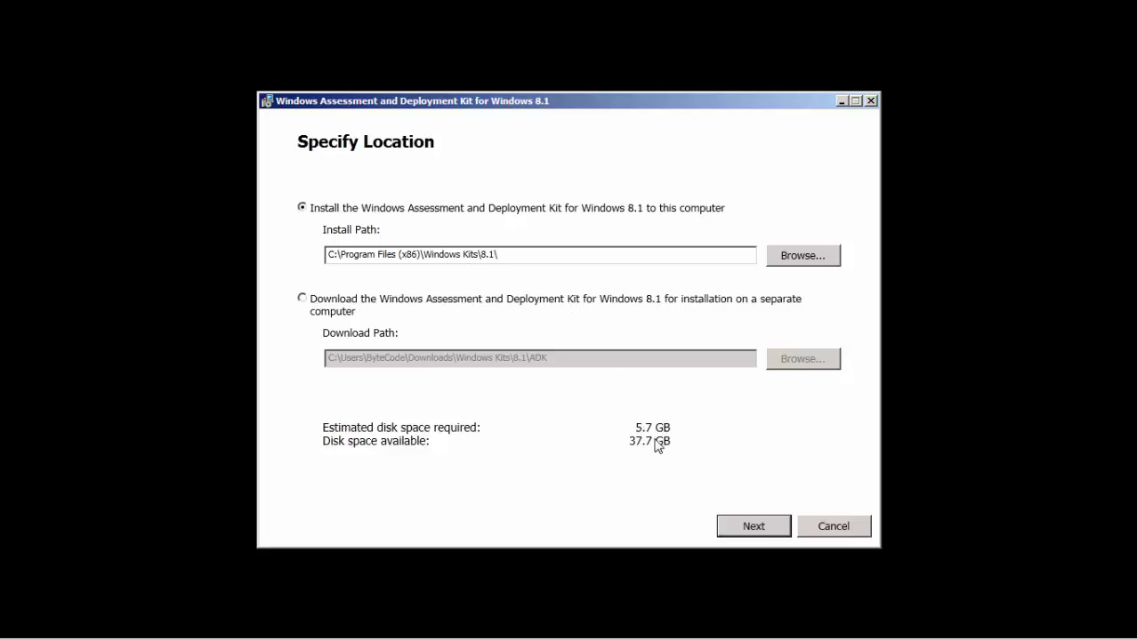
Step: Choose downloading the kit for another computer, then cancel, confirm and close ADK Setup
click(303, 303)
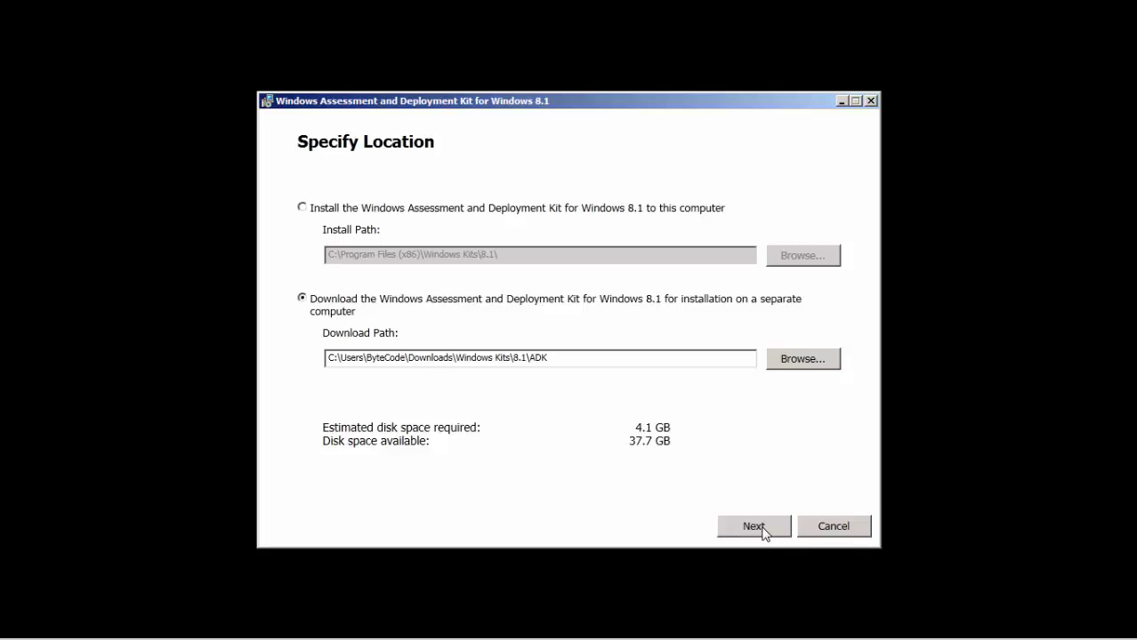
click(832, 528)
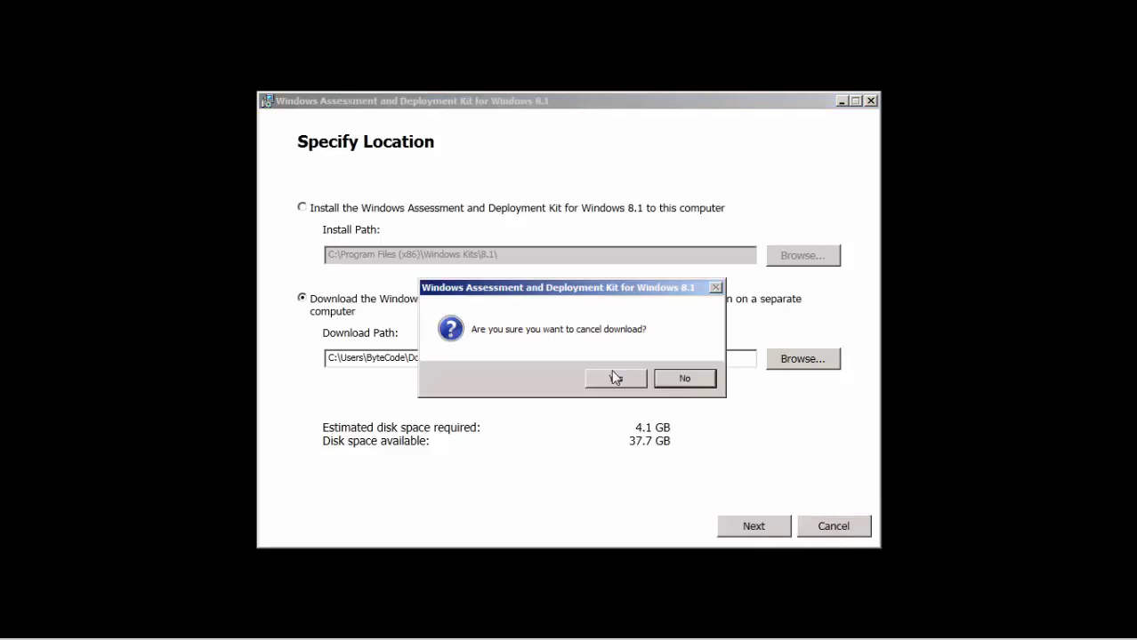
click(613, 381)
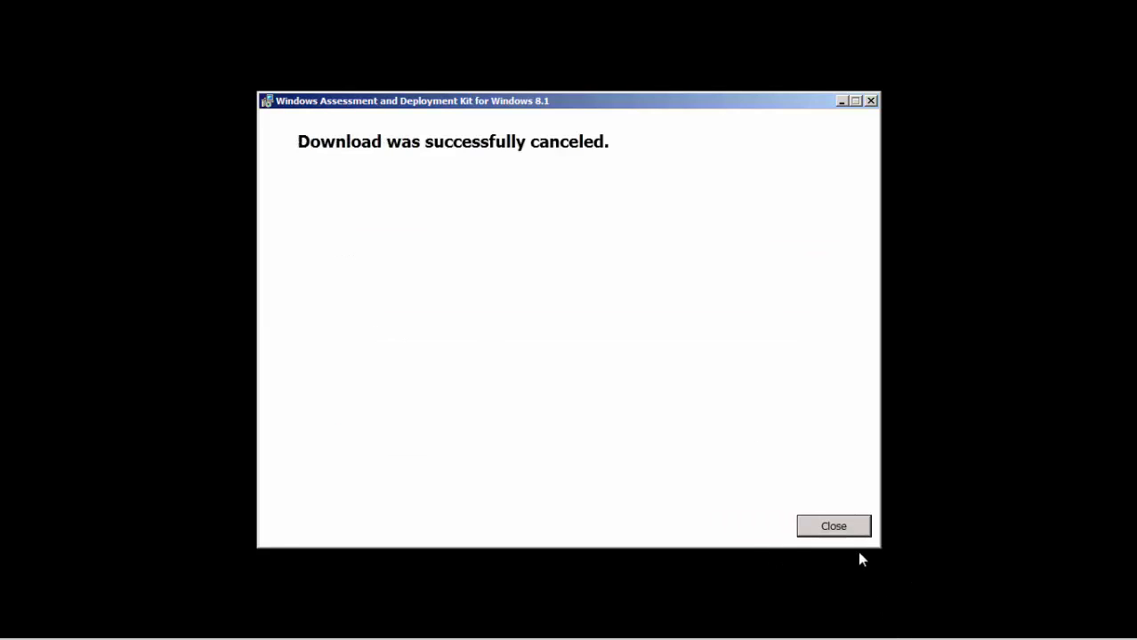
click(840, 529)
mouse_move(540, 636)
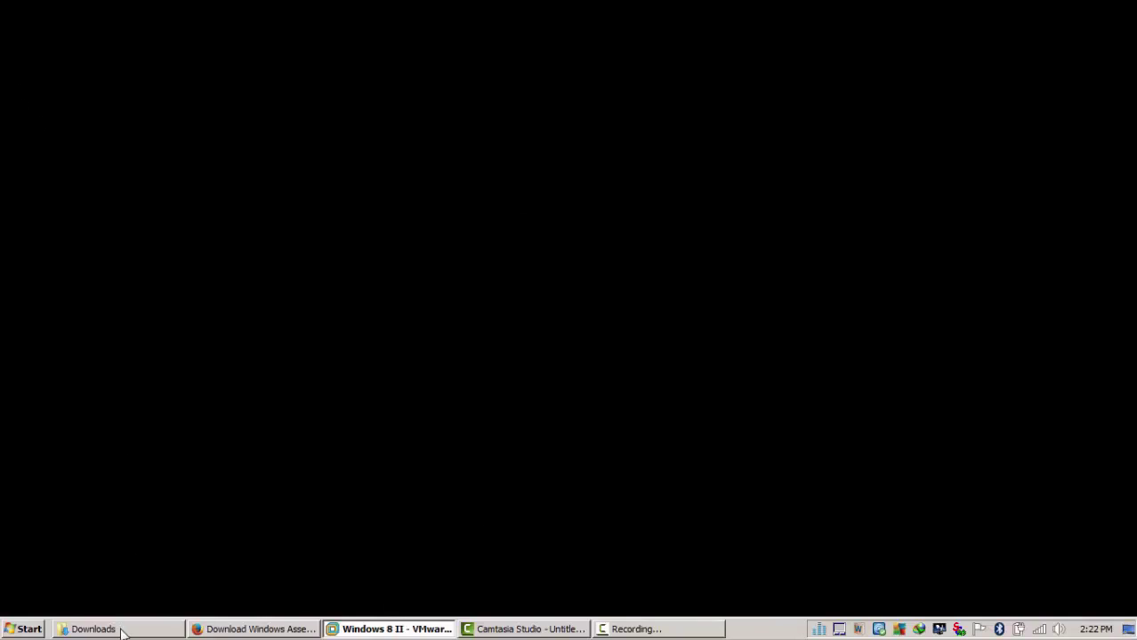
Step: Go to UMAT PROJECT > Softwares > Windows Assesment & Deployment Kit and select 8.1.iso
click(122, 630)
click(67, 167)
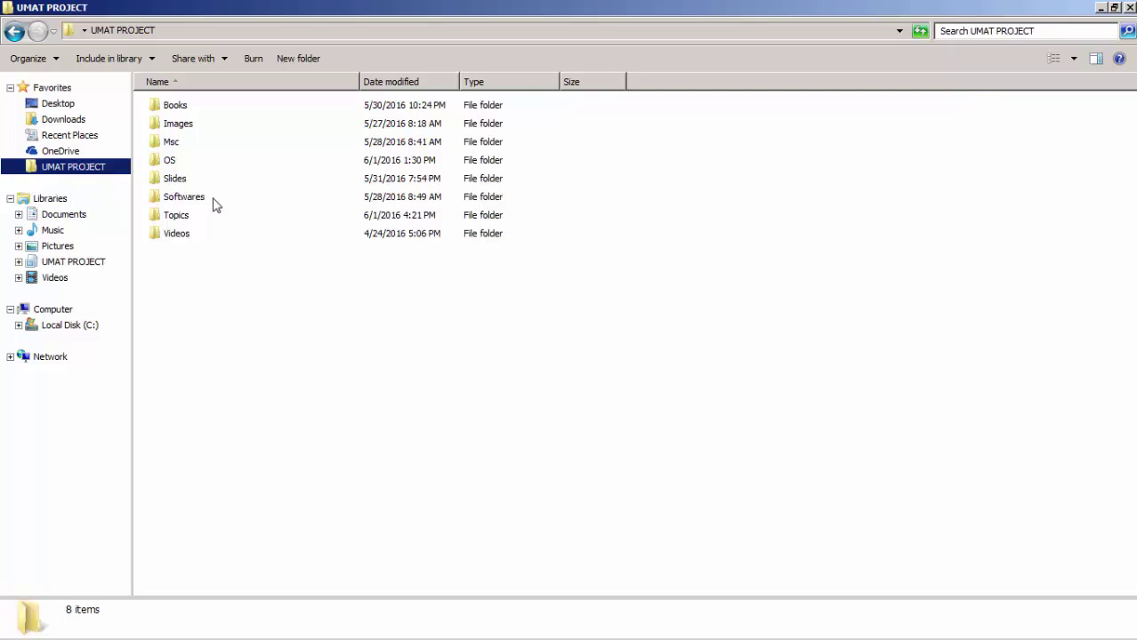
double_click(207, 203)
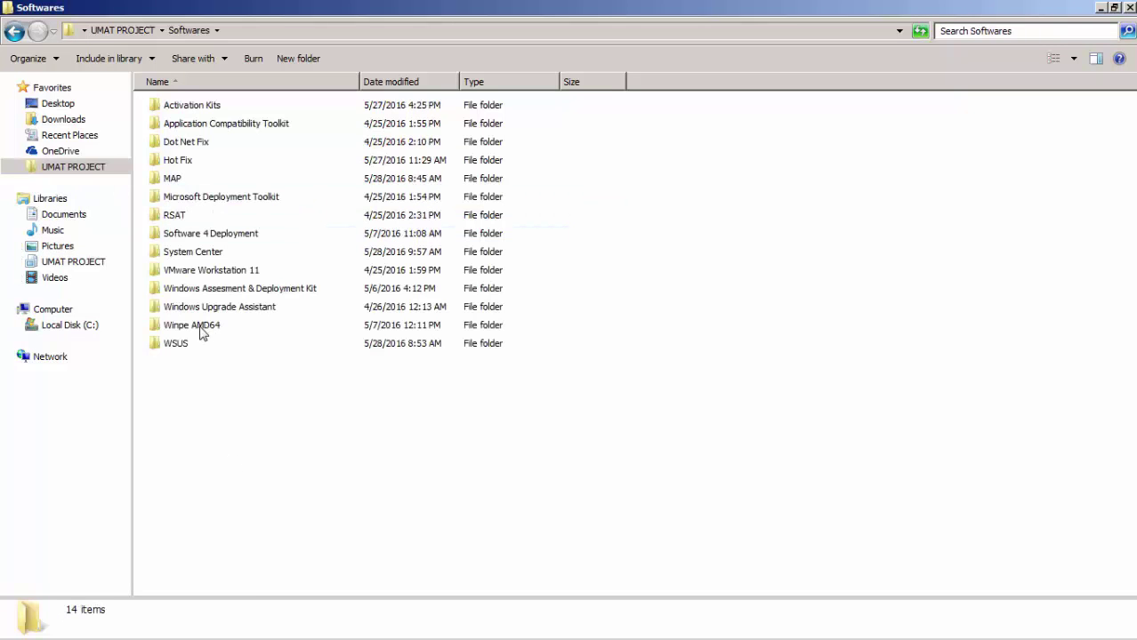
click(243, 294)
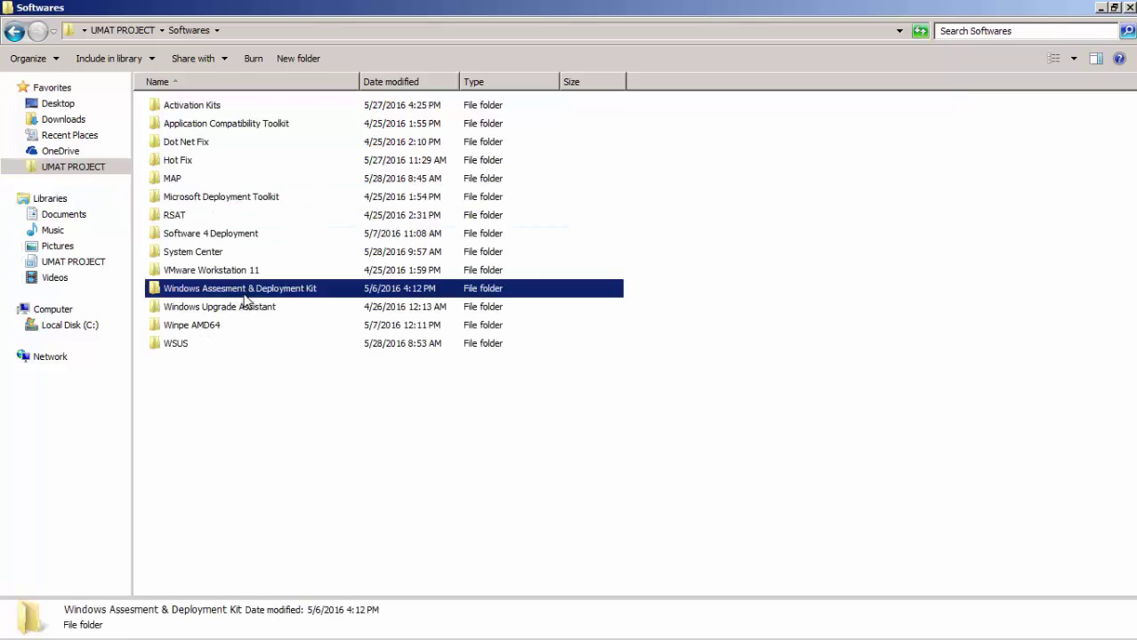
double_click(243, 295)
click(188, 108)
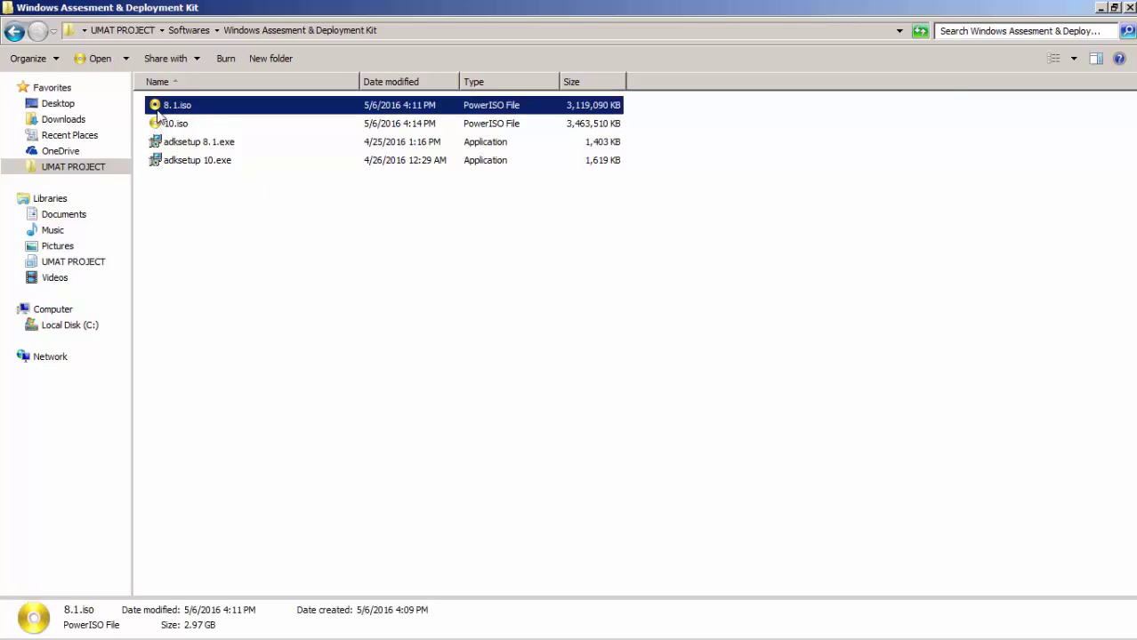
Step: Inspect 8.1.iso's 8.1\ADK folder in PowerISO, then close PowerISO and the Explorer window
double_click(212, 114)
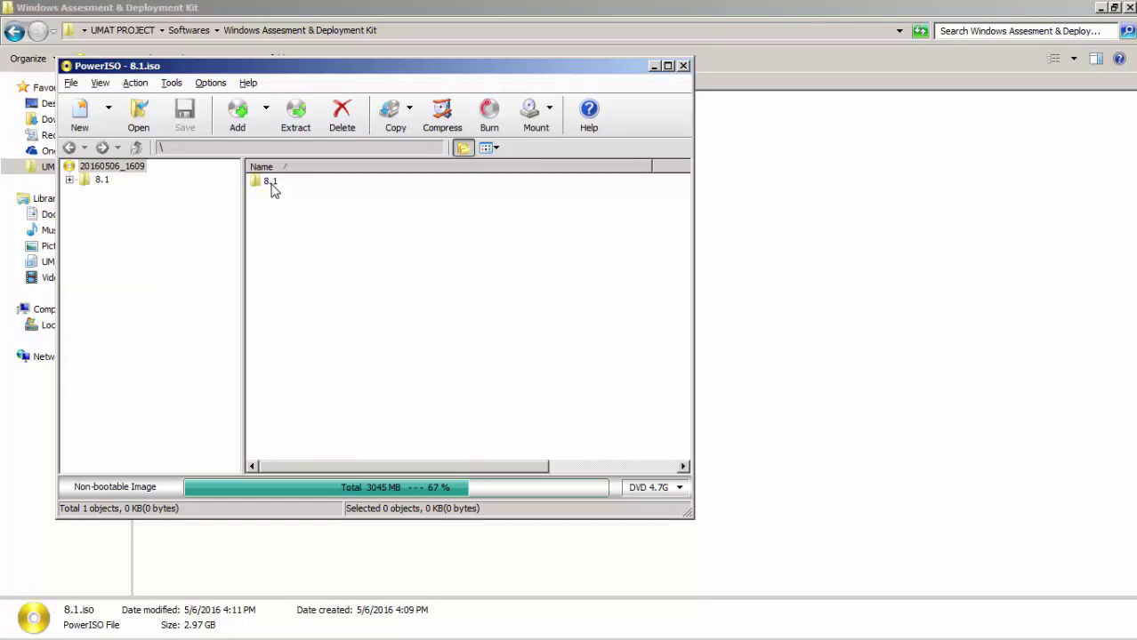
double_click(270, 182)
double_click(273, 183)
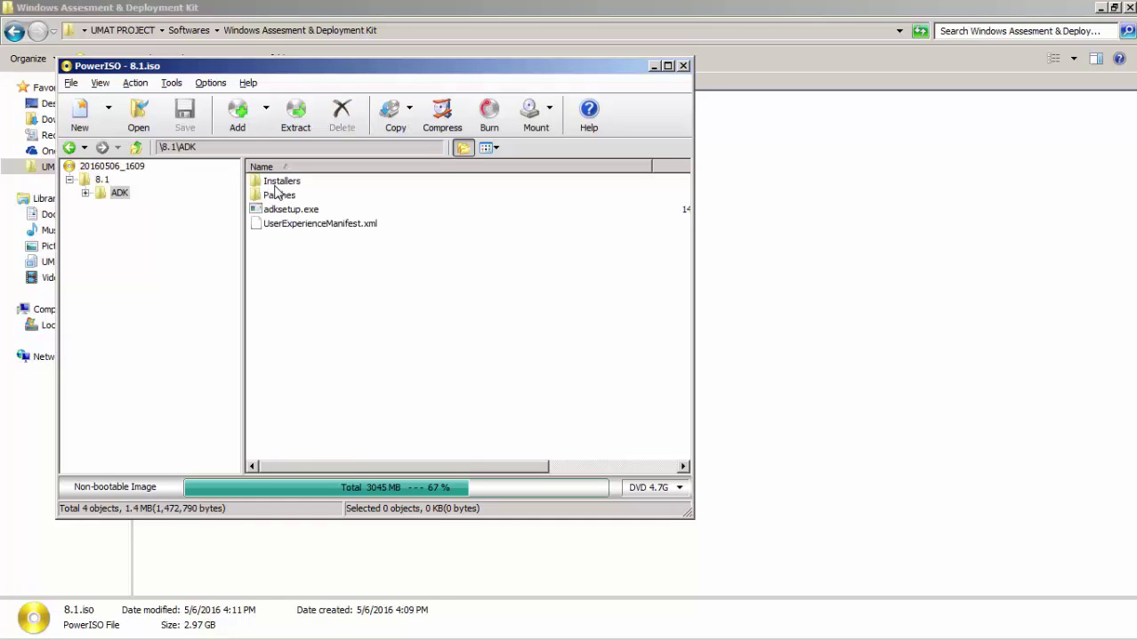
click(683, 66)
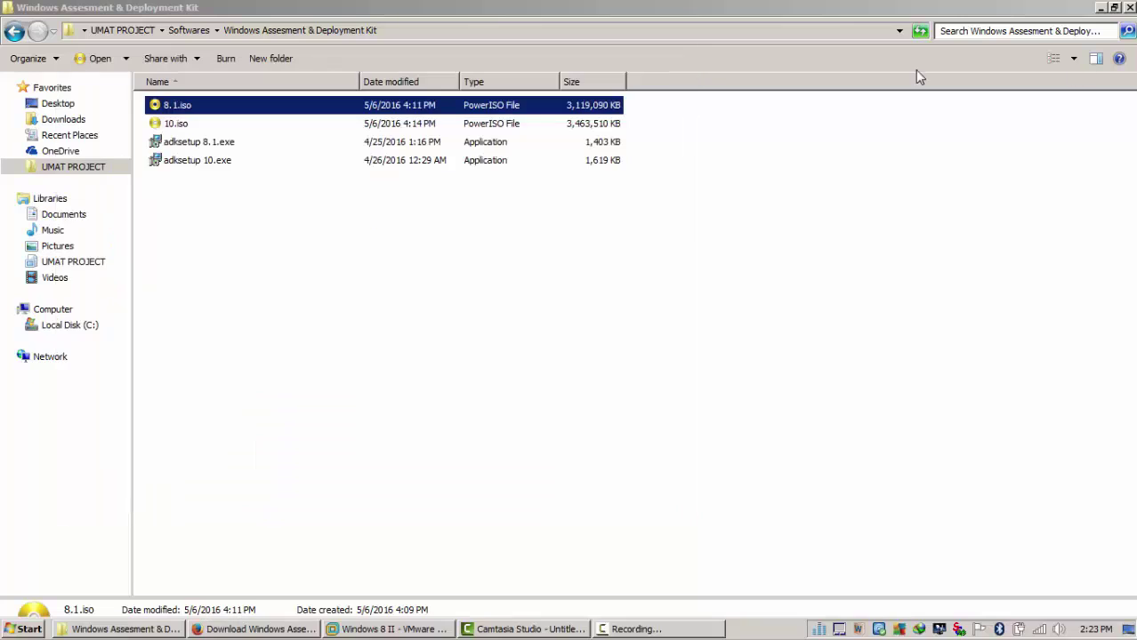
click(1130, 7)
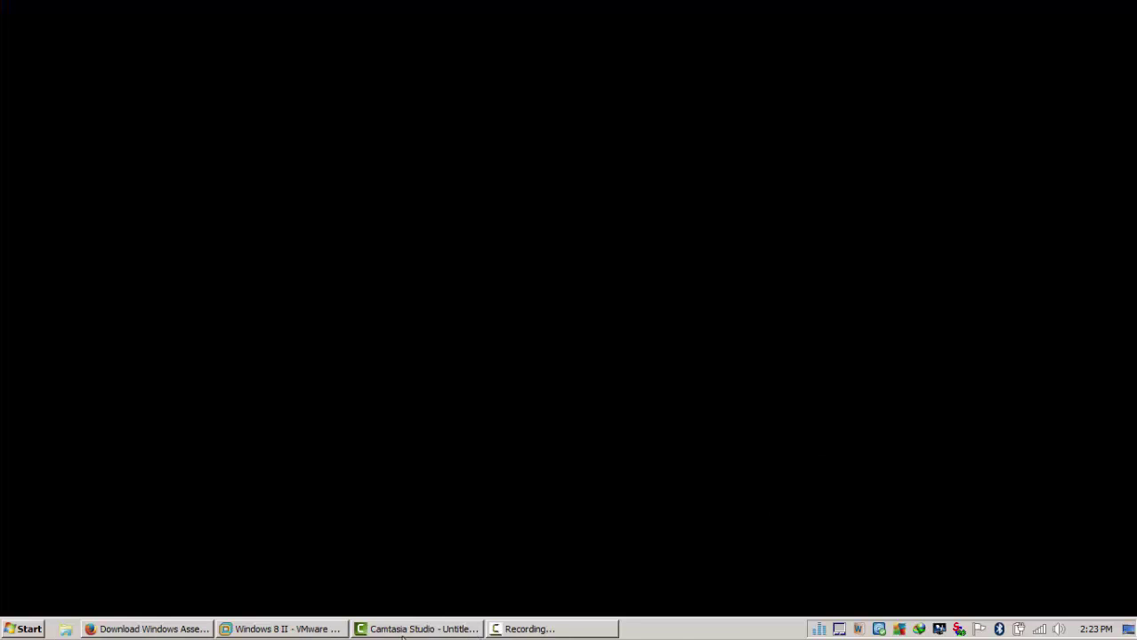
Step: Restore the Windows 8 II VM and open its CD/DVD (SATA) device settings
mouse_move(267, 631)
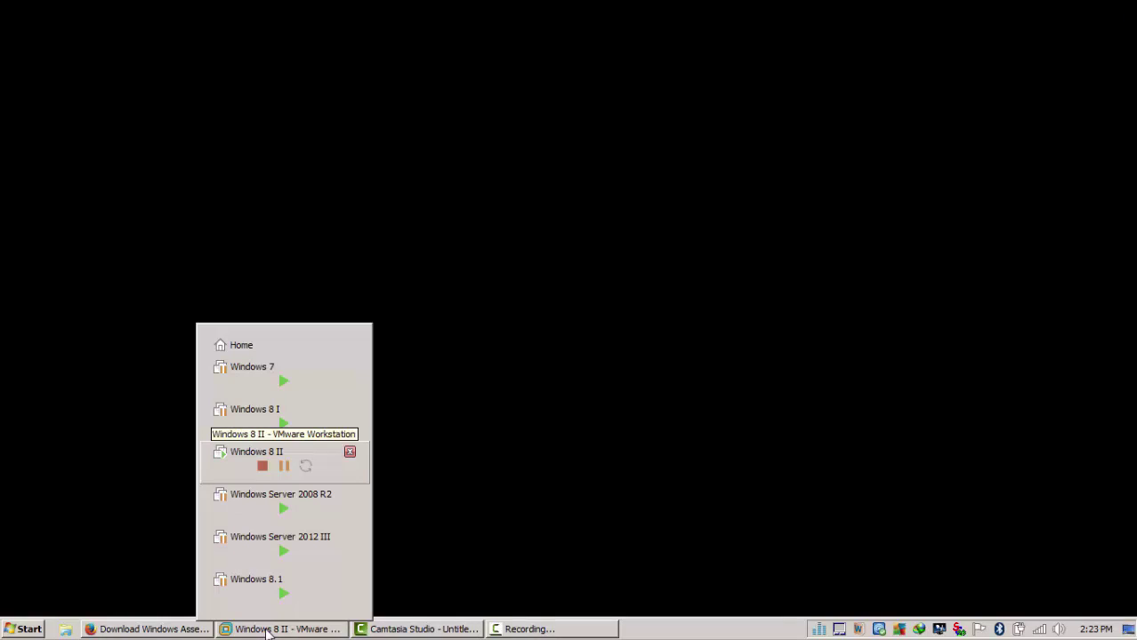
click(267, 450)
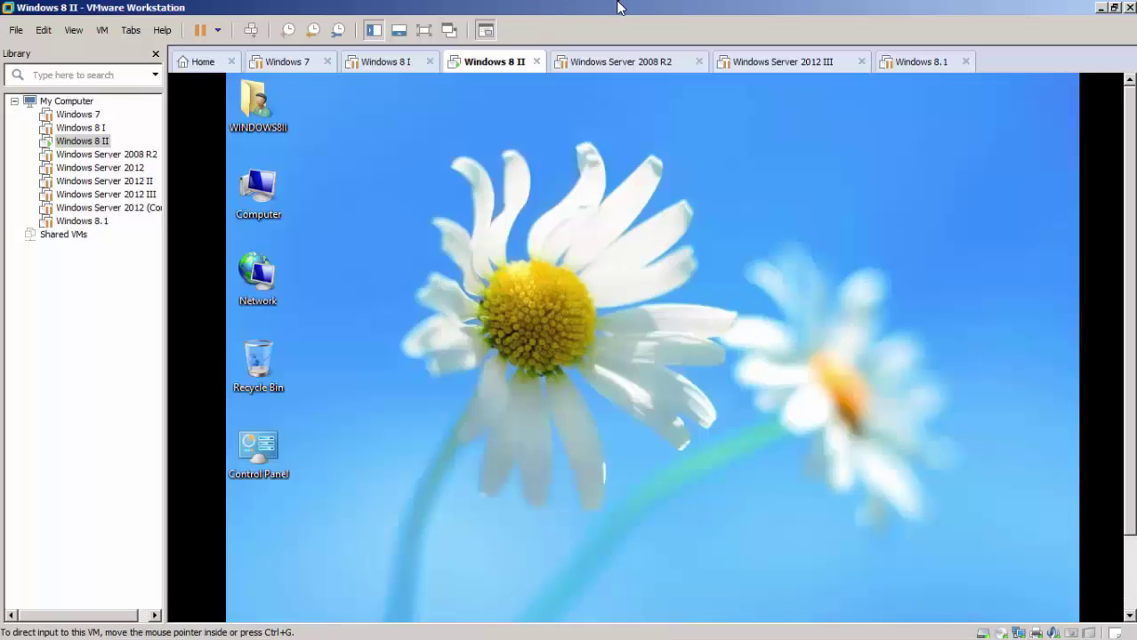
drag(1133, 178, 1133, 265)
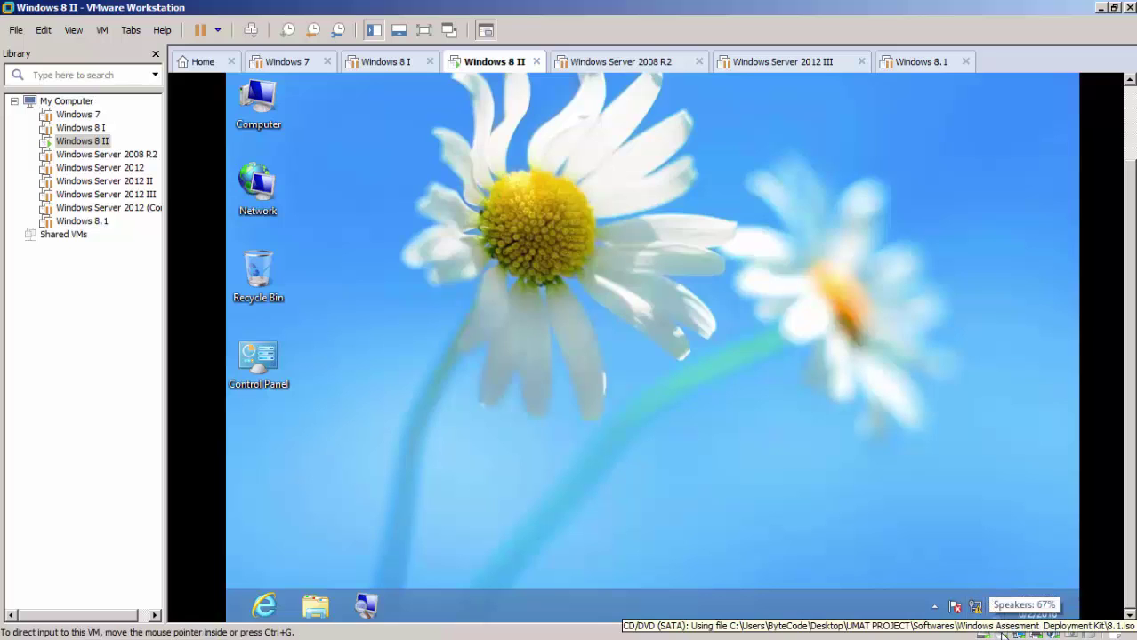
double_click(1002, 633)
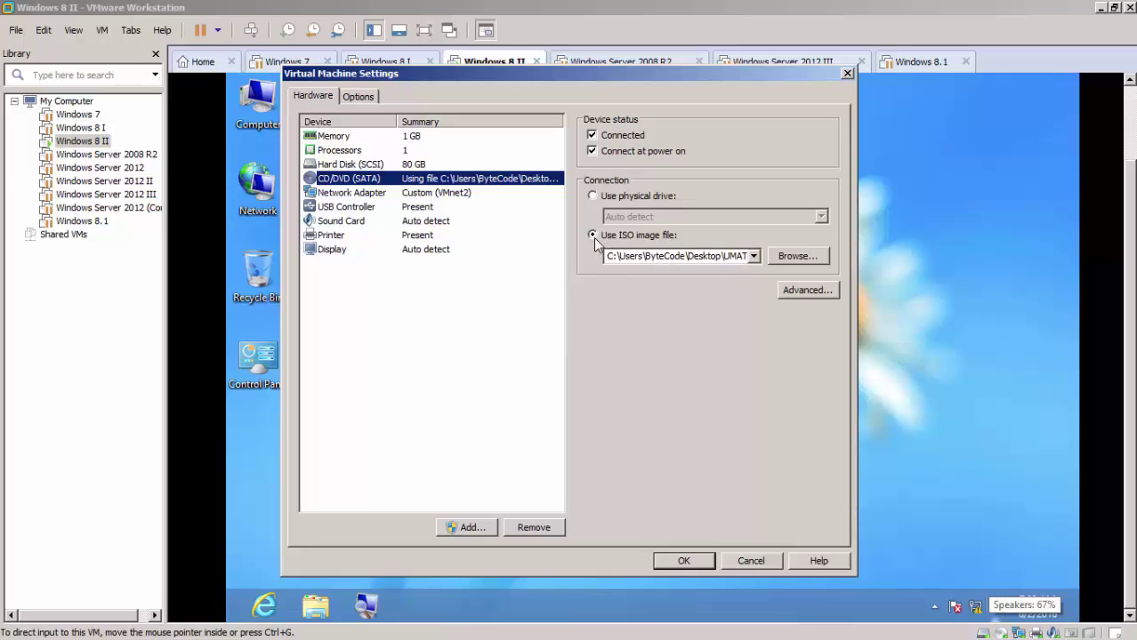
Step: Browse to 8.1.iso as the CD/DVD image and confirm Virtual Machine Settings with OK
click(797, 256)
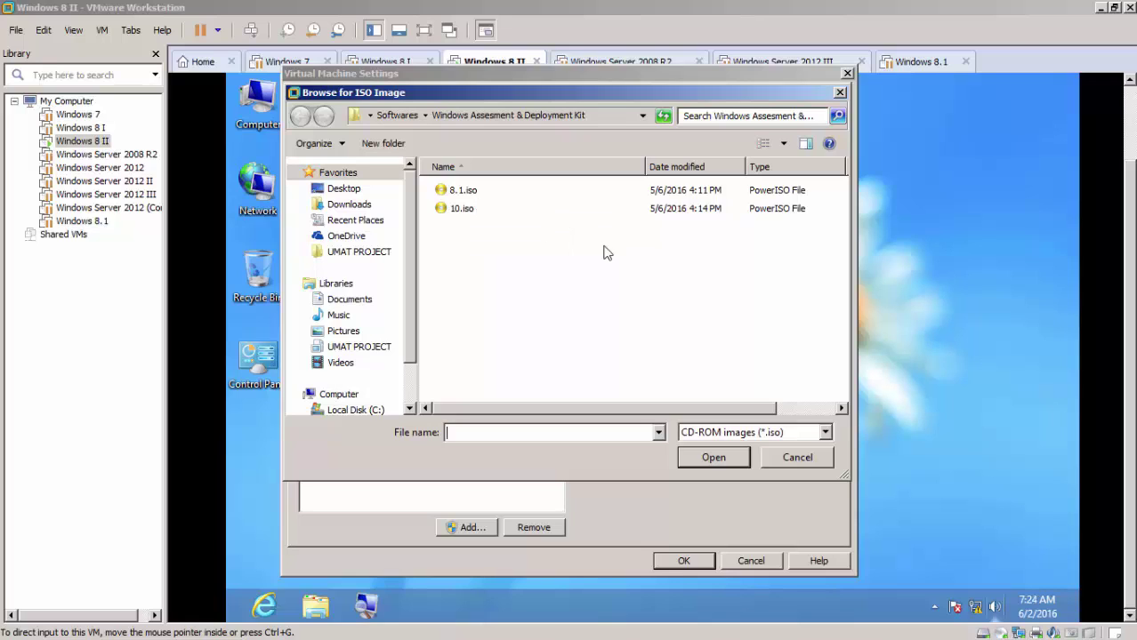
double_click(469, 194)
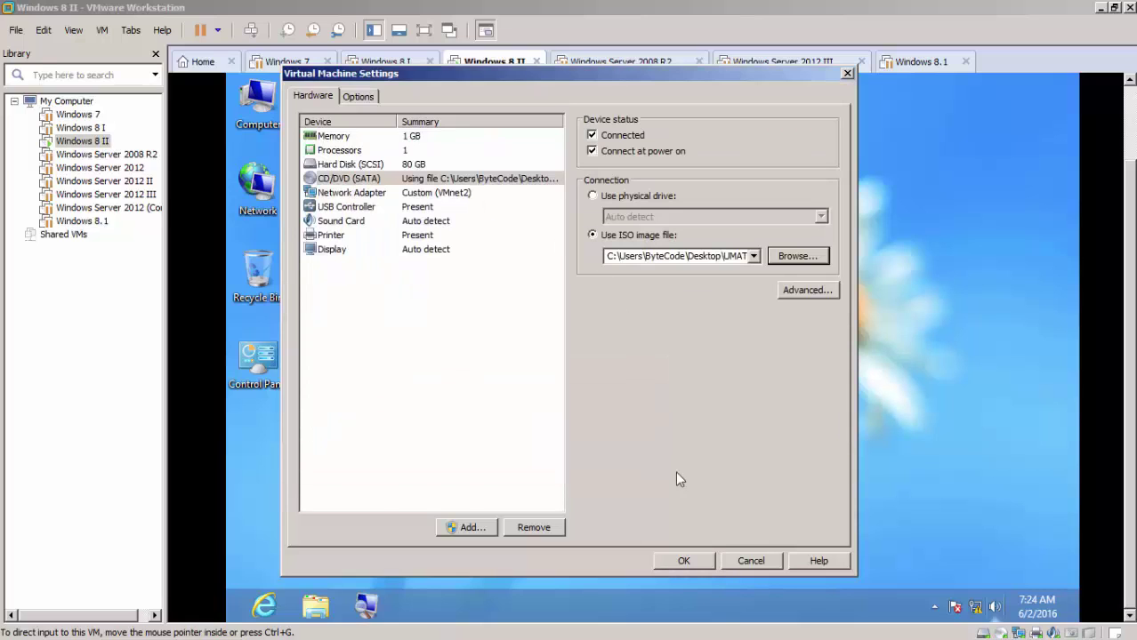
click(680, 562)
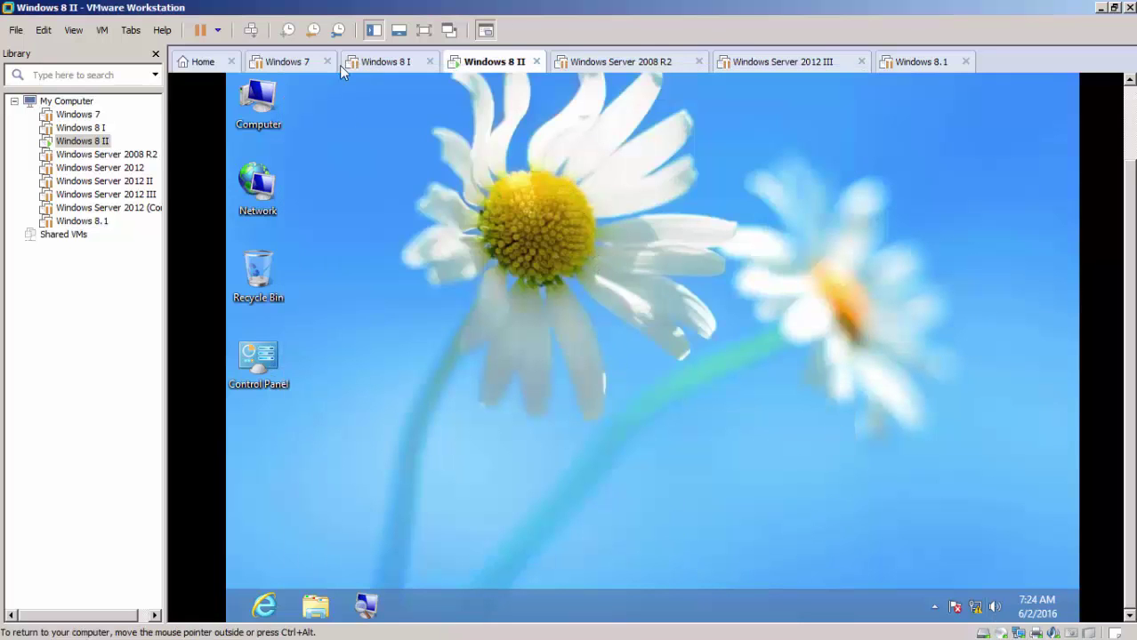
Step: In full-screen guest view, open DVD Drive (D:) > 8.1 > ADK and bring up adksetup's context menu
click(425, 37)
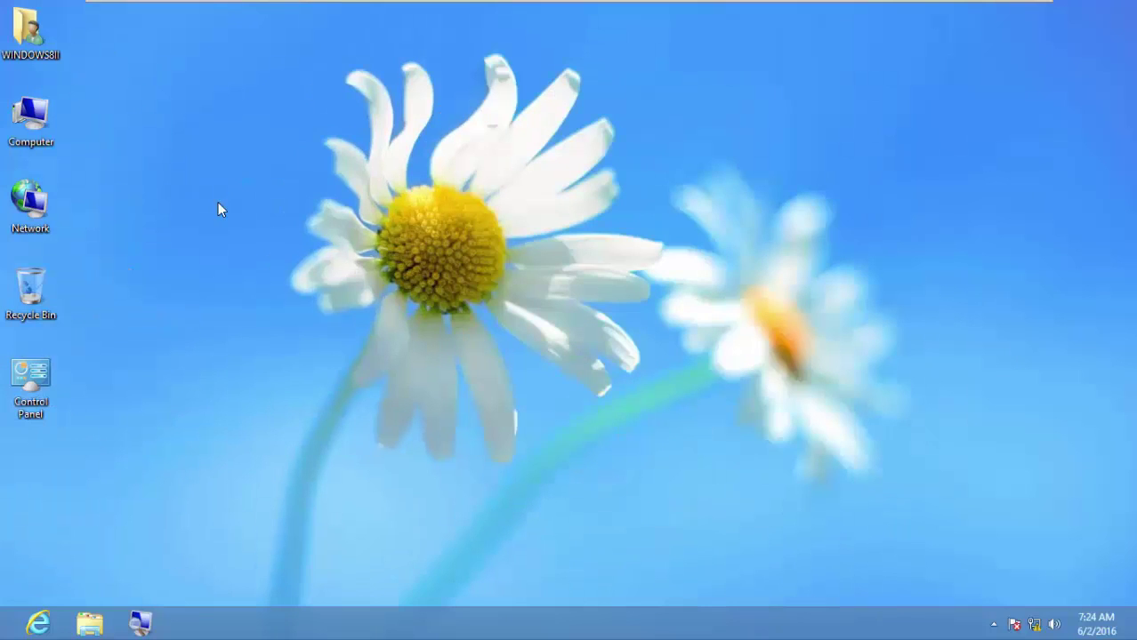
double_click(30, 115)
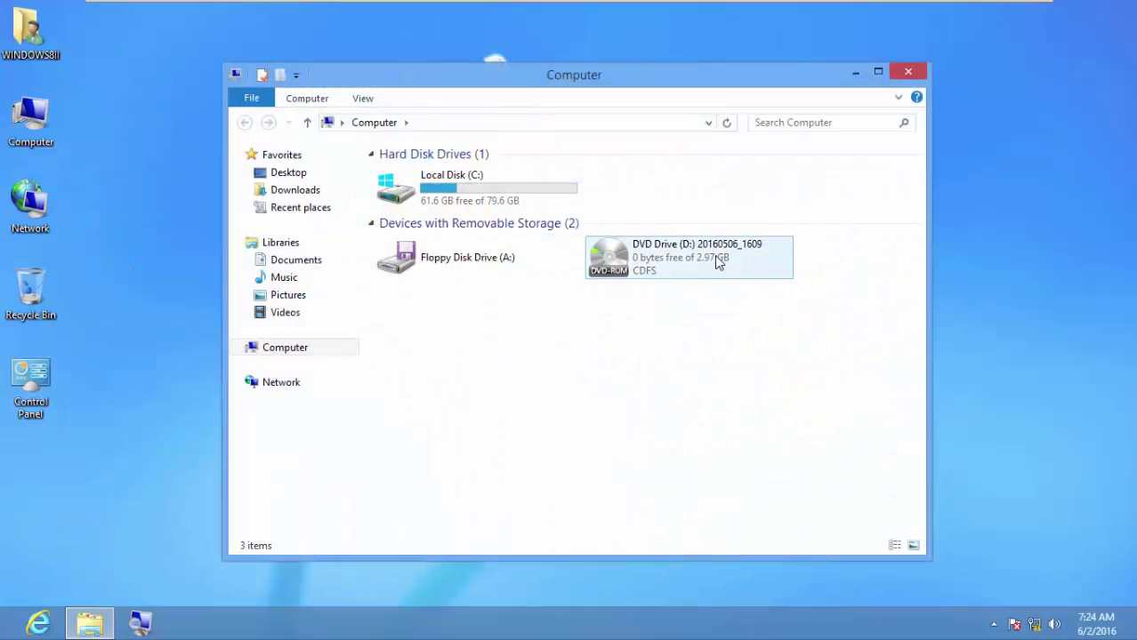
right_click(715, 256)
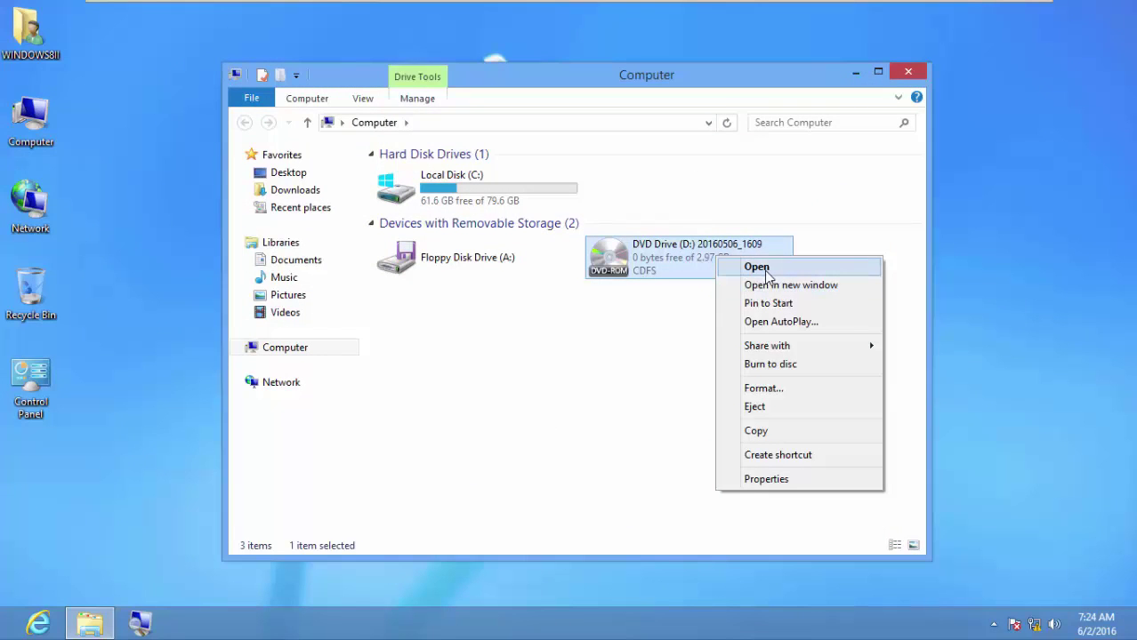
click(765, 272)
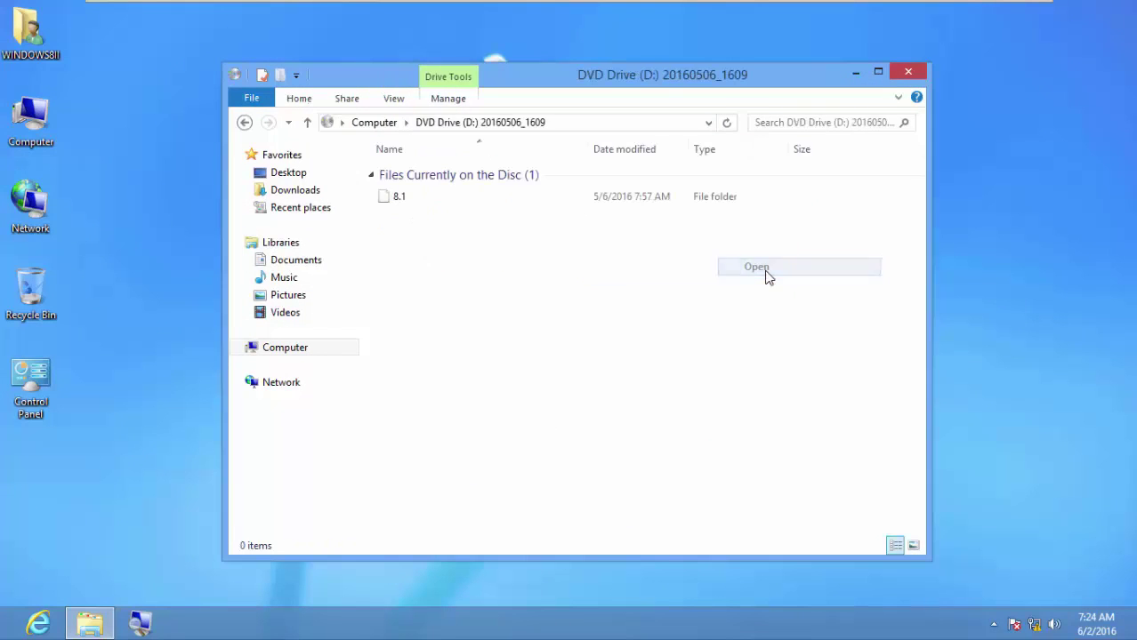
double_click(436, 199)
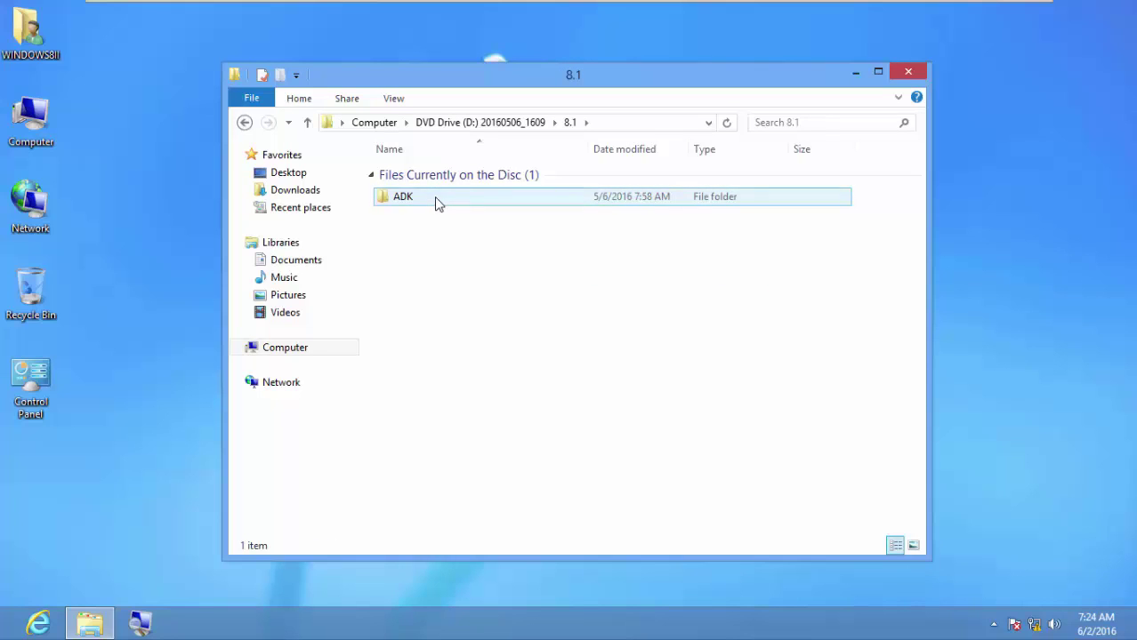
double_click(434, 196)
click(434, 233)
right_click(436, 240)
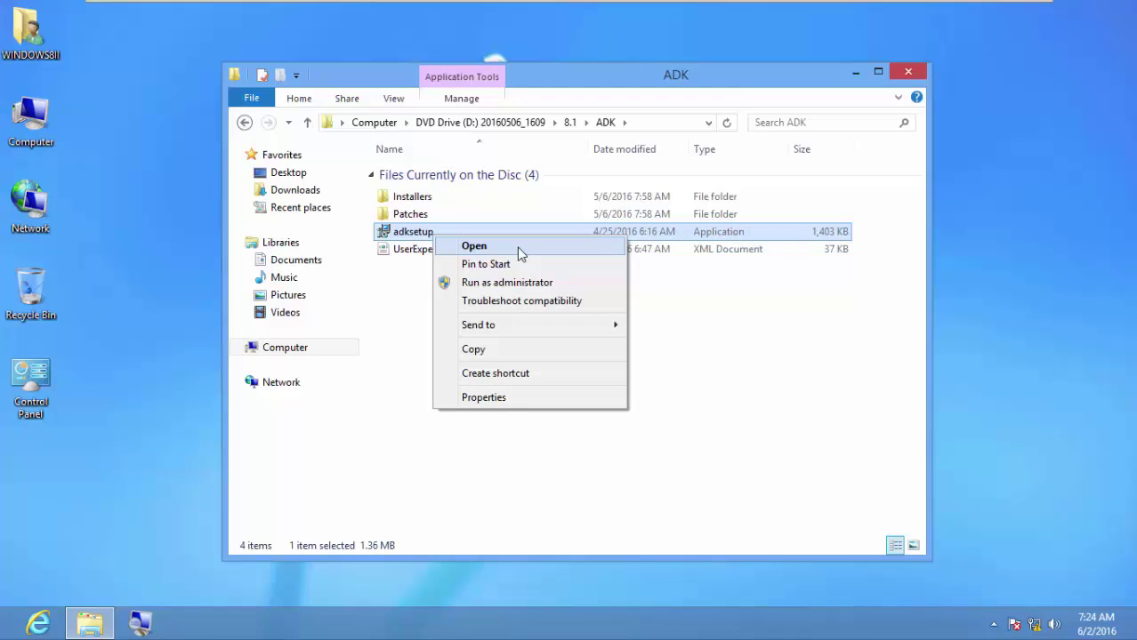
Step: Launch adksetup in the guest and continue to the Windows 8.1 ADK feature selection page
click(517, 247)
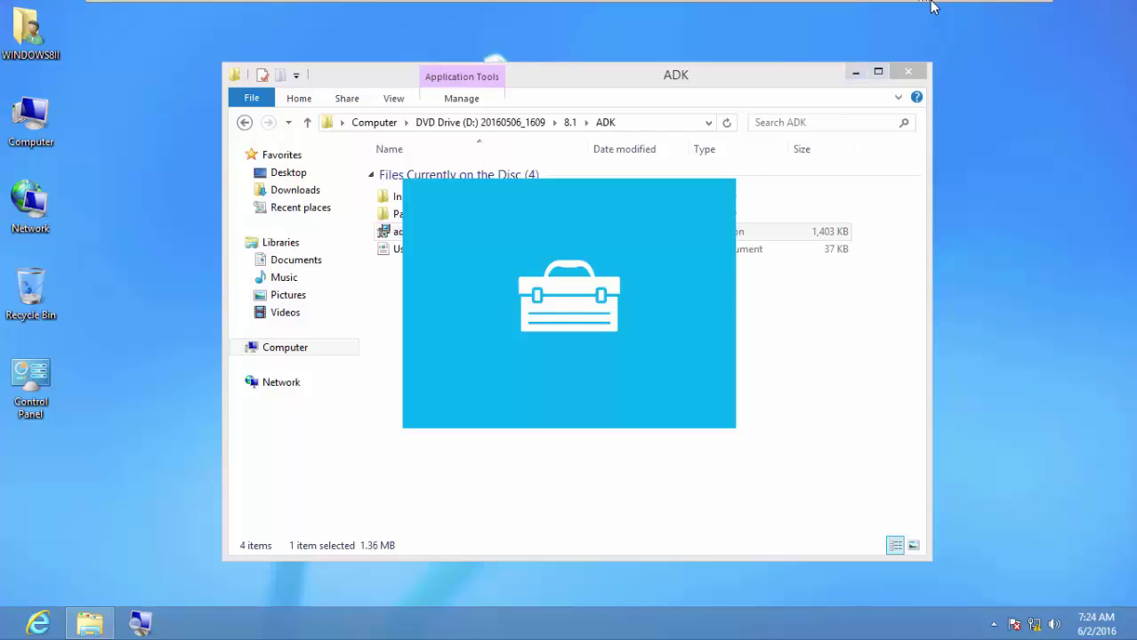
mouse_move(932, 3)
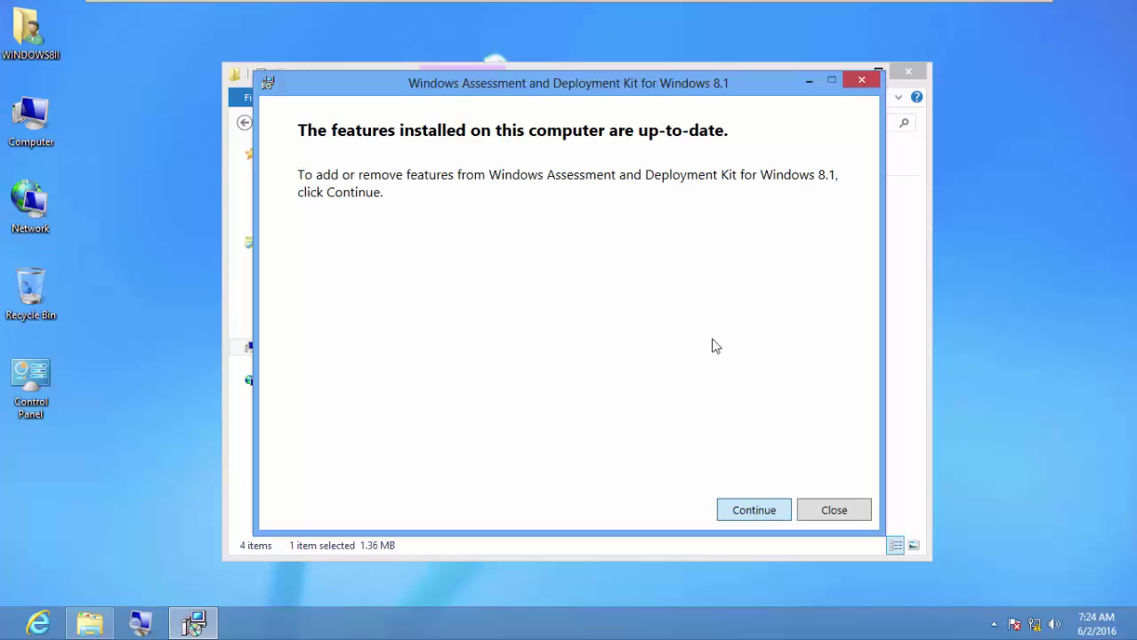
key(Return)
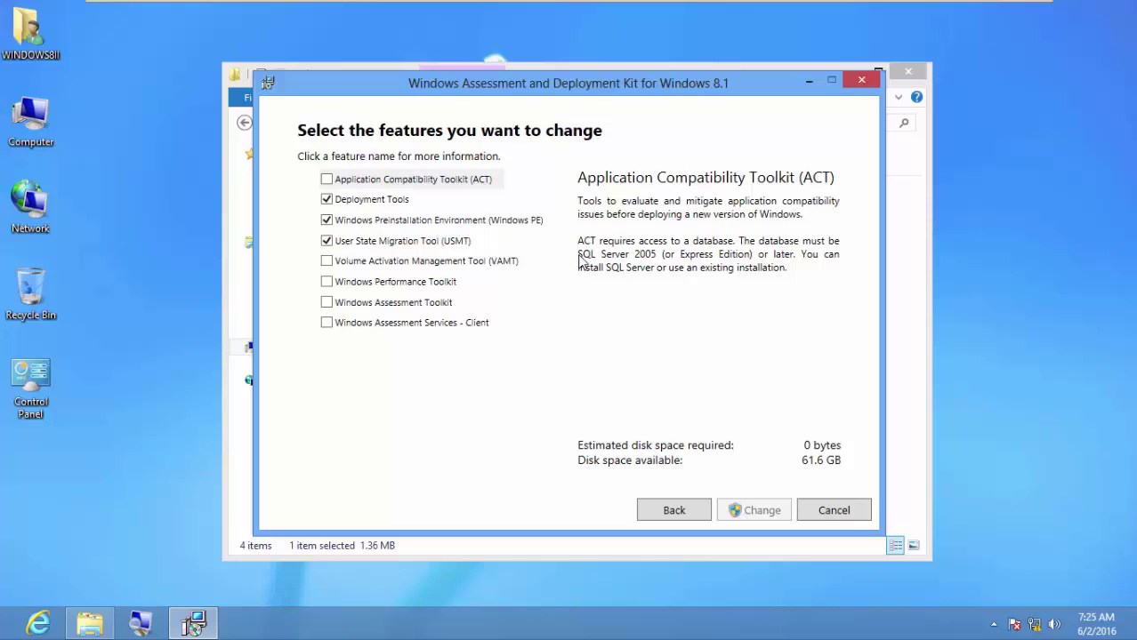
drag(709, 269, 577, 252)
Step: Cancel the ADK feature change with Yes, then close the setup wizard and ADK folder window
click(676, 259)
click(836, 514)
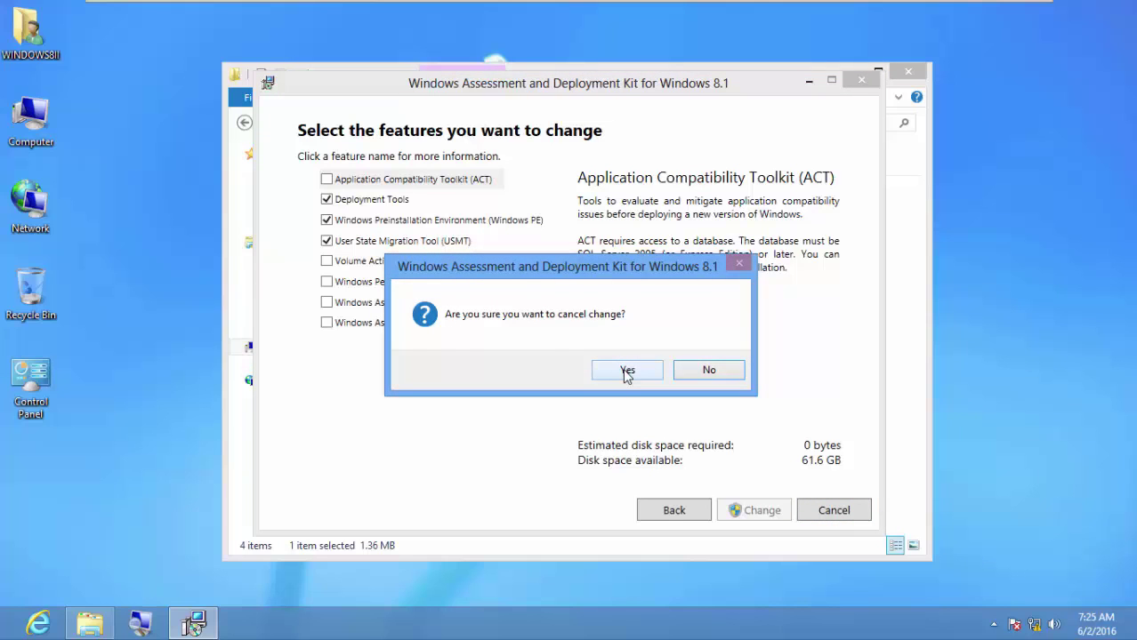
click(627, 372)
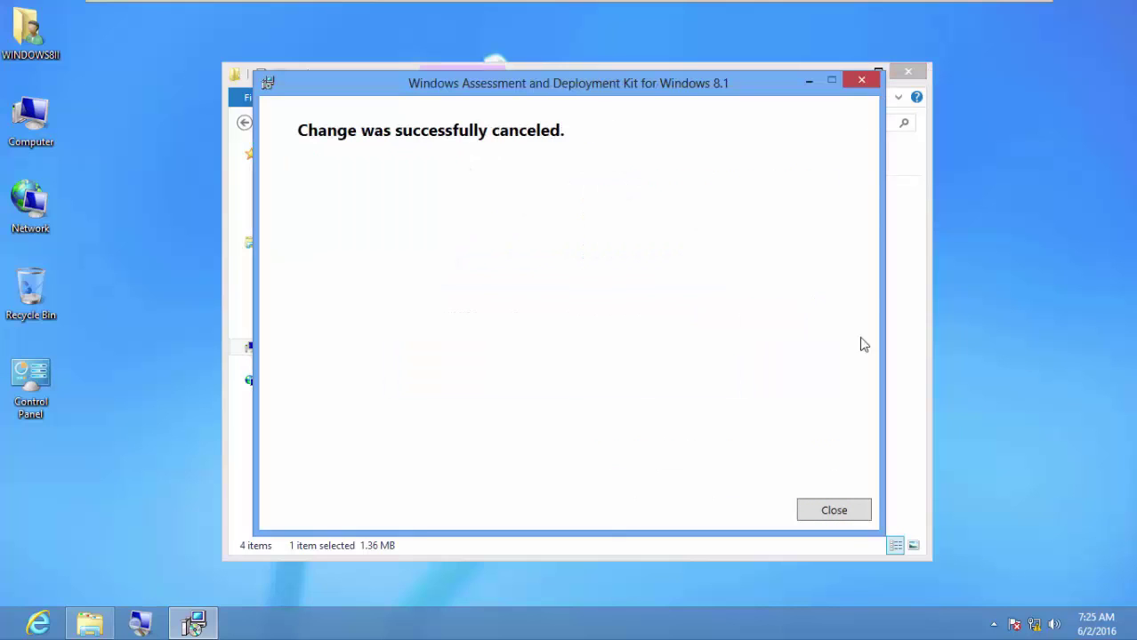
click(835, 508)
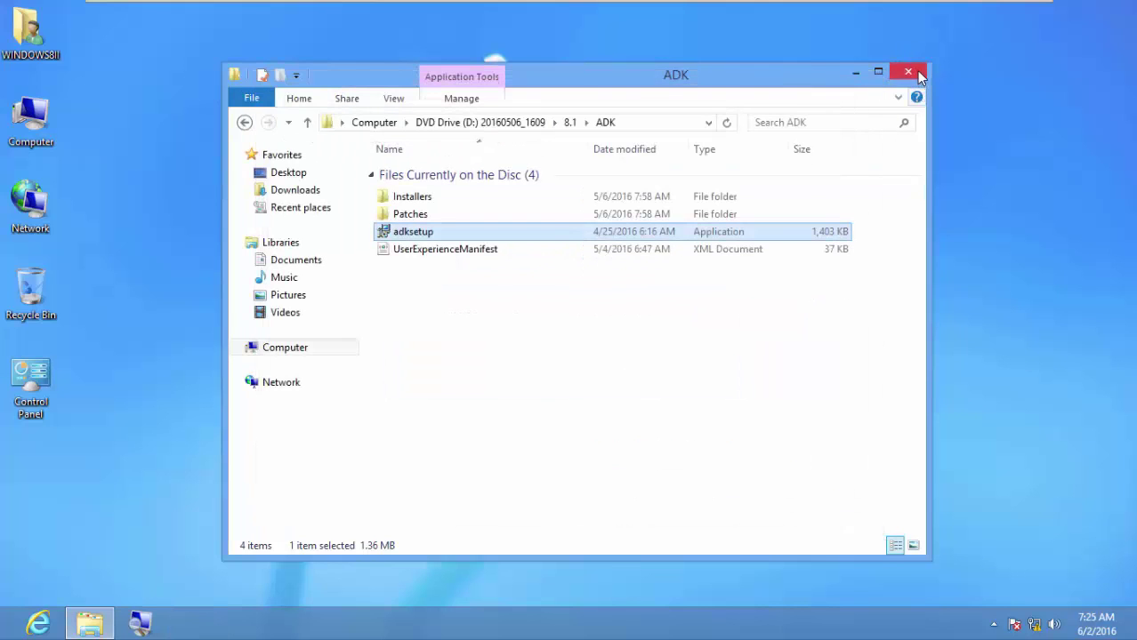
click(916, 70)
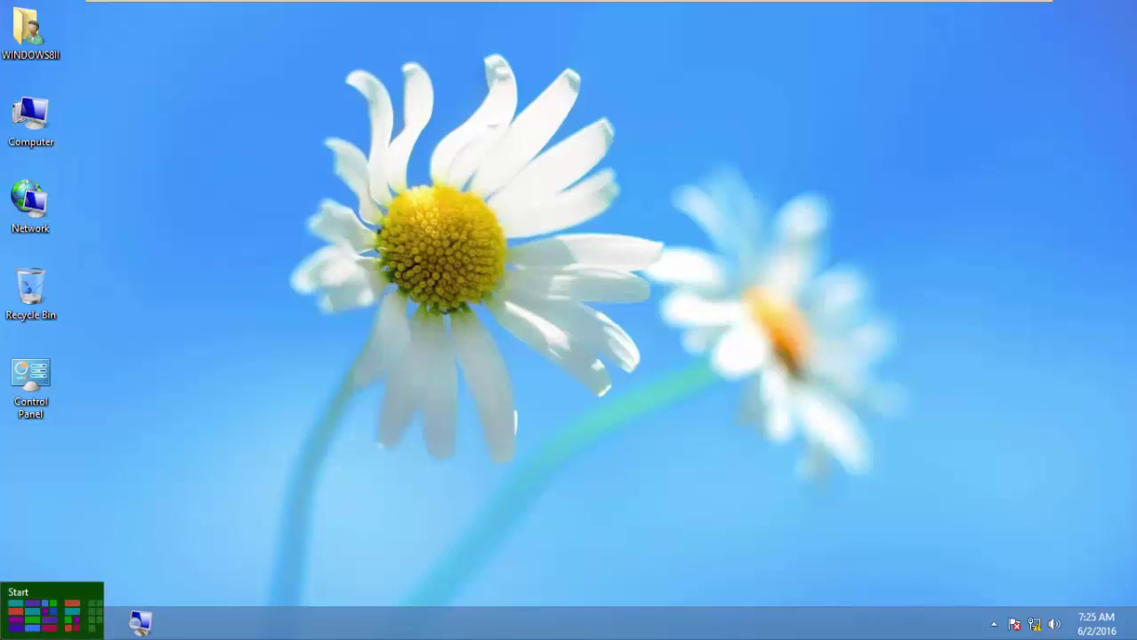
Step: Open the Start screen and bring up options for the Deployment and Imaging Tools Environment tile
click(4, 634)
scroll(893, 313, down, 2)
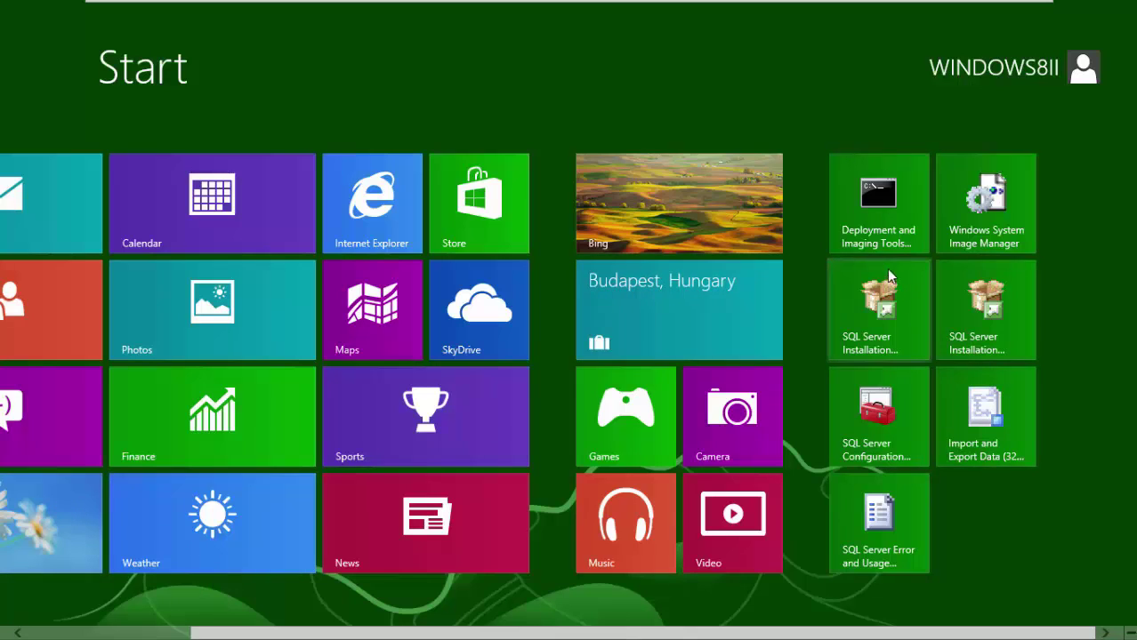
right_click(884, 207)
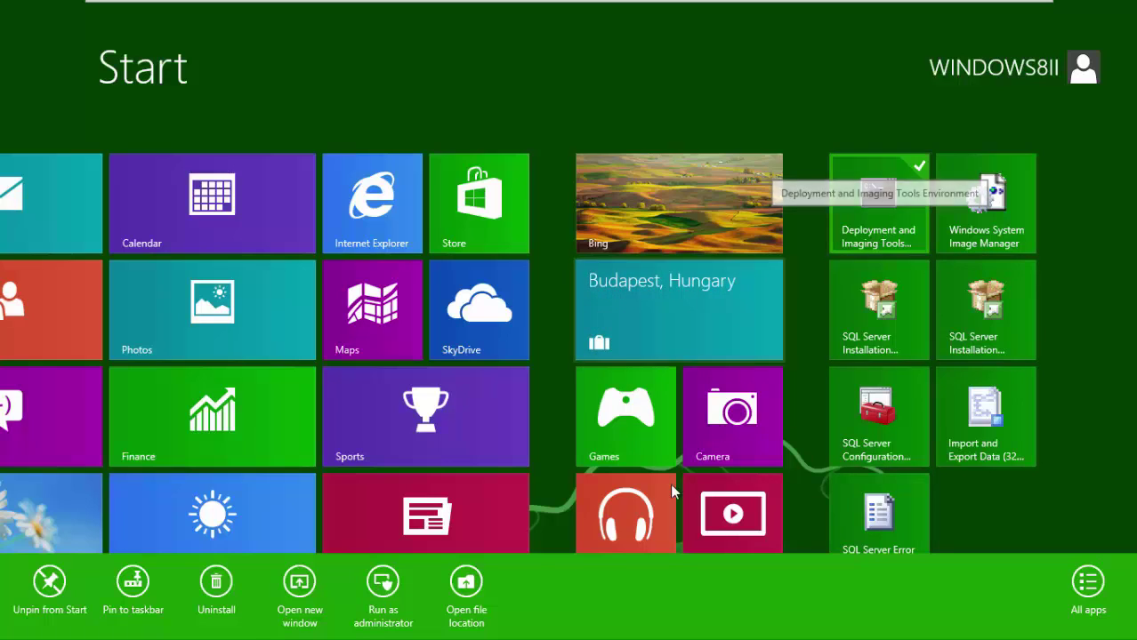
Step: Return to the desktop, open Local Disk (C:) from Computer, then close that window
click(11, 532)
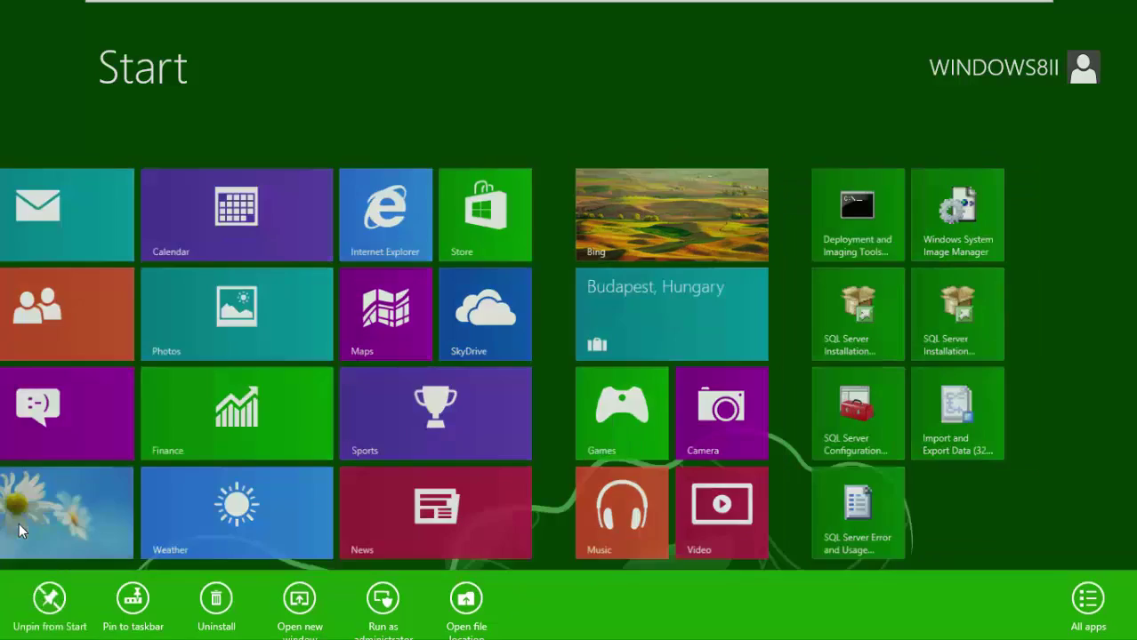
double_click(46, 121)
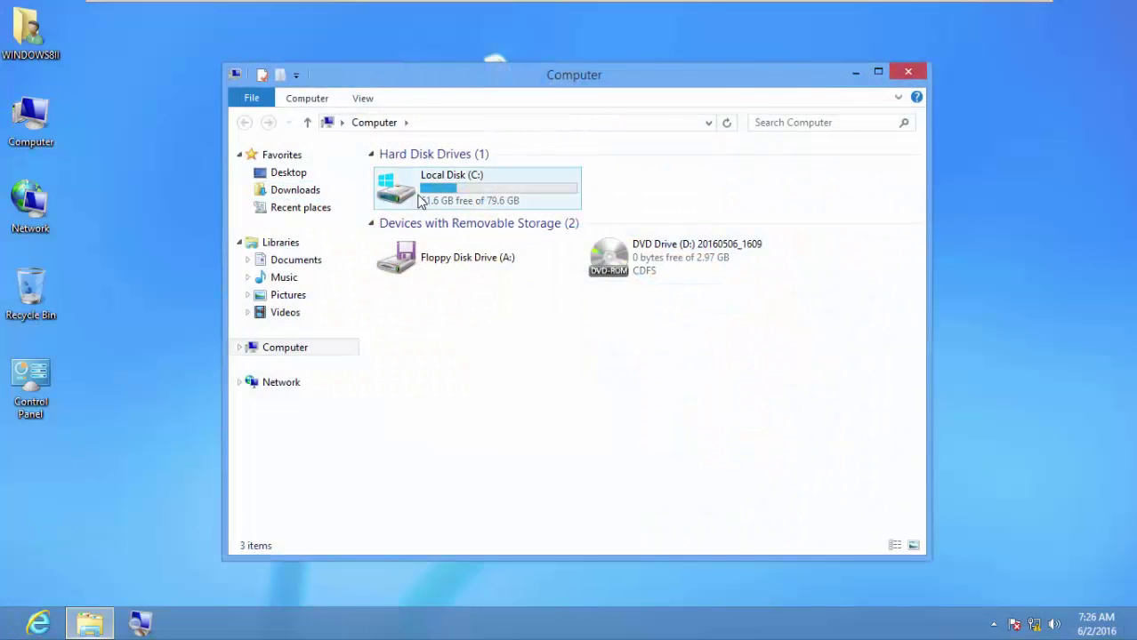
double_click(425, 197)
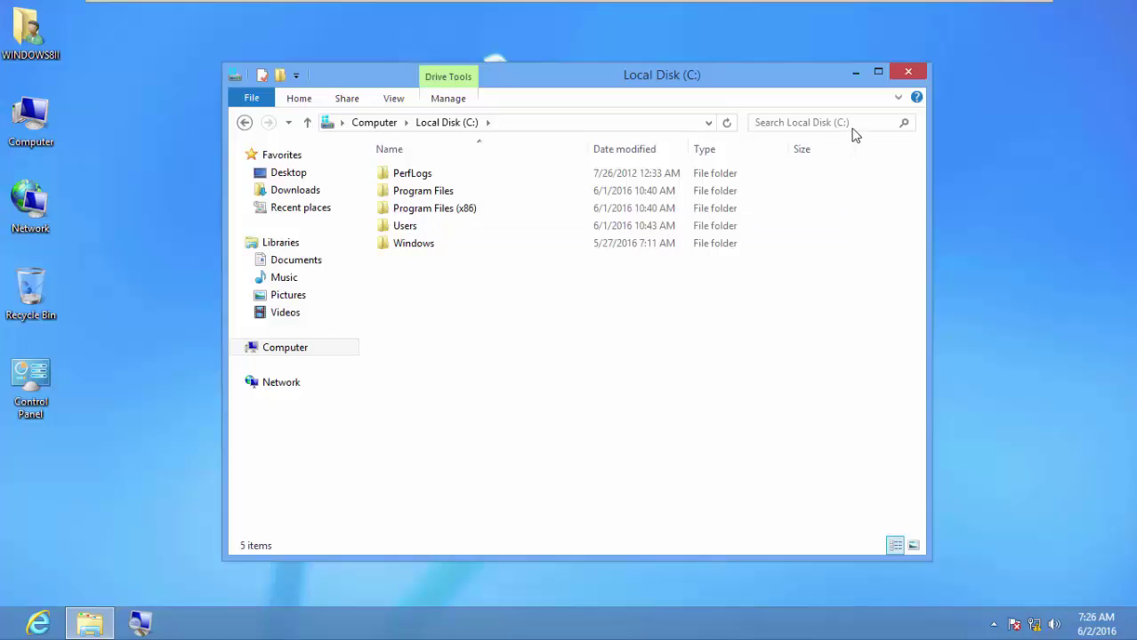
click(908, 72)
Step: Bring up the Windows 8 Start screen again from the bottom-left corner
mouse_move(1, 637)
click(40, 612)
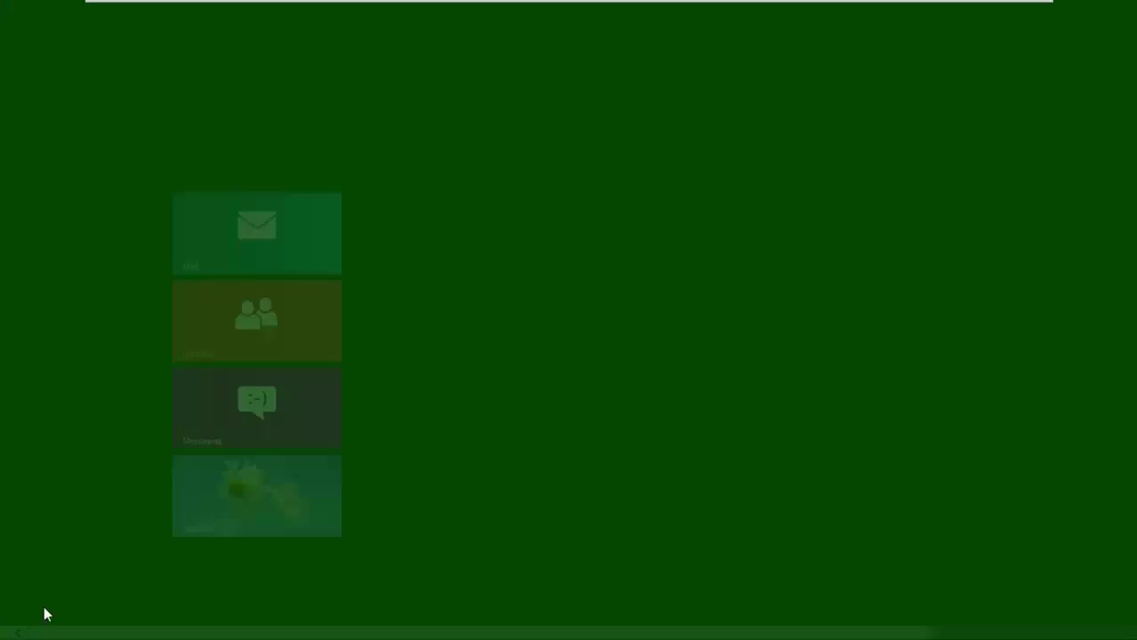
scroll(1032, 280, down, 2)
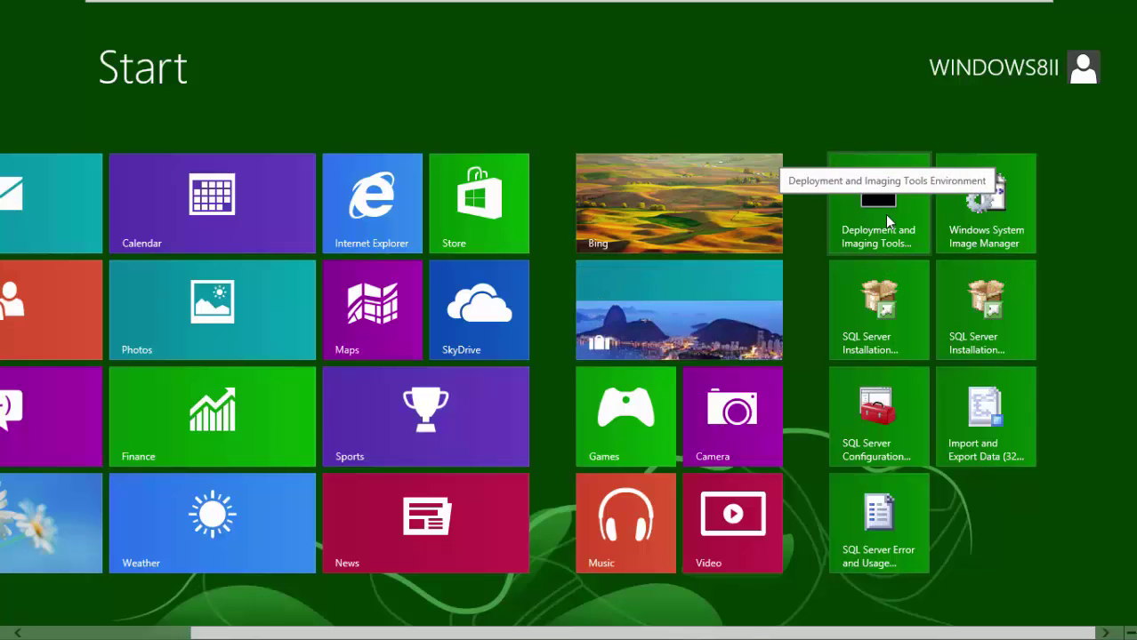
Step: Search 'cmd' on the Start screen and run Deployment and Imaging Tools Environment as administrator
text(cmd)
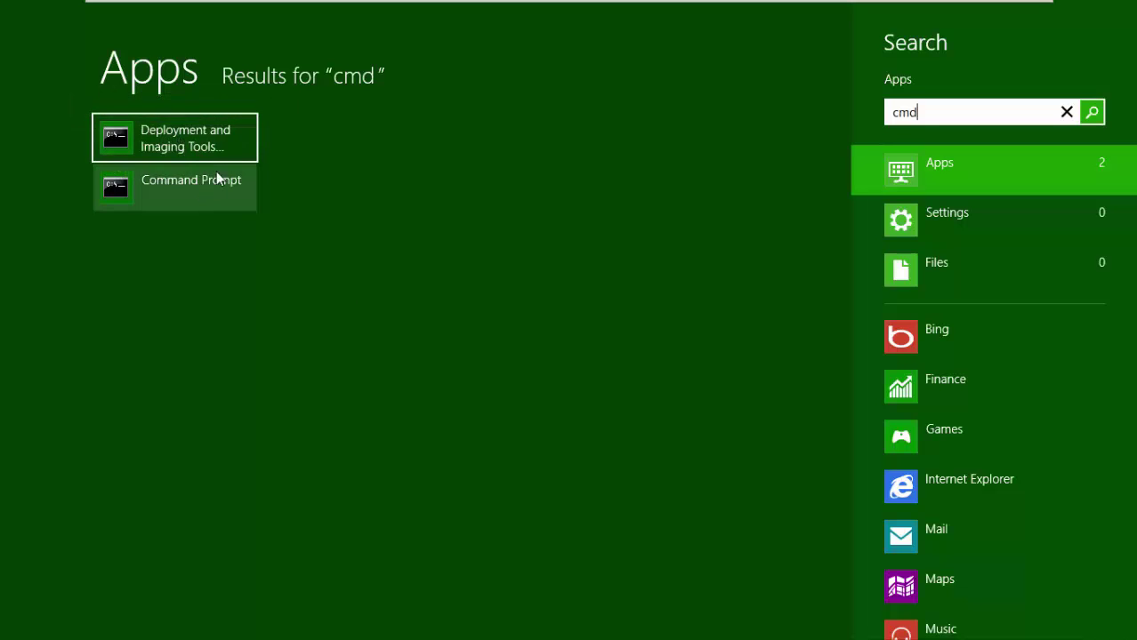
right_click(179, 142)
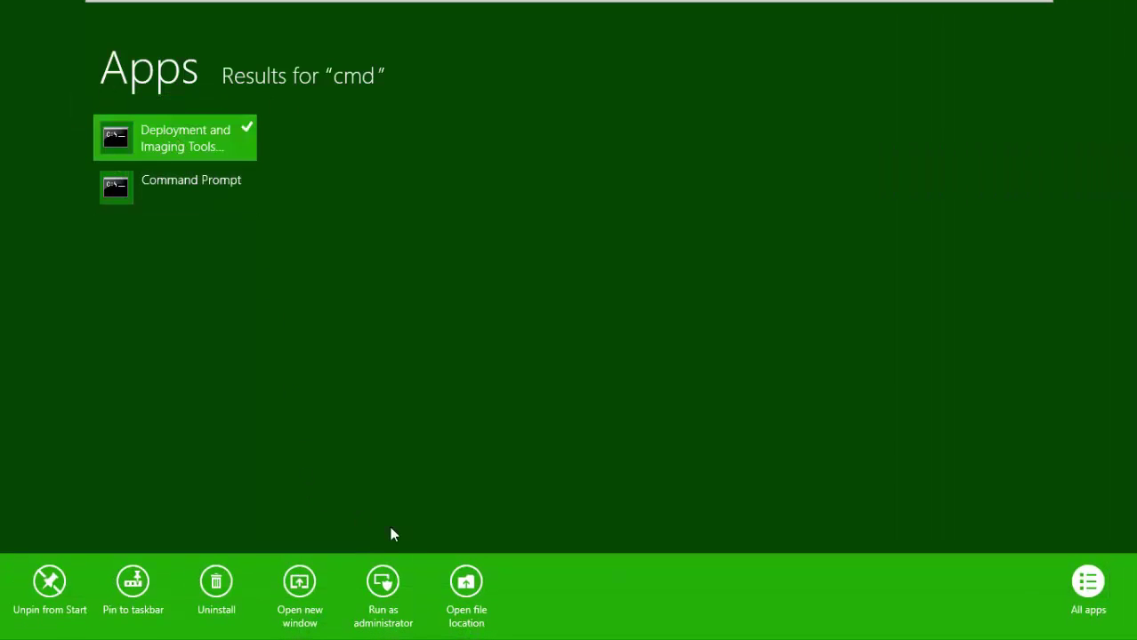
click(383, 590)
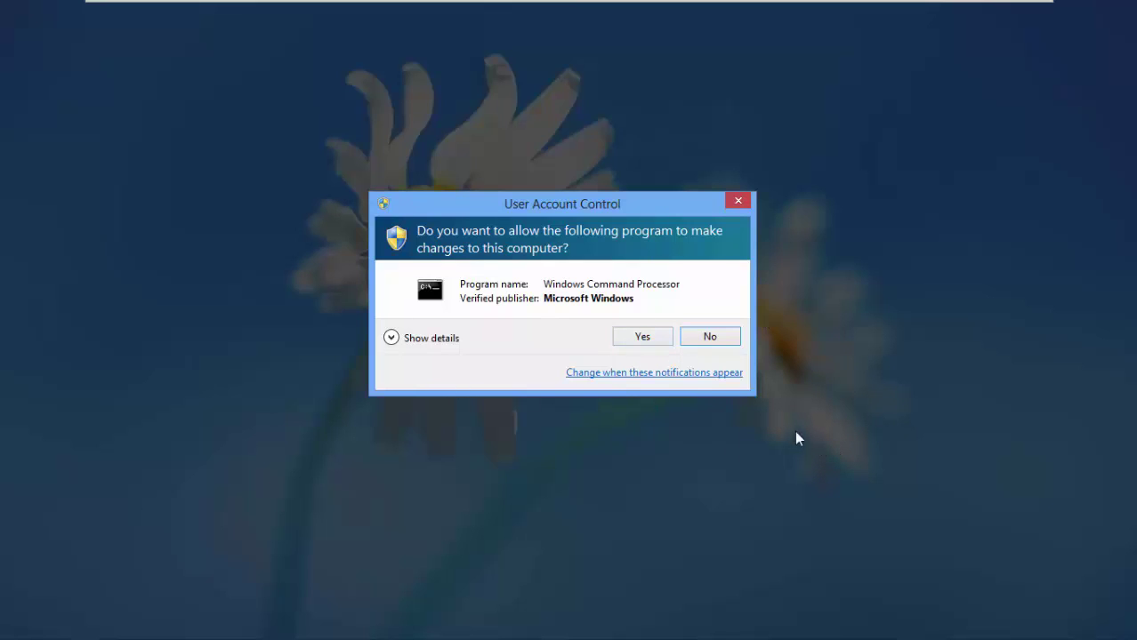
Step: Approve the UAC prompt, center the admin console, and run imagex to read its 6.3.9600.17095 help
click(644, 345)
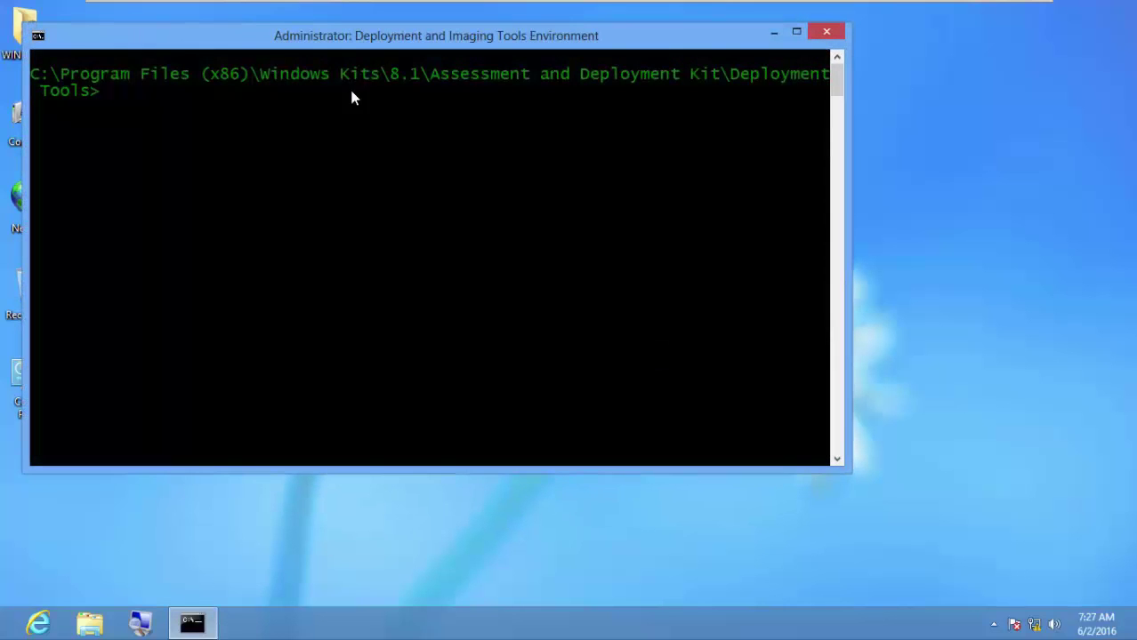
drag(277, 39, 387, 113)
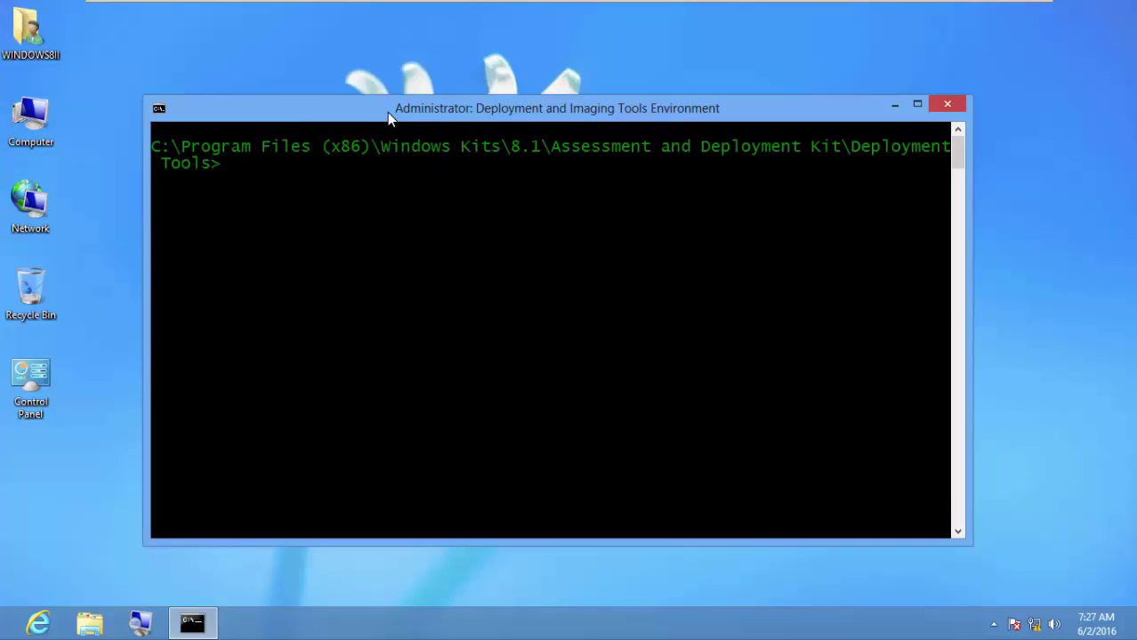
text(imagex)
key(Return)
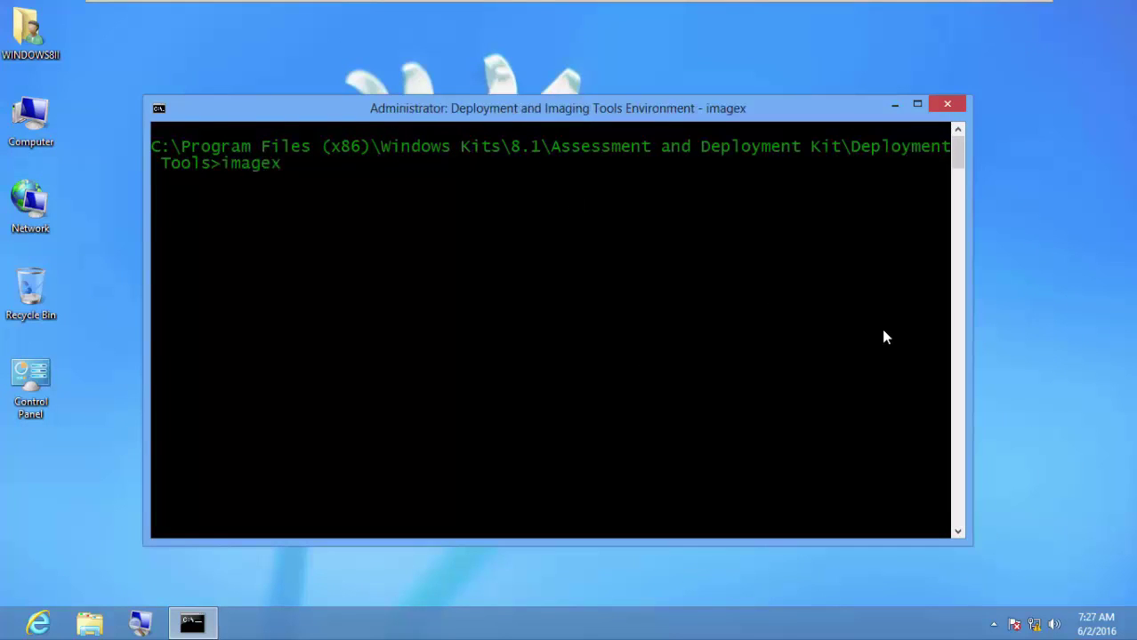
scroll(807, 373, up, 5)
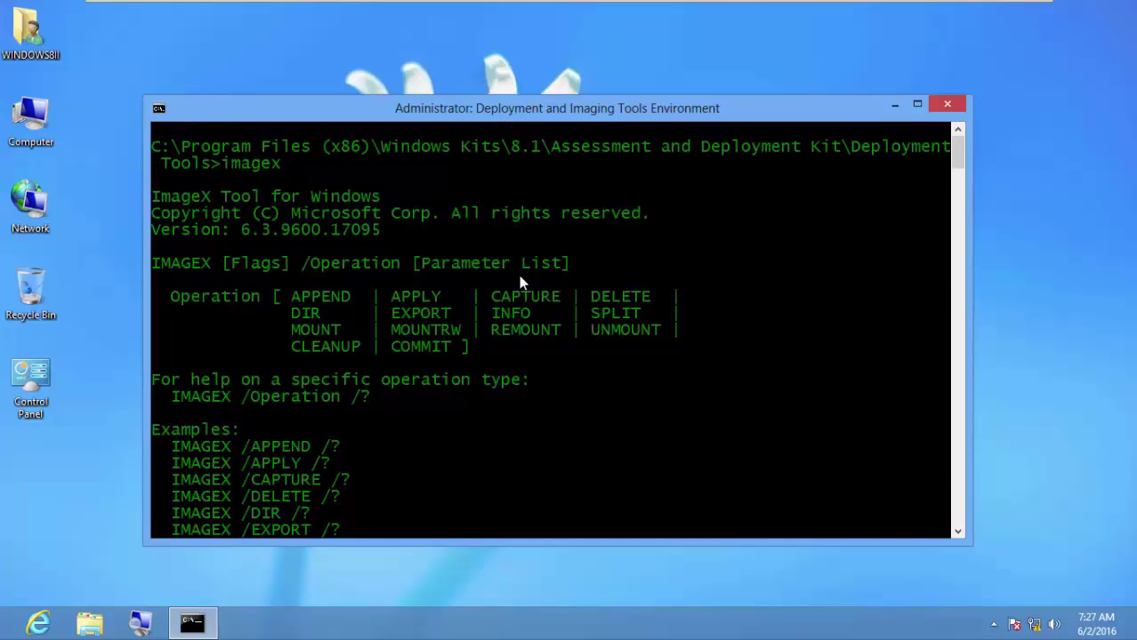
scroll(521, 282, down, 4)
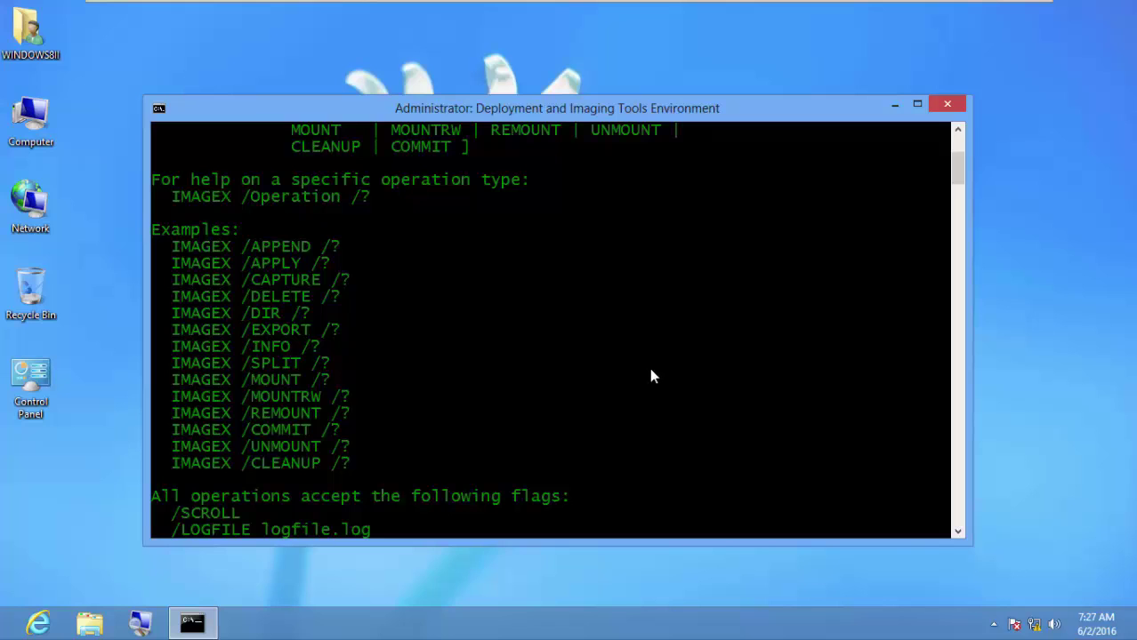
scroll(698, 394, down, 4)
scroll(703, 400, up, 3)
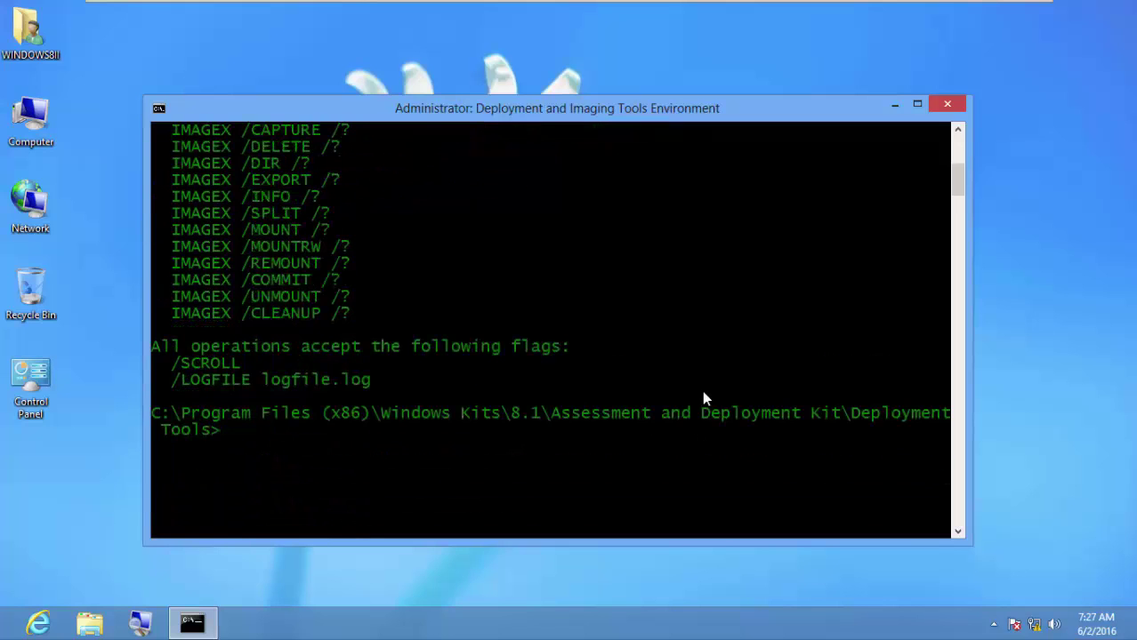
scroll(702, 399, up, 5)
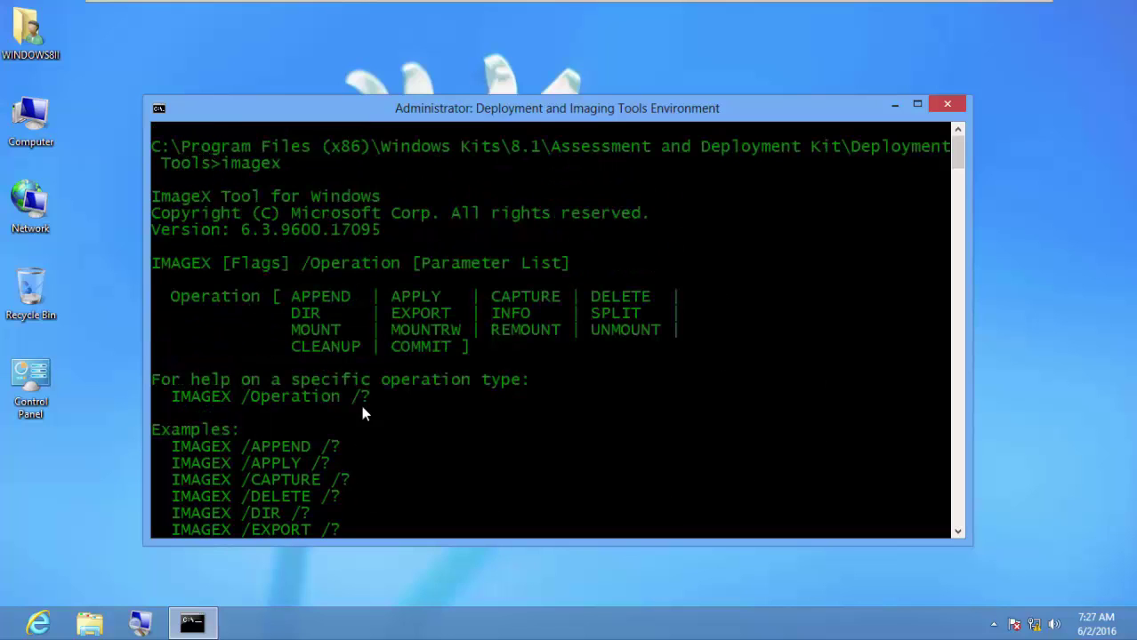
scroll(452, 387, down, 6)
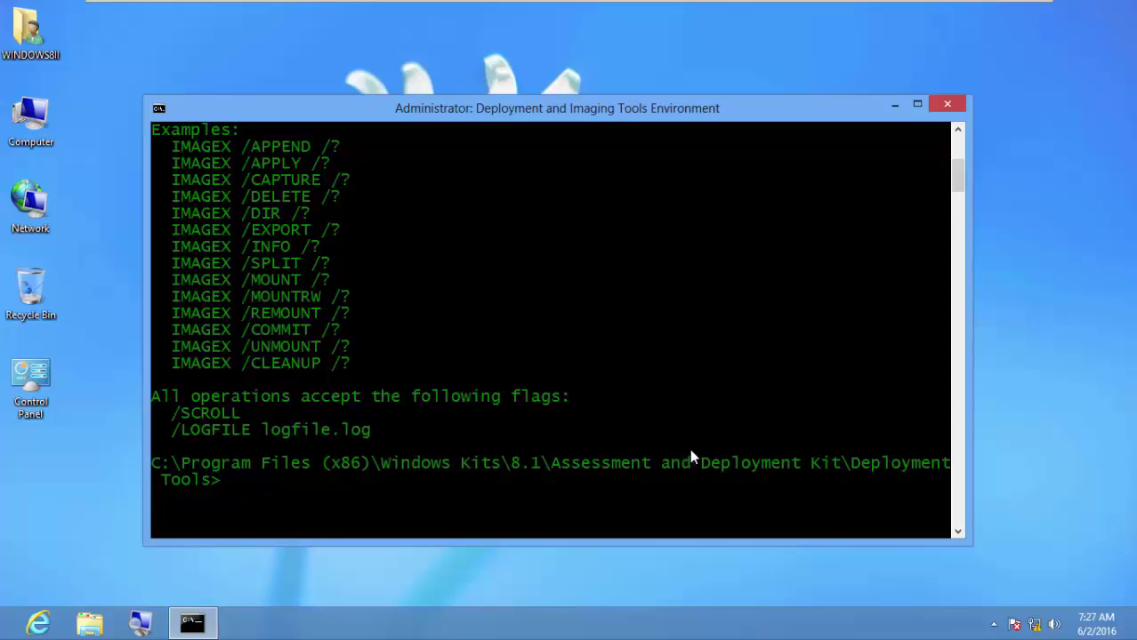
scroll(661, 303, up, 4)
right_click(647, 113)
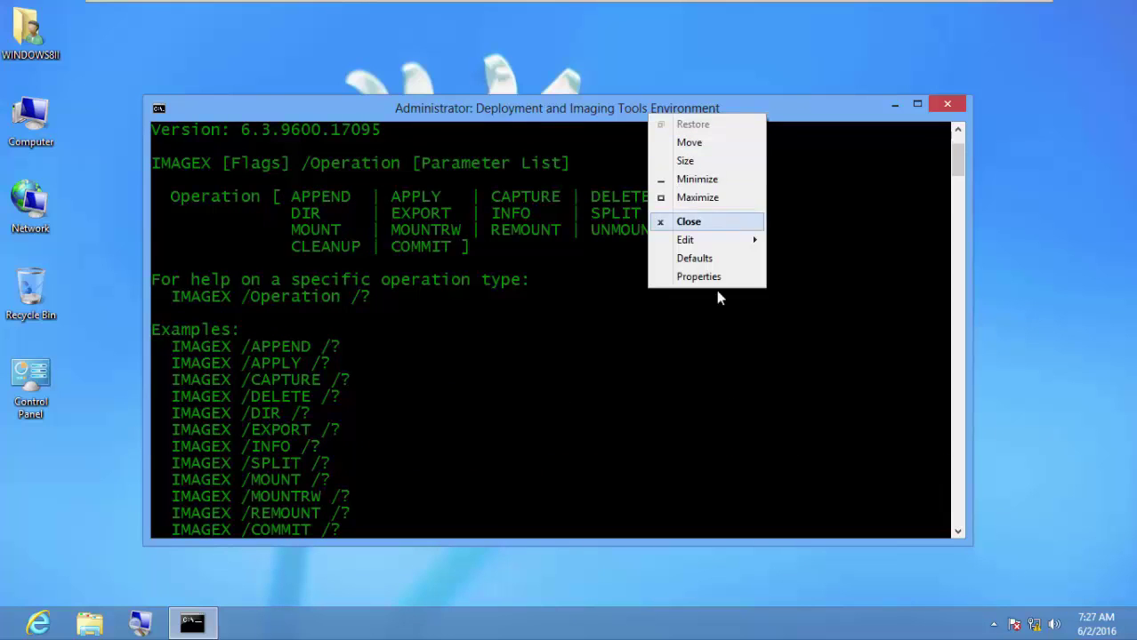
right_click(571, 116)
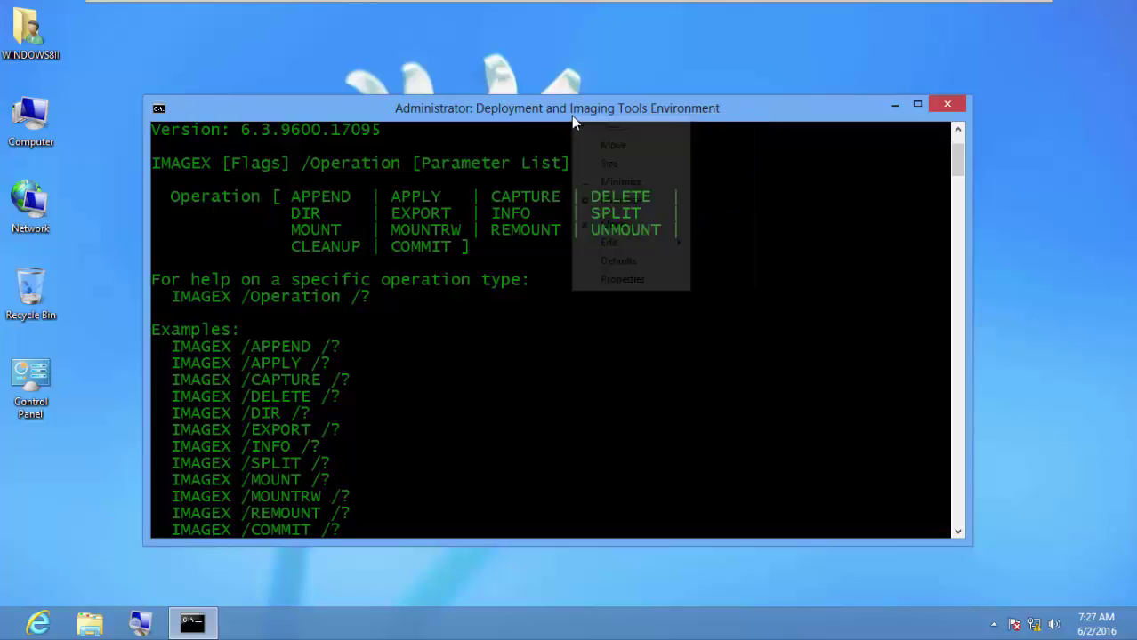
right_click(527, 107)
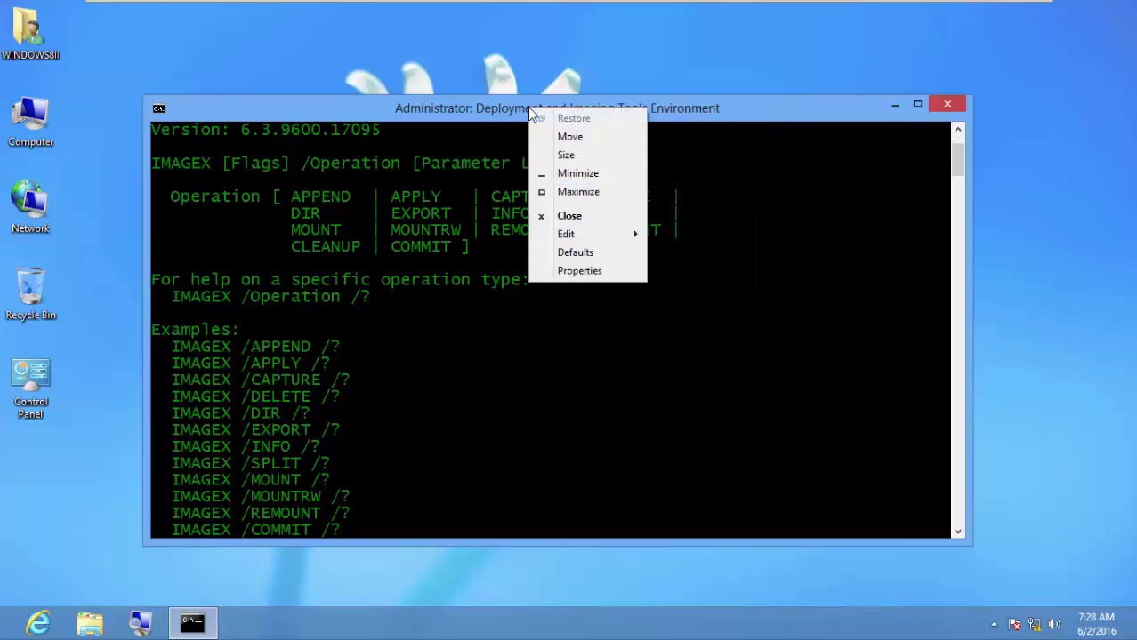
click(609, 271)
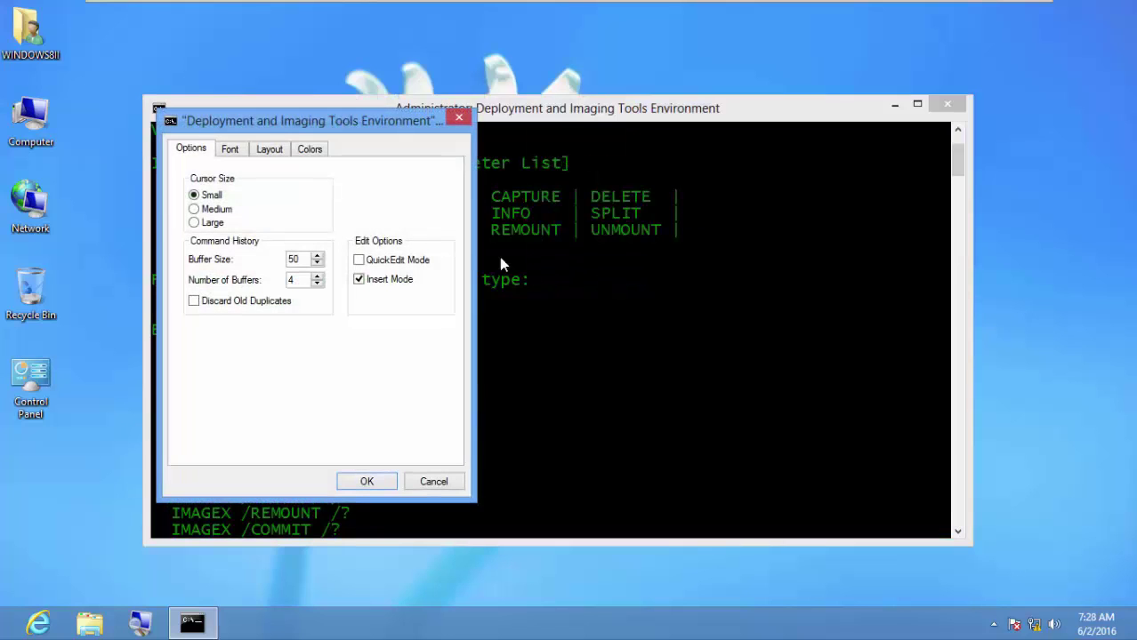
click(230, 150)
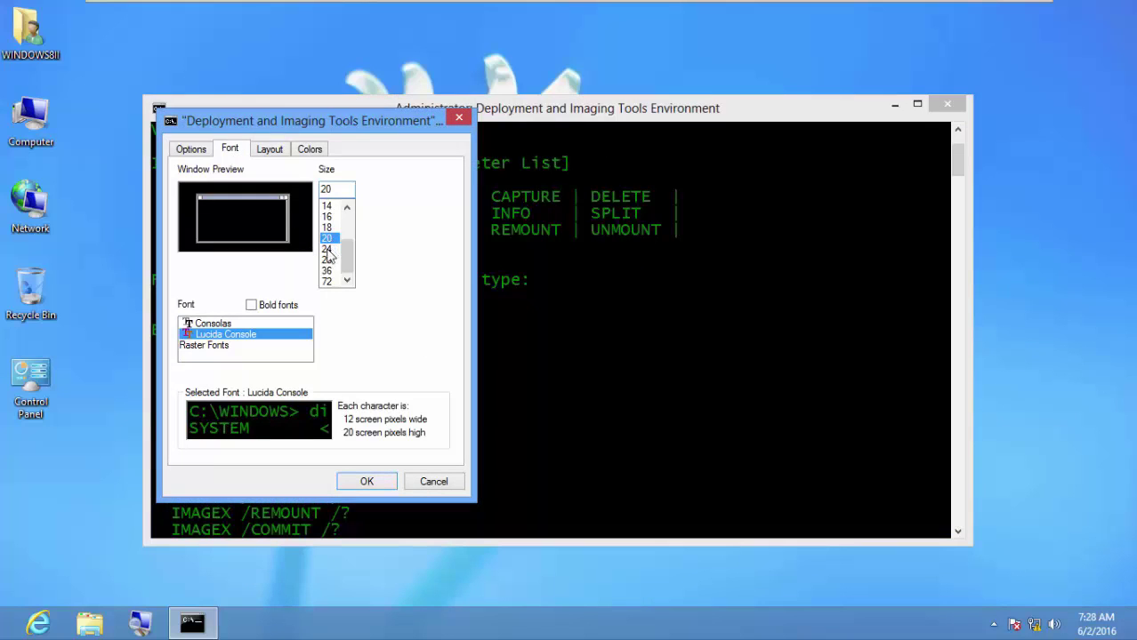
click(270, 150)
click(313, 150)
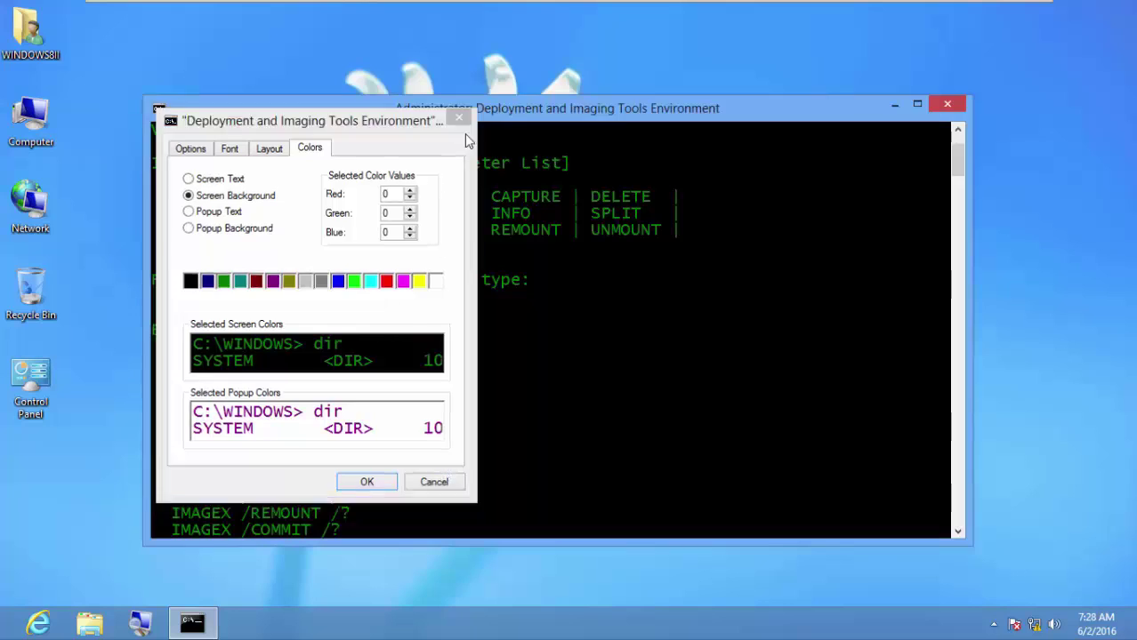
click(459, 118)
scroll(564, 436, down, 6)
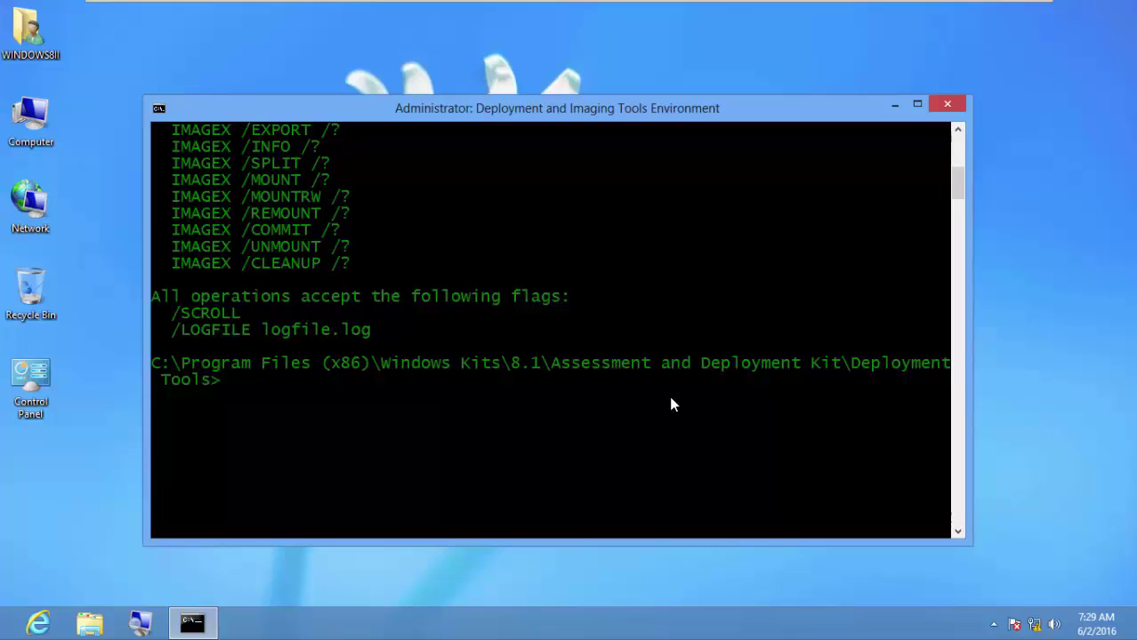
Step: Type 'copype and64 c:\wpe' at the Deployment Tools prompt, correcting the typos
text(cope)
key(BackSpace)
text(ype an)
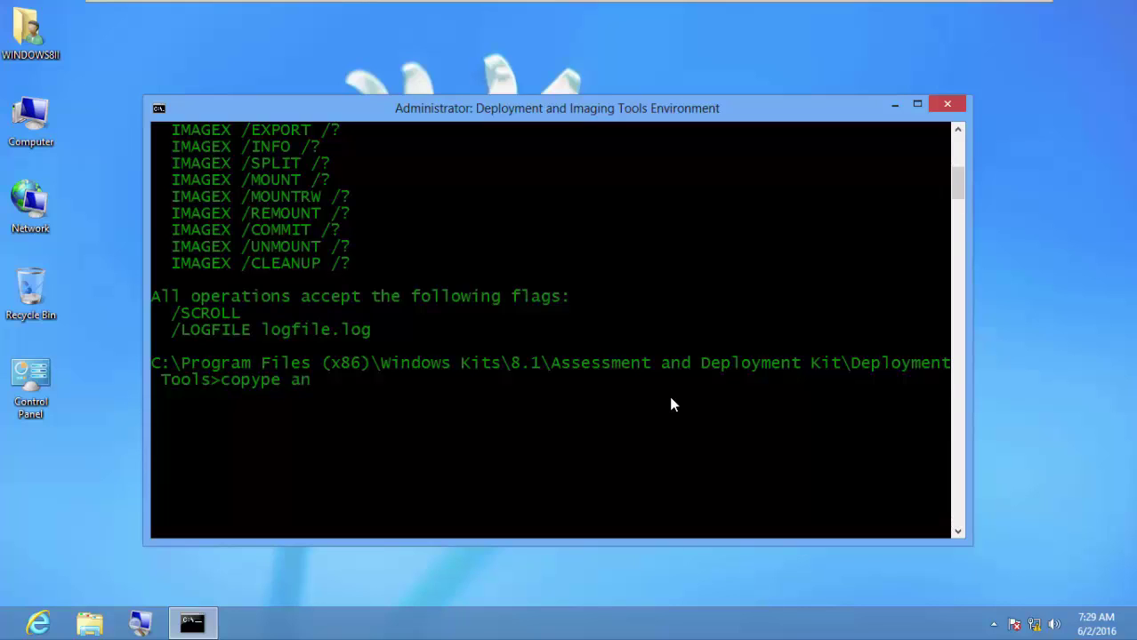
text(d64 )
text(:c)
key(BackSpace)
key(BackSpace)
text(c:\)
text(wpe)
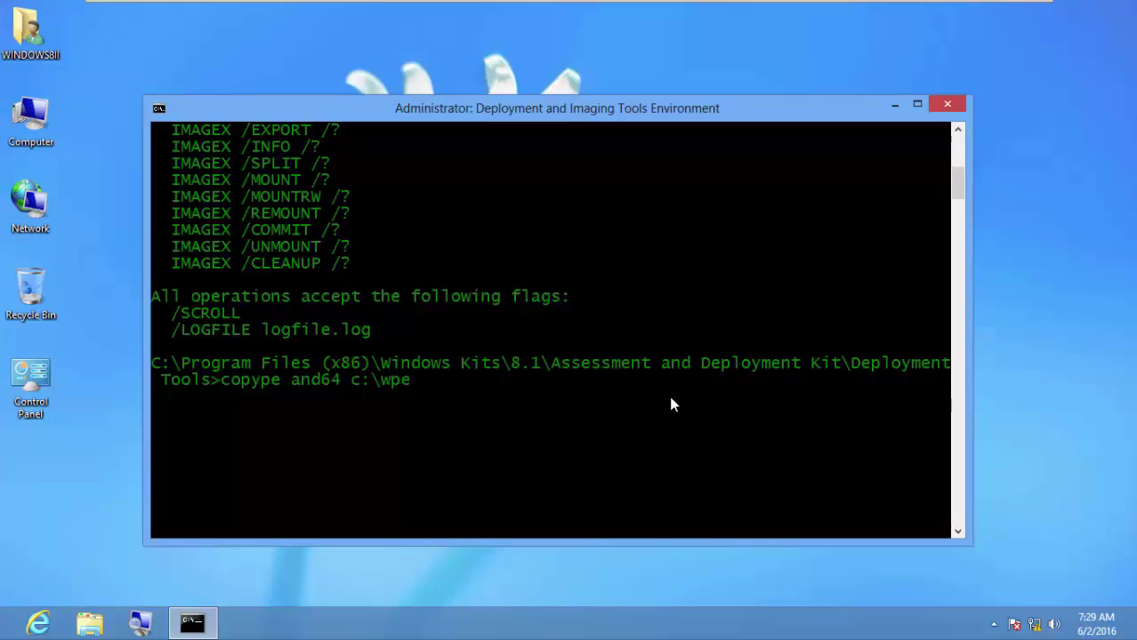
Step: Use the console's Mark option to select and copy the 'wpe' text
right_click(409, 382)
click(436, 394)
drag(417, 382, 390, 389)
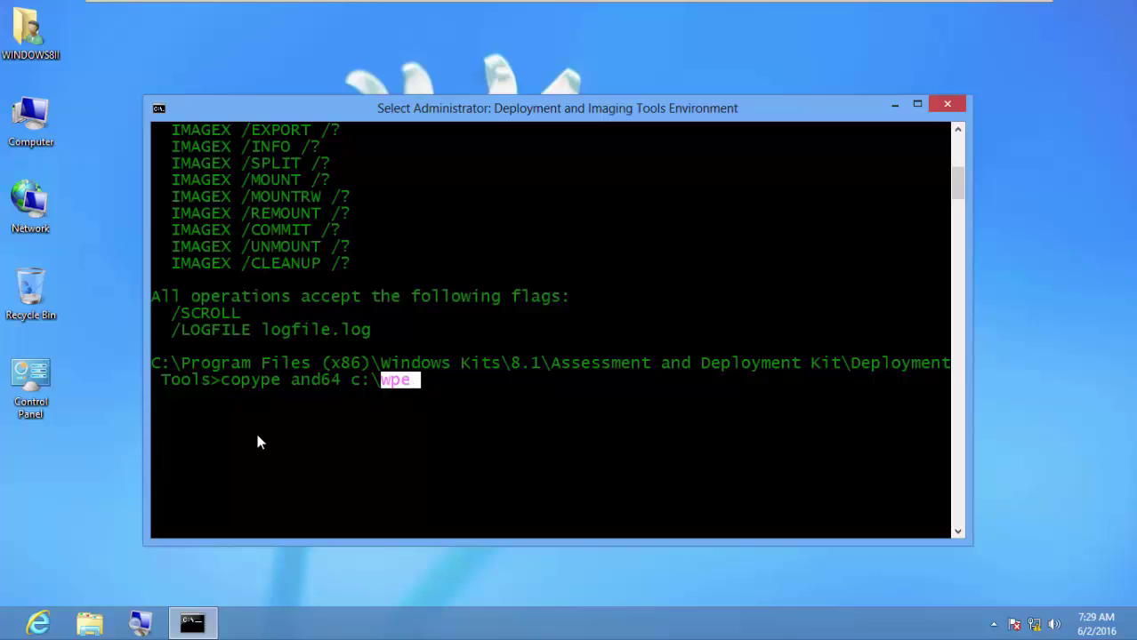
right_click(435, 392)
key(Escape)
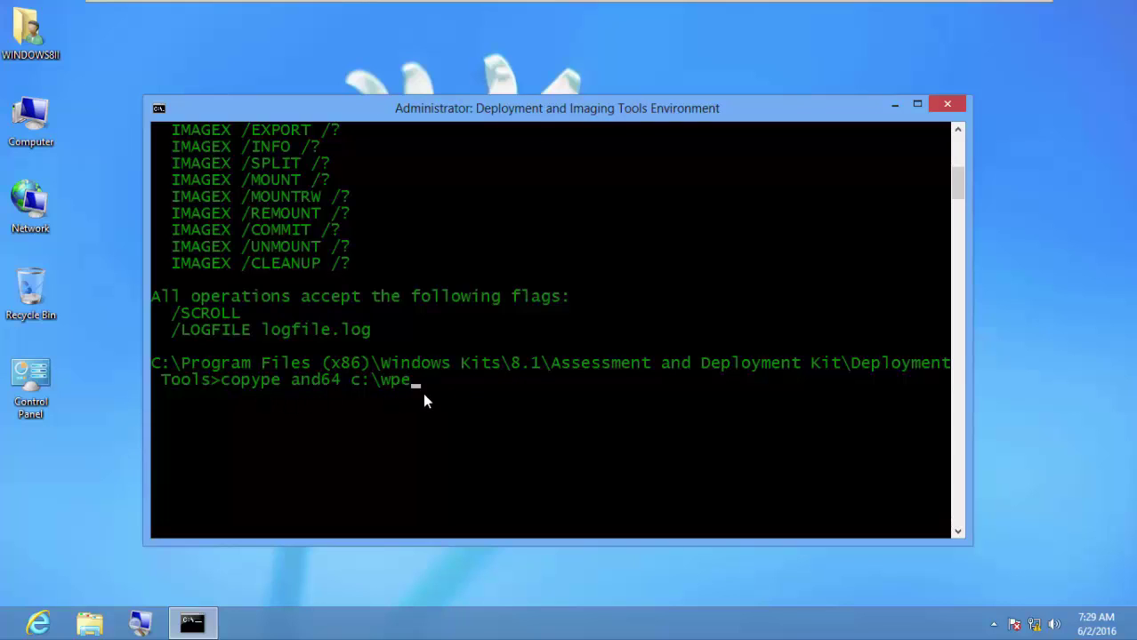
Step: Edit the architecture argument, changing 'and64' to 'amd64' and then to 'x86'
key(Left)
key(Left)
key(Left)
key(Left)
key(Left)
key(Left)
key(Left)
key(Left)
key(Left)
key(BackSpace)
key(BackSpace)
text(m)
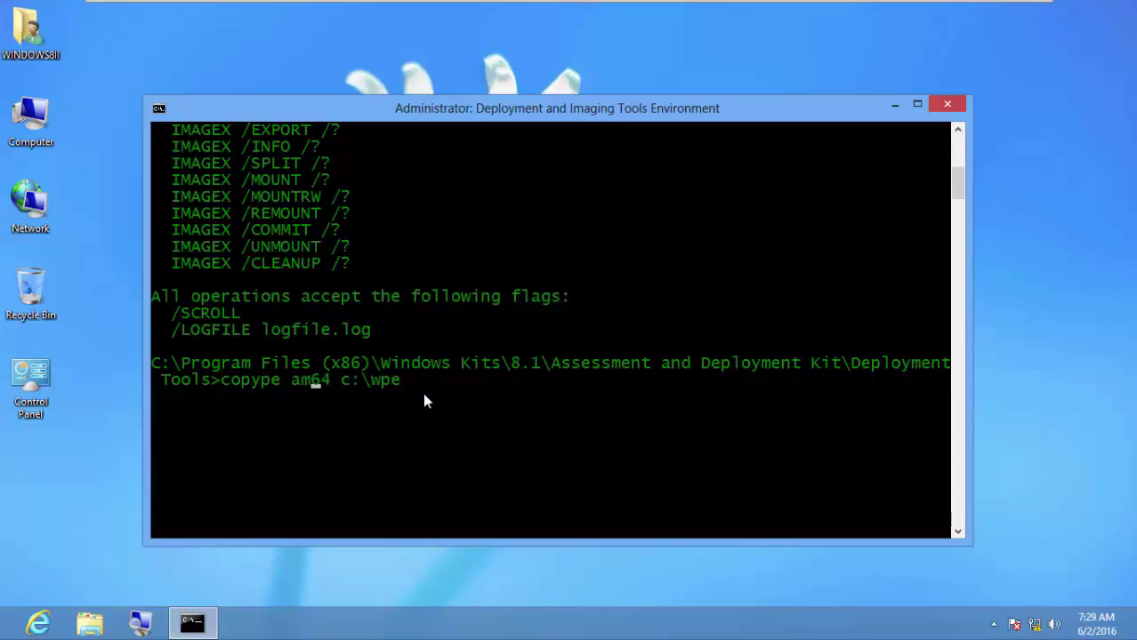
text(d)
key(Right)
key(Right)
key(Right)
key(Right)
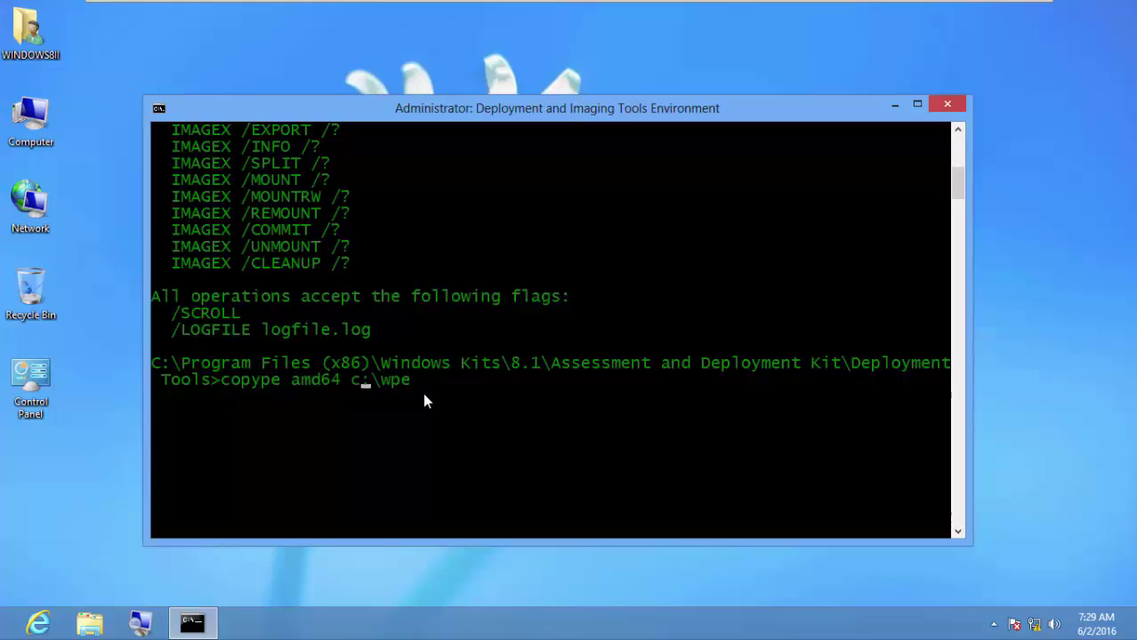
key(Right)
key(Right)
key(Right)
key(Right)
key(Right)
key(Left)
key(Left)
key(Left)
key(Left)
key(Left)
key(Left)
key(Left)
key(Left)
key(Left)
key(BackSpace)
key(BackSpace)
key(BackSpace)
key(BackSpace)
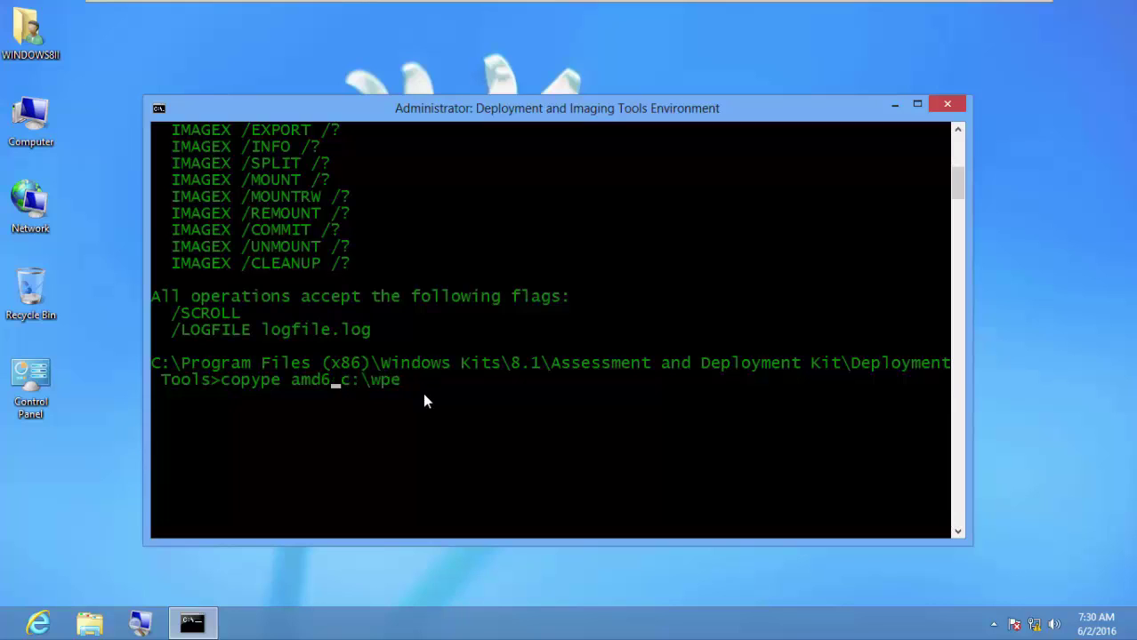
key(BackSpace)
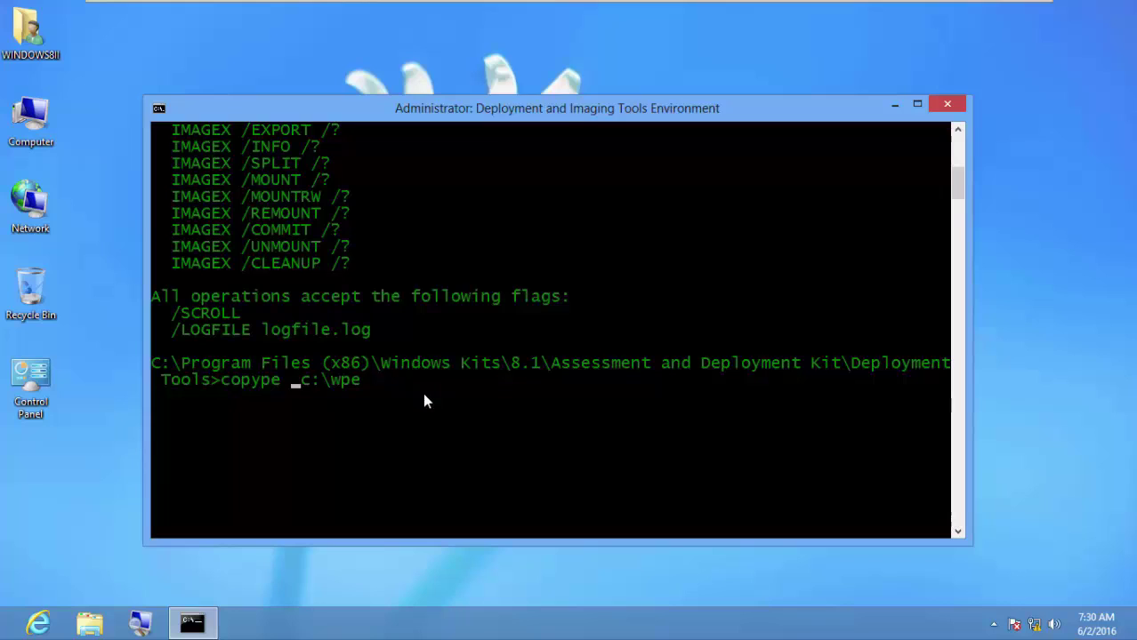
text(x86)
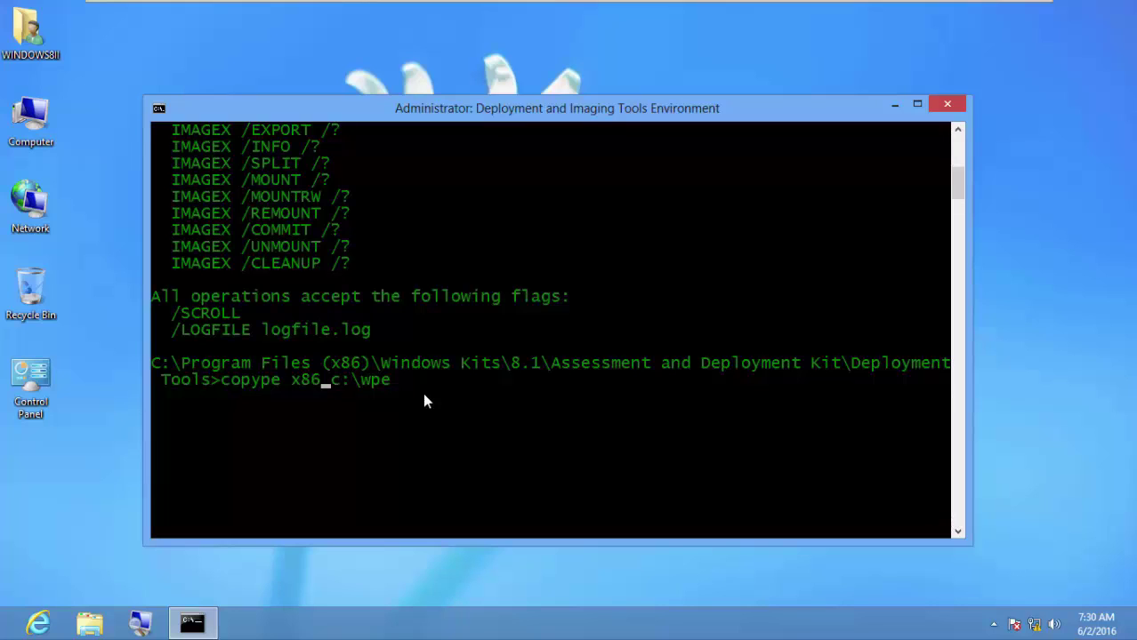
Step: Change the architecture back to amd64 and run 'copype amd64 c:\wpe'
key(BackSpace)
key(BackSpace)
key(BackSpace)
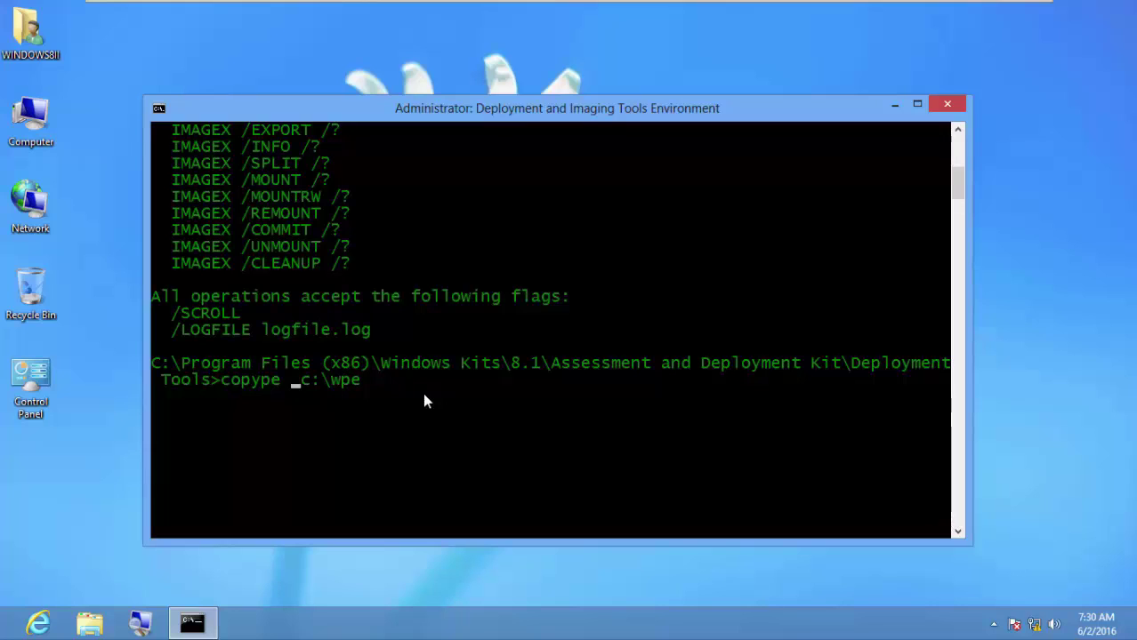
text(ad)
key(BackSpace)
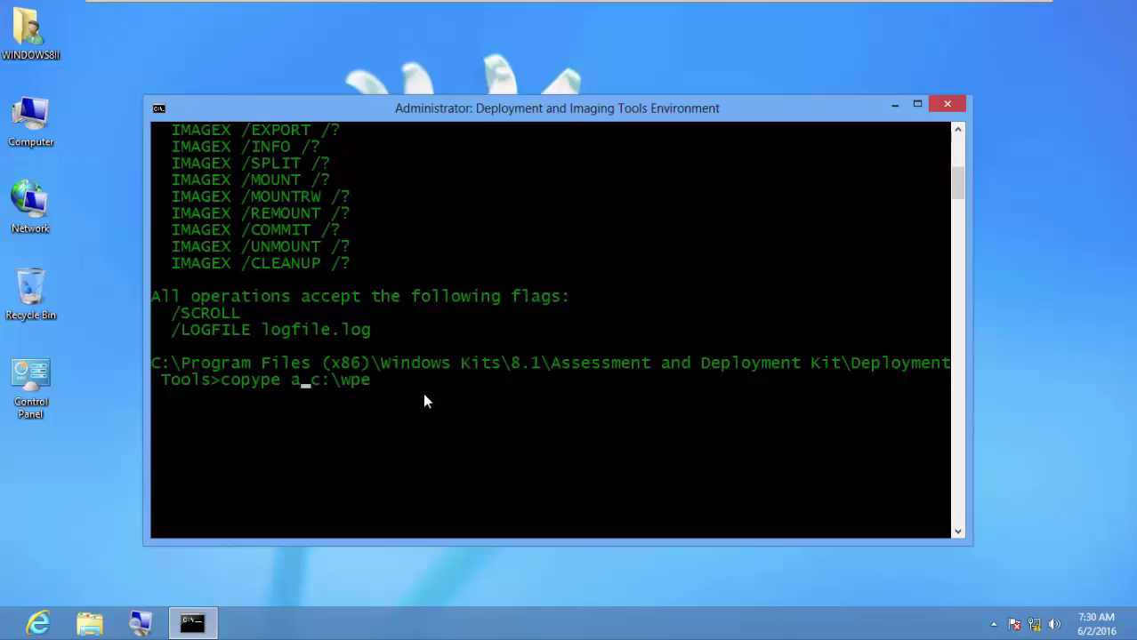
text(md)
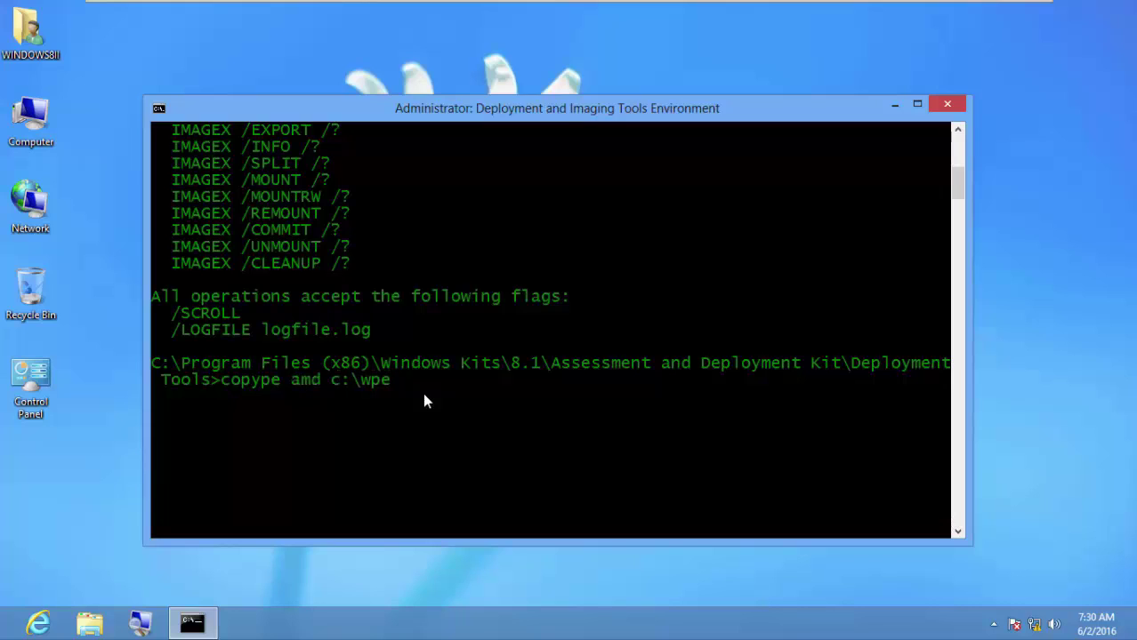
text(64)
key(Right)
key(Right)
key(Right)
key(Right)
key(Right)
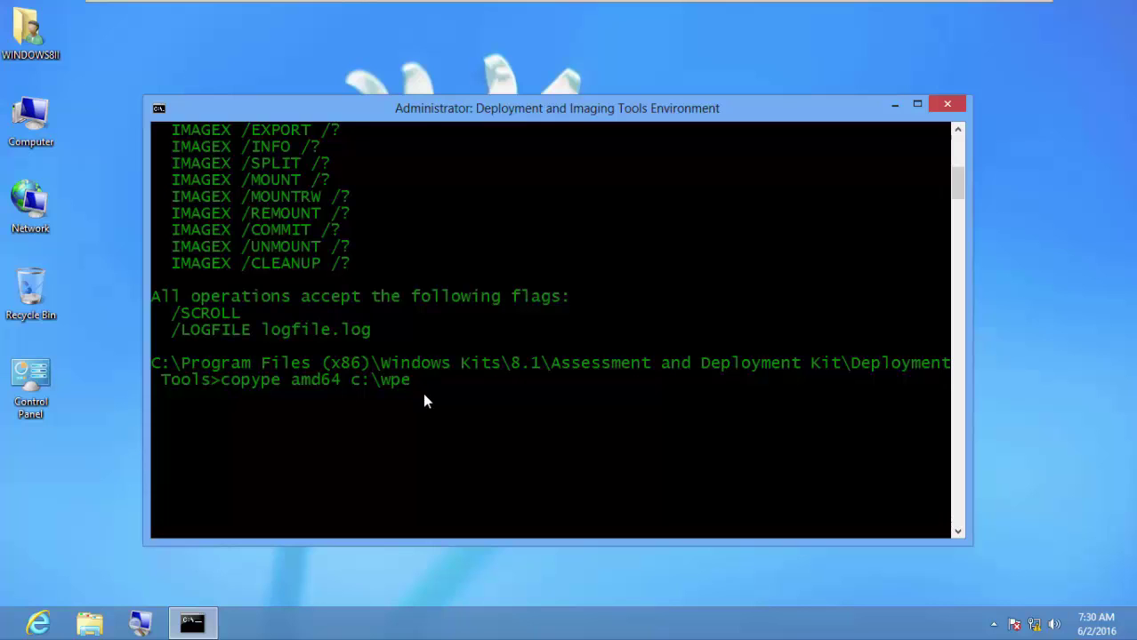
key(Return)
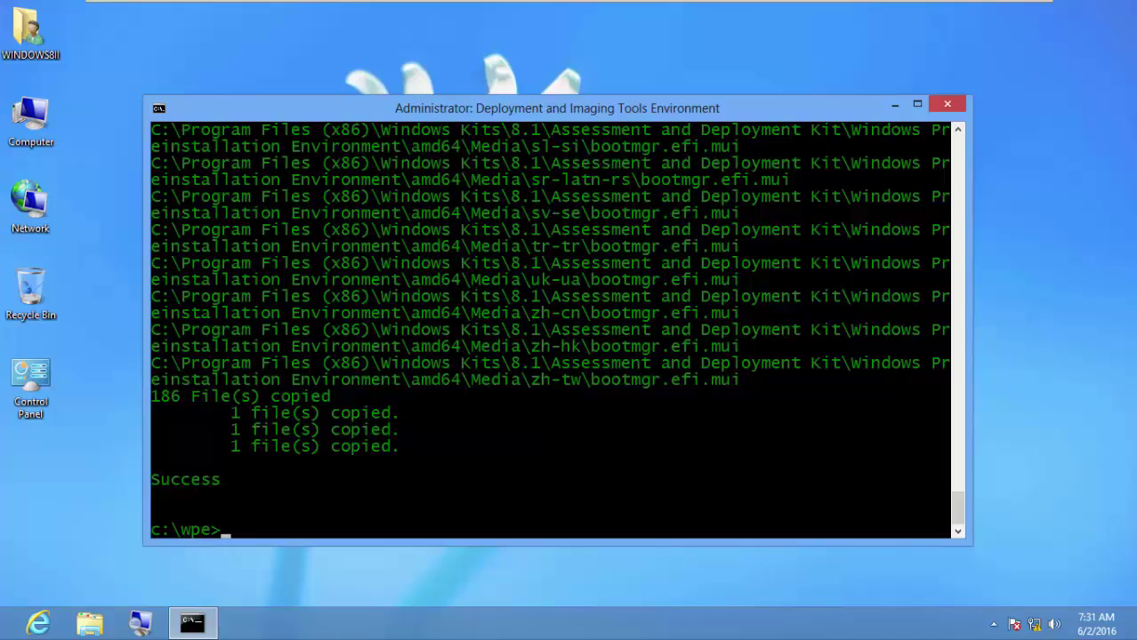
Step: Browse from Computer through Local Disk (C:) into C:\wpe\media and look over its 39 items
double_click(36, 125)
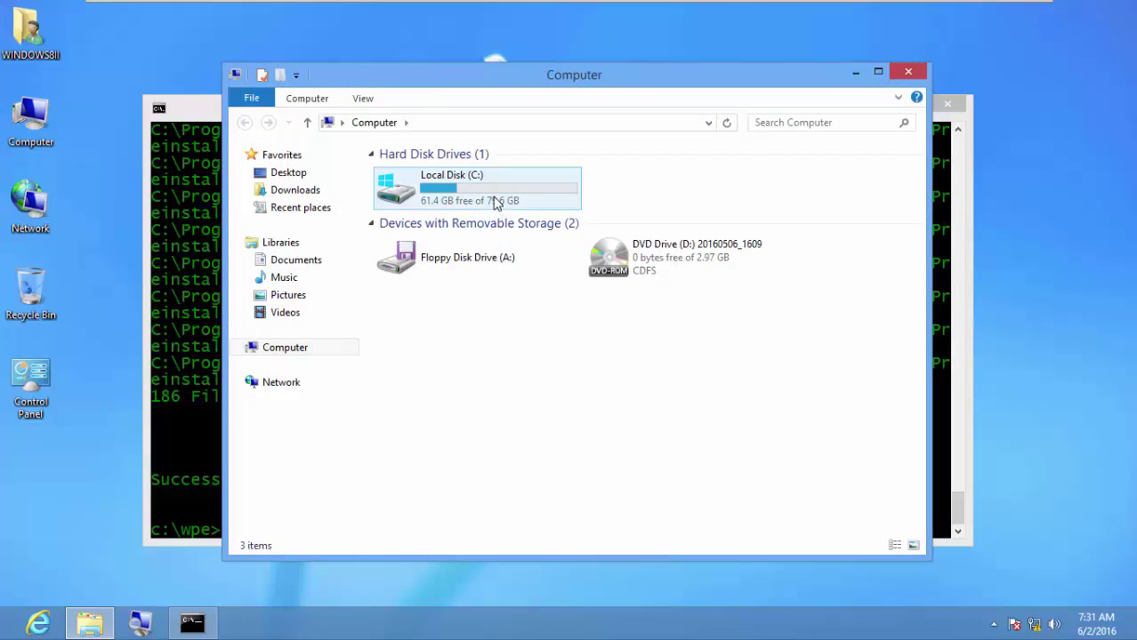
click(496, 203)
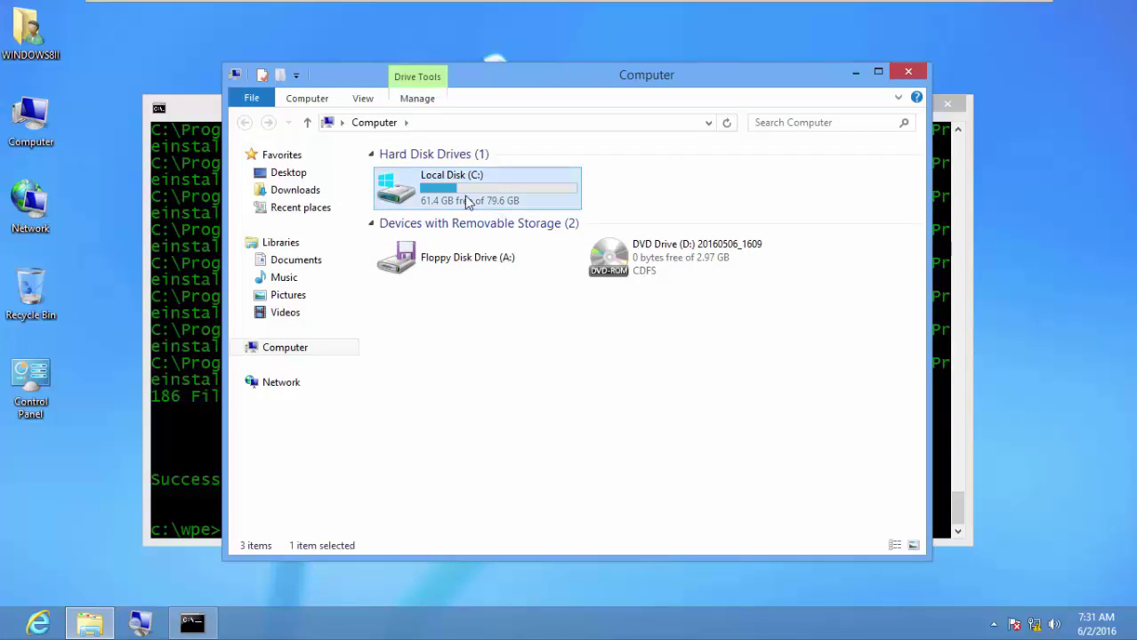
double_click(457, 197)
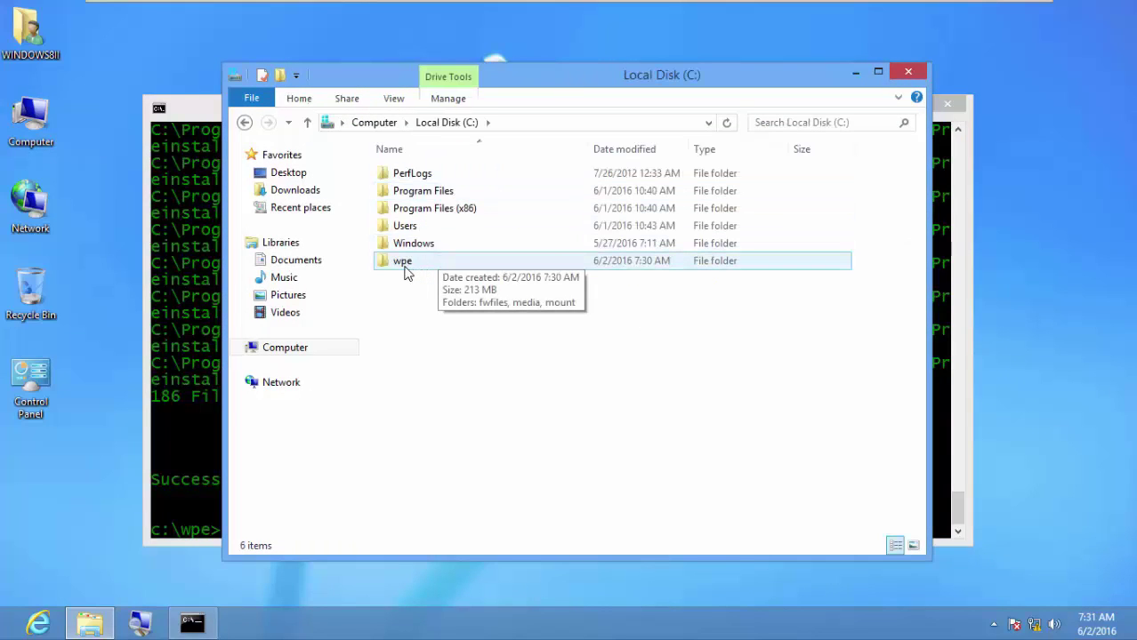
click(404, 265)
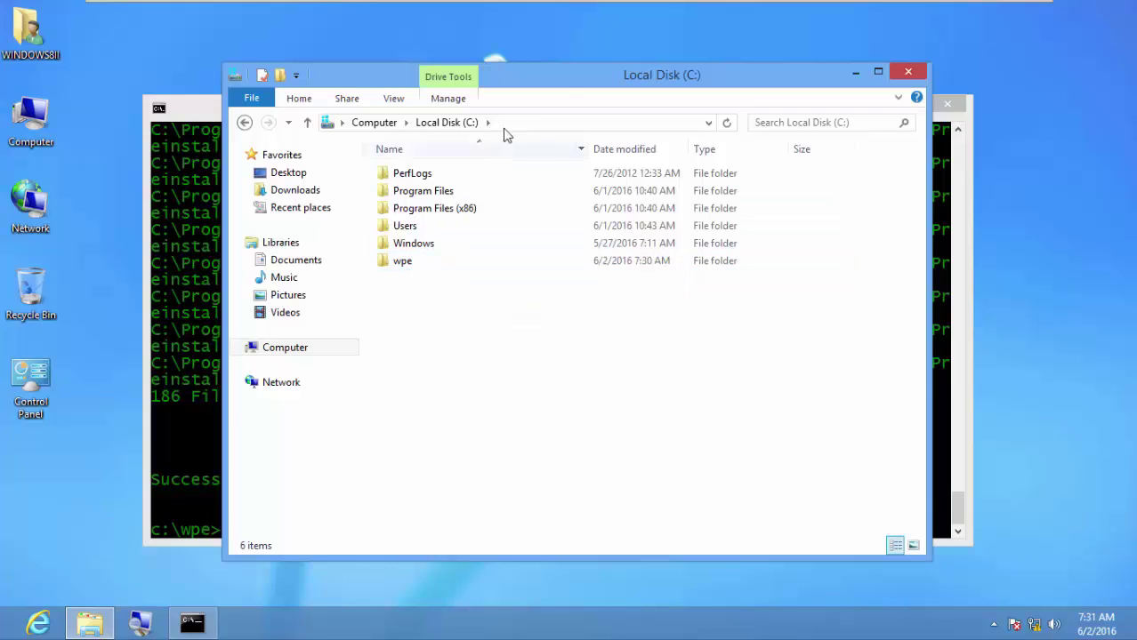
drag(584, 85, 735, 97)
double_click(553, 275)
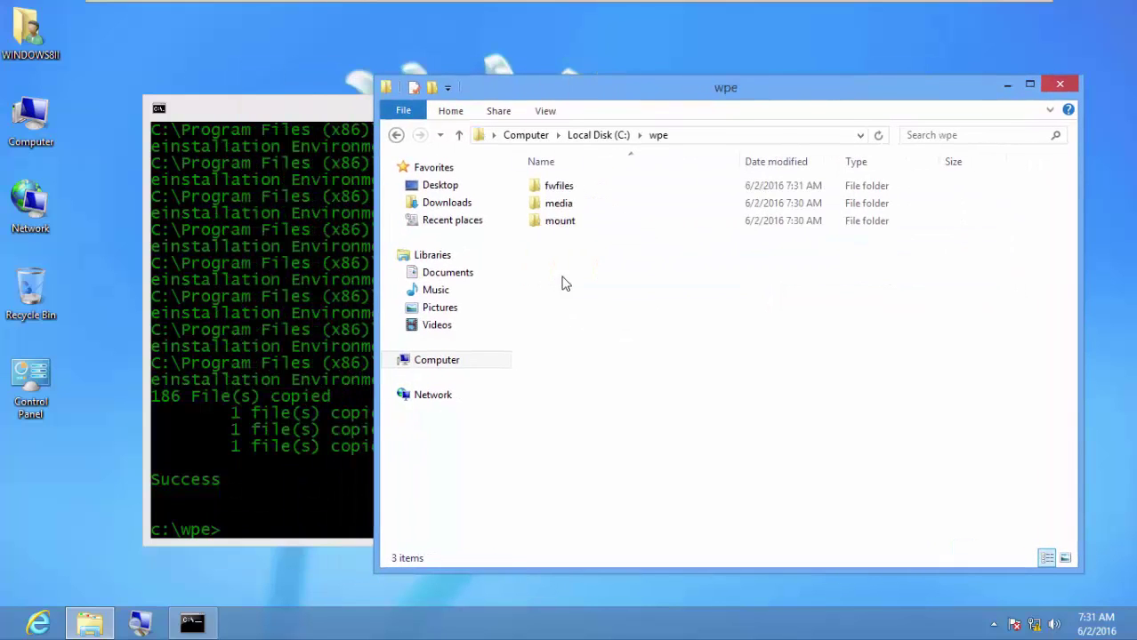
double_click(581, 204)
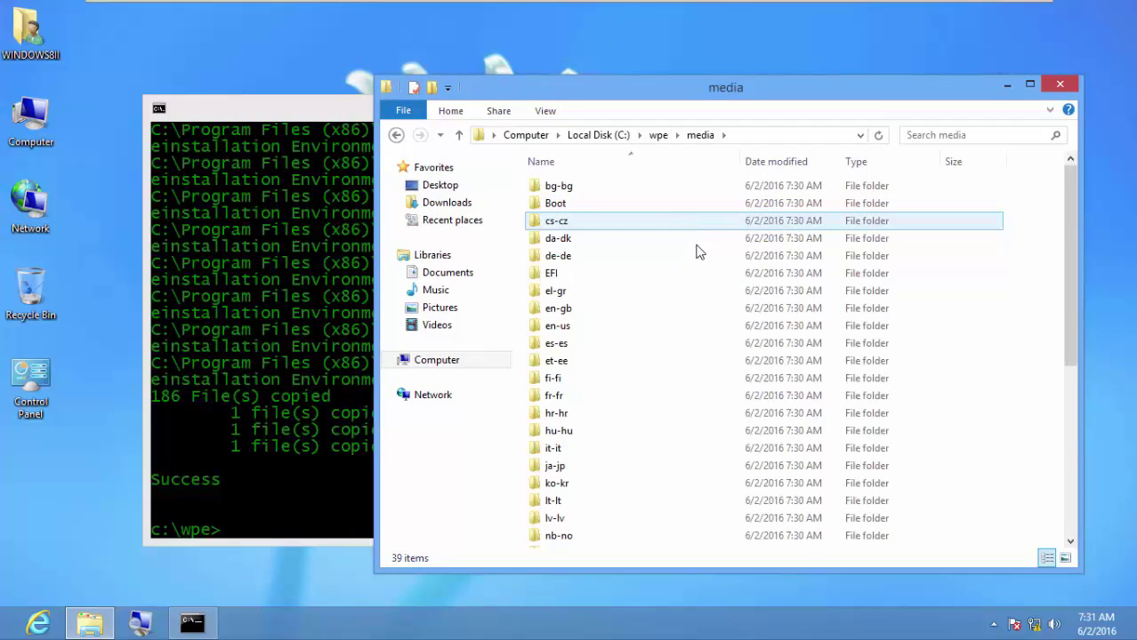
scroll(699, 249, down, 6)
scroll(698, 261, up, 6)
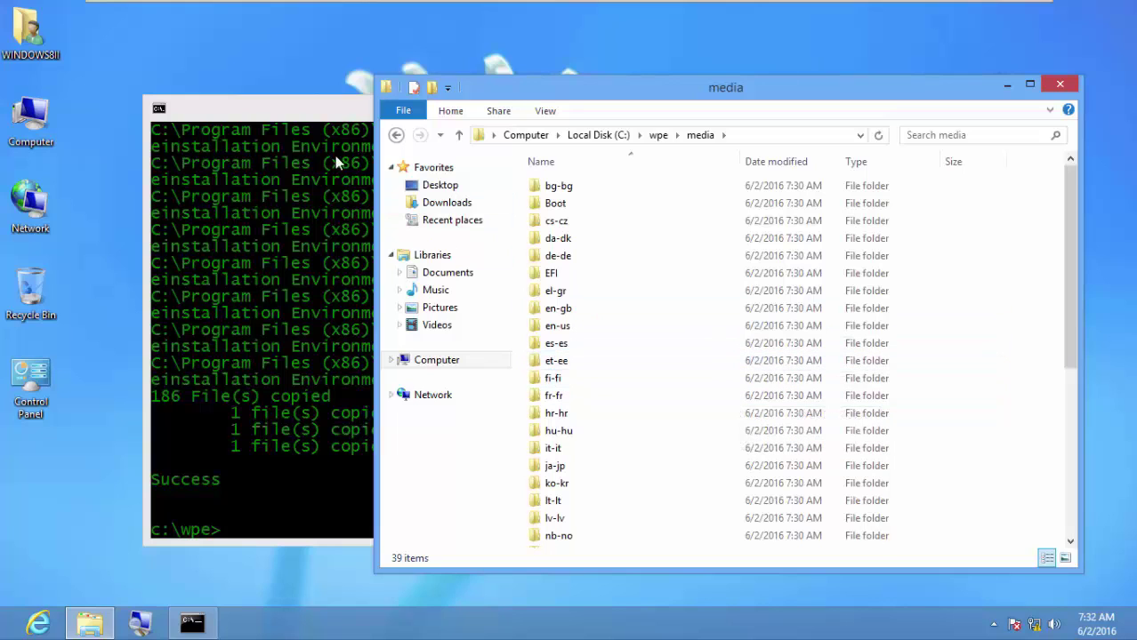
Step: Go back to Computer and open C:\Program Files (x86)
click(396, 136)
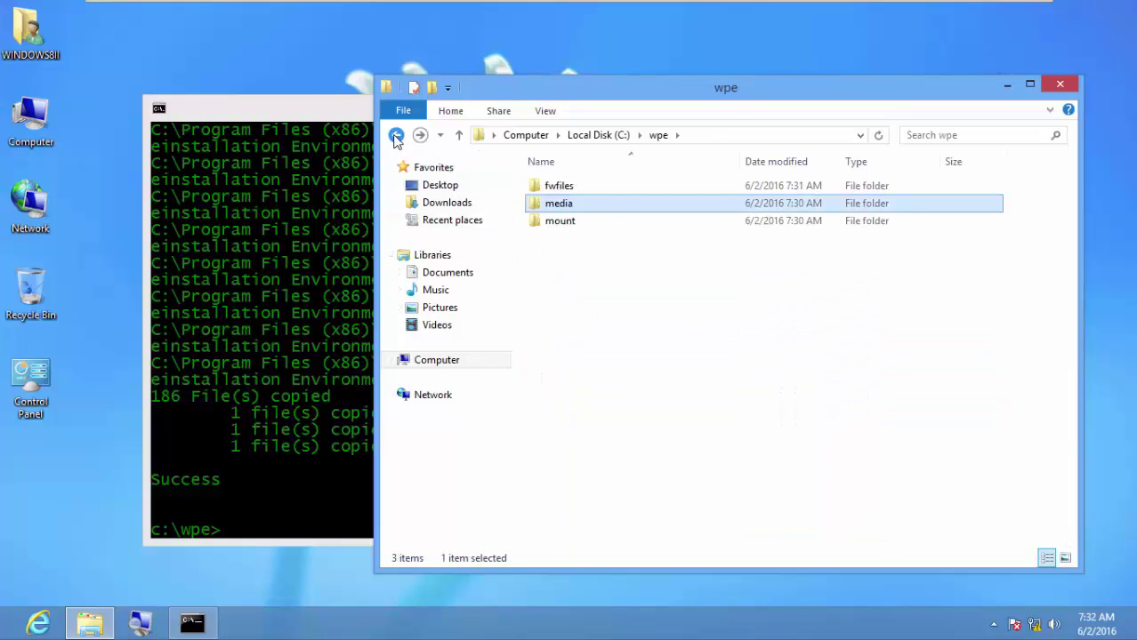
click(396, 137)
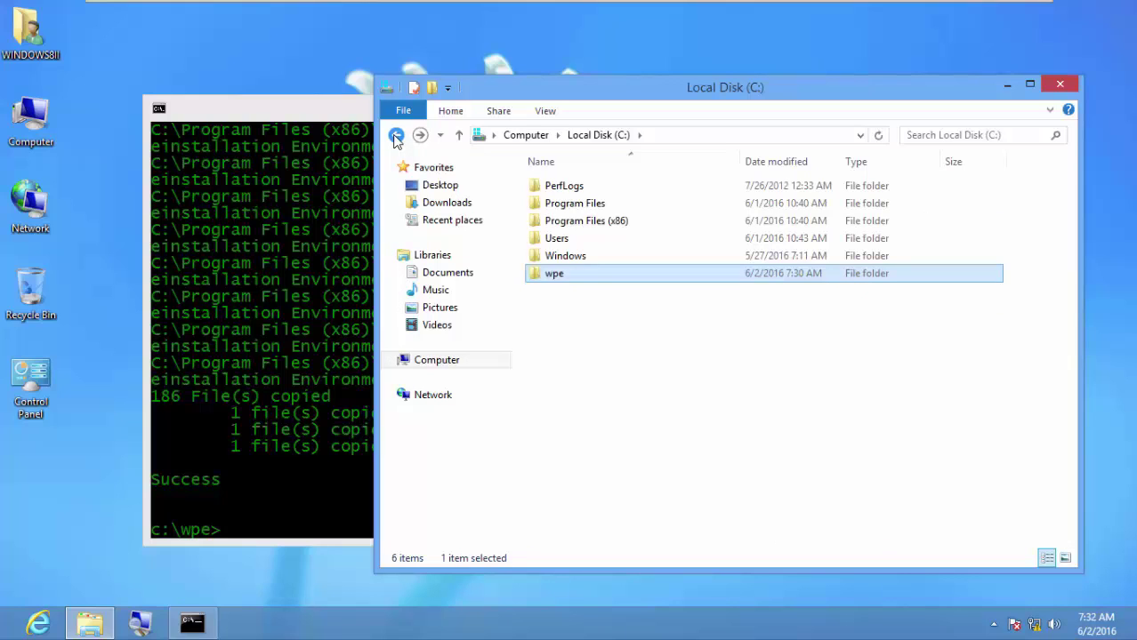
click(396, 136)
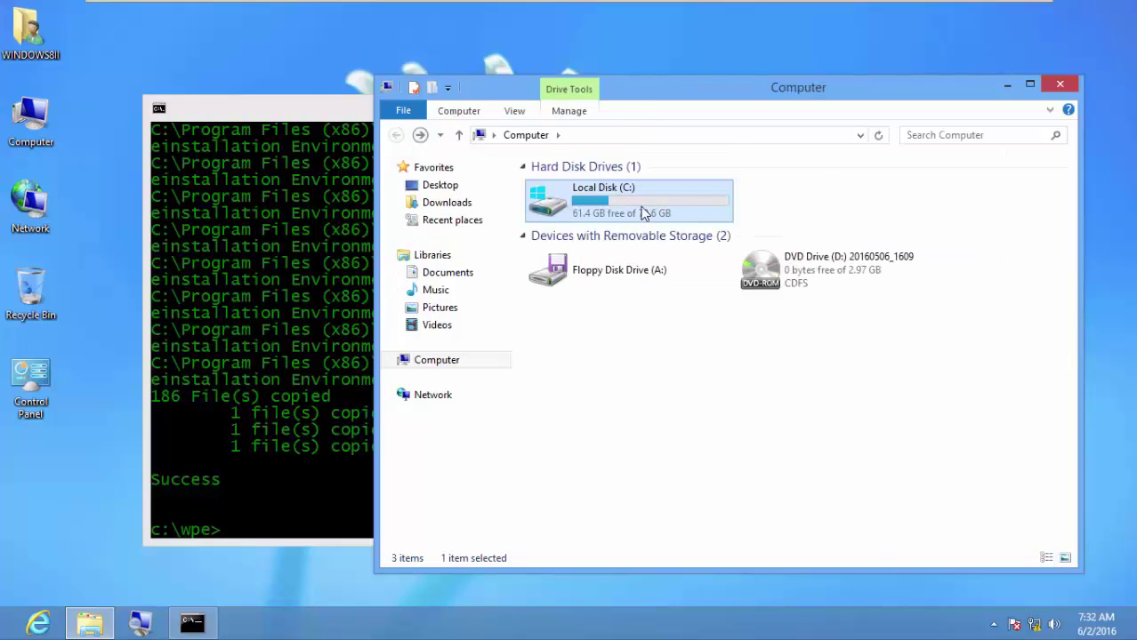
double_click(645, 214)
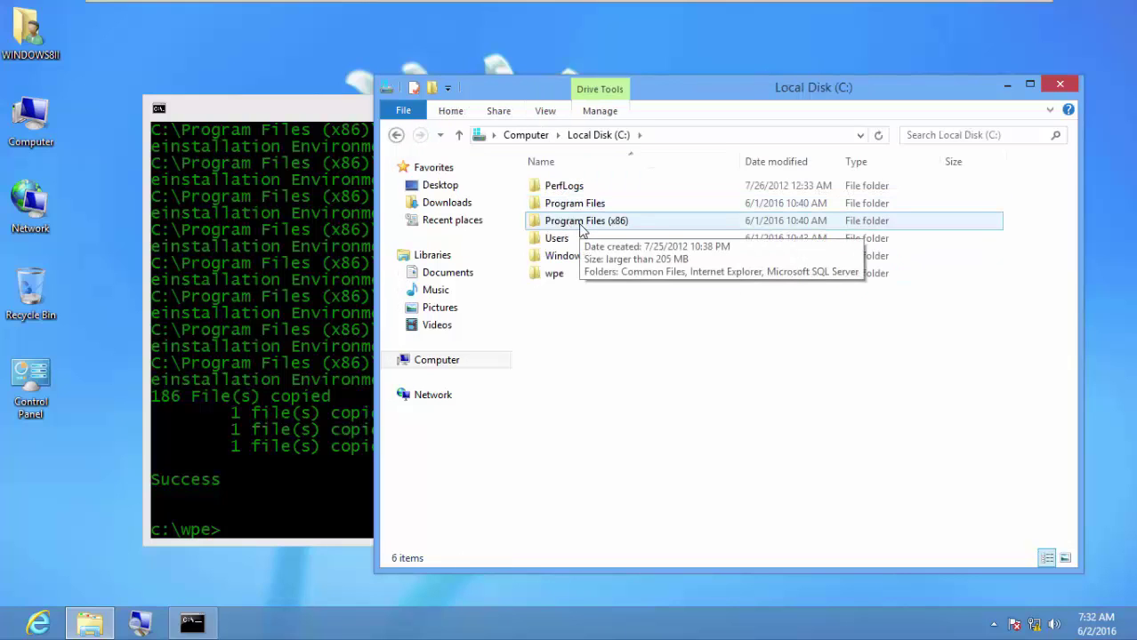
double_click(583, 222)
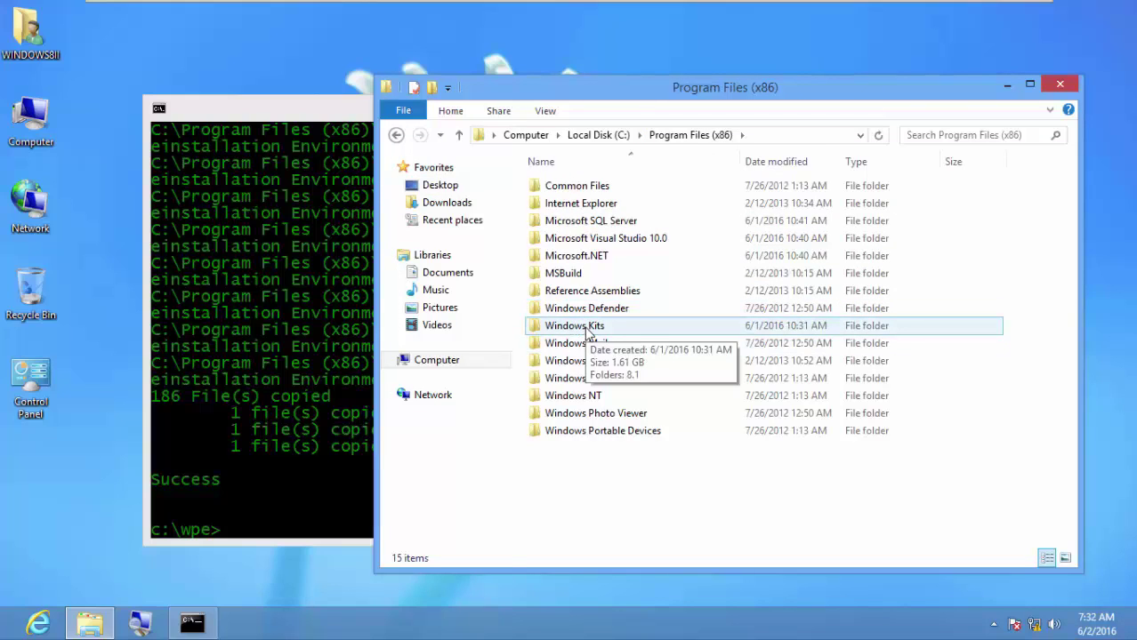
Step: Open Windows Kits\8.1\Assessment and Deployment Kit\Windows Preinstallation Environment\amd64\en-us, showing winpe.wim
double_click(586, 329)
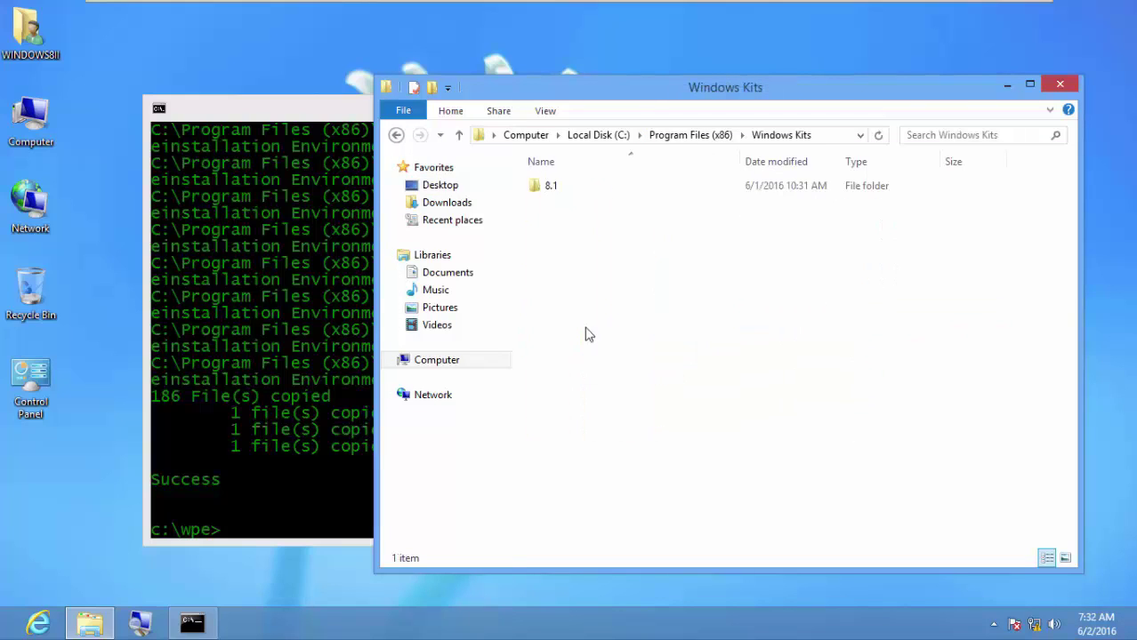
double_click(564, 197)
click(643, 197)
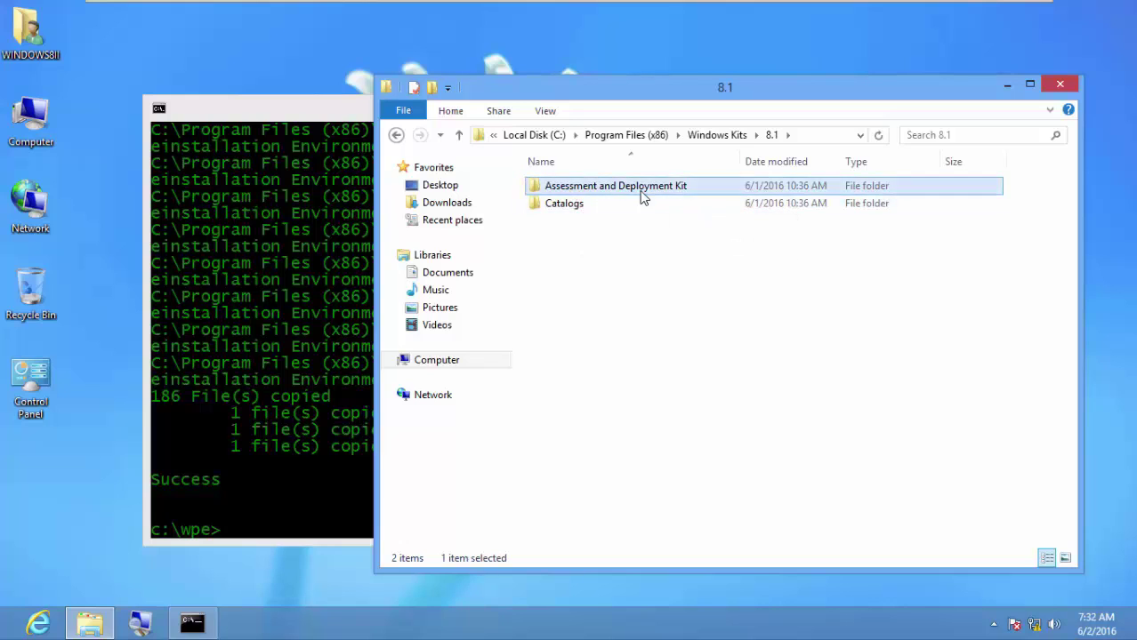
double_click(643, 197)
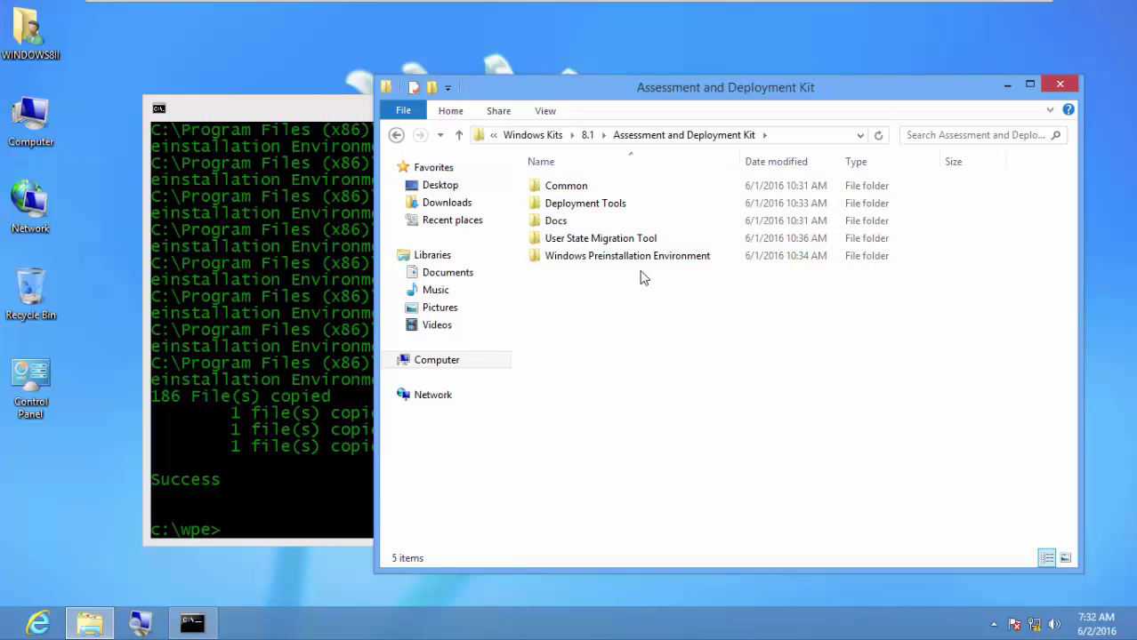
double_click(650, 263)
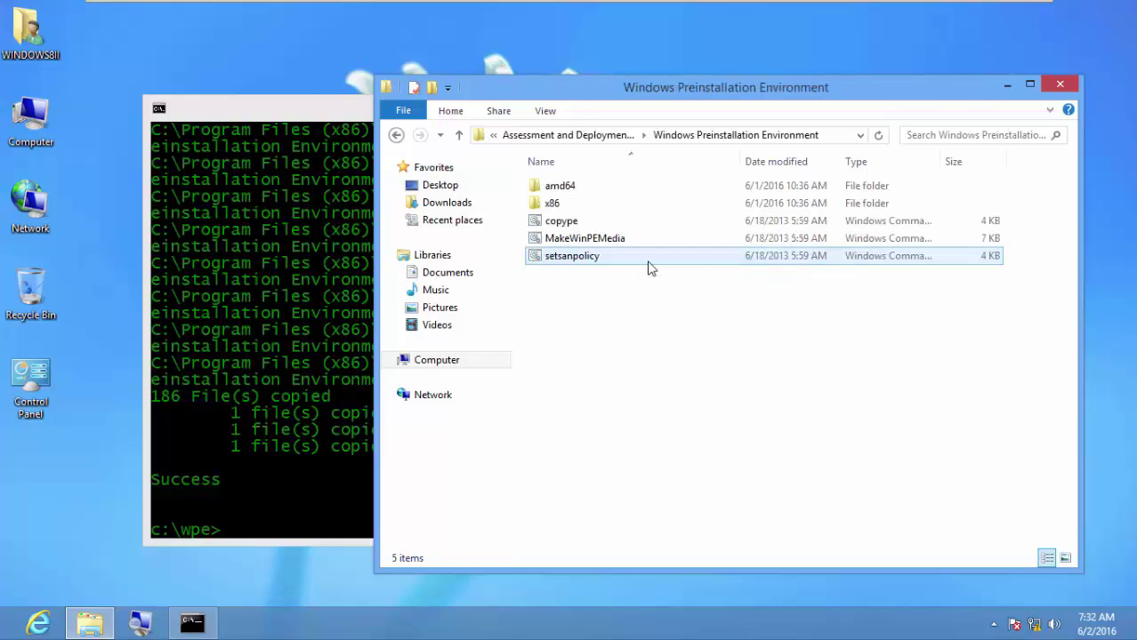
double_click(578, 193)
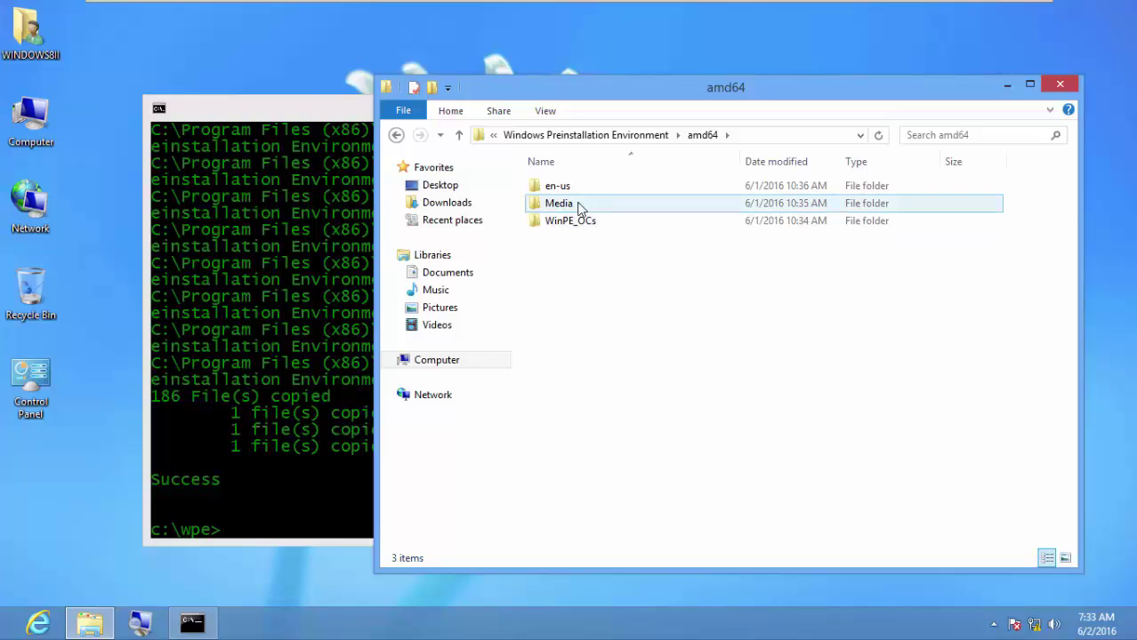
mouse_move(579, 207)
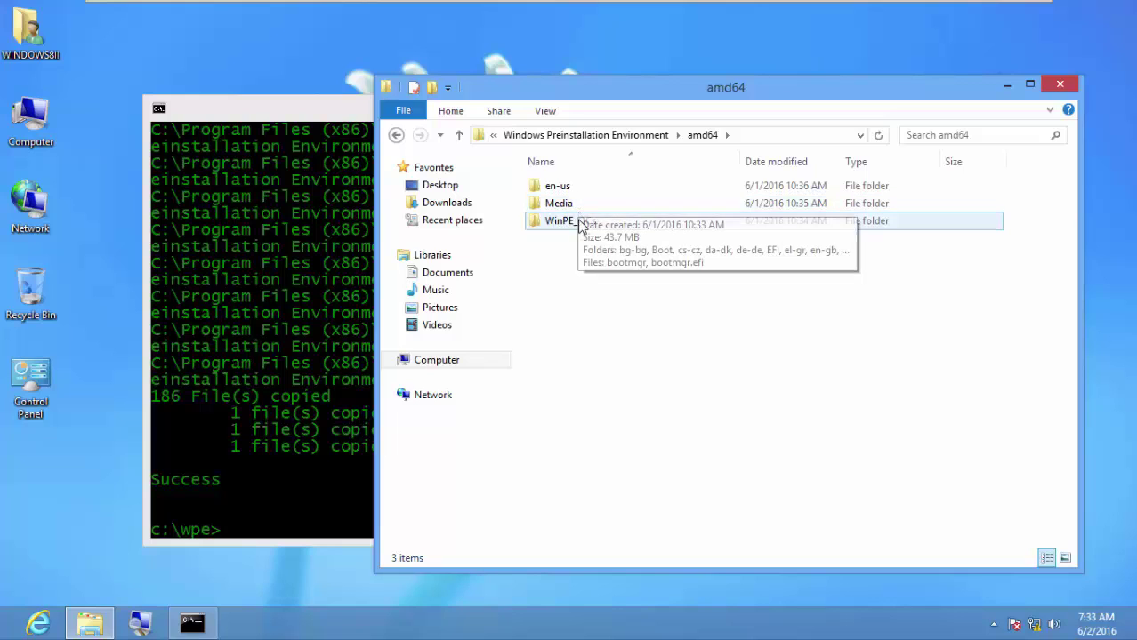
double_click(582, 188)
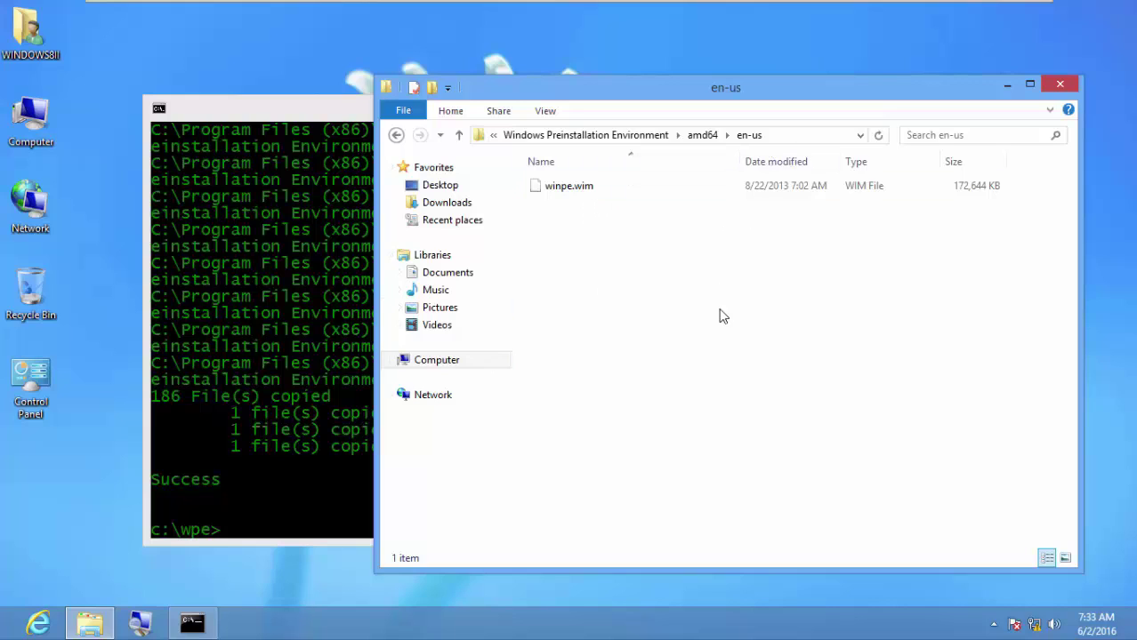
Step: Copy winpe.wim from the en-us folder
click(575, 192)
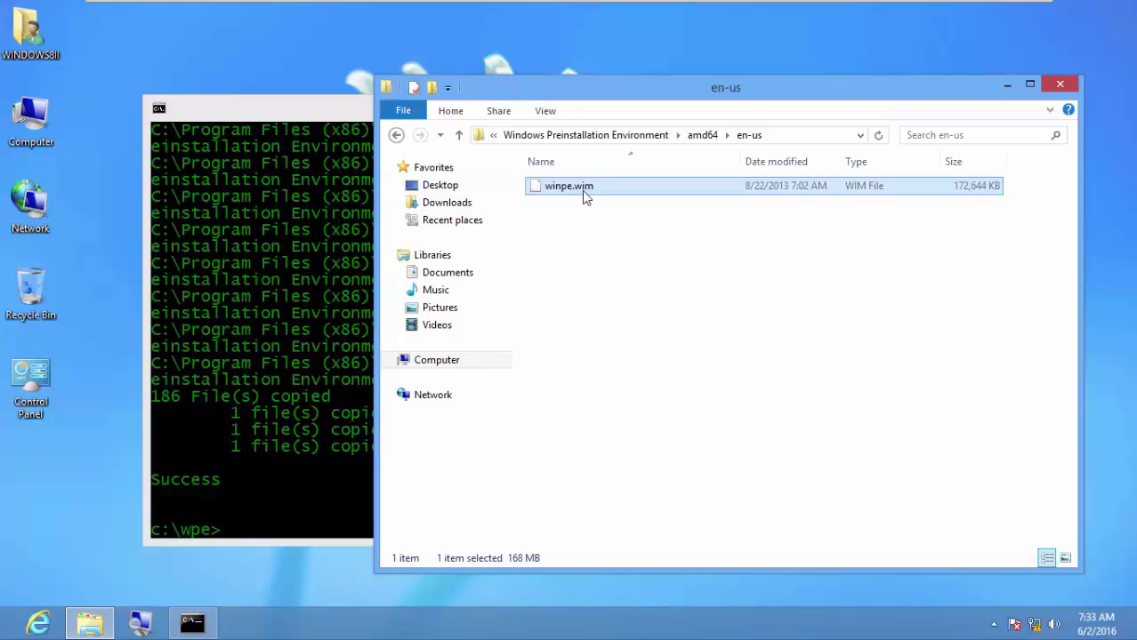
right_click(601, 192)
click(663, 267)
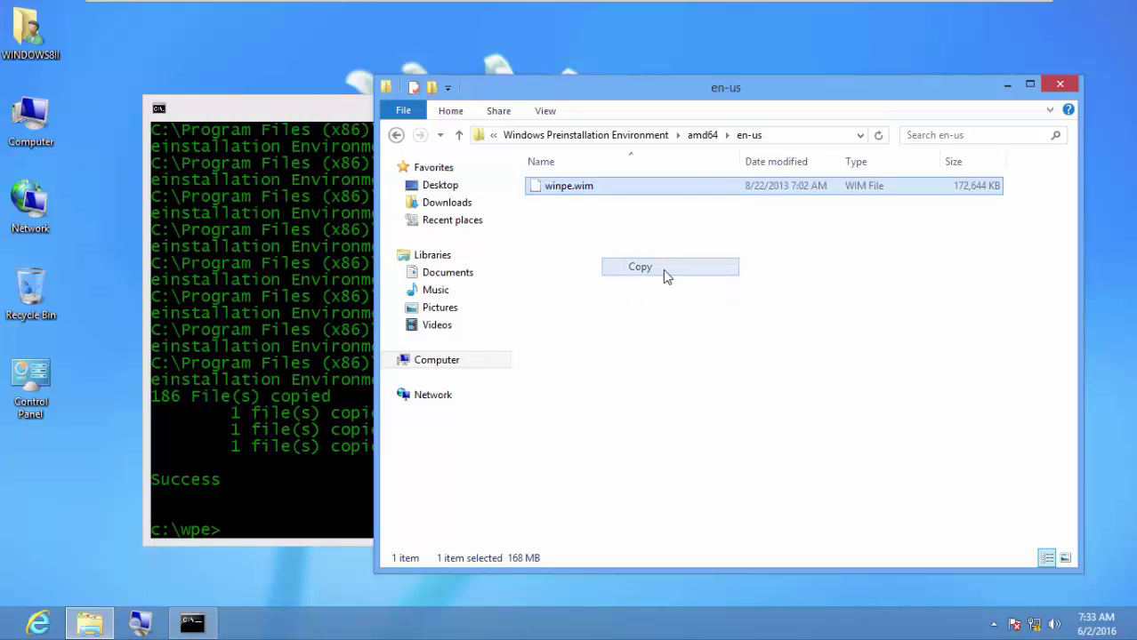
Step: Navigate via Computer and Local Disk (C:) into the C:\wpe folder
click(423, 361)
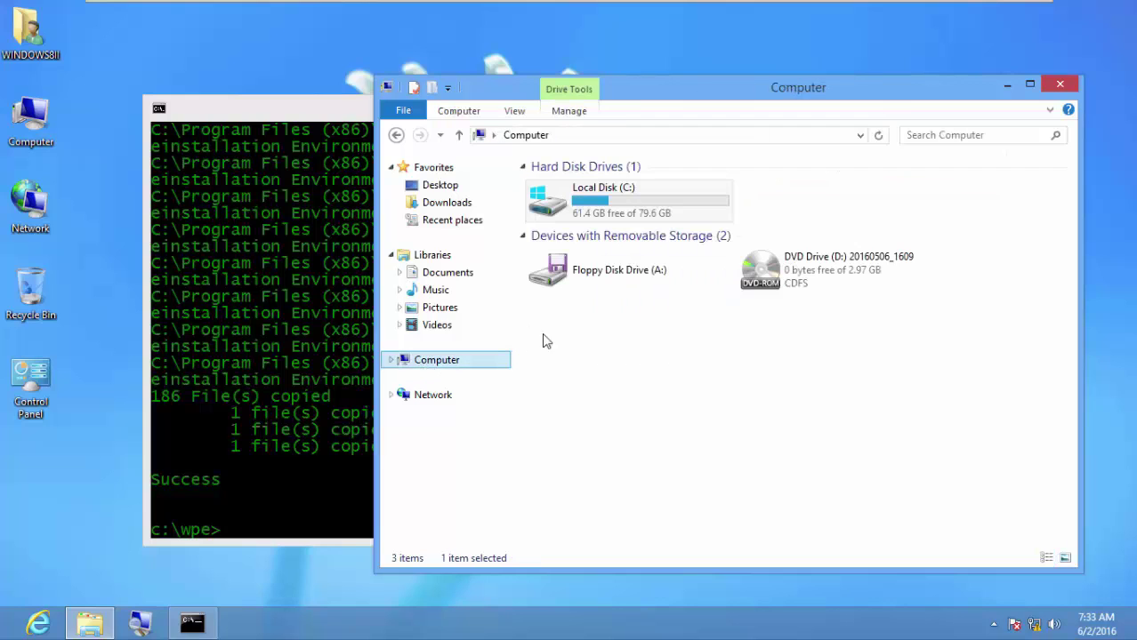
double_click(682, 214)
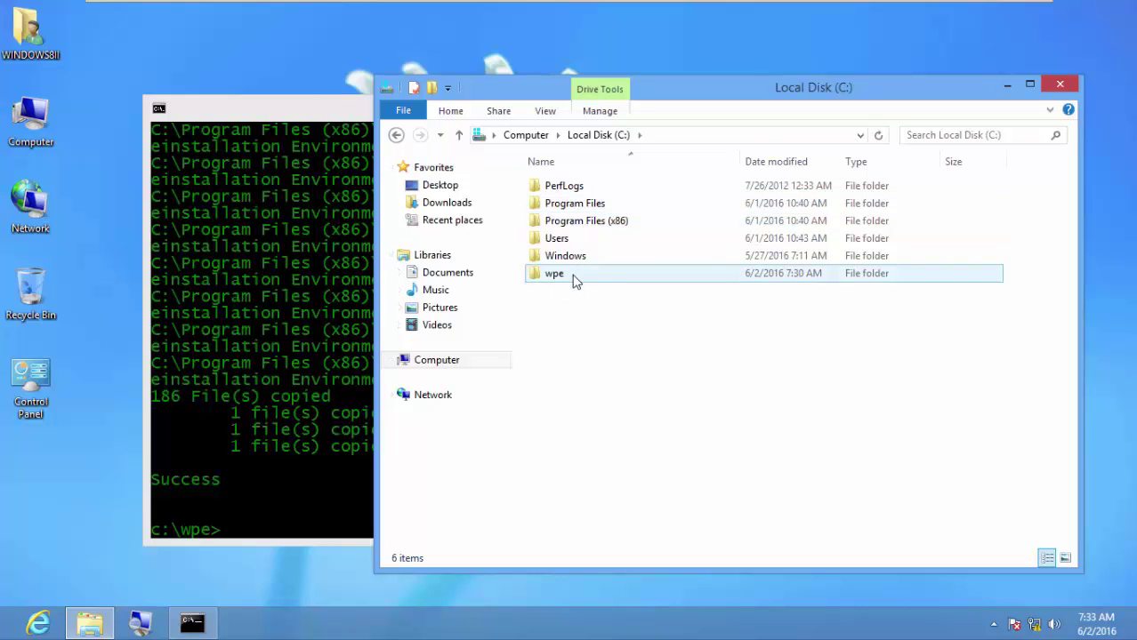
double_click(577, 275)
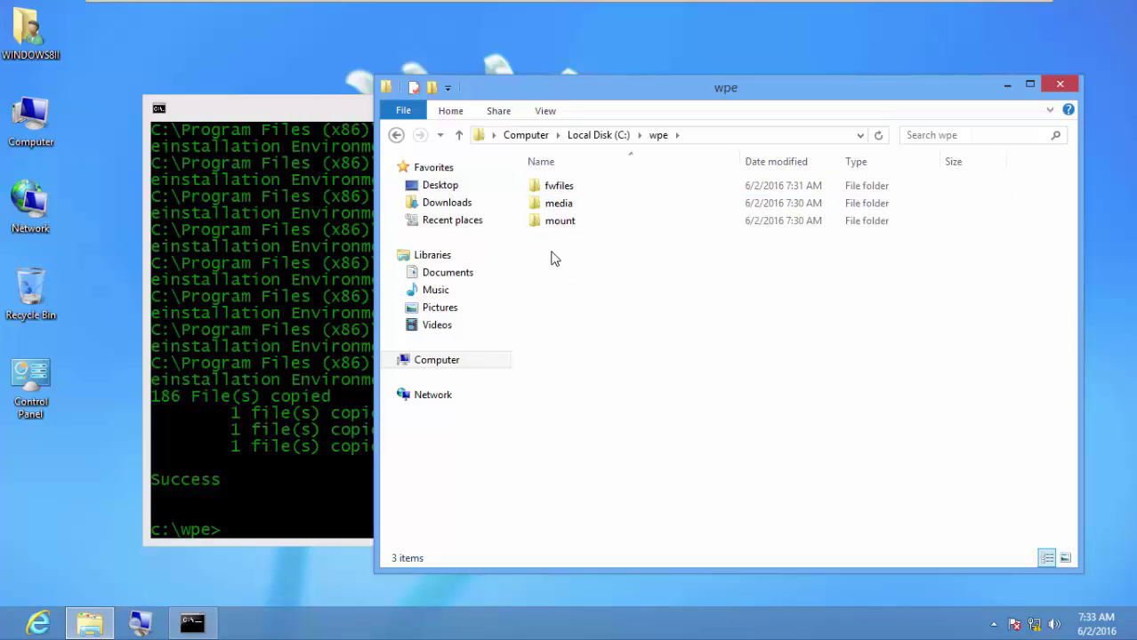
Step: Browse to C:\wpe\media\sources and copy the boot.wim file
click(598, 135)
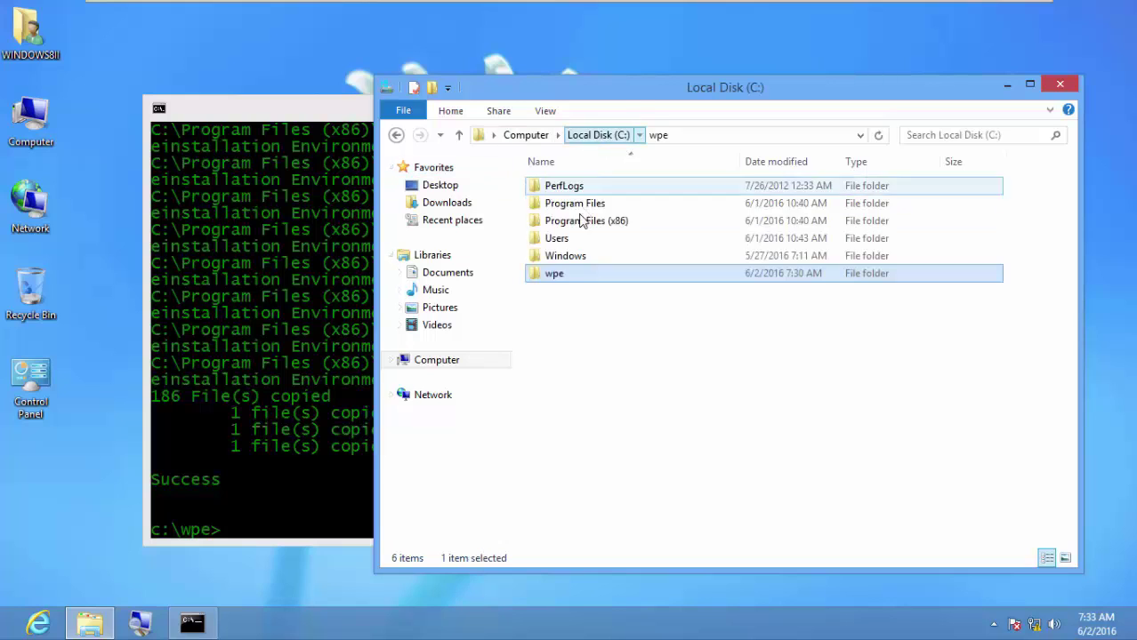
double_click(577, 277)
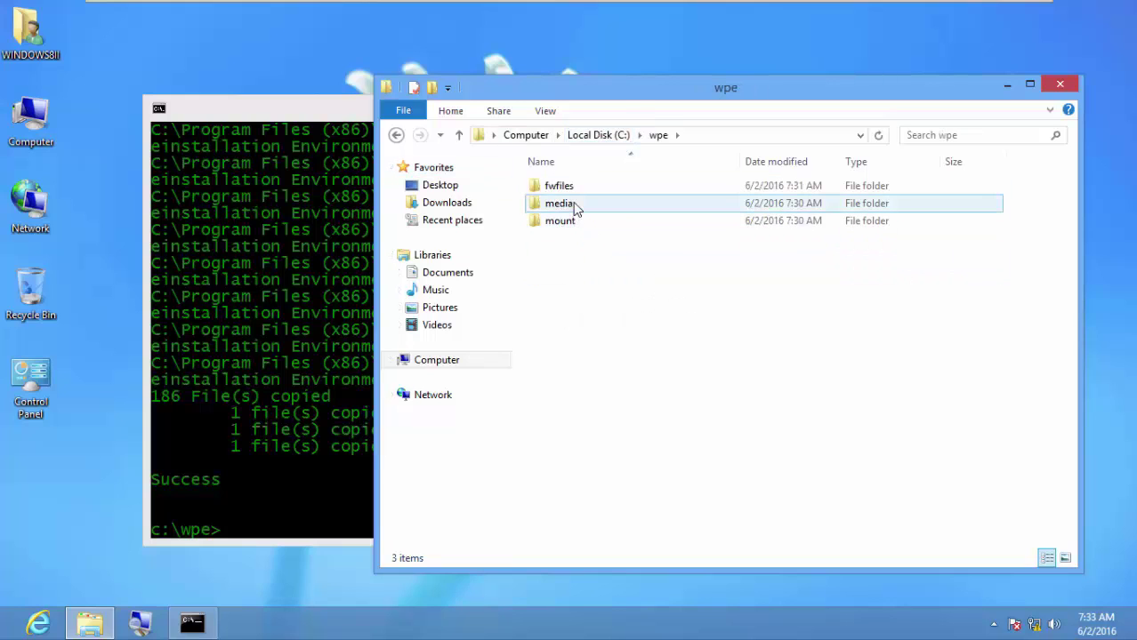
double_click(573, 205)
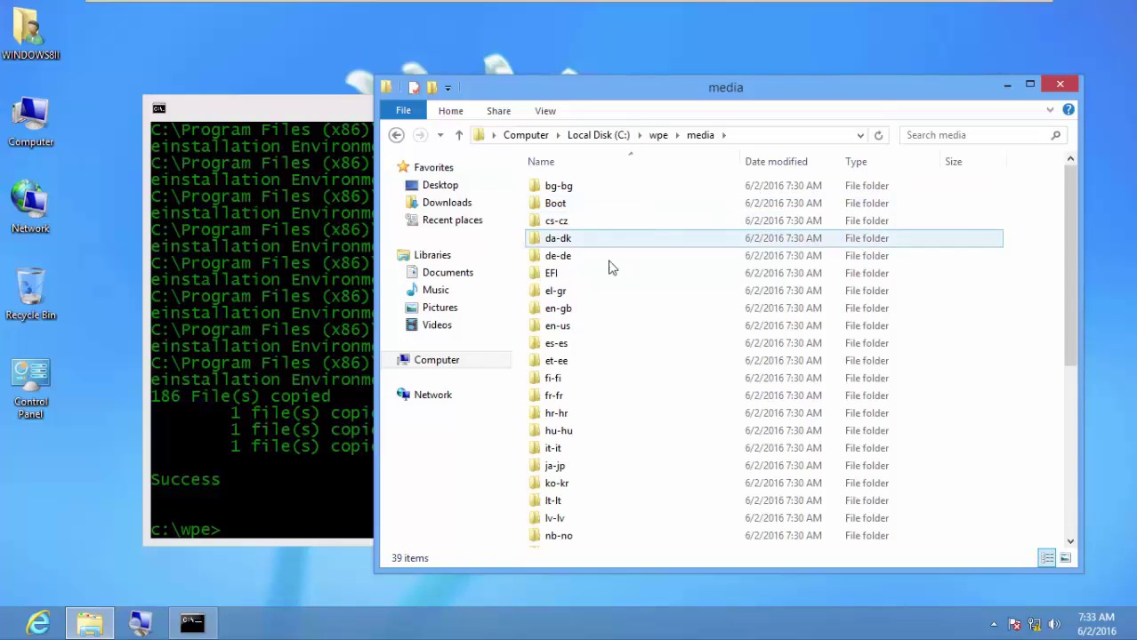
scroll(641, 330, down, 5)
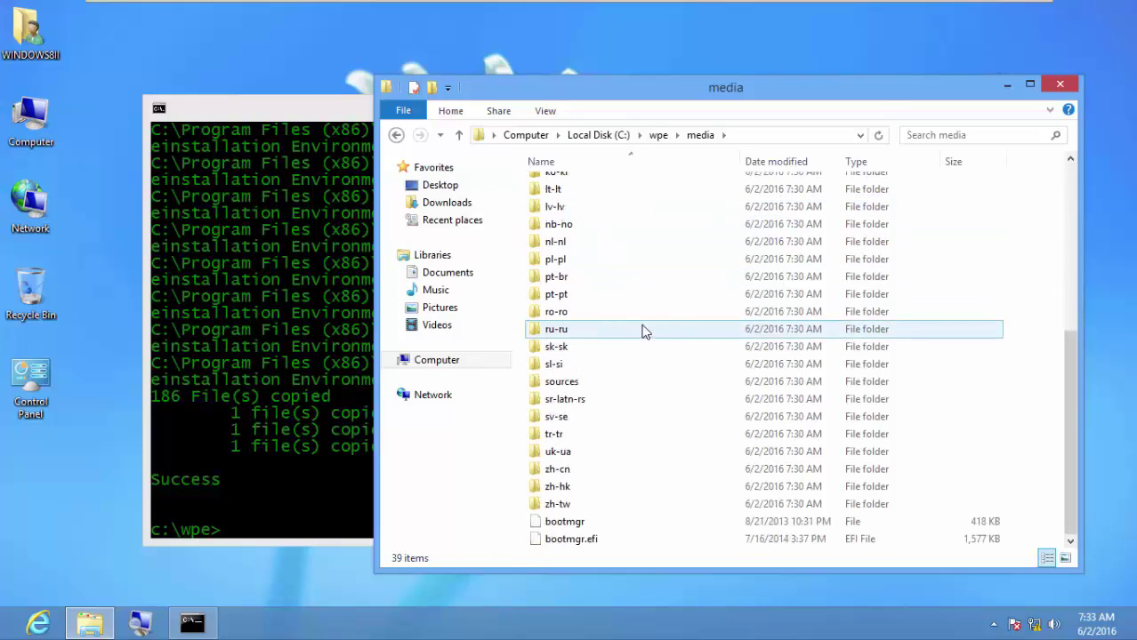
double_click(604, 384)
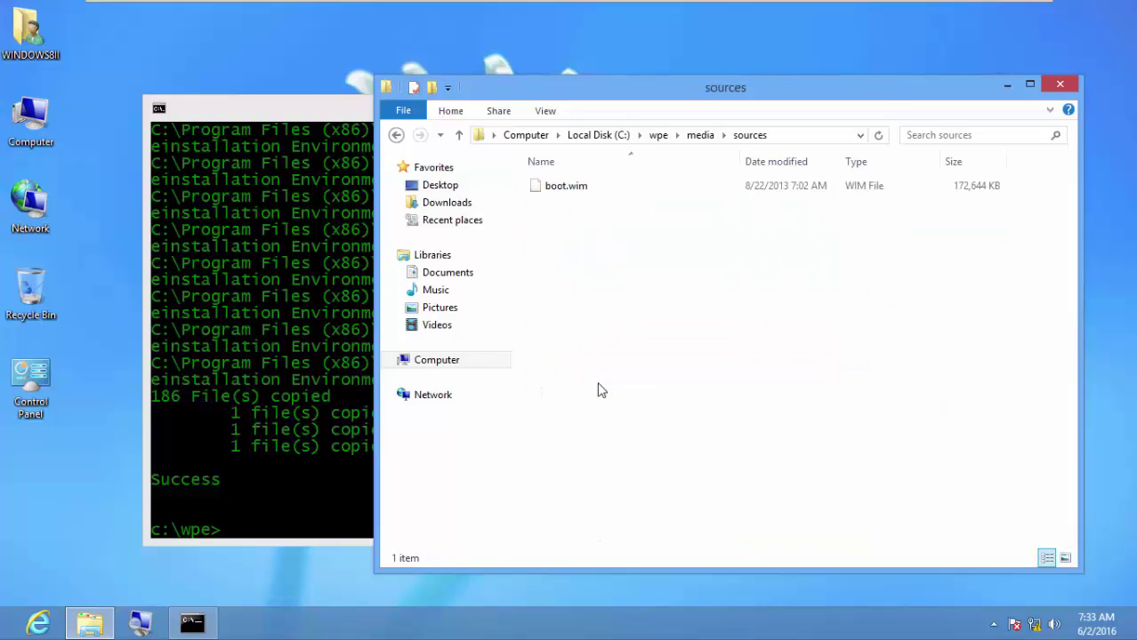
click(558, 193)
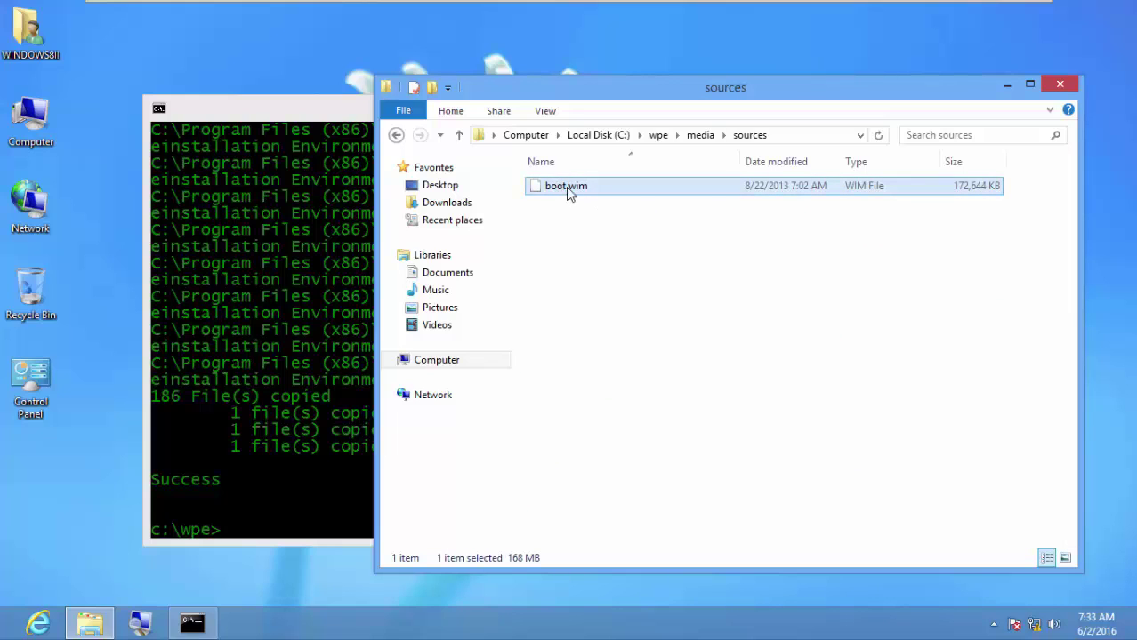
right_click(567, 189)
click(633, 264)
Step: Return to the wpe folder and reopen media\sources
click(397, 135)
click(397, 135)
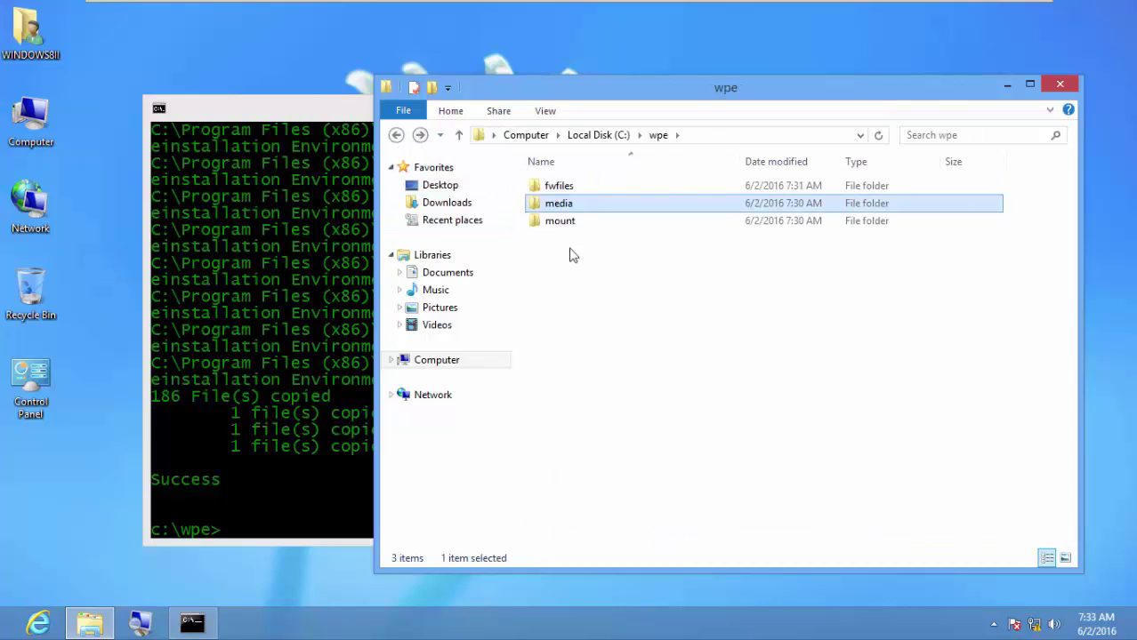
click(567, 271)
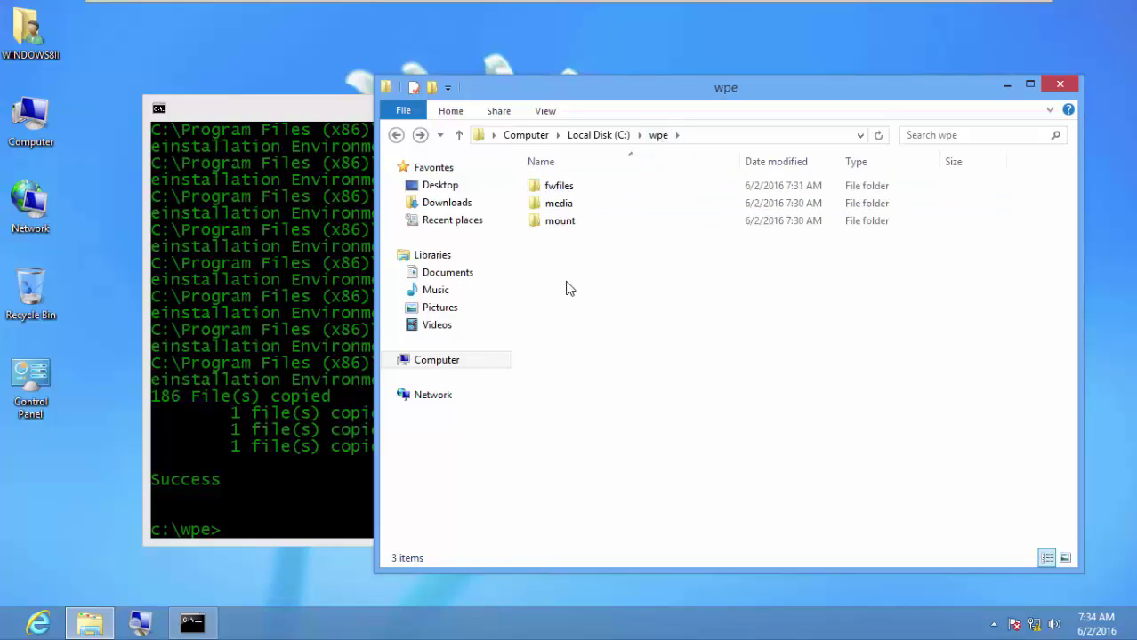
click(576, 207)
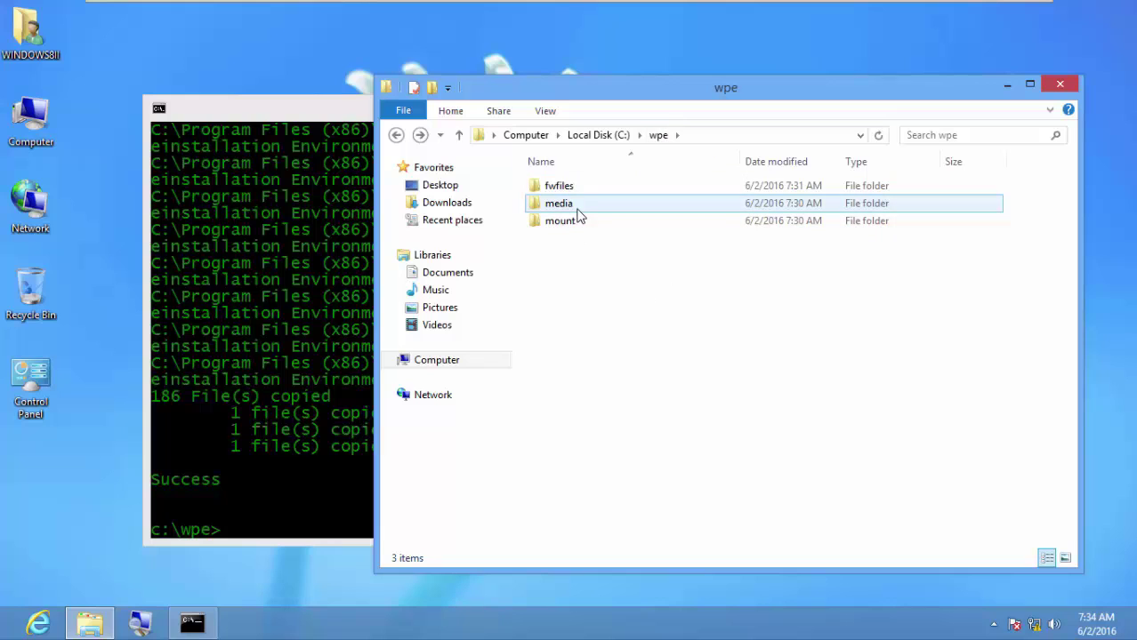
double_click(578, 210)
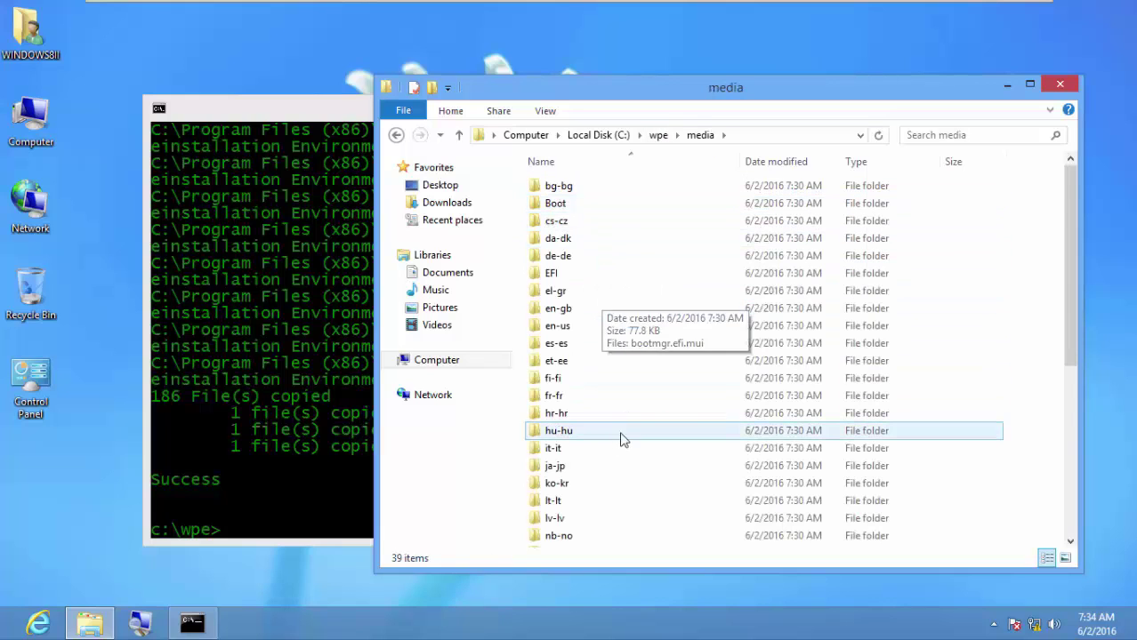
scroll(599, 429, down, 2)
scroll(599, 429, down, 3)
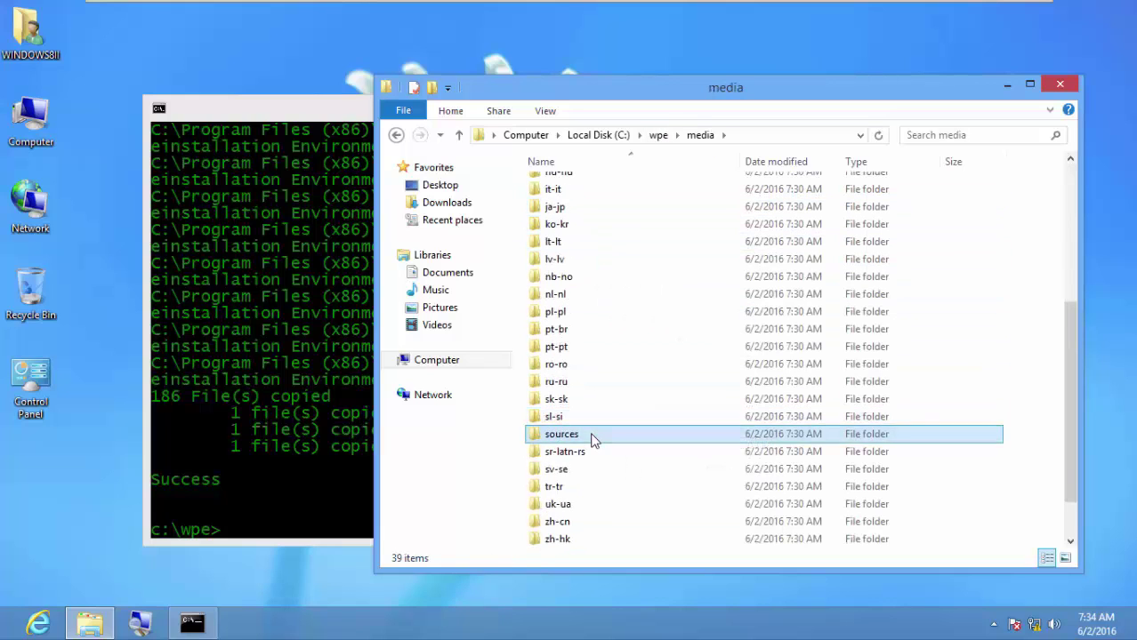
double_click(594, 434)
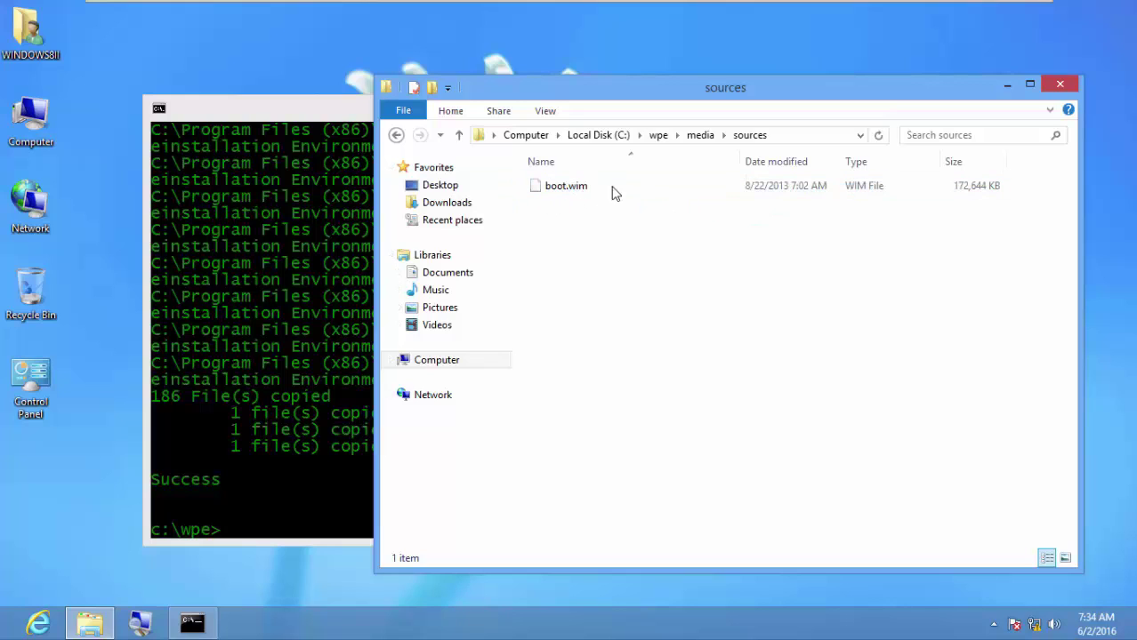
Step: Navigate from the drives list back into C:\wpe\media\sources
click(397, 135)
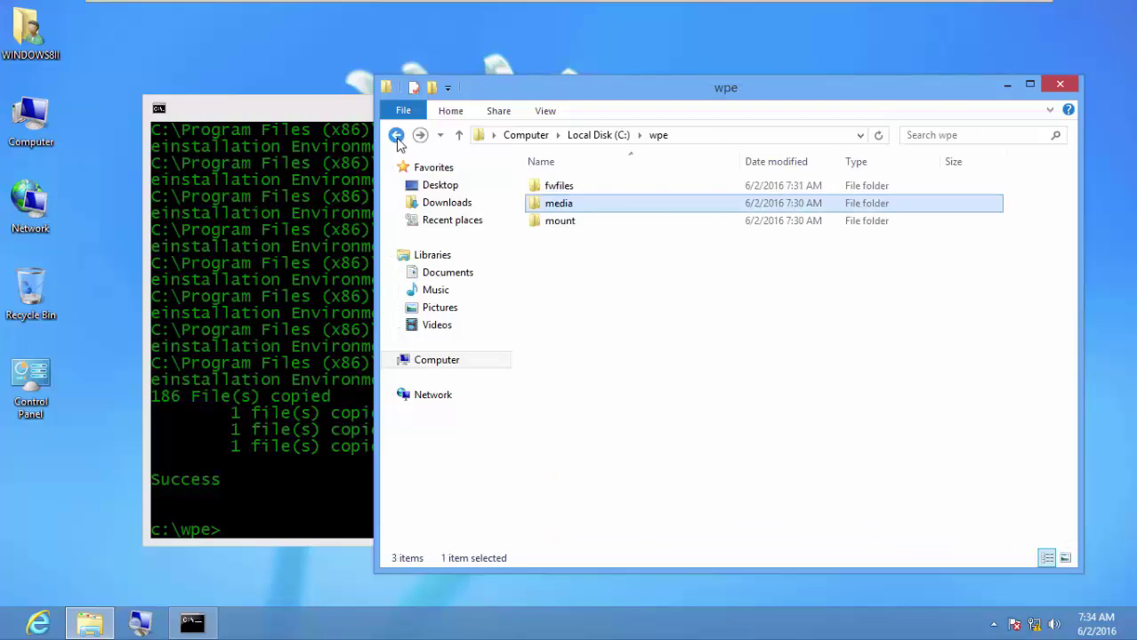
click(397, 136)
double_click(605, 273)
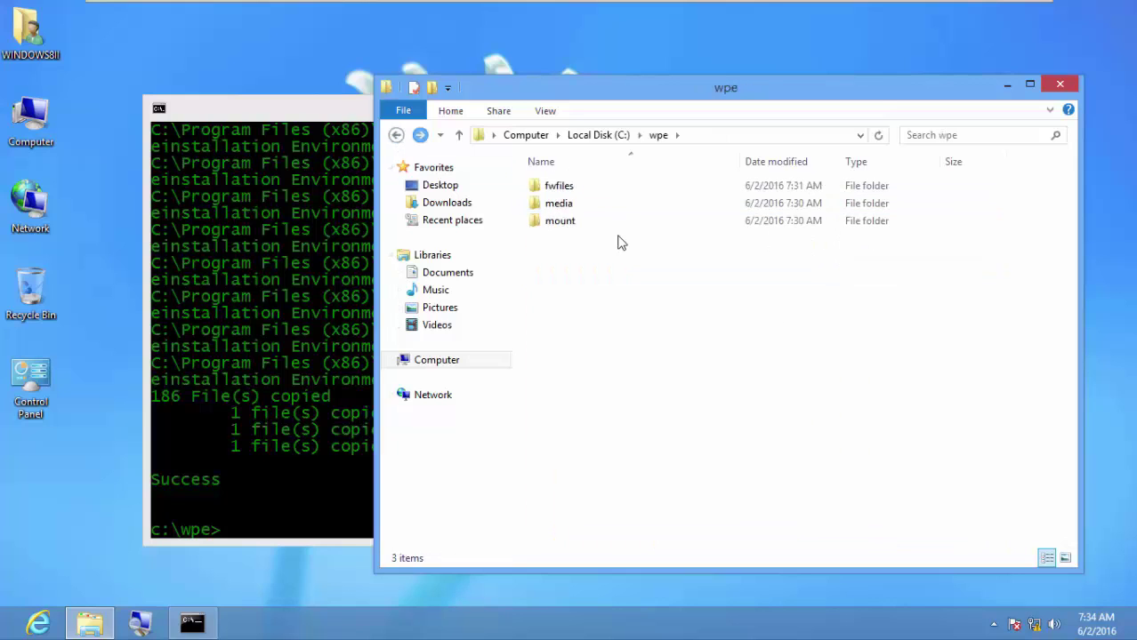
click(396, 135)
click(396, 136)
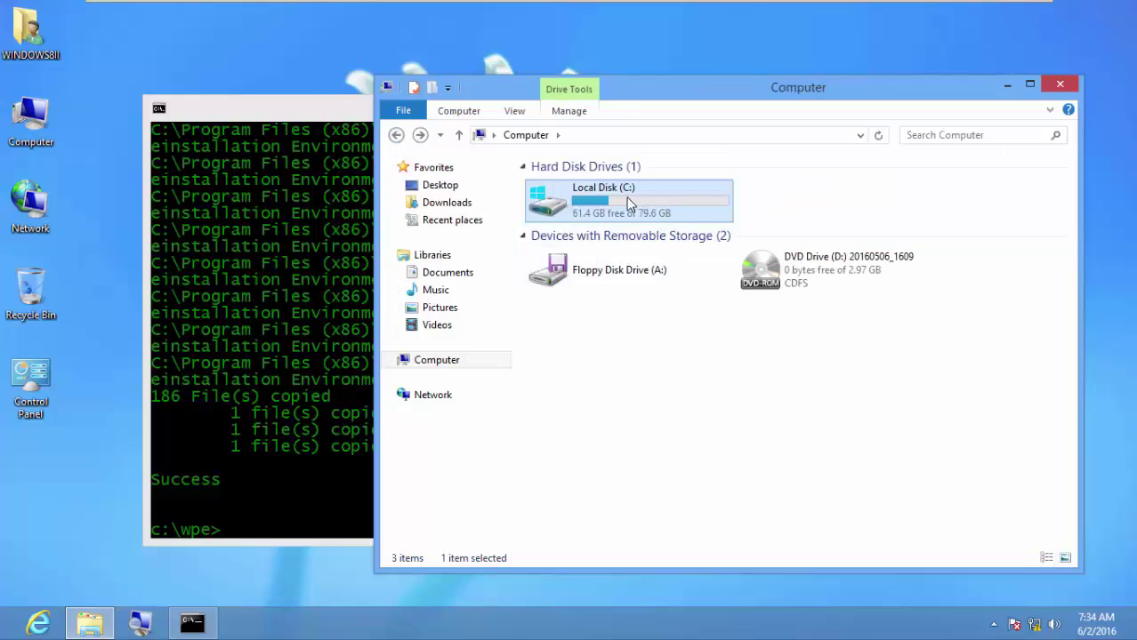
double_click(628, 204)
double_click(573, 278)
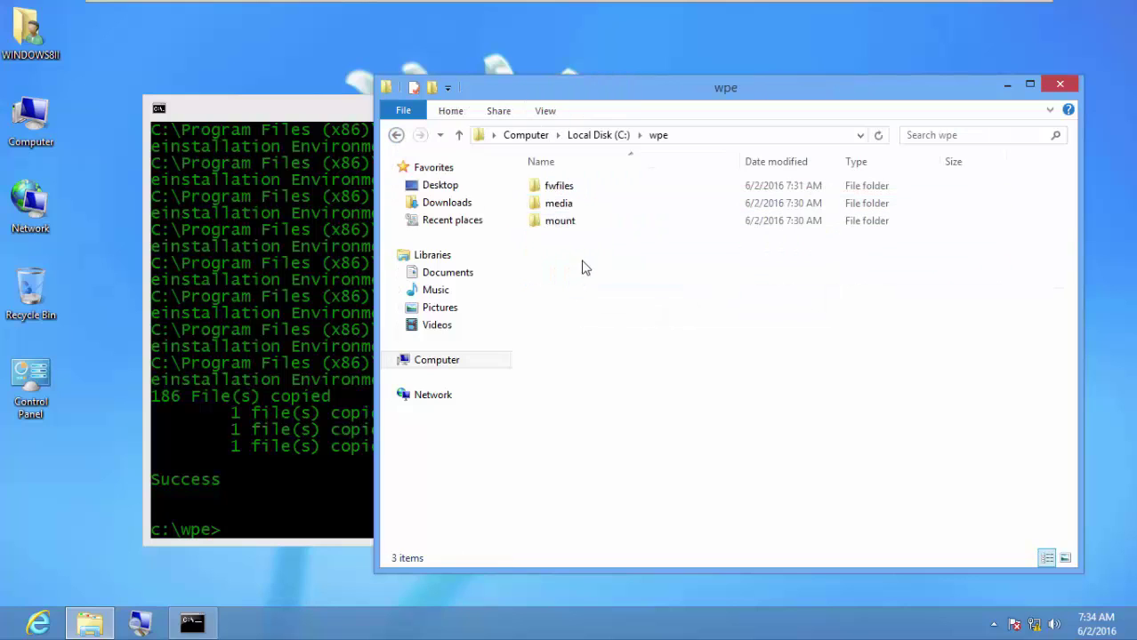
double_click(586, 205)
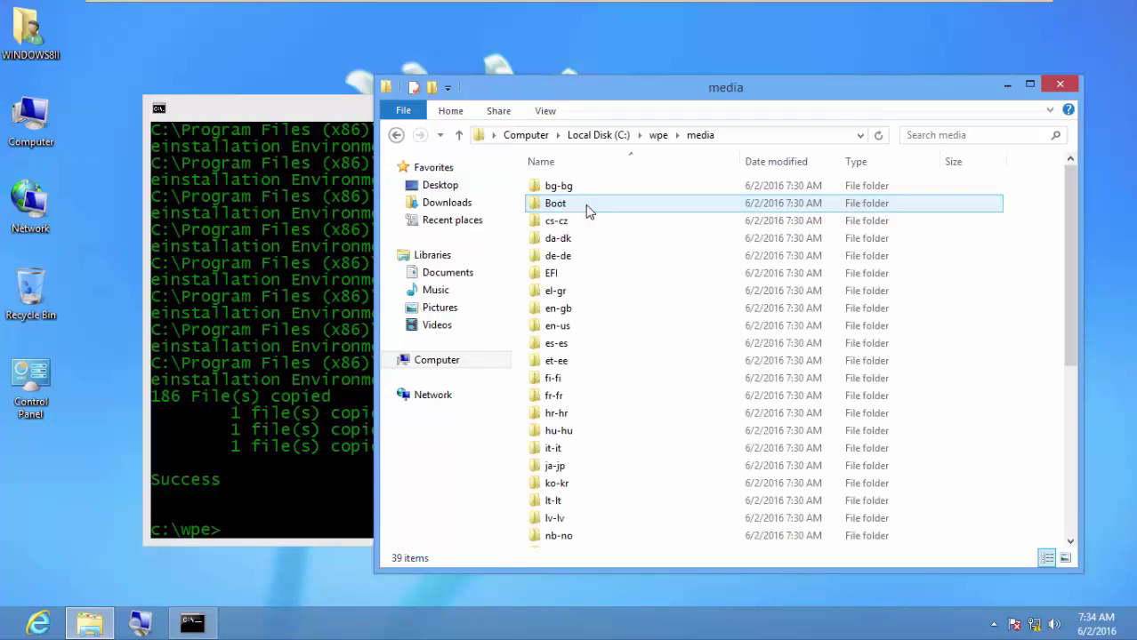
scroll(640, 381, down, 1)
scroll(639, 380, down, 5)
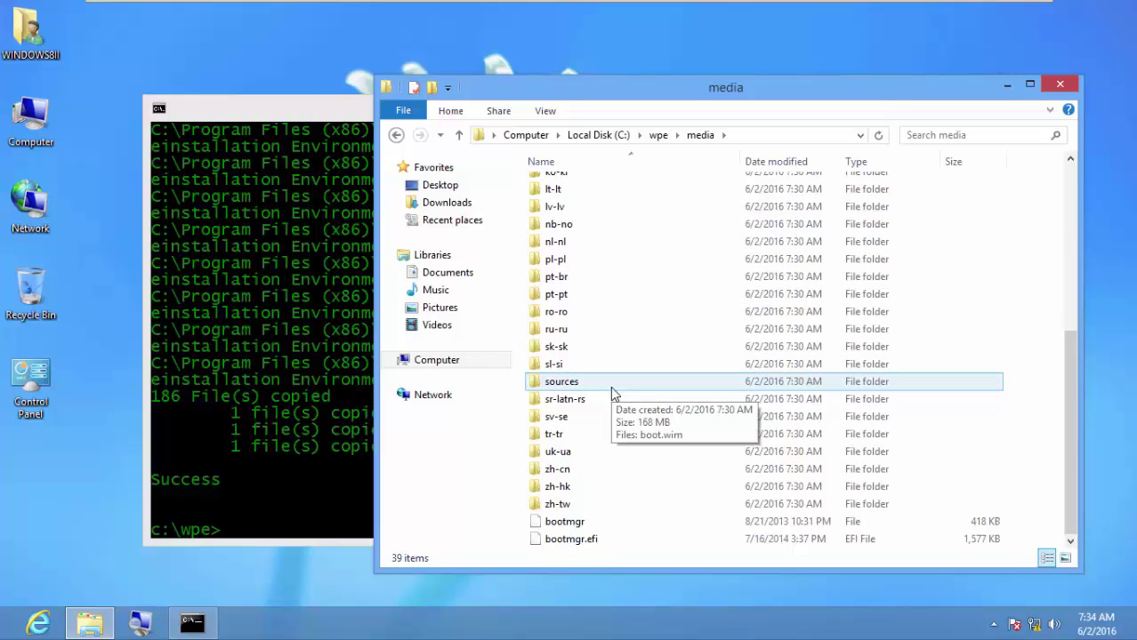
double_click(611, 392)
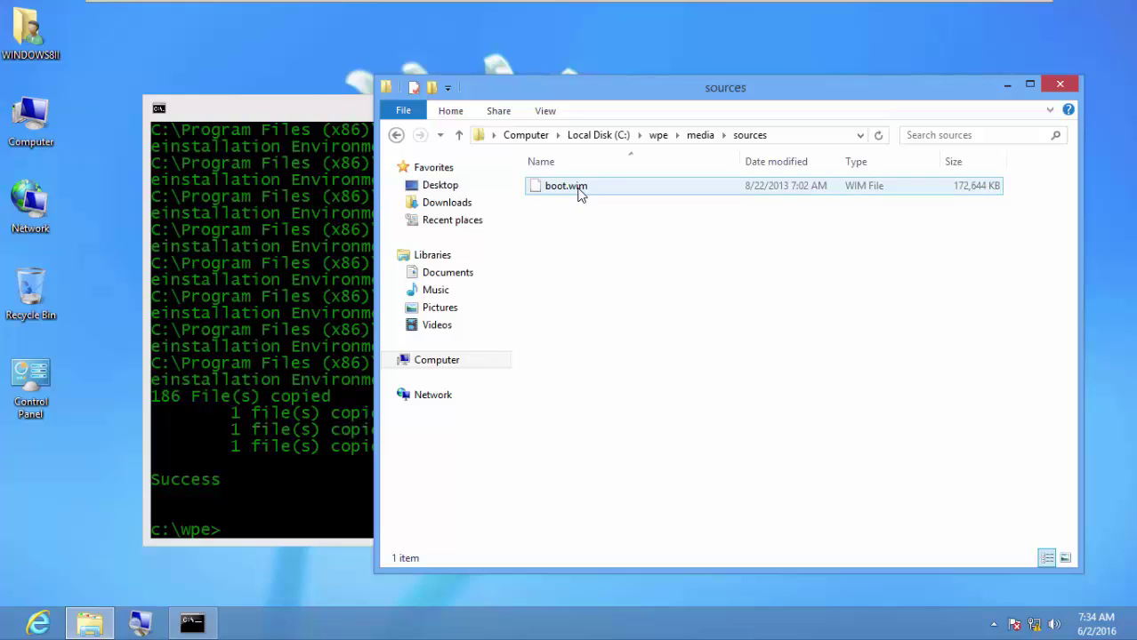
Step: Autocomplete the address bar to the boot.wim path and dismiss the open-with prompt
click(794, 139)
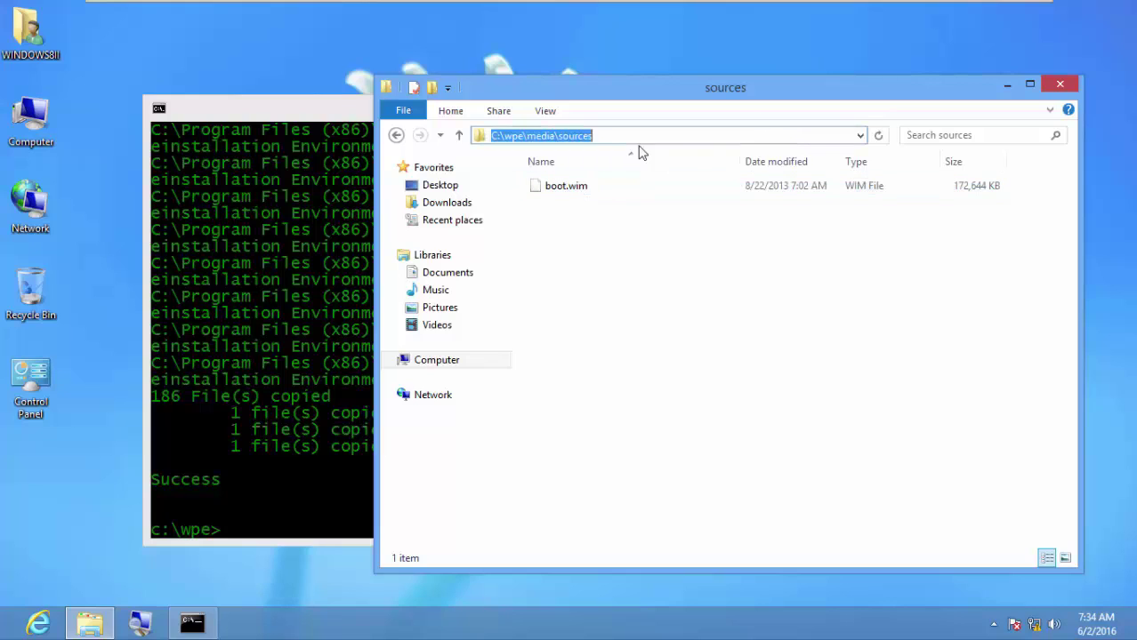
click(611, 139)
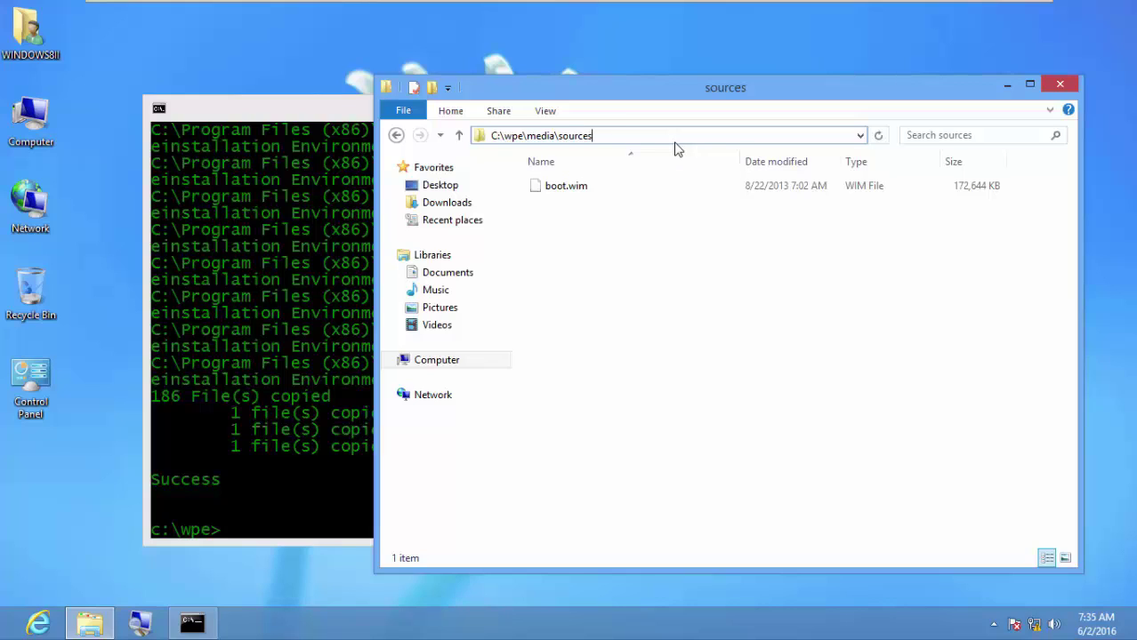
text(\)
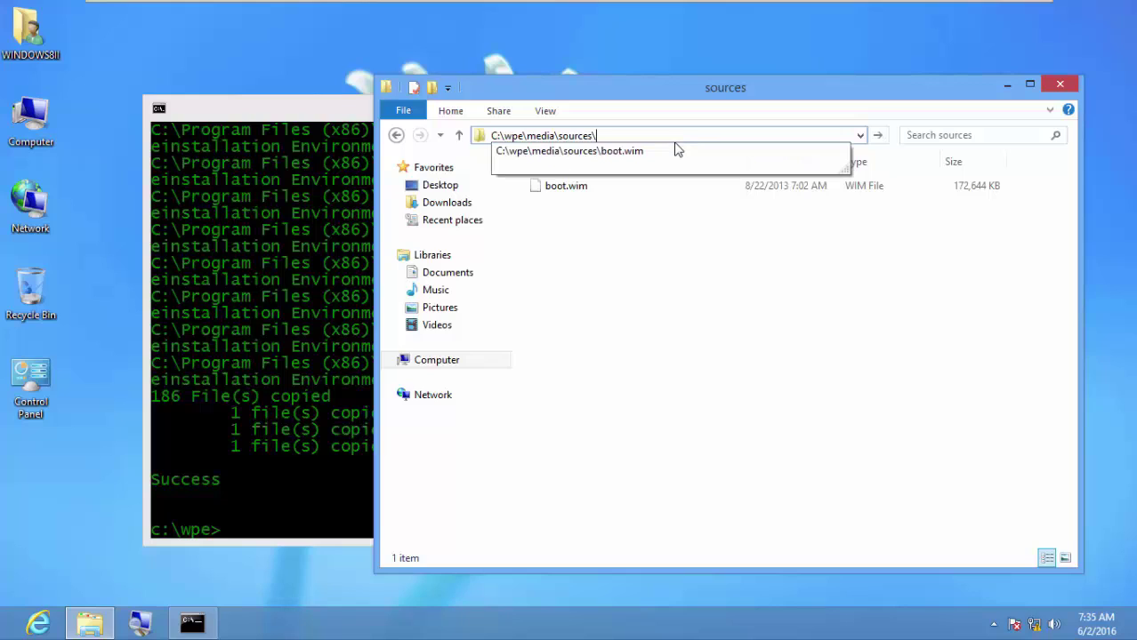
key(Down)
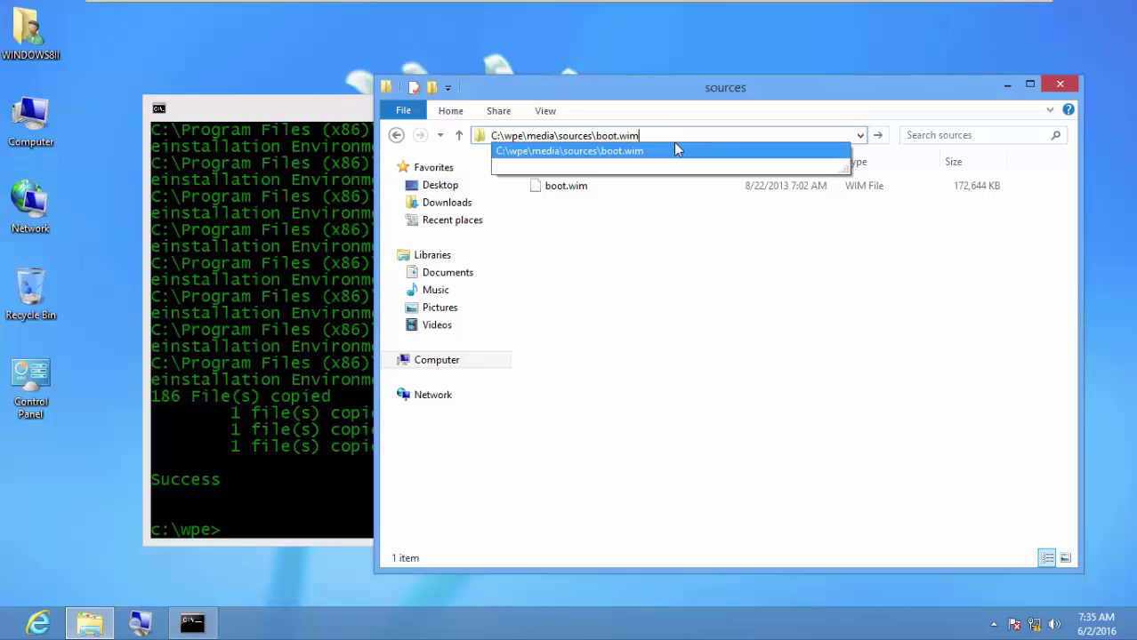
key(shift+Left)
key(shift+Left)
key(shift+Left)
key(shift+Left)
key(shift+Left)
key(shift+Left)
key(shift+Left)
key(shift+Left)
key(shift+Left)
key(shift+Left)
key(shift+Left)
key(shift+Left)
key(shift+Left)
key(shift+Left)
key(shift+Left)
key(shift+Left)
key(shift+Left)
key(shift+Left)
key(shift+Left)
key(shift+Left)
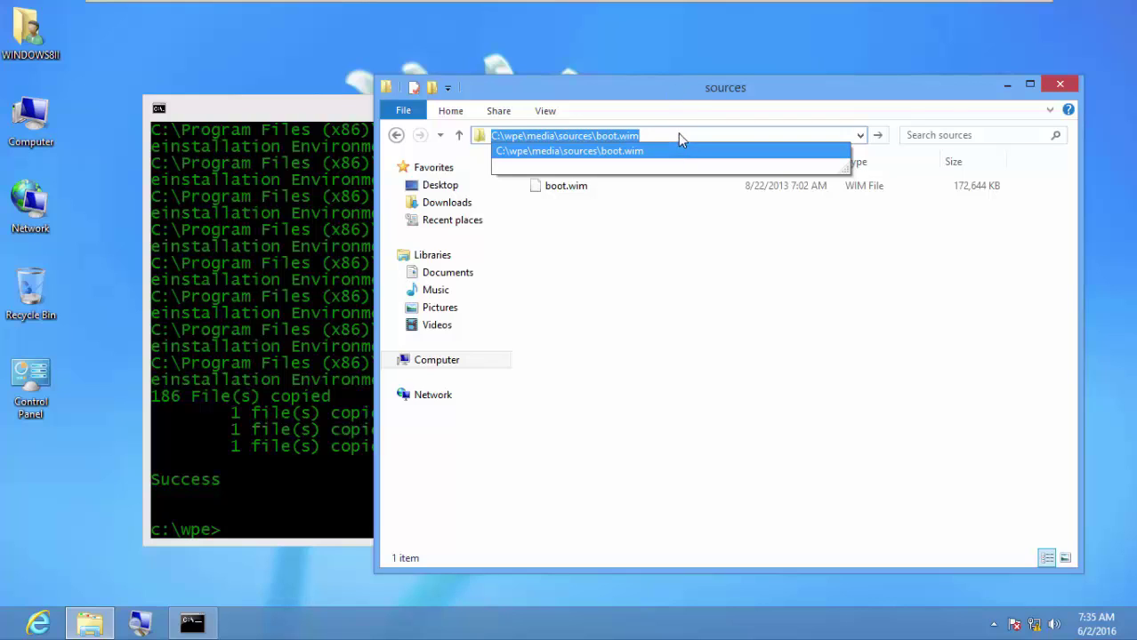
key(Left)
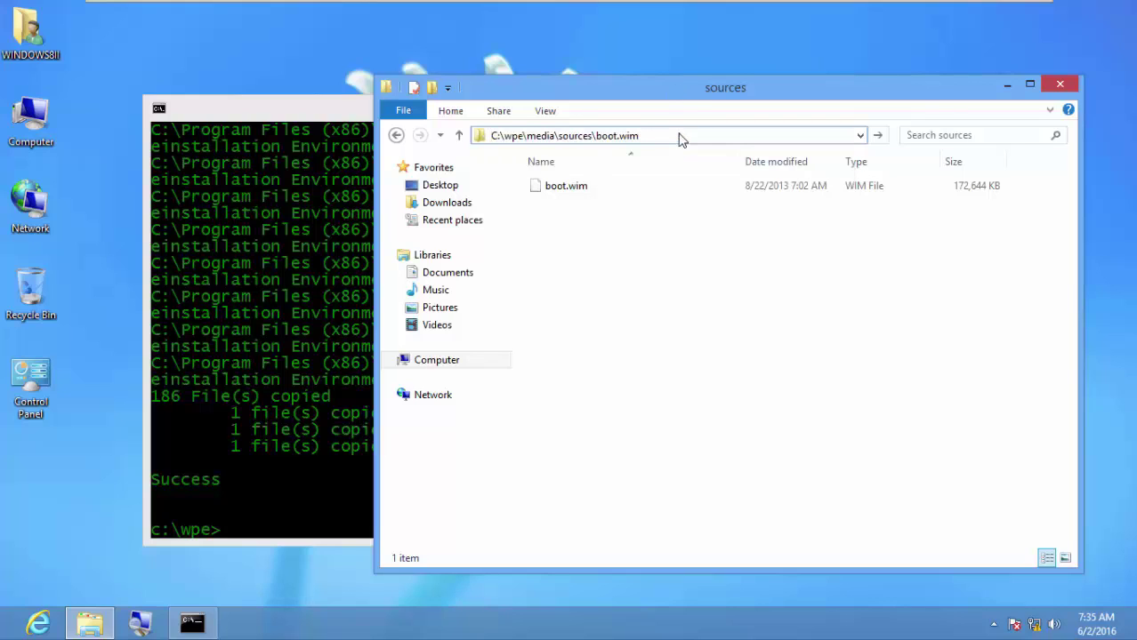
key(Return)
click(756, 236)
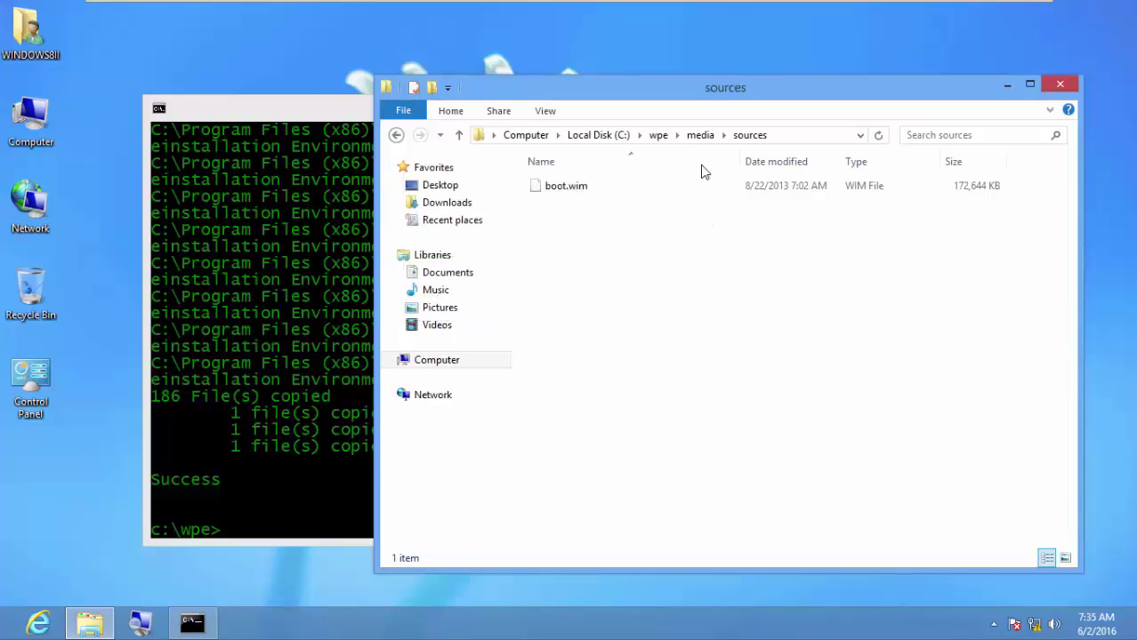
Step: Copy the full path C:\wpe\media\sources\boot.wim from the address bar
click(752, 140)
click(728, 140)
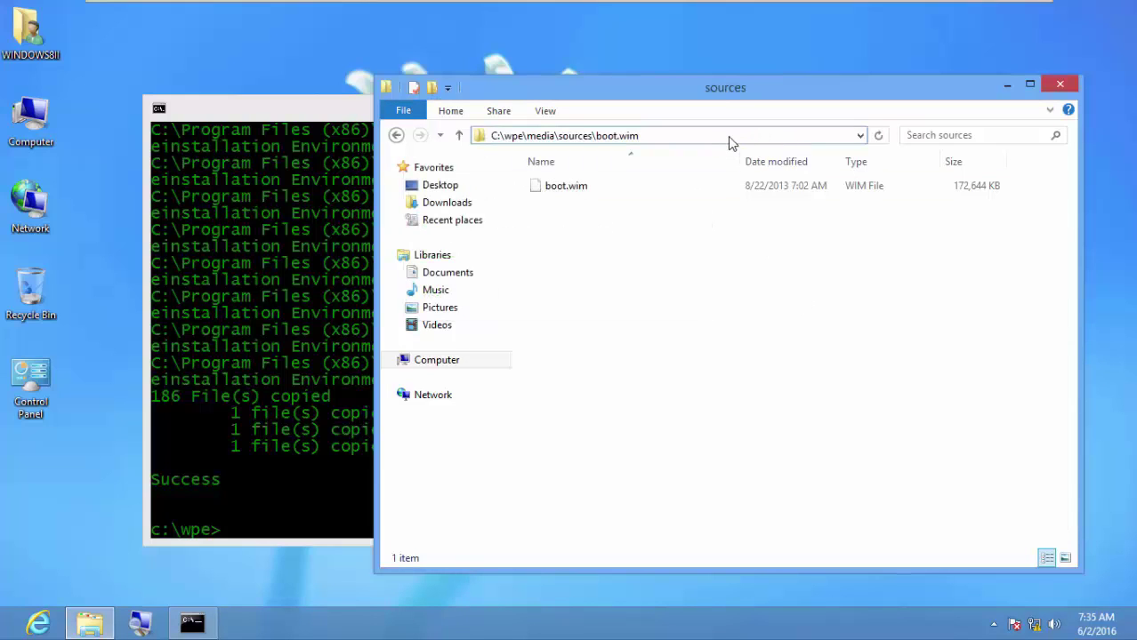
key(BackSpace)
key(BackSpace)
key(BackSpace)
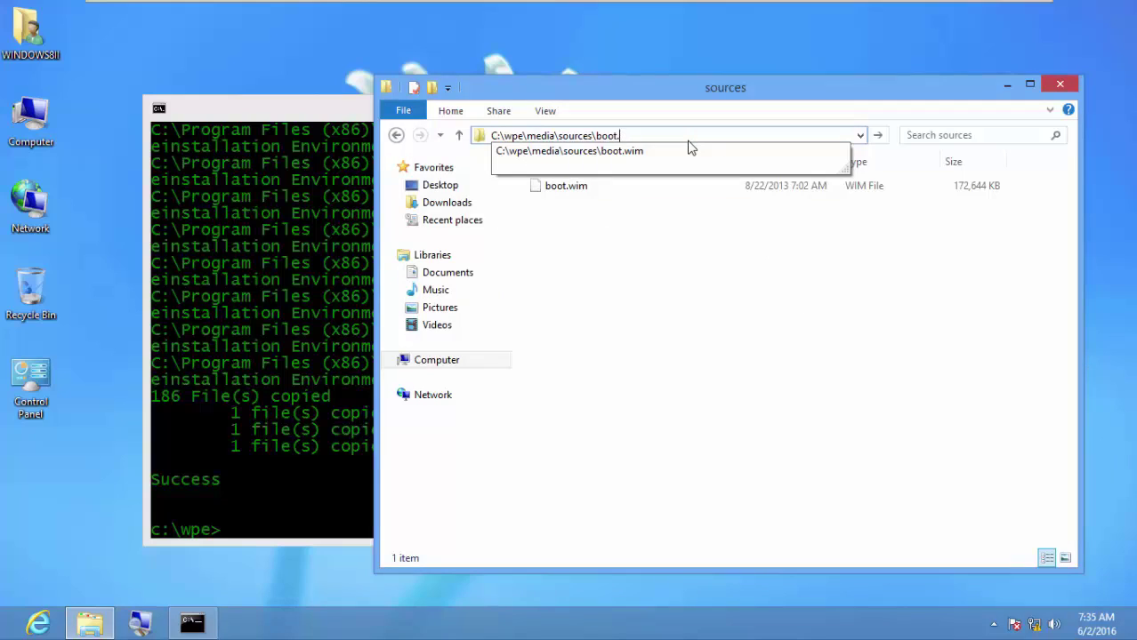
key(BackSpace)
key(Down)
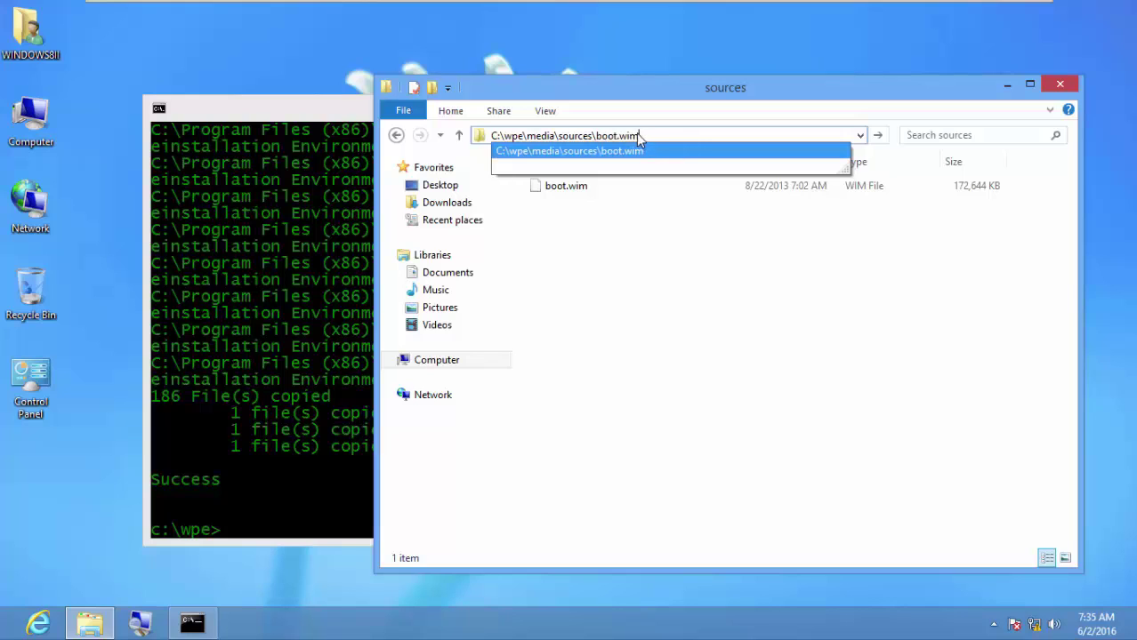
drag(644, 135, 435, 138)
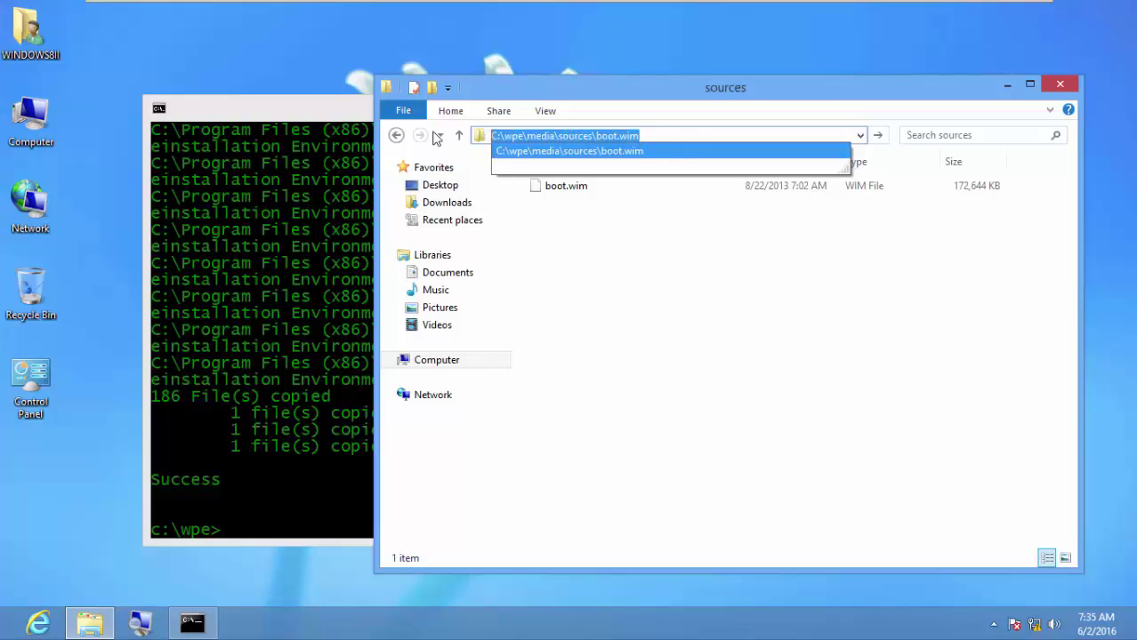
right_click(544, 135)
click(584, 186)
click(707, 307)
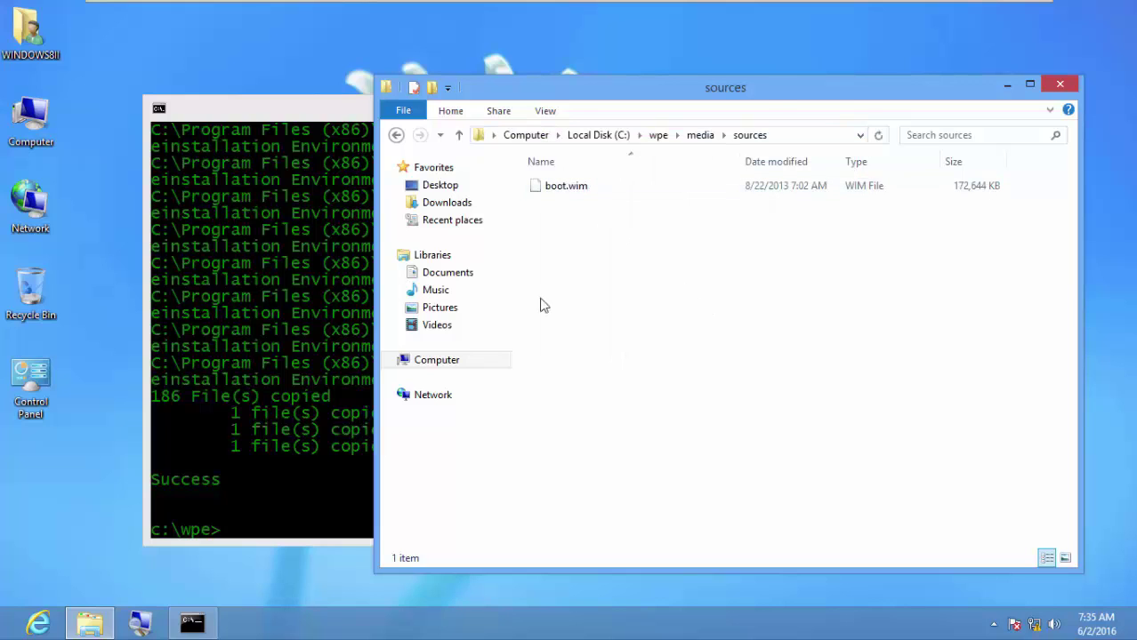
Step: Check that C:\wpe\mount is empty and type dism at the c:\wpe prompt
click(318, 493)
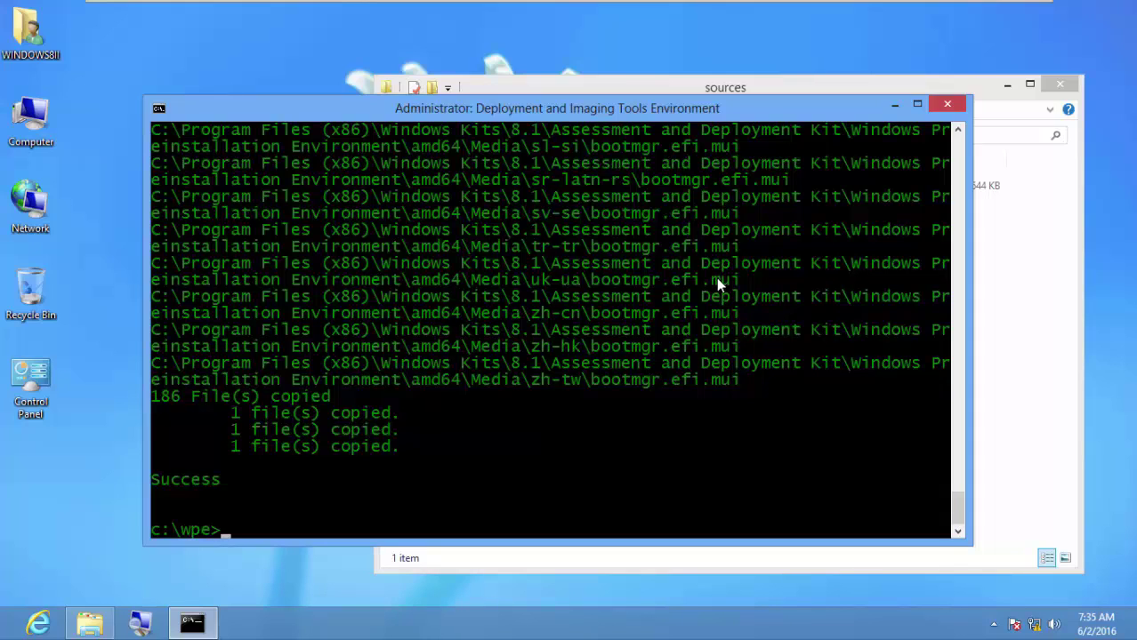
drag(572, 107, 644, 213)
drag(687, 96, 695, 58)
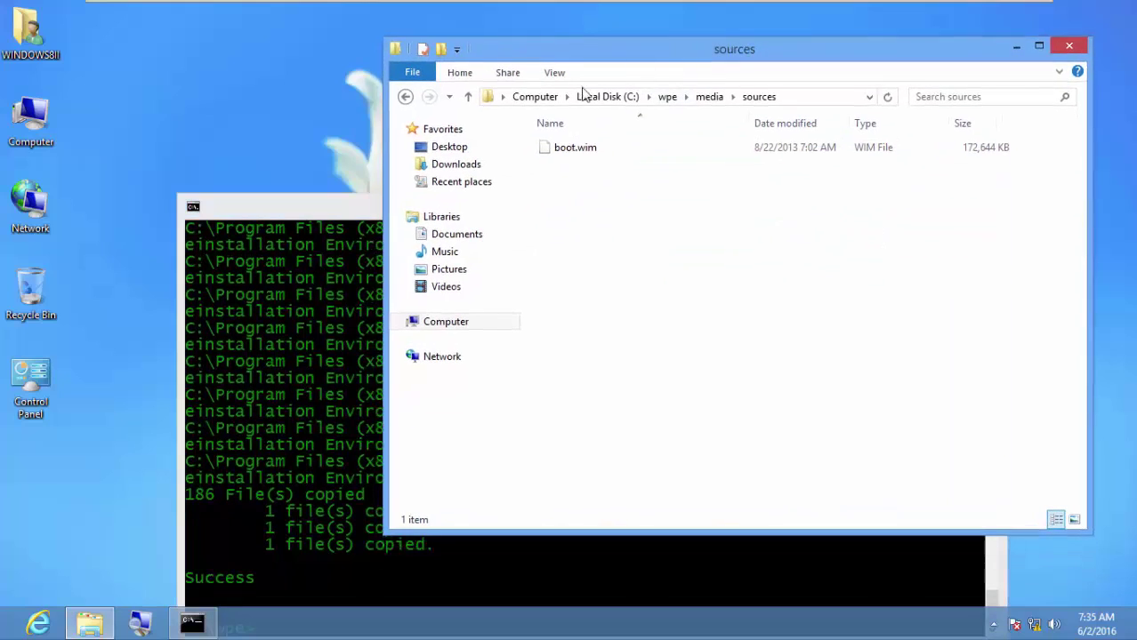
click(668, 98)
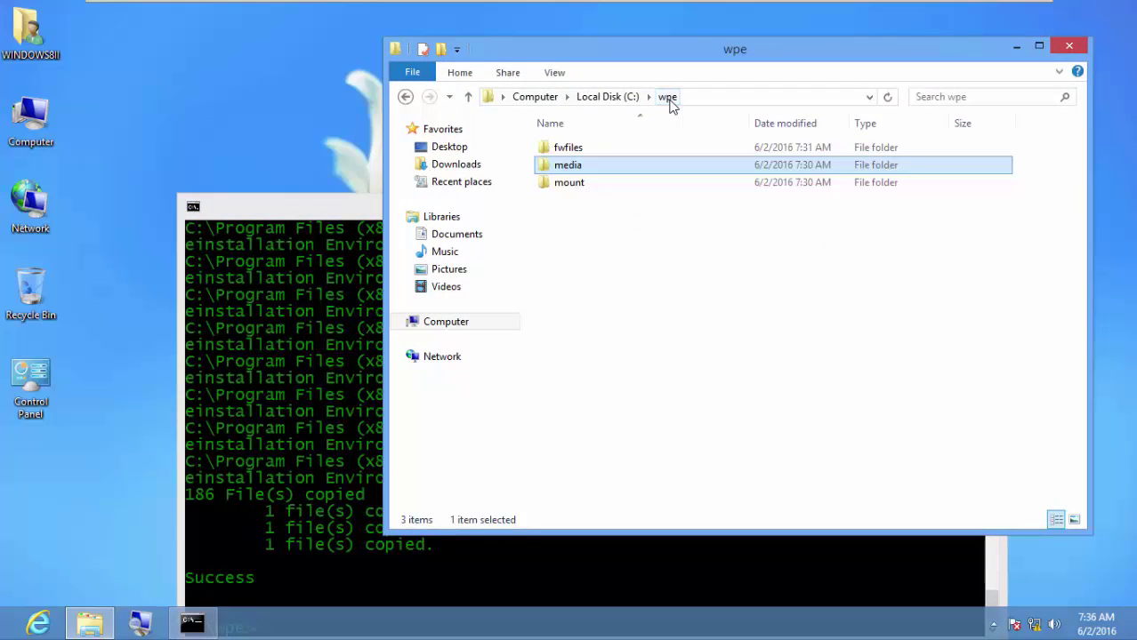
double_click(570, 184)
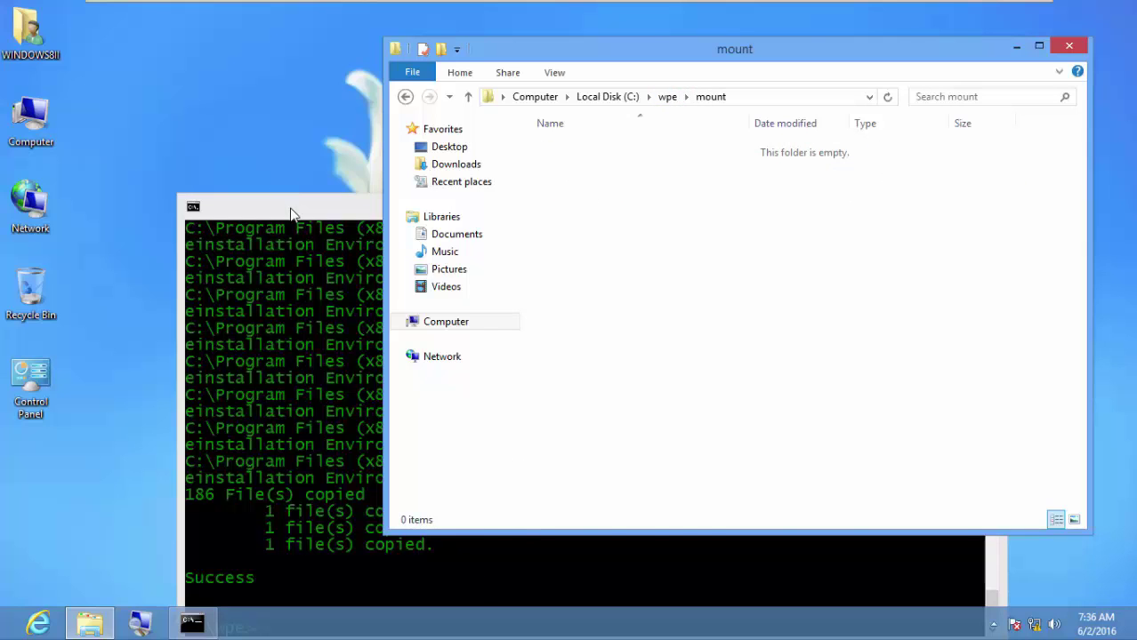
drag(293, 208, 301, 99)
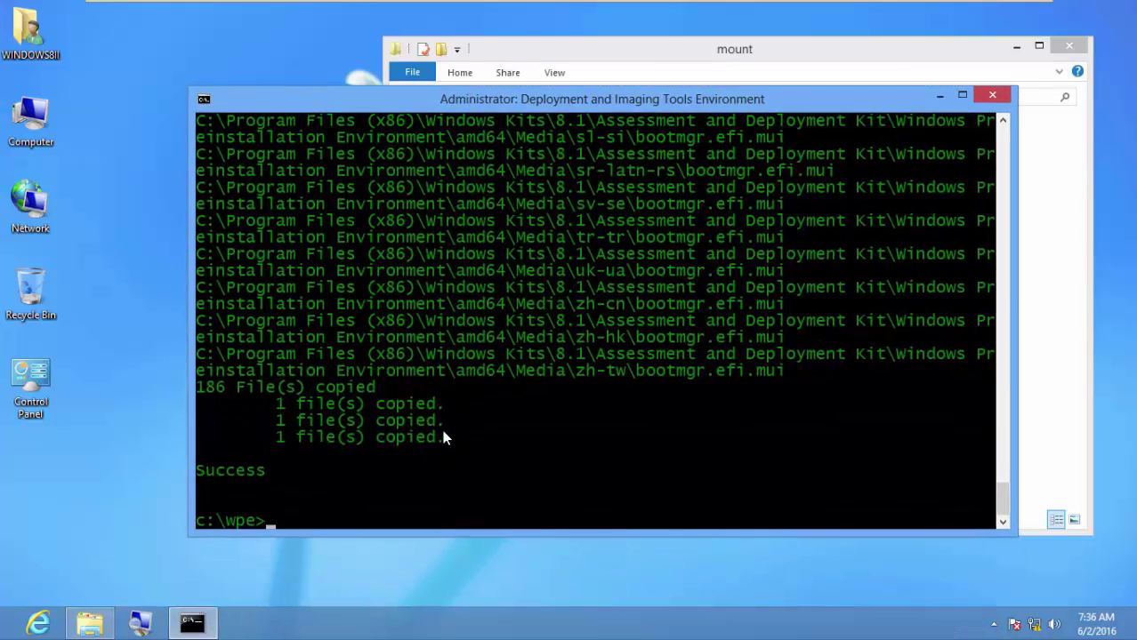
text(dism)
Step: Browse back to C:\wpe\media\sources and select boot.wim
click(757, 56)
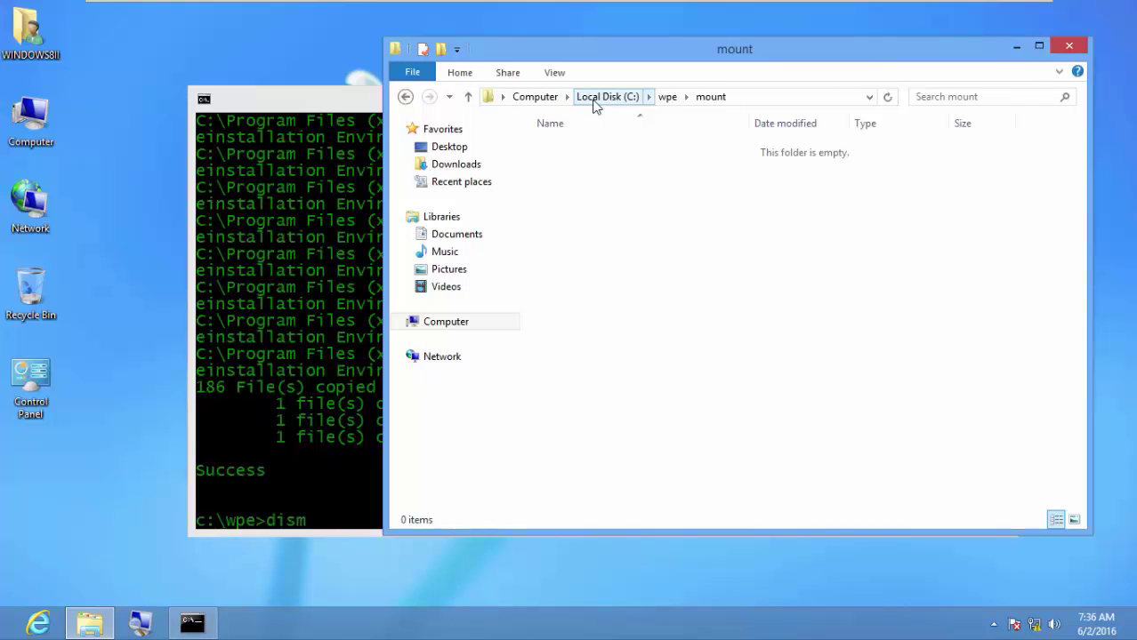
click(458, 326)
double_click(673, 172)
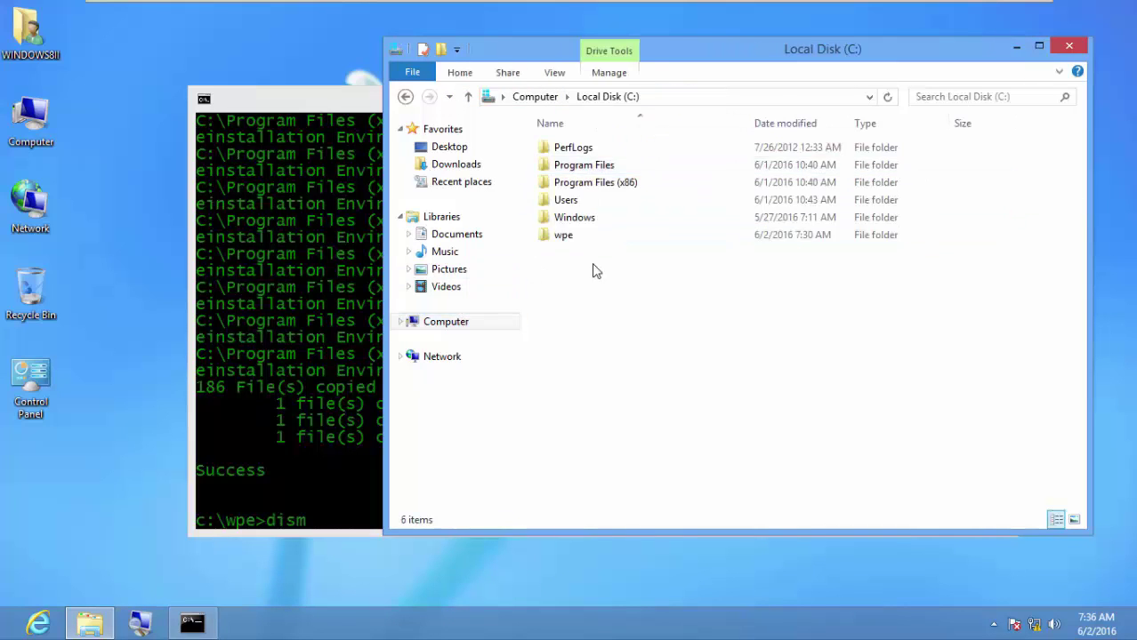
double_click(595, 236)
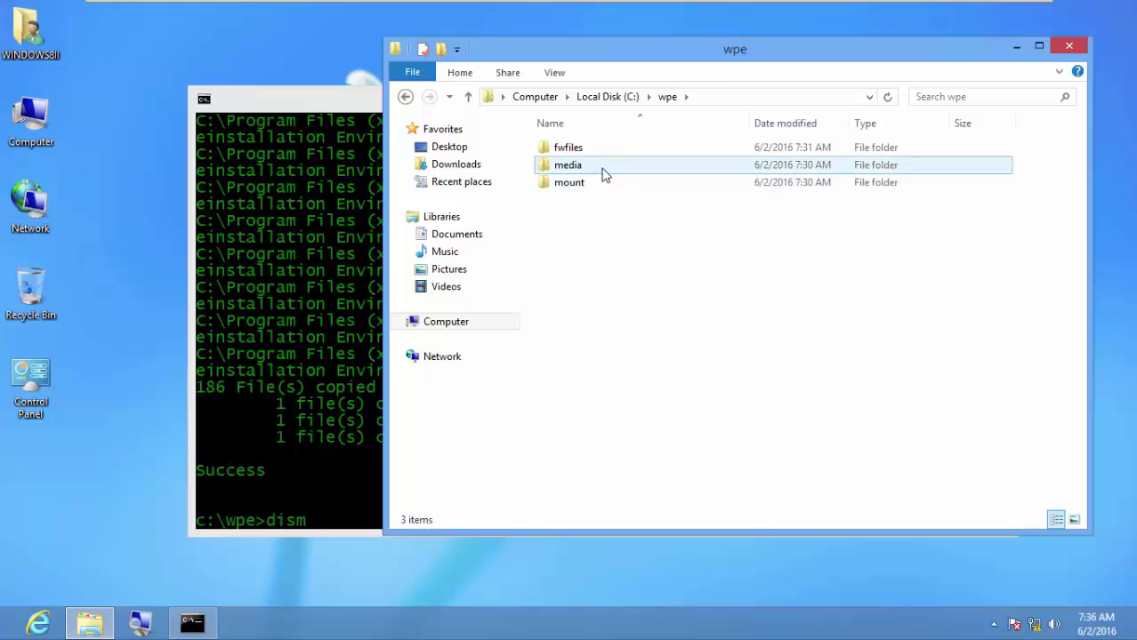
double_click(601, 169)
scroll(659, 285, down, 2)
scroll(681, 307, down, 3)
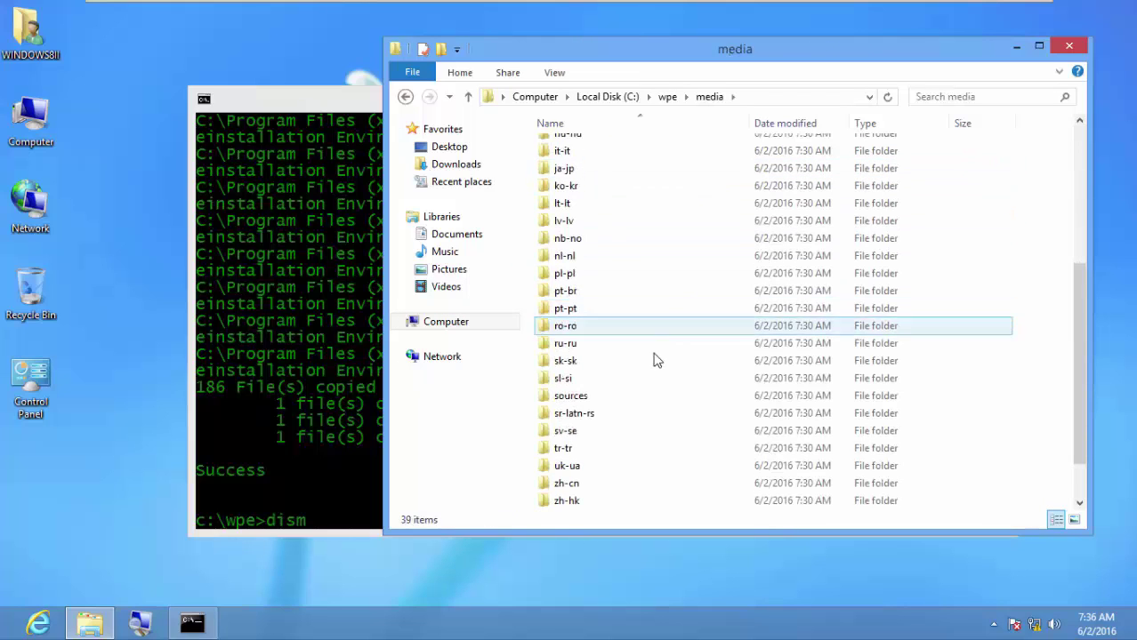
double_click(633, 396)
click(605, 157)
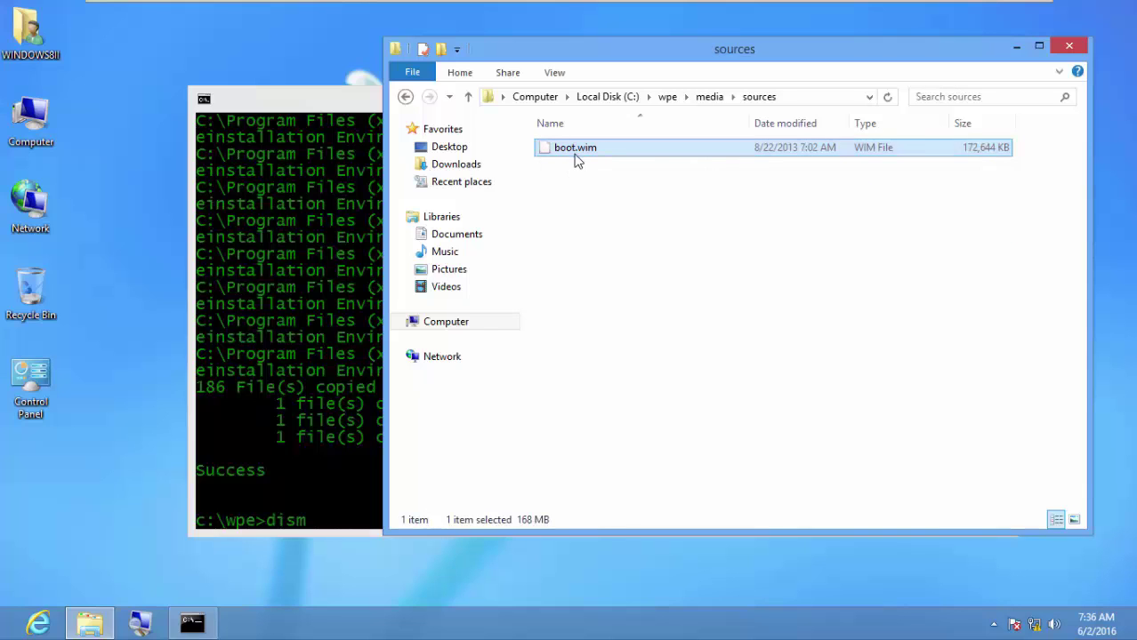
click(359, 414)
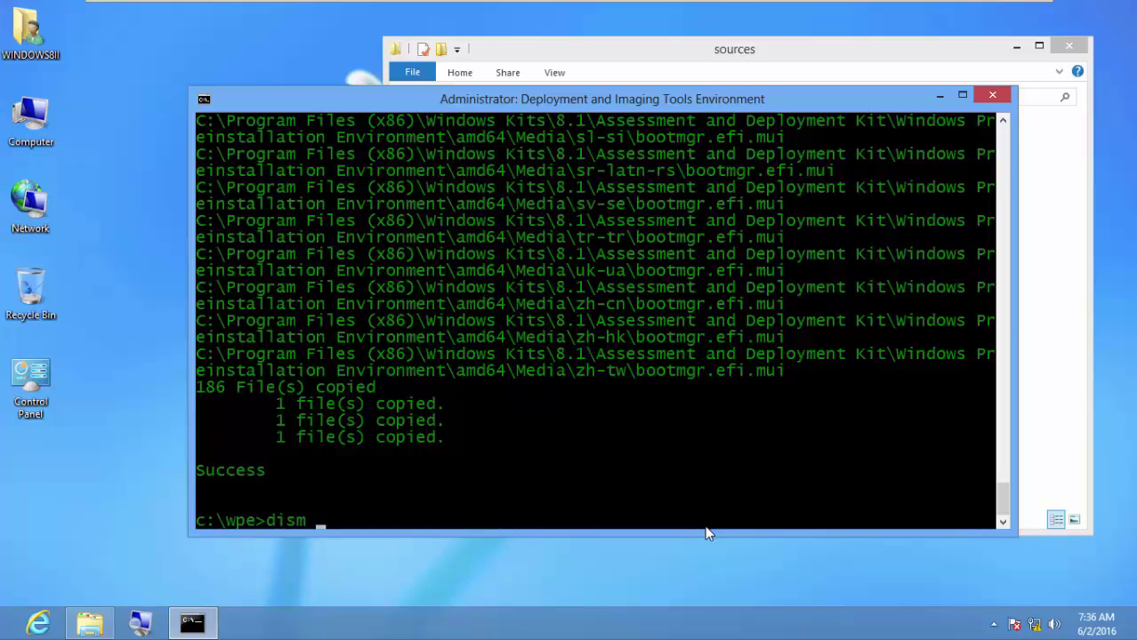
Step: Extend the command with /mount-wim /wimfile: at the c:\wpe prompt
text(/mount-wim )
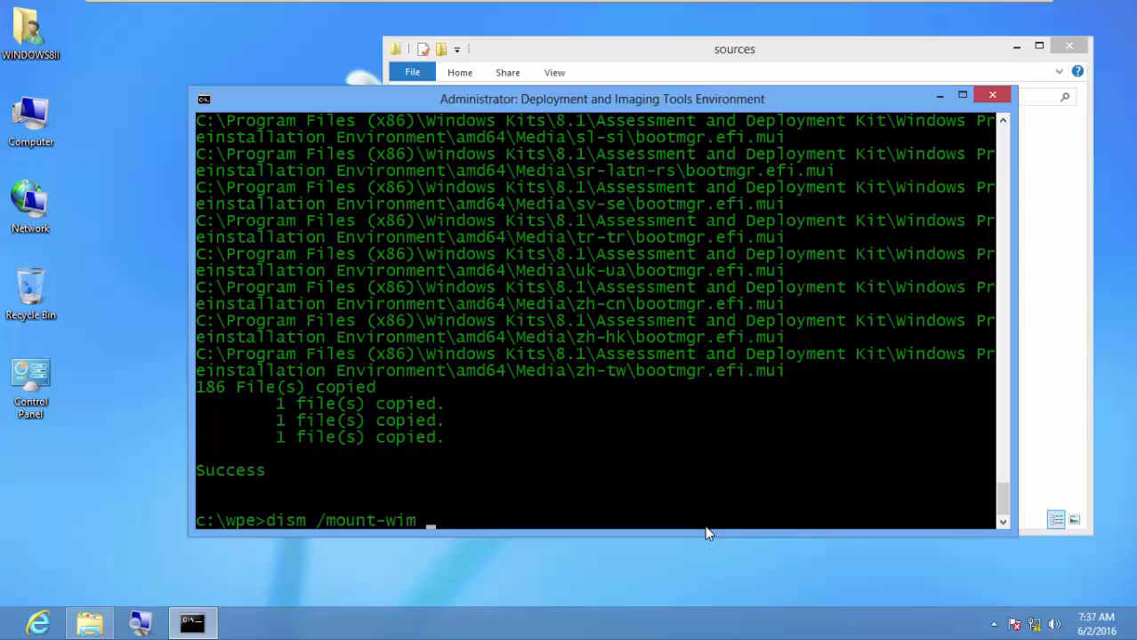
text(/wimfile:)
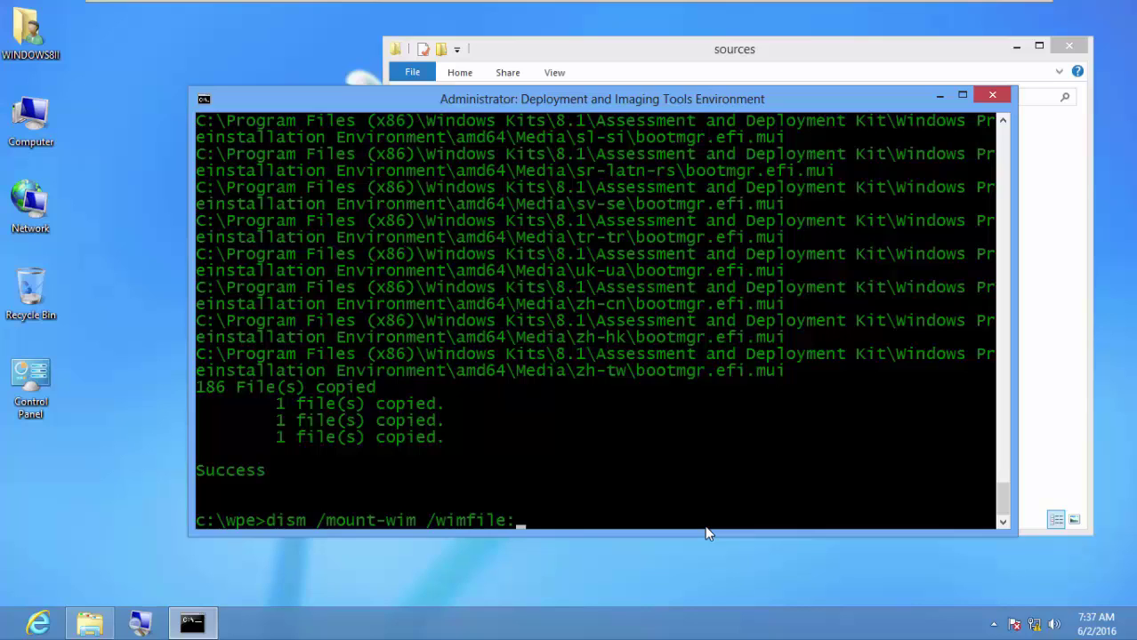
text(c:\)
text(wpe\)
key(BackSpace)
key(BackSpace)
key(BackSpace)
key(BackSpace)
key(BackSpace)
key(BackSpace)
key(BackSpace)
Step: Select the full boot.wim path in the address bar for pasting into the console
click(775, 59)
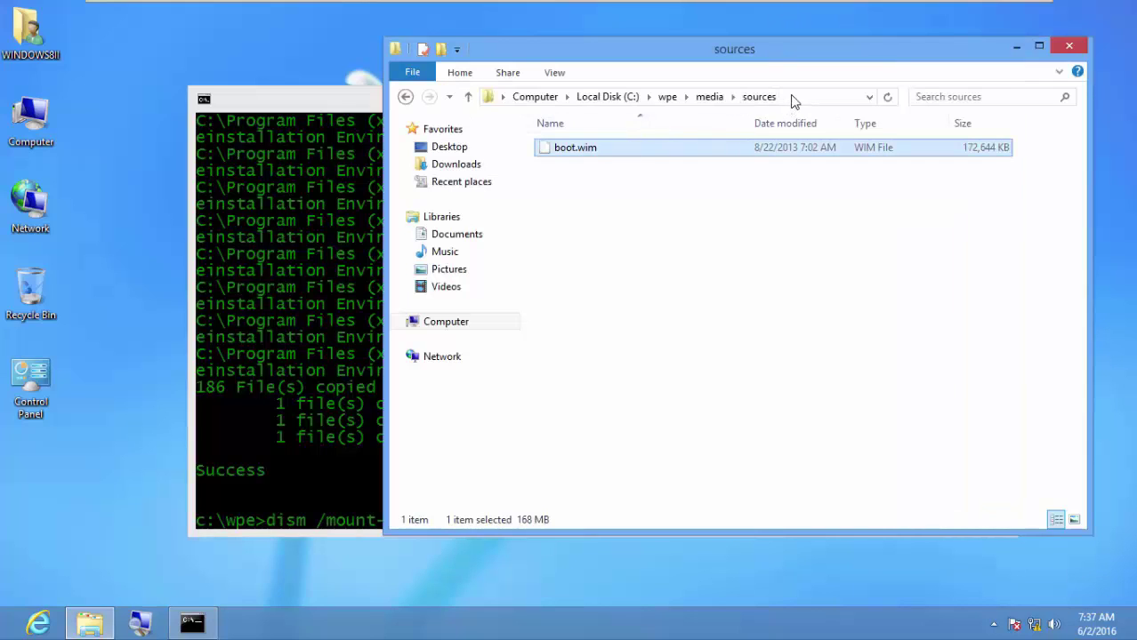
click(749, 102)
click(729, 102)
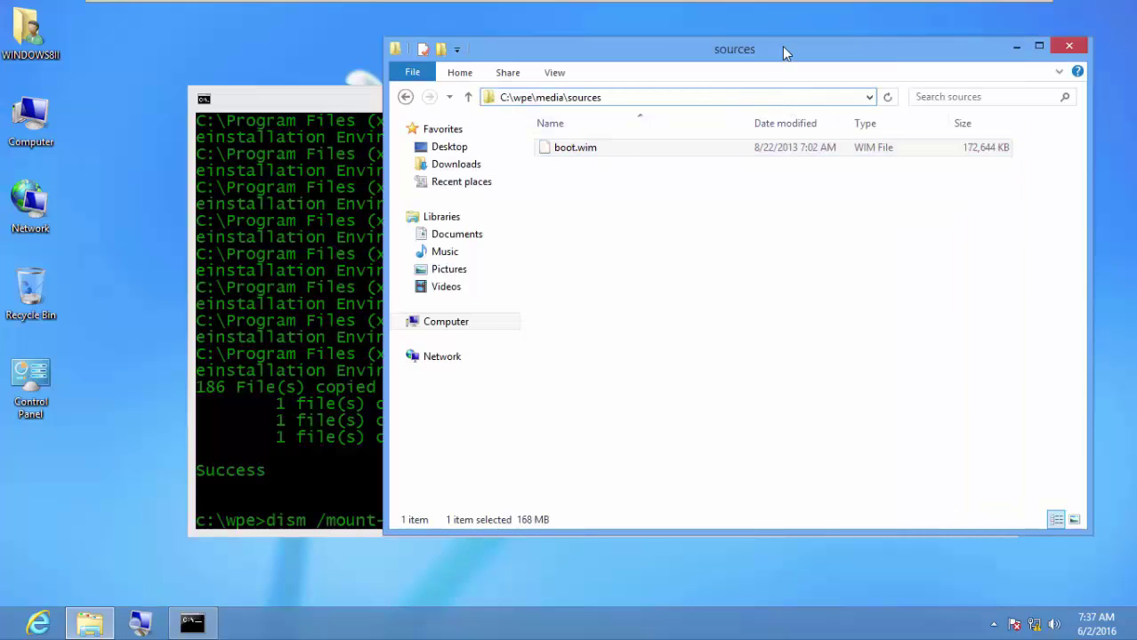
text(\)
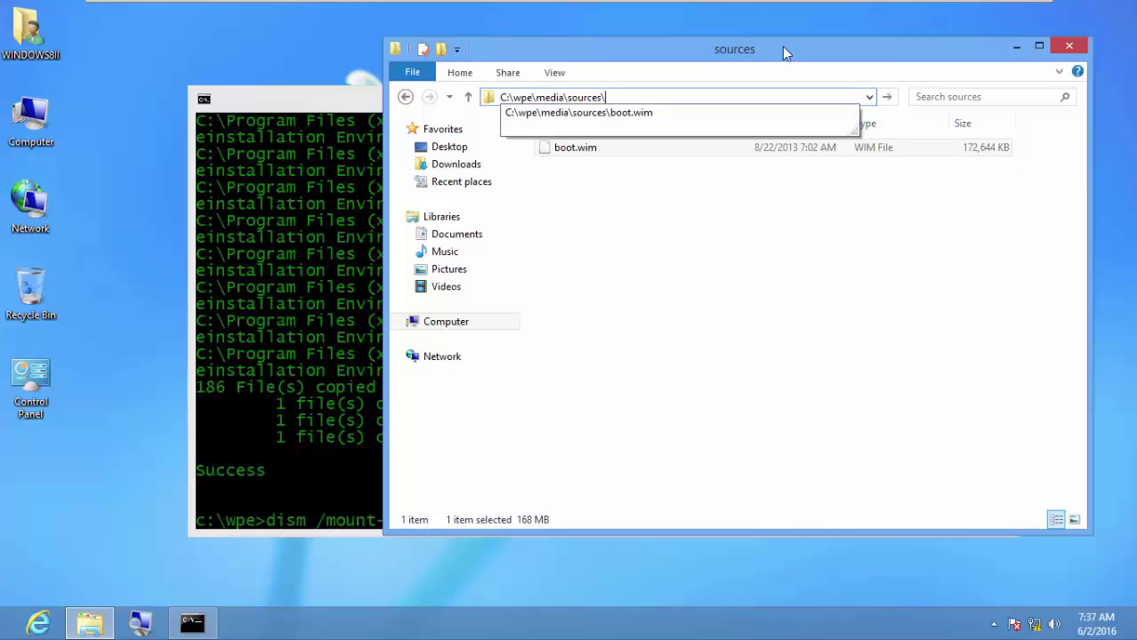
key(Down)
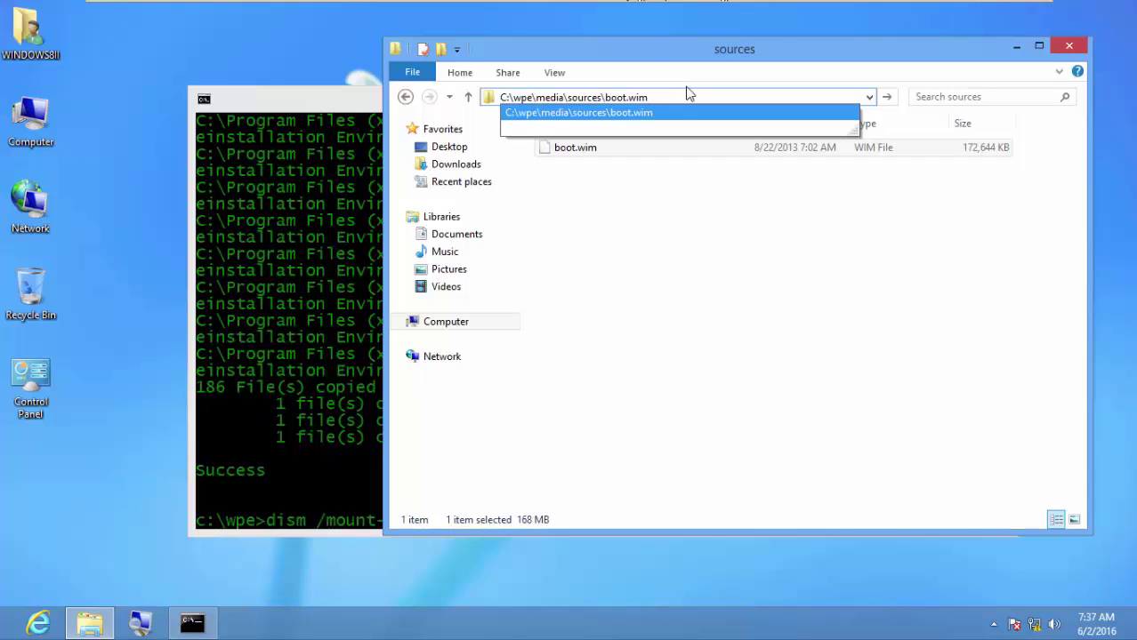
drag(660, 99, 431, 100)
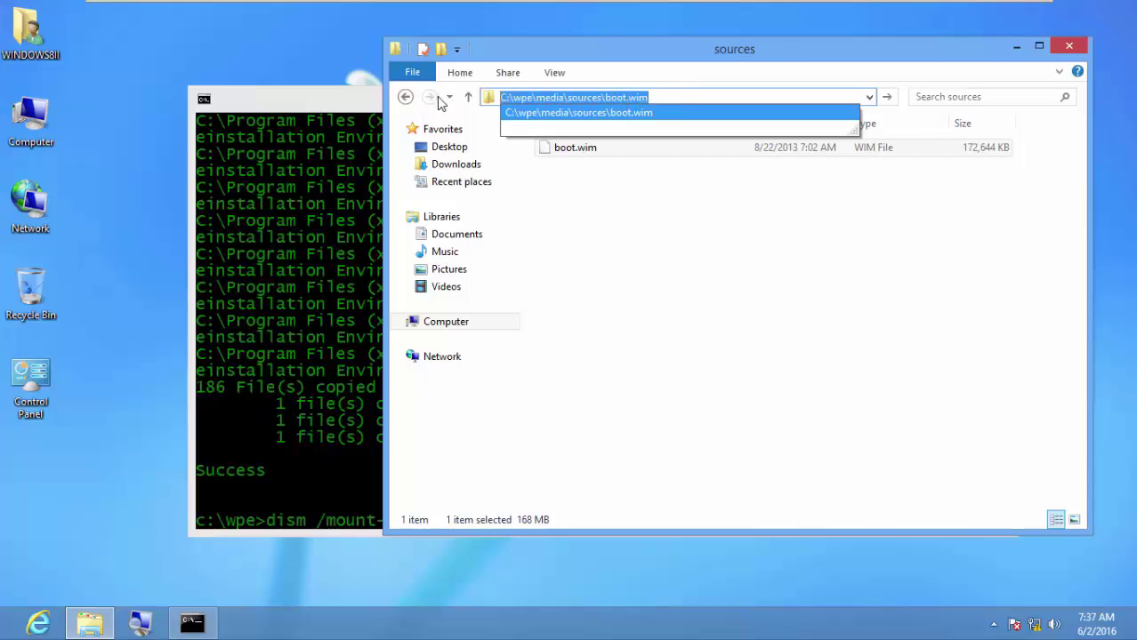
click(363, 96)
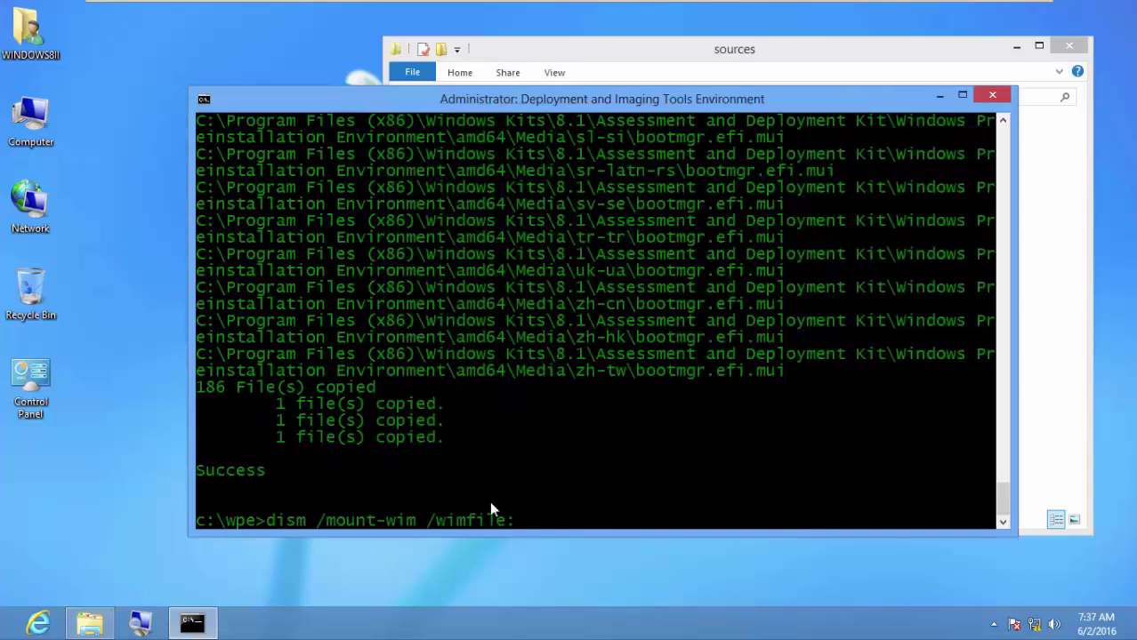
right_click(542, 518)
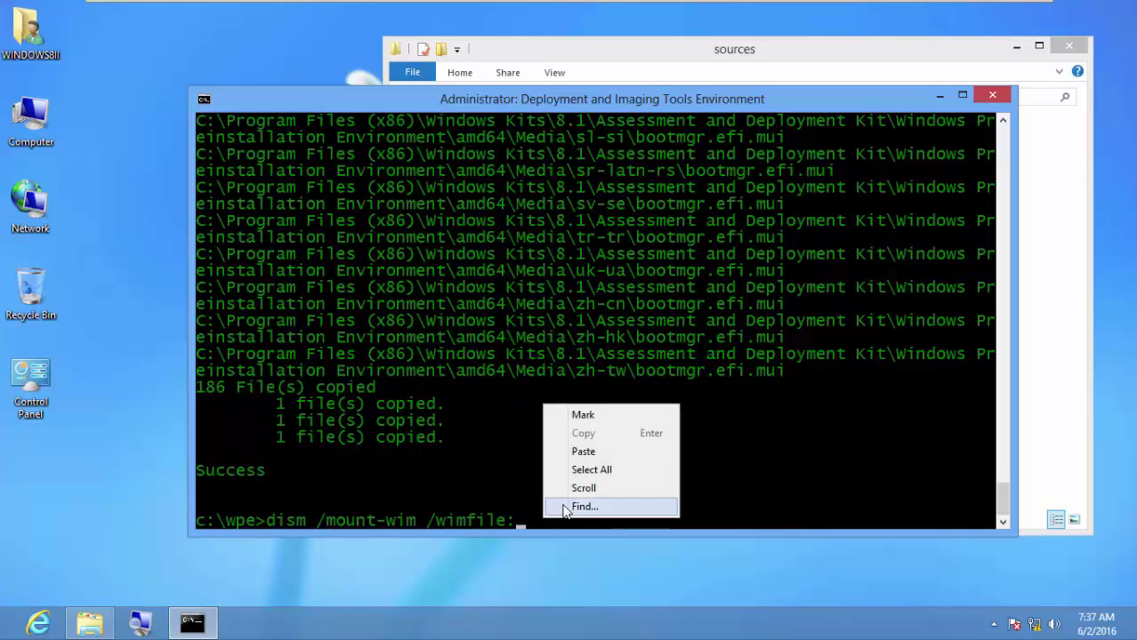
Step: Paste the boot.wim path and append /index:1 /mountdir:c:\wpe\mount to the dism command
click(594, 453)
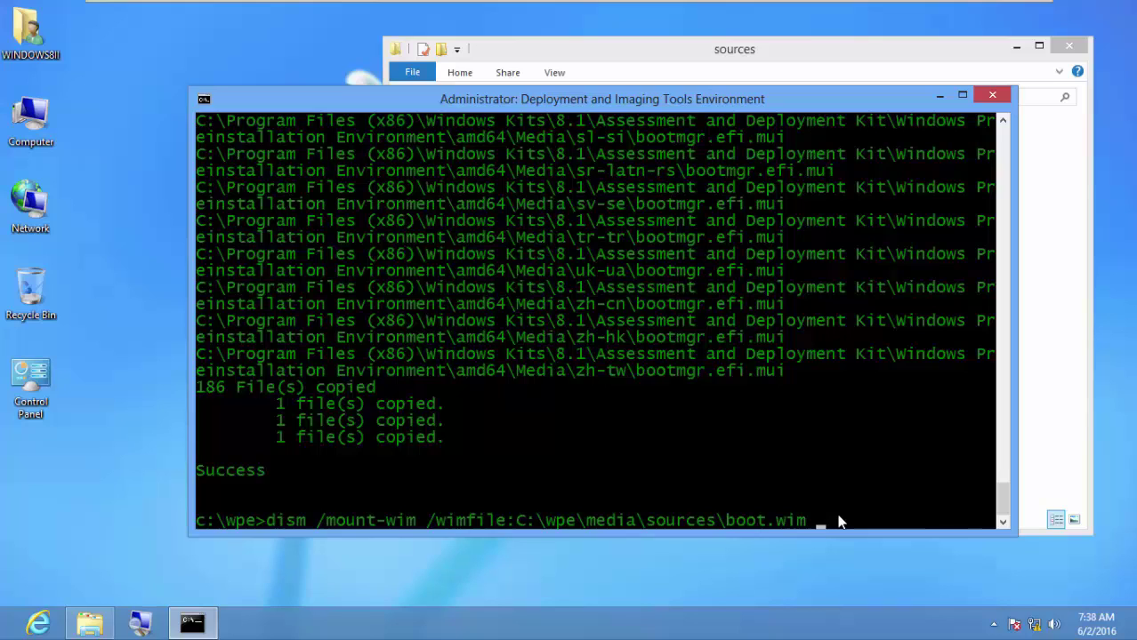
text(/index:1)
text(/mou)
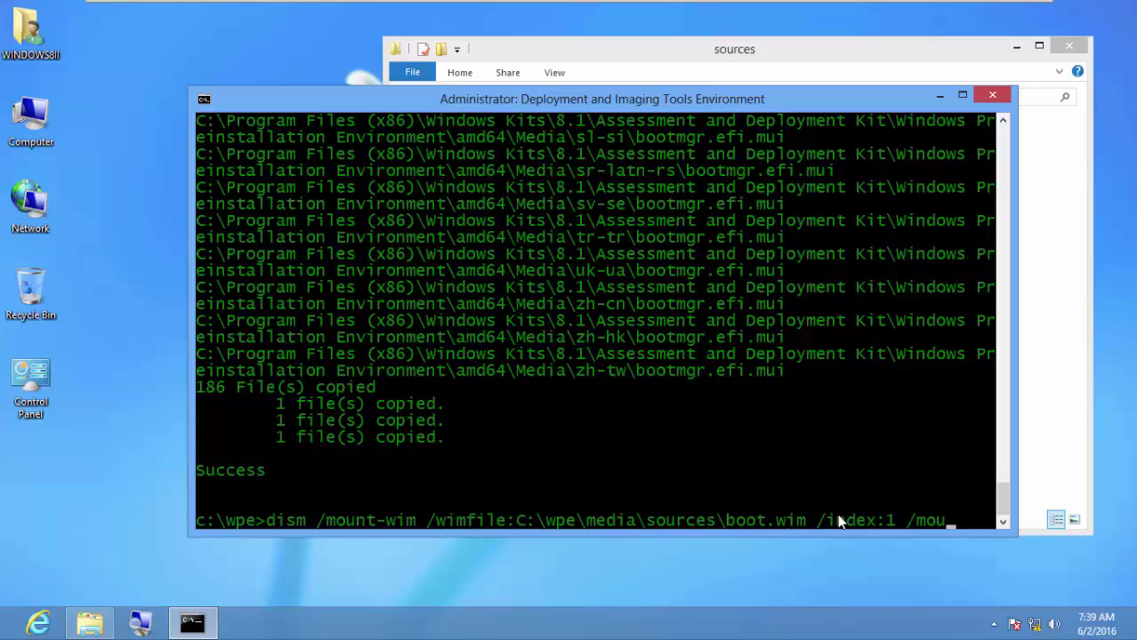
text(ntdir:c)
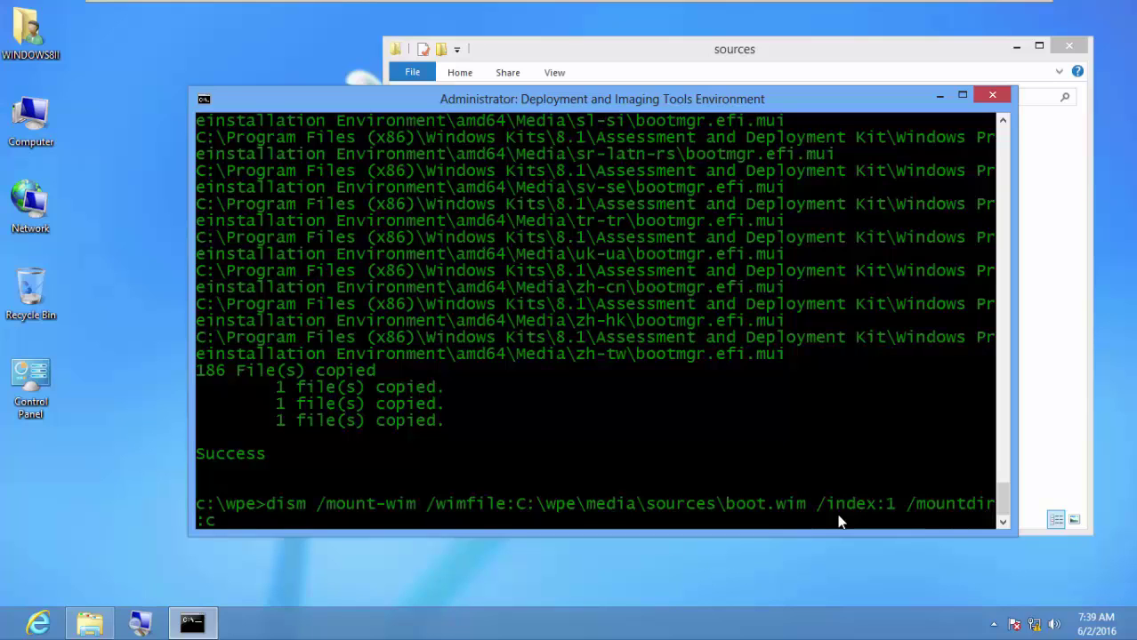
text(\wpe)
text(\mount)
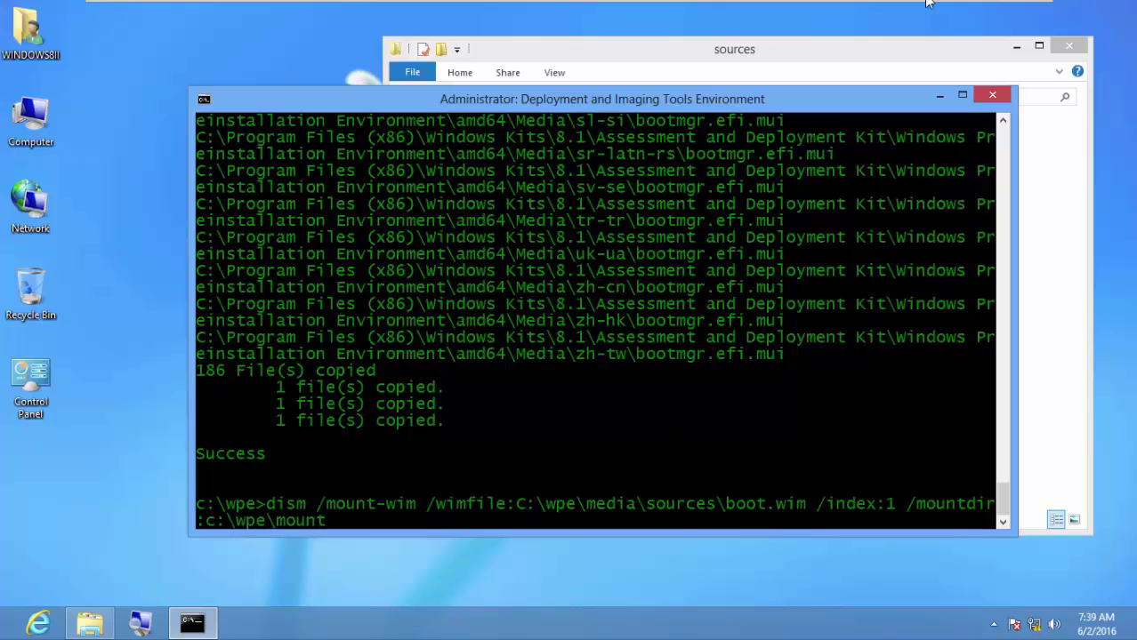
Step: Mark the /index:1 and /mountdir parts of the dism command to review them
right_click(273, 501)
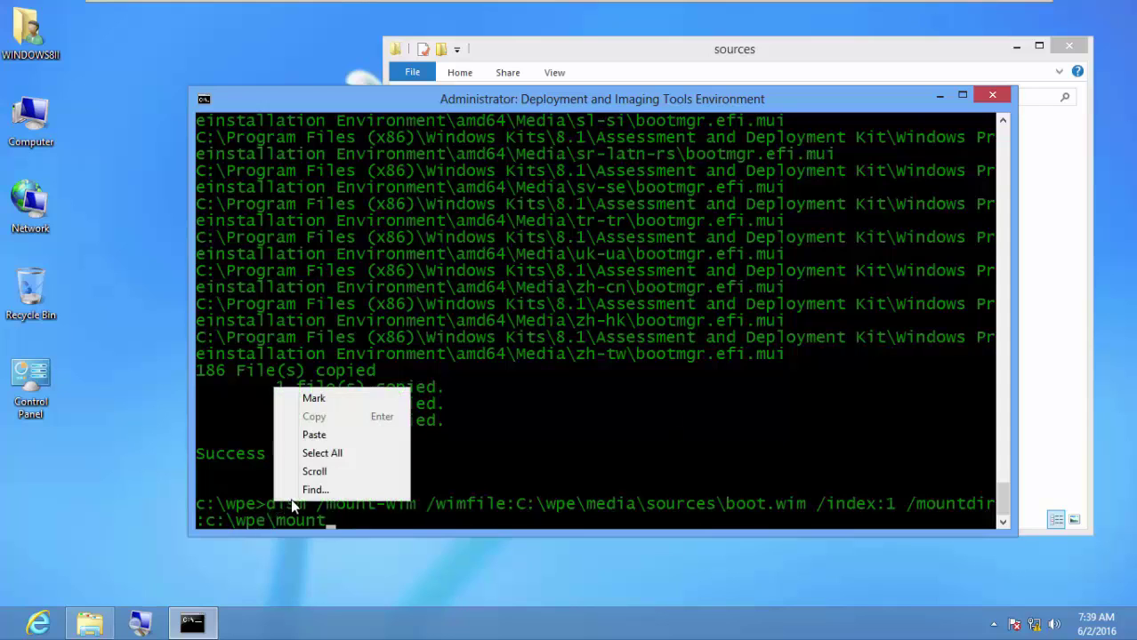
click(324, 399)
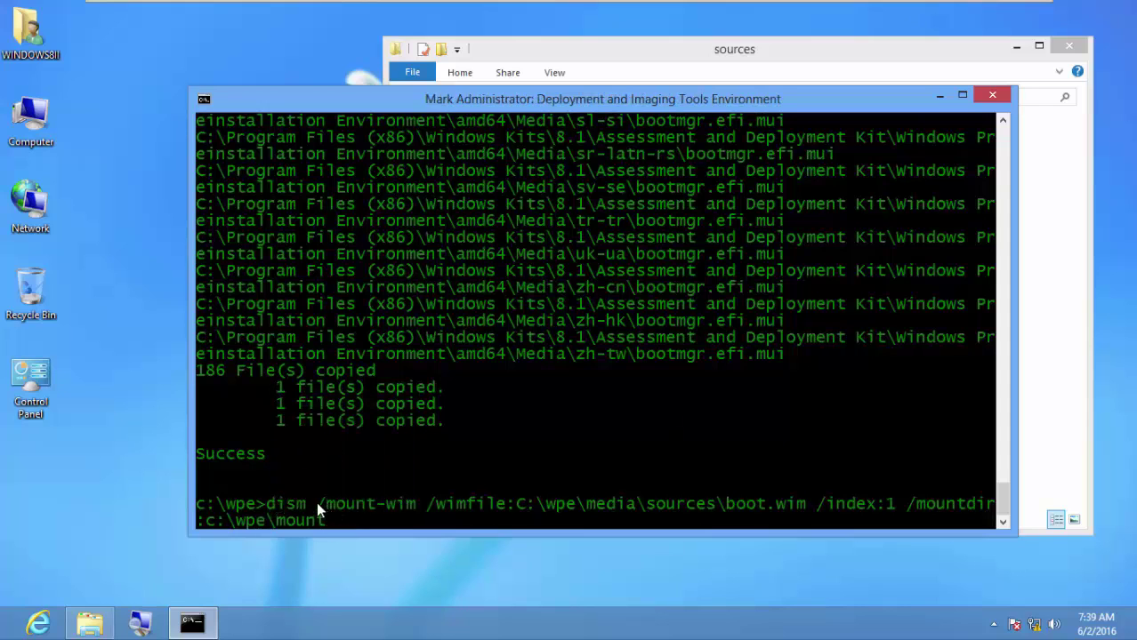
drag(315, 503, 897, 507)
click(810, 504)
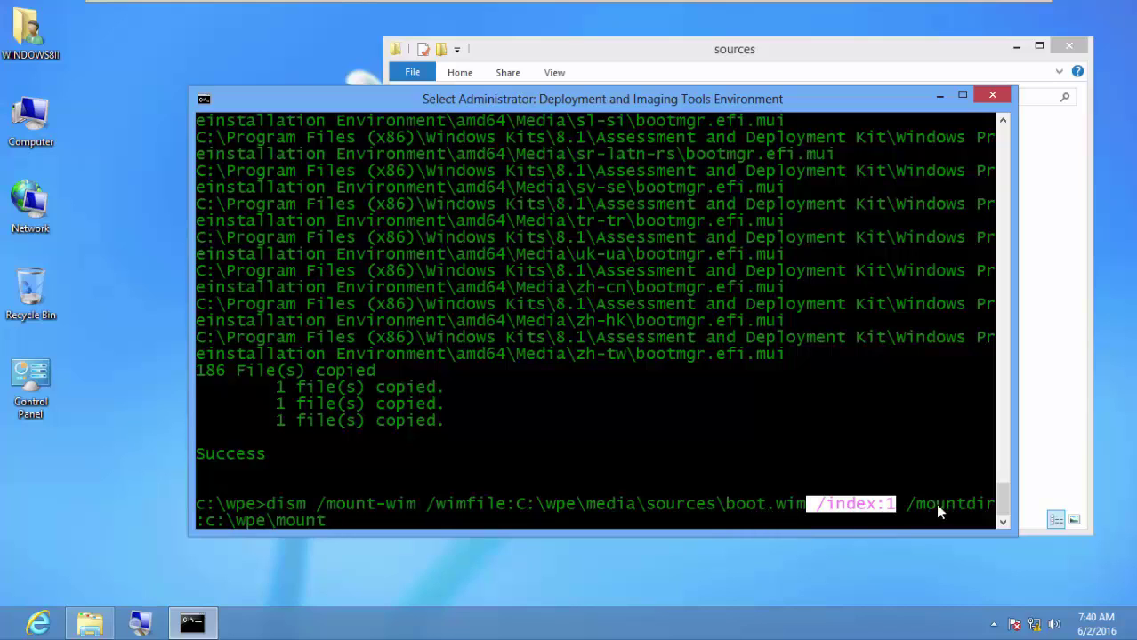
drag(907, 503, 994, 504)
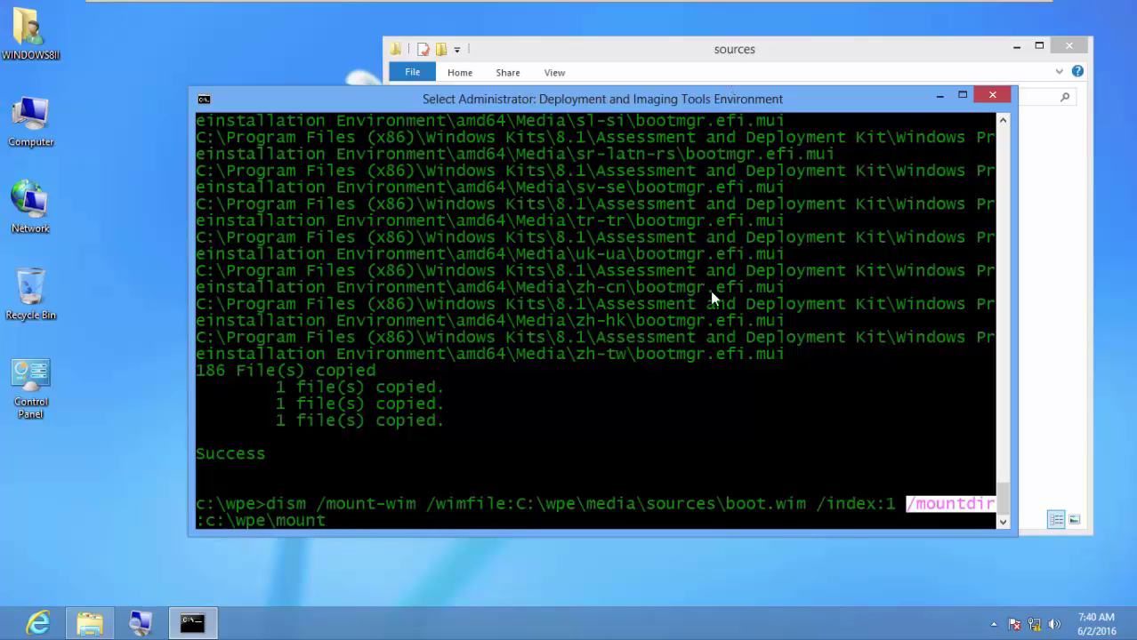
Step: Take the file browser back to Local Disk (C:) and clear the console highlight
click(673, 56)
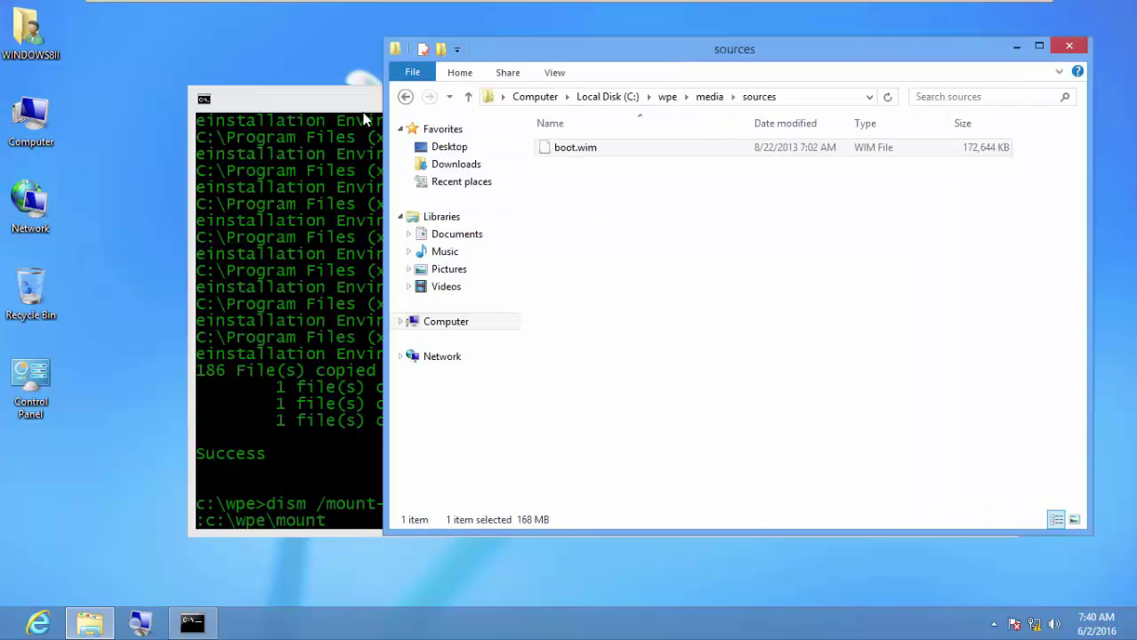
click(405, 99)
click(405, 100)
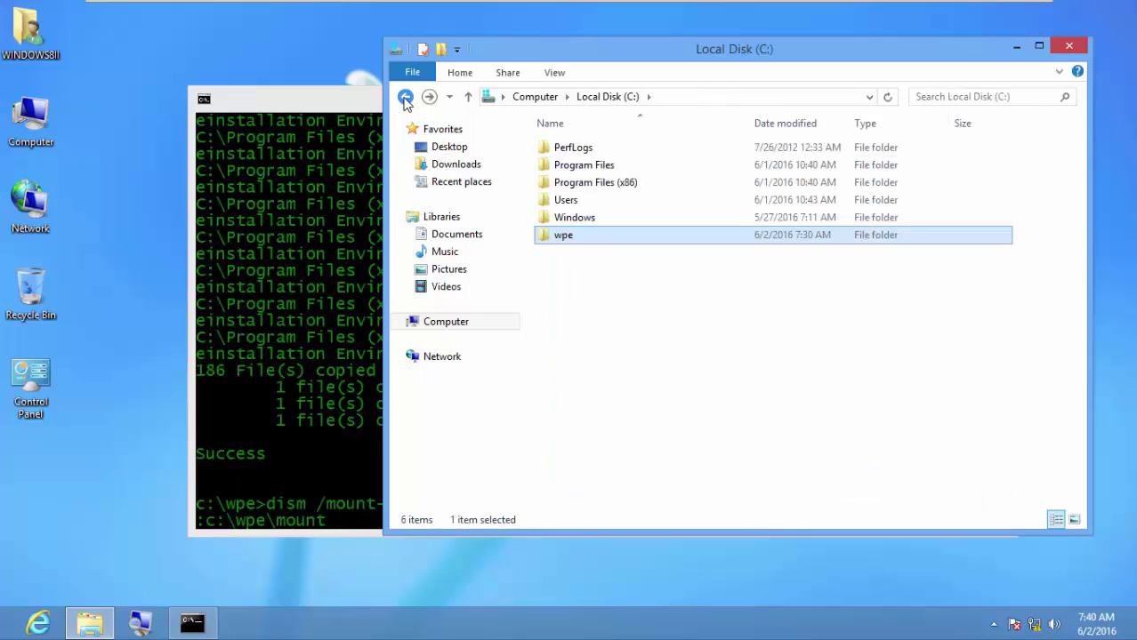
click(311, 105)
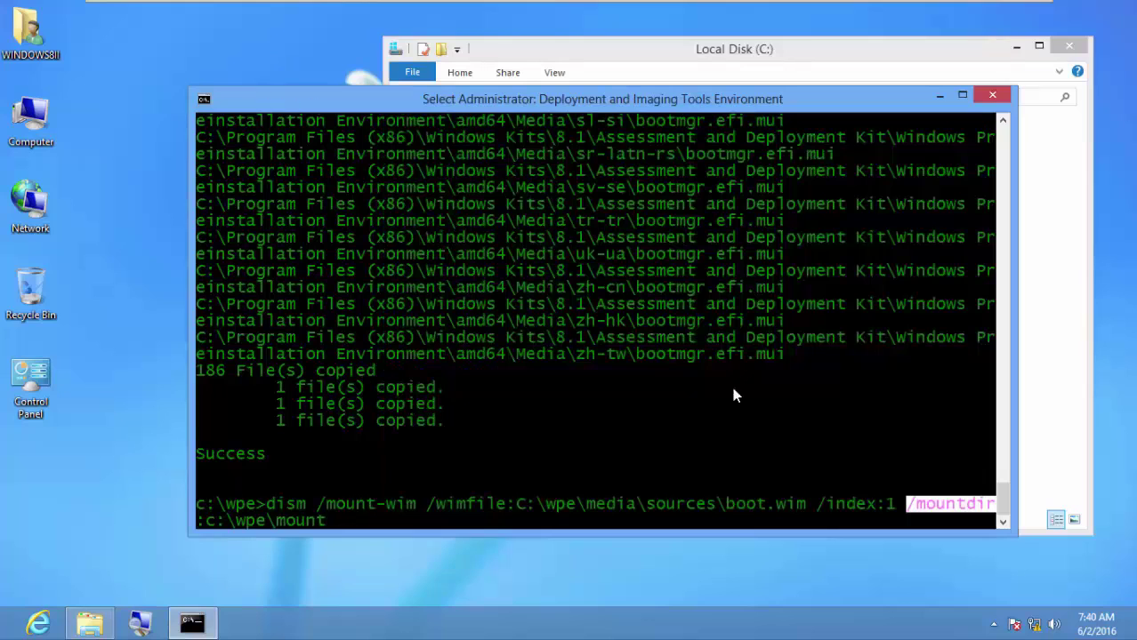
click(717, 469)
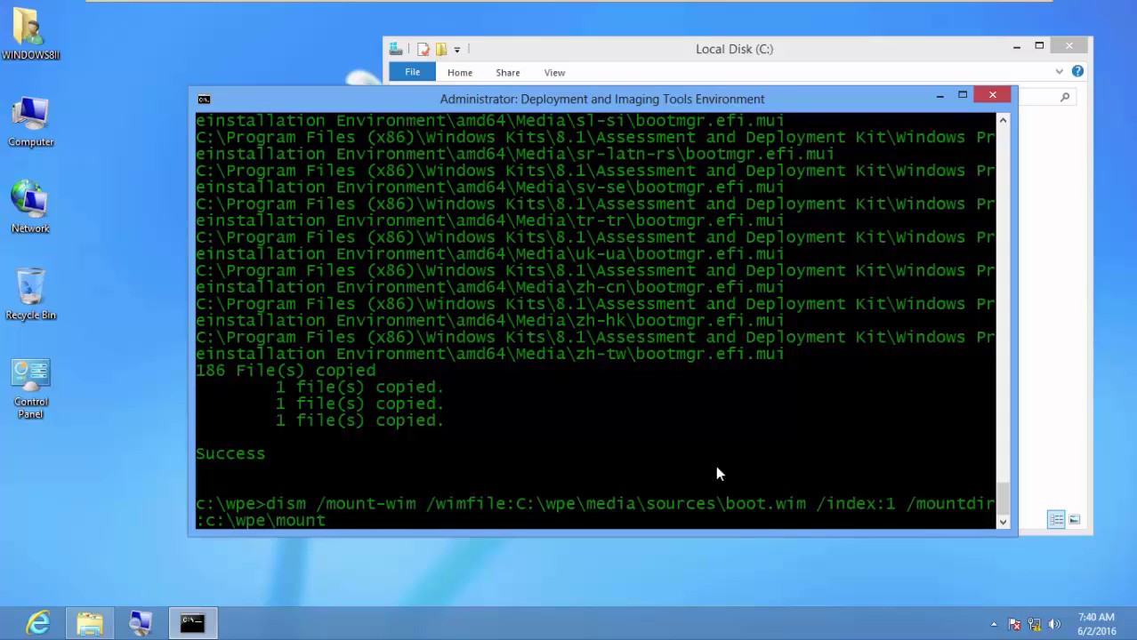
Step: Run the dism command mounting boot.wim index 1 into c:\wpe\mount
key(Return)
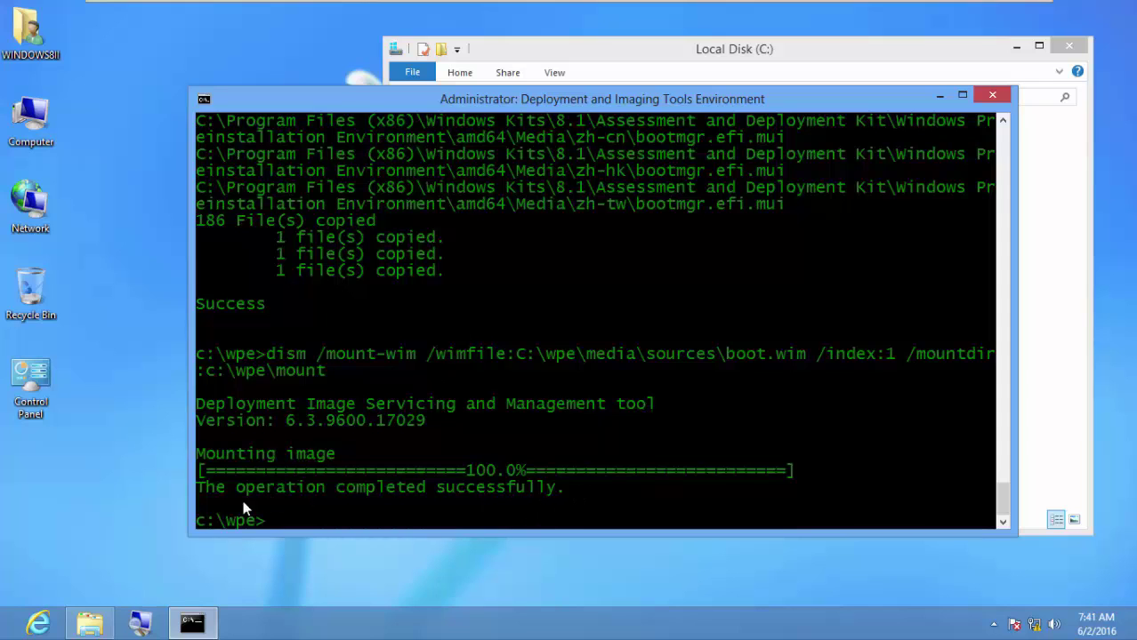
Step: Open C:\wpe\mount showing Program Files, Program Files (x86), Users and Windows folders
click(634, 51)
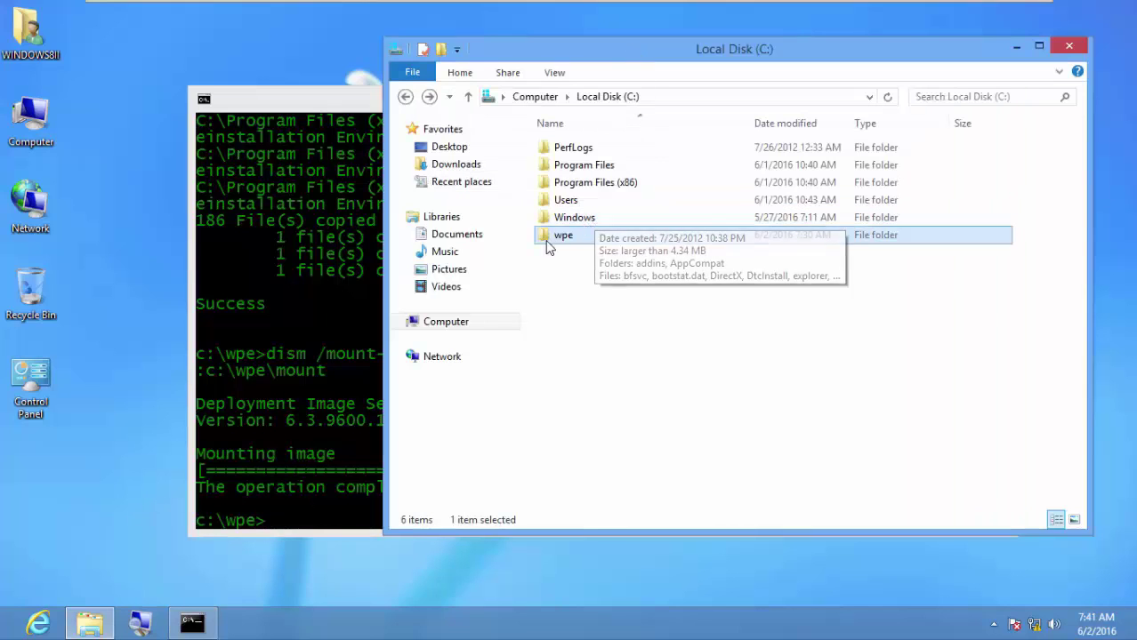
double_click(575, 237)
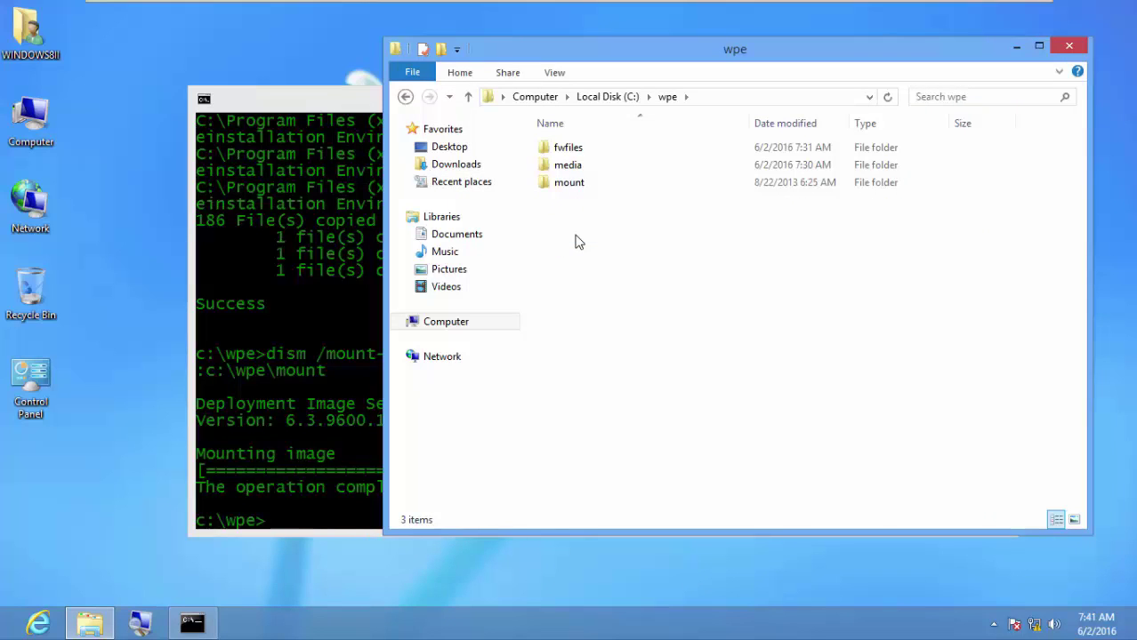
double_click(589, 189)
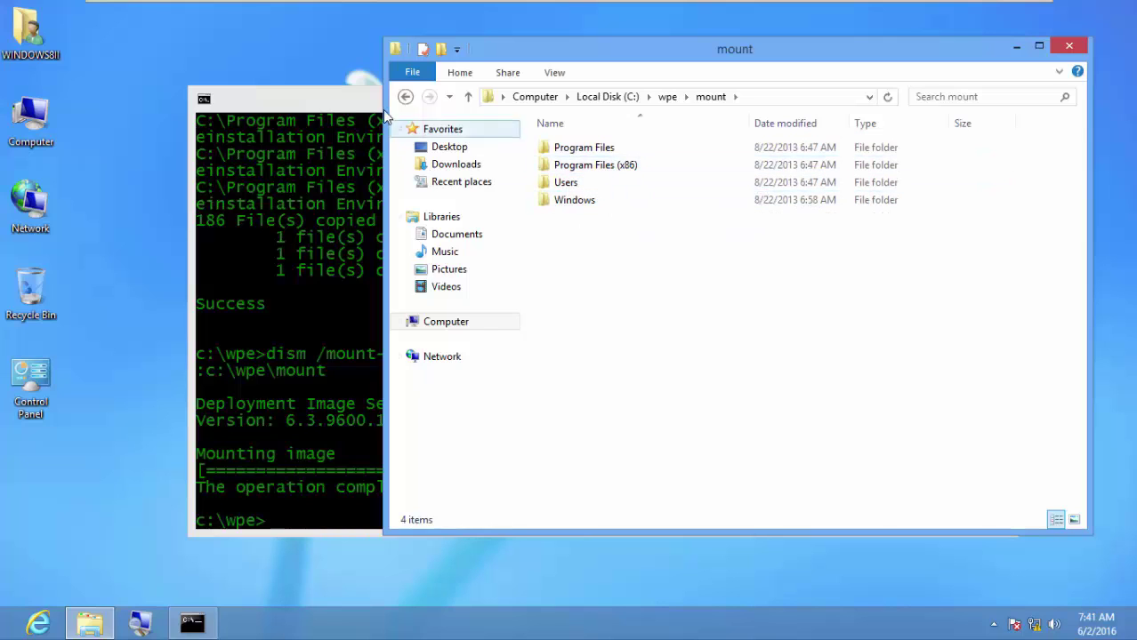
click(298, 104)
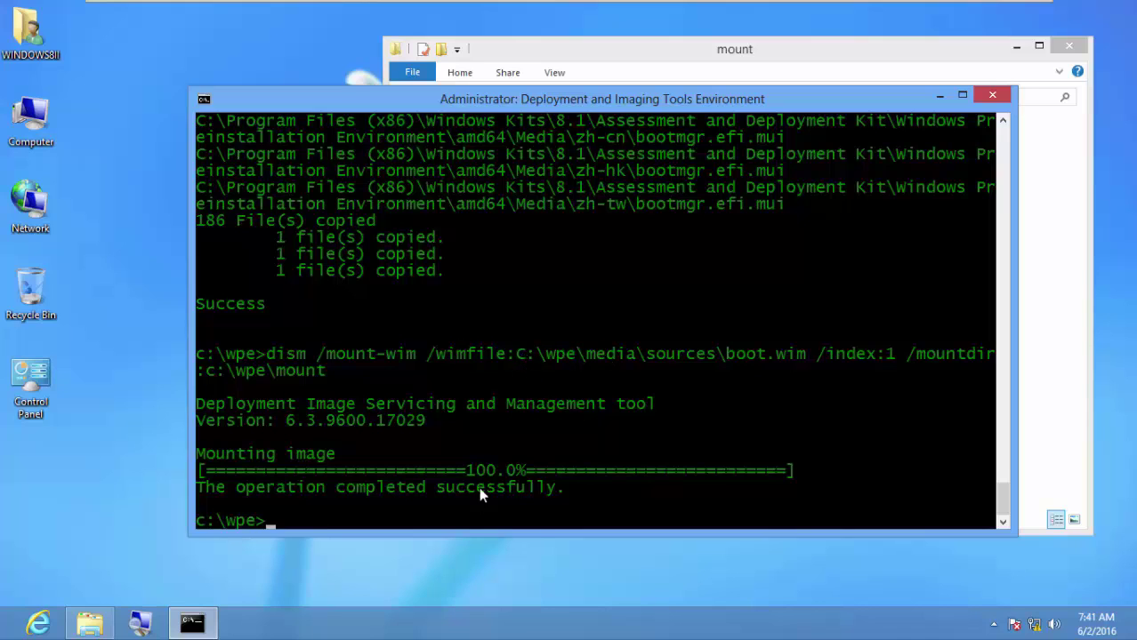
click(789, 54)
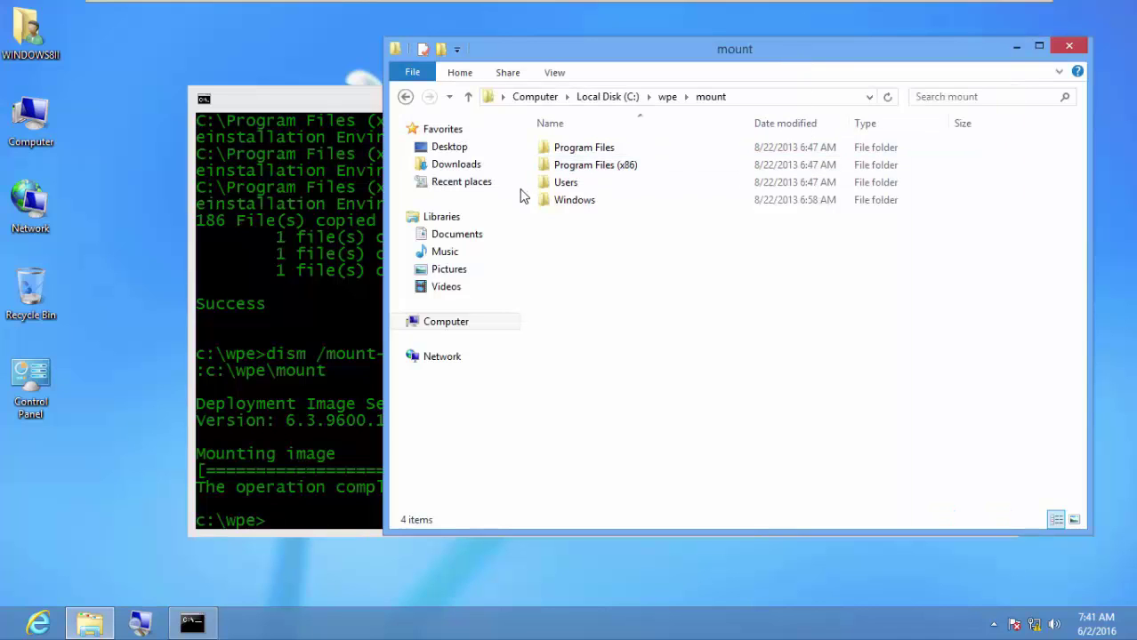
mouse_move(584, 213)
Step: Snap the file browser to the right half of the screen and go to Computer
drag(589, 56, 1135, 99)
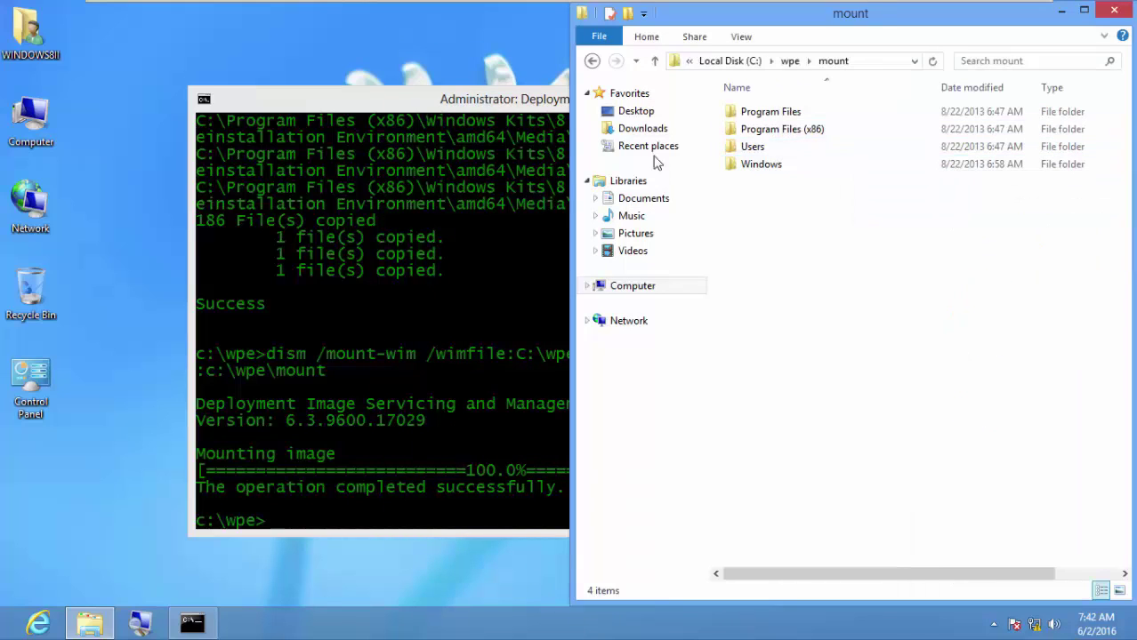
click(593, 60)
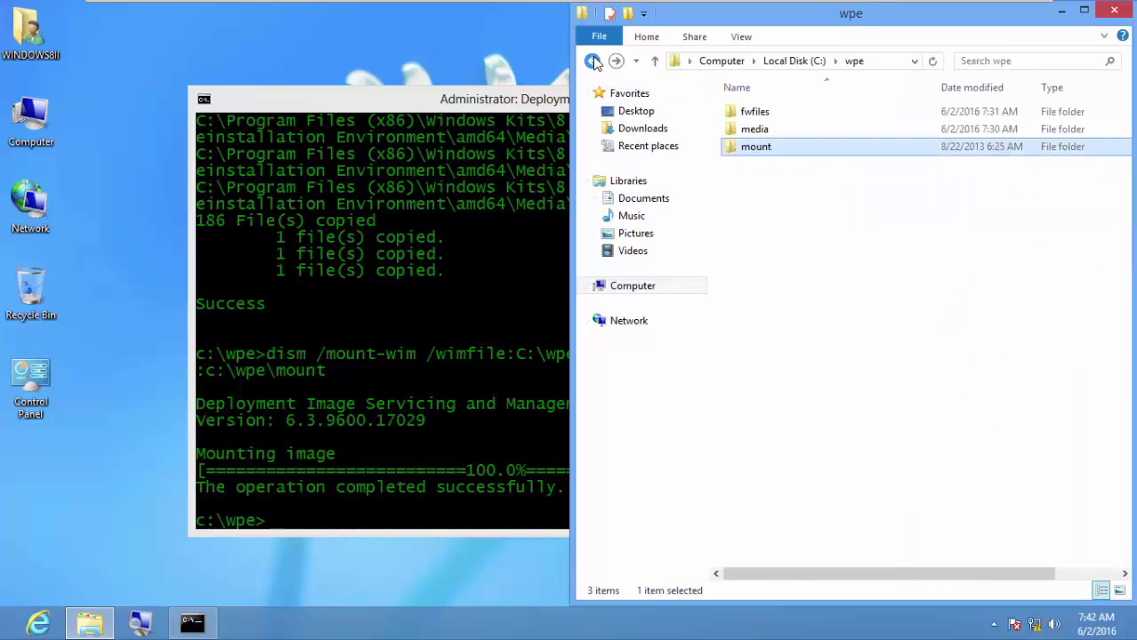
click(593, 60)
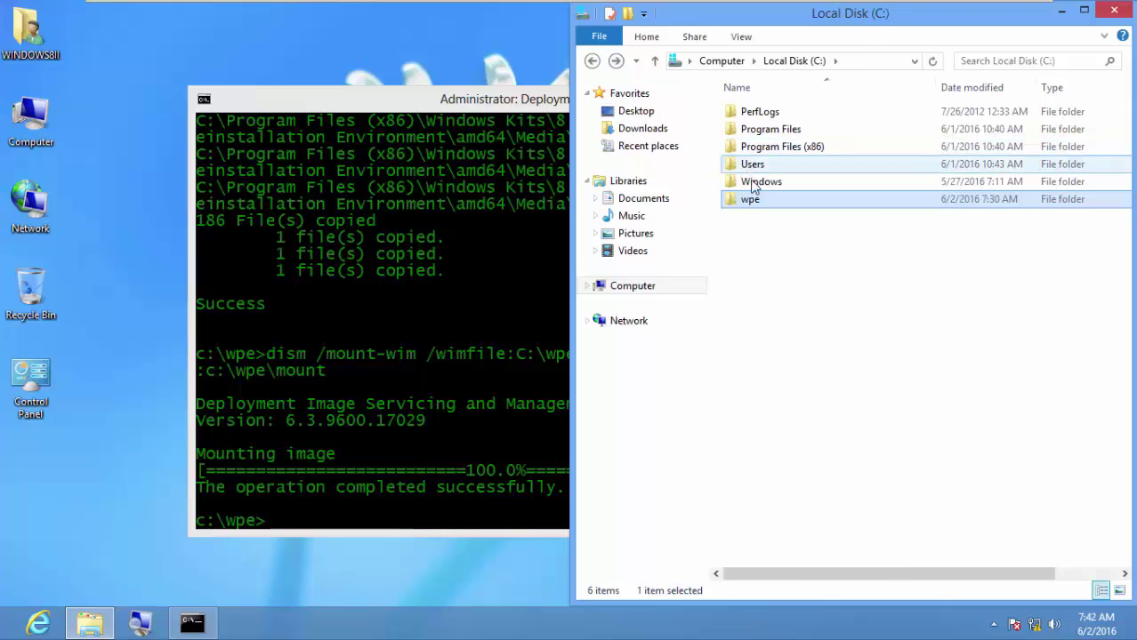
click(796, 65)
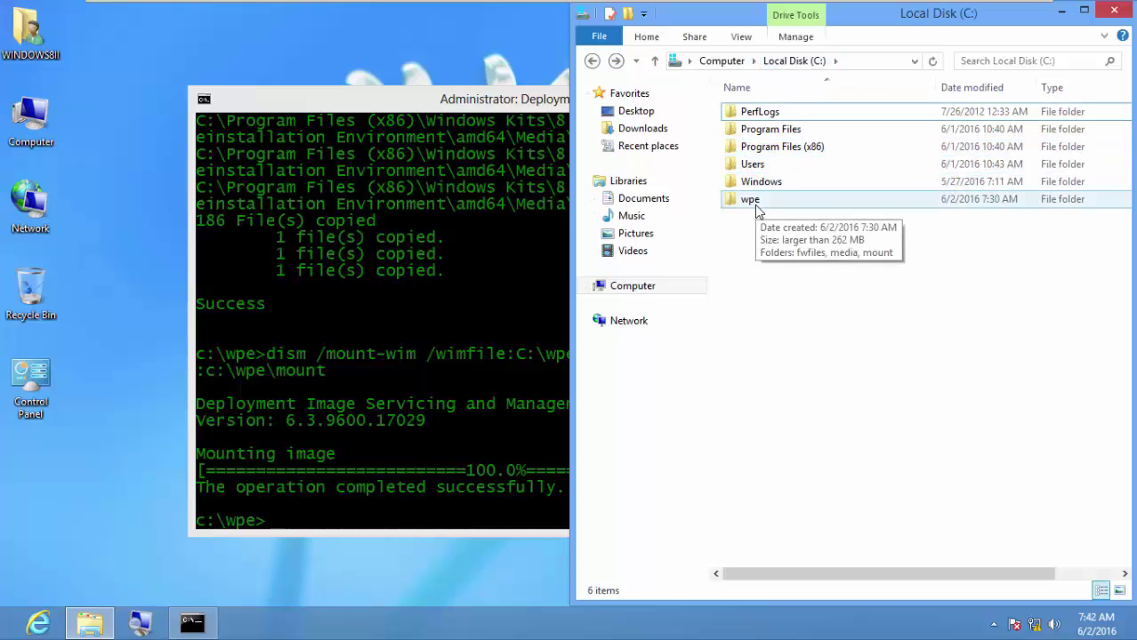
click(624, 286)
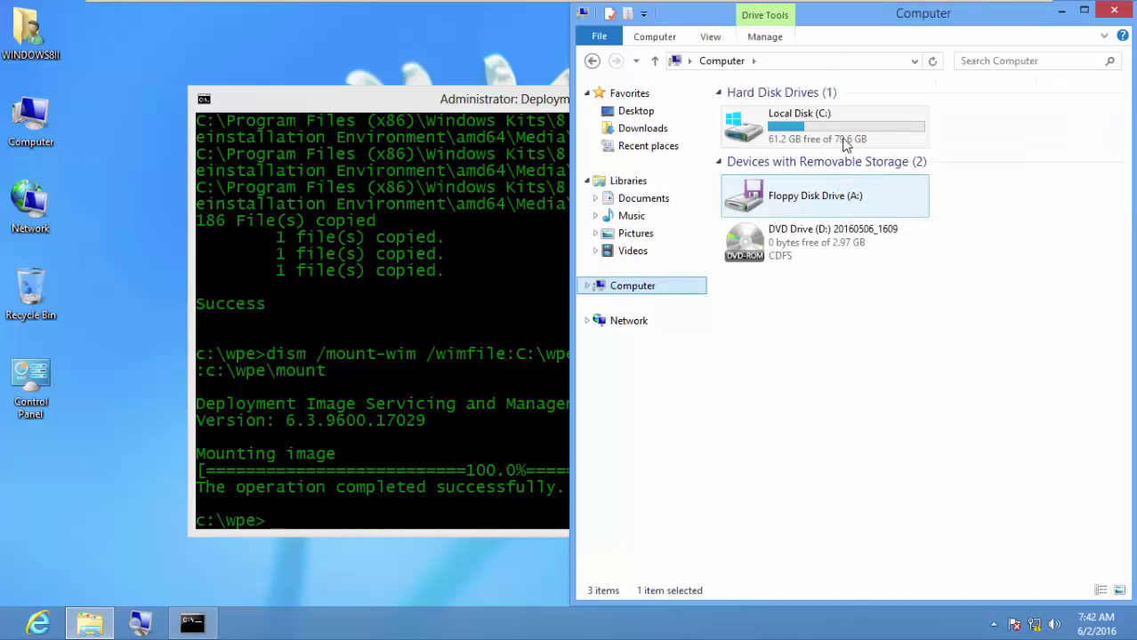
Step: Open C:\wpe\mount\Windows\System32 in the mounted image
double_click(852, 140)
double_click(752, 201)
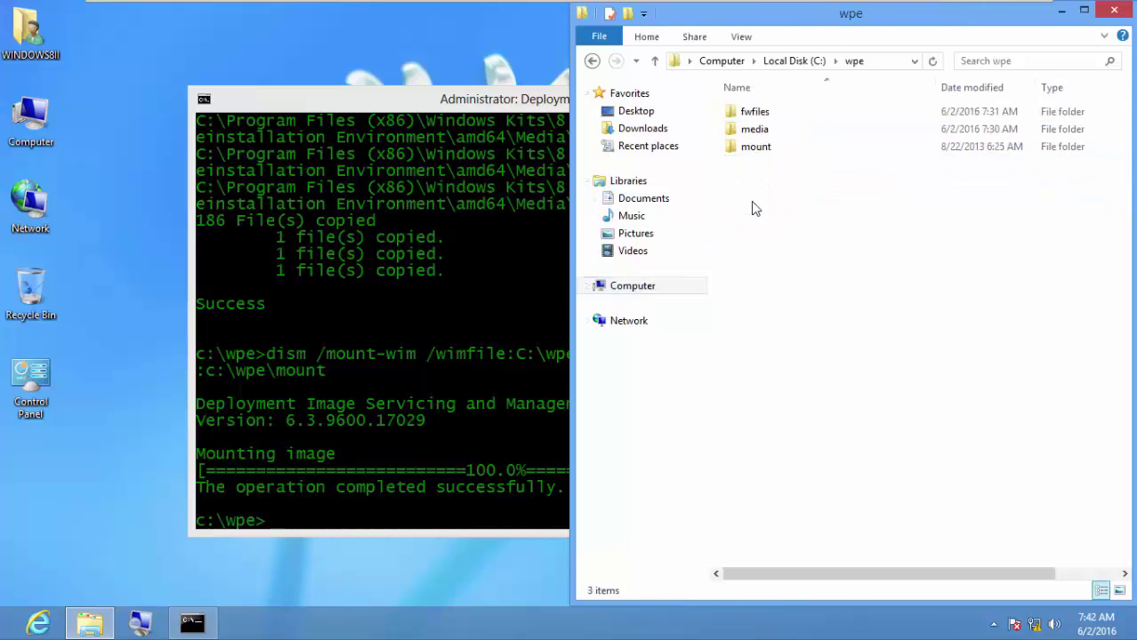
double_click(787, 148)
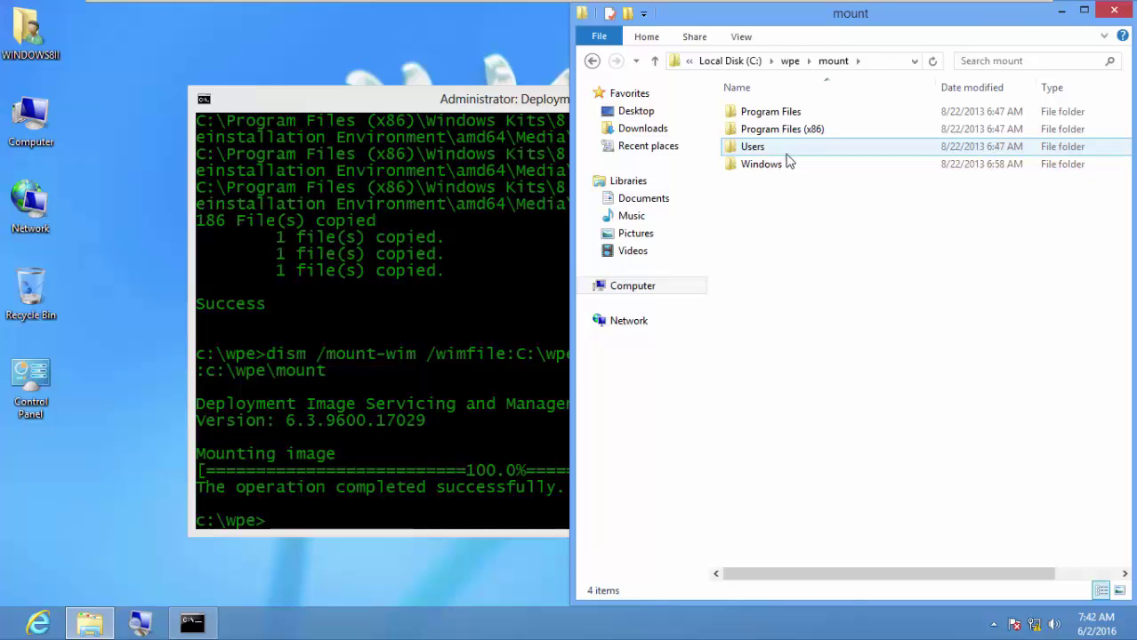
double_click(801, 168)
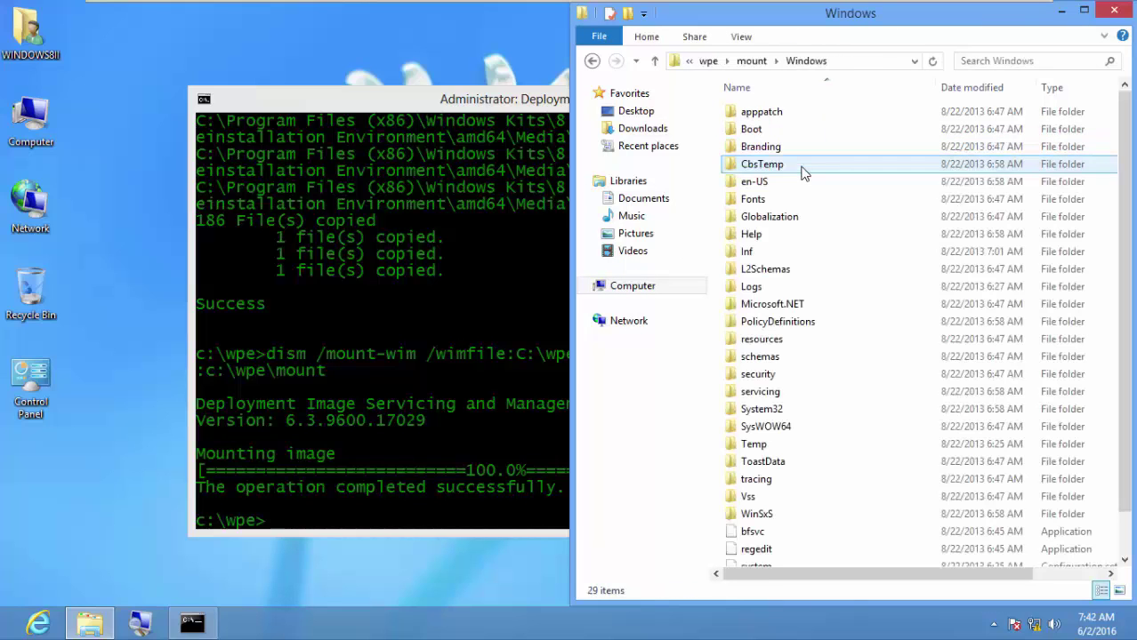
scroll(834, 229, down, 2)
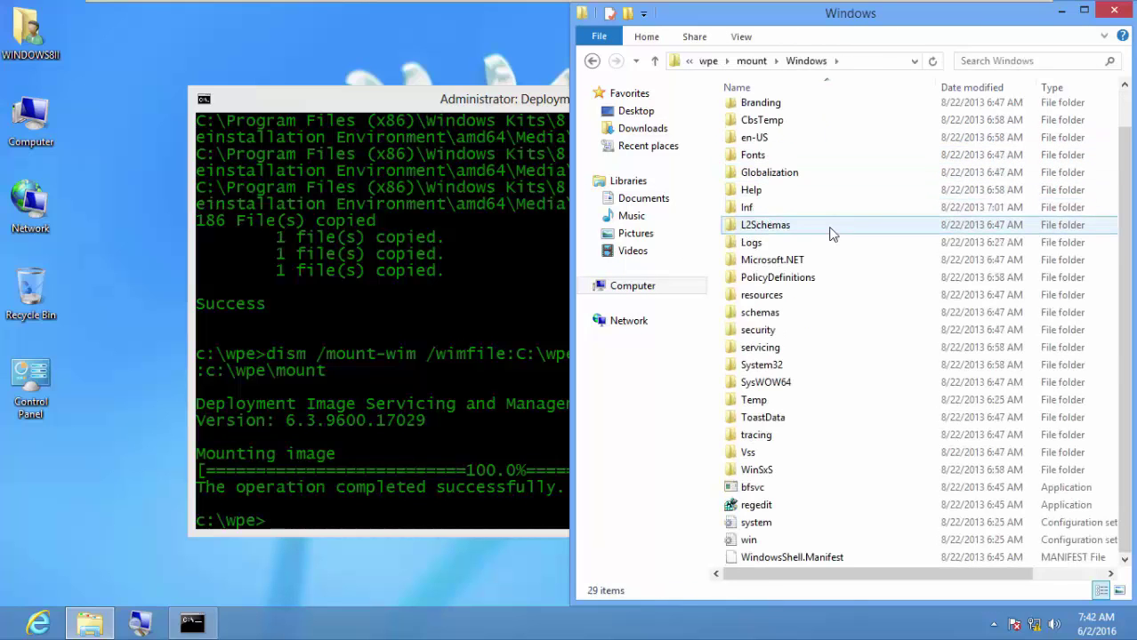
double_click(794, 365)
scroll(862, 304, down, 20)
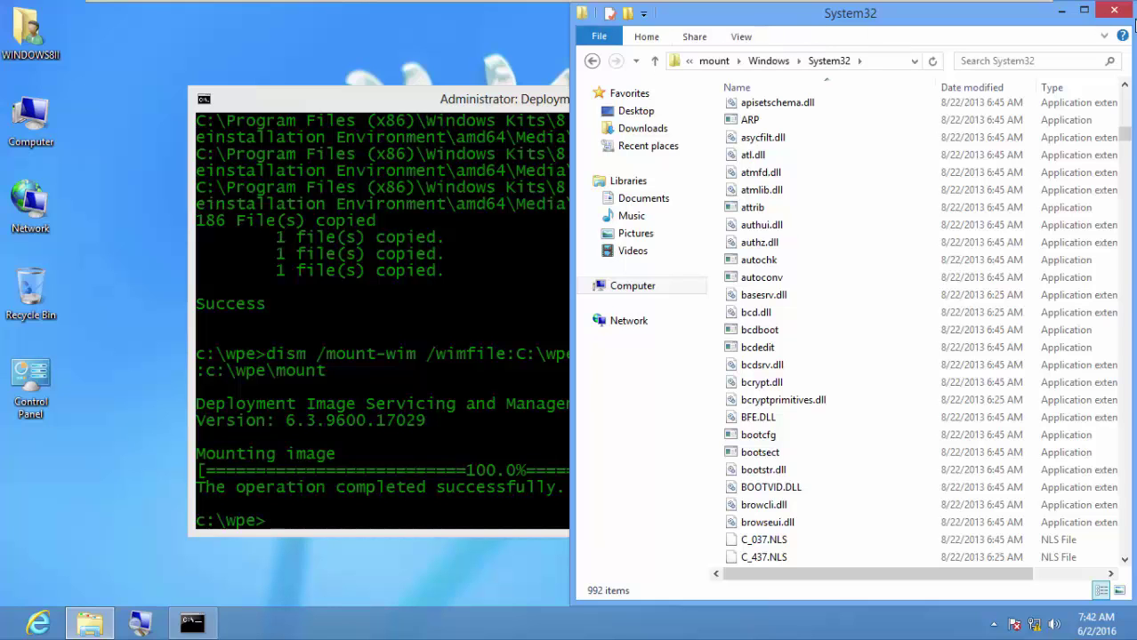
double_click(24, 122)
Step: Snap the second window left and browse to Windows Kits\8.1\Assessment and Deployment Kit
drag(729, 71, 1, 43)
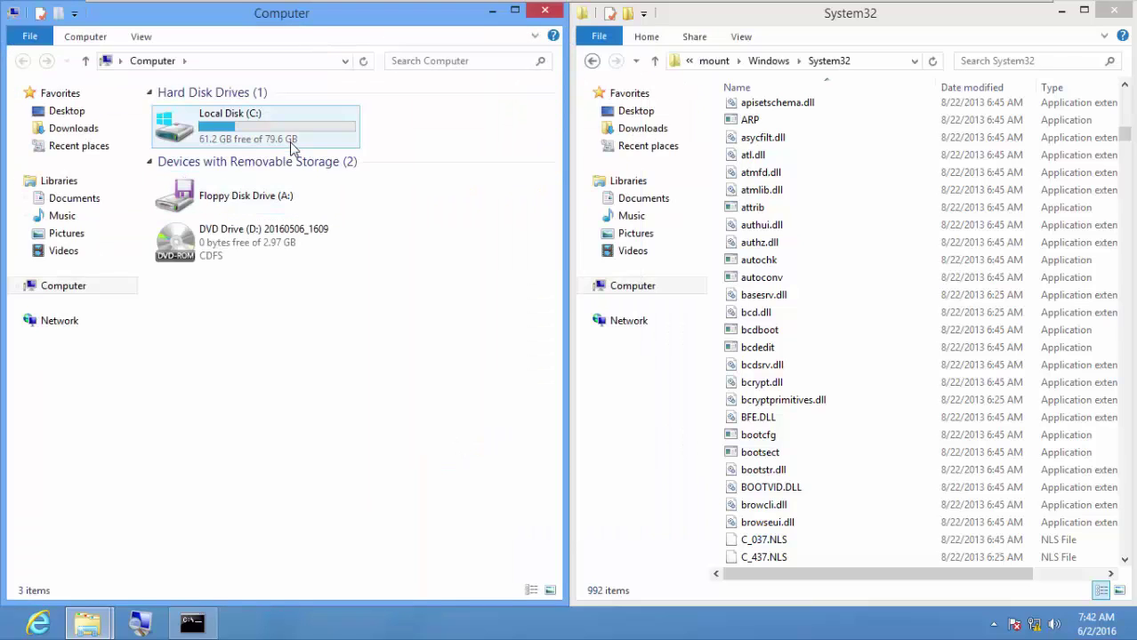
double_click(242, 136)
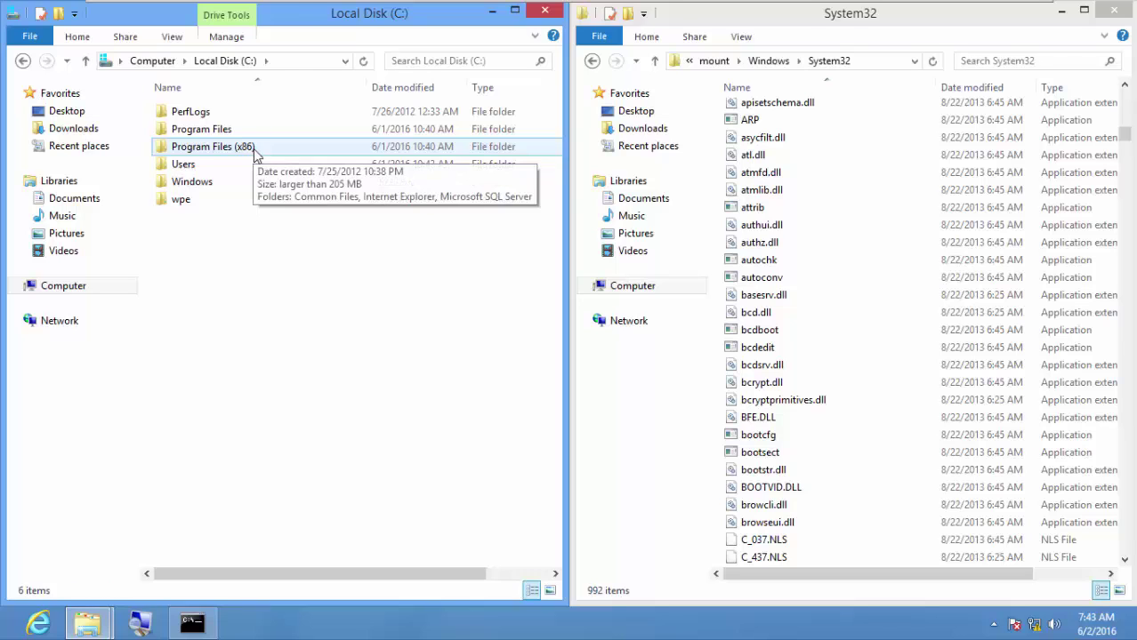
double_click(253, 151)
double_click(265, 255)
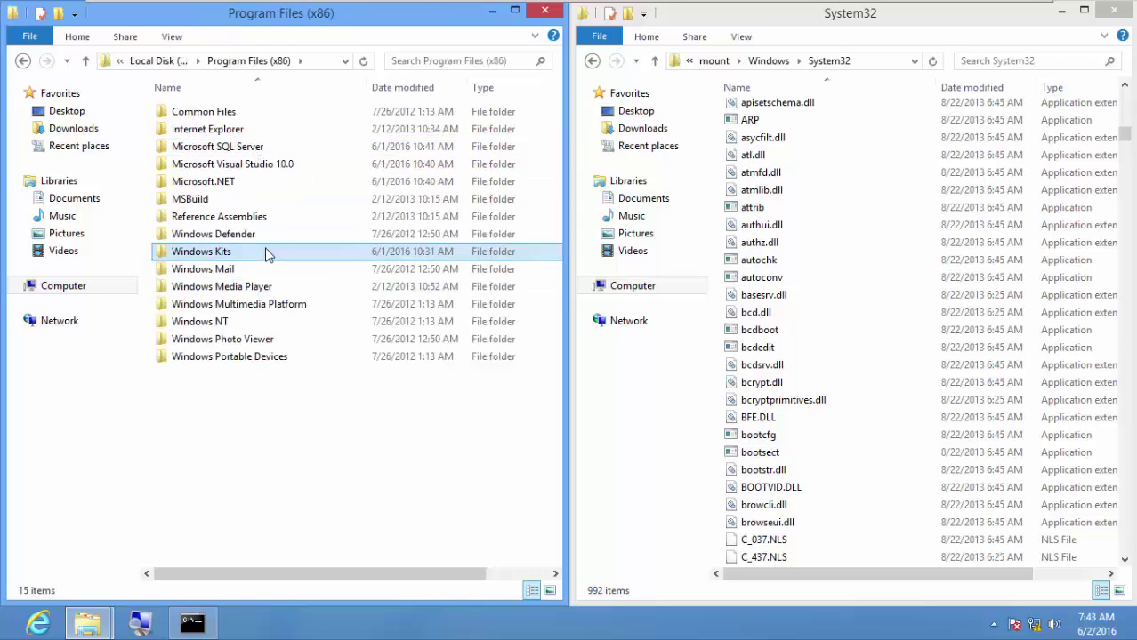
double_click(233, 115)
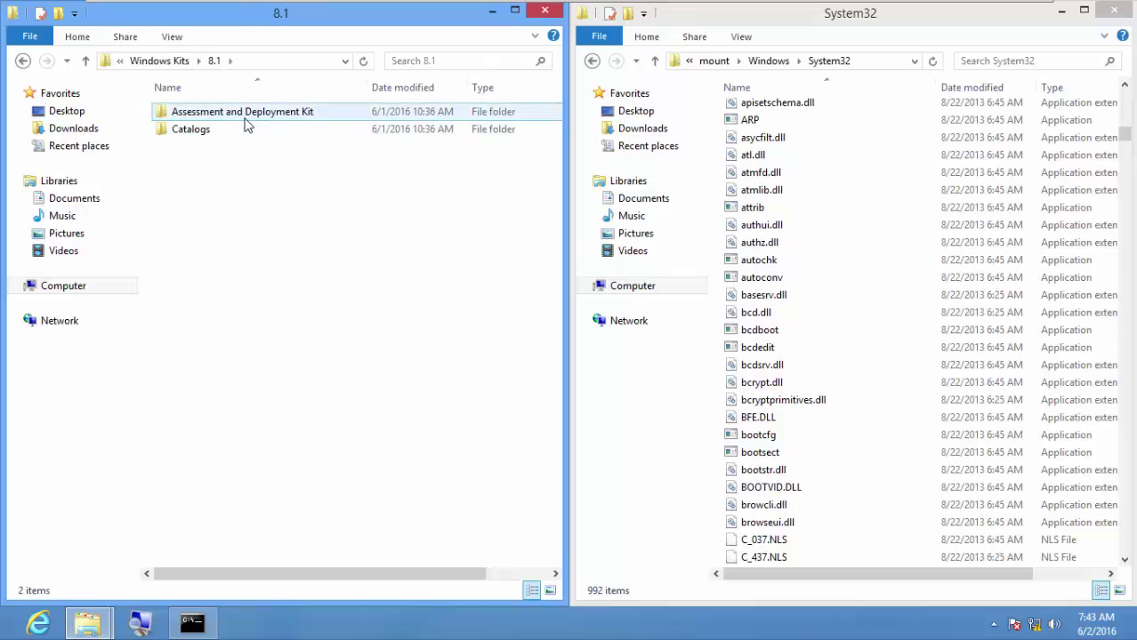
double_click(245, 115)
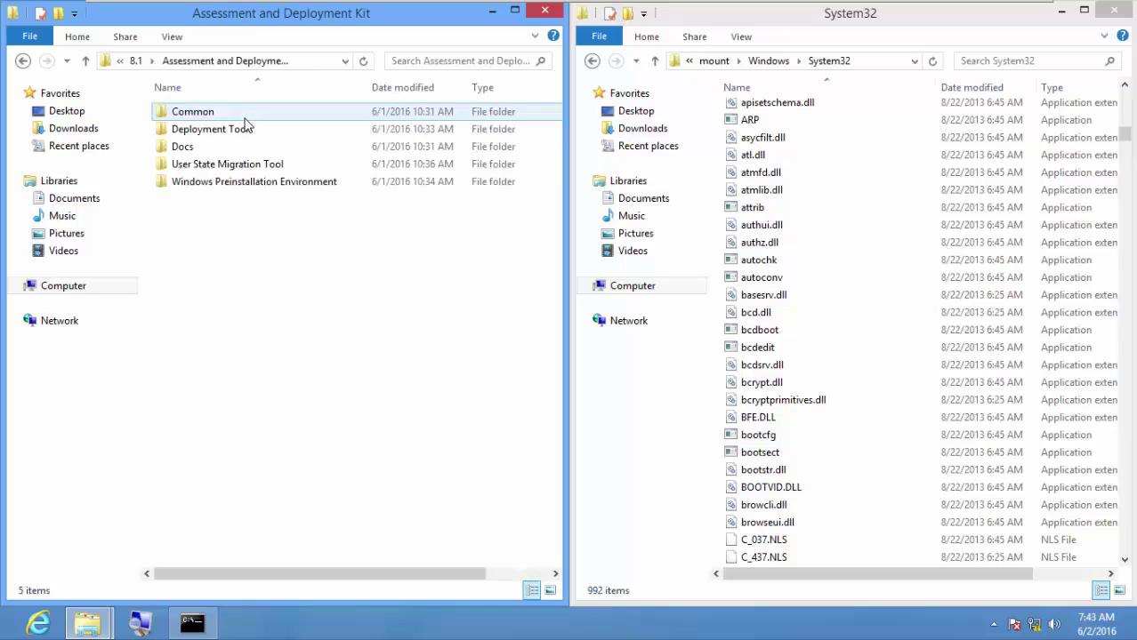
click(213, 182)
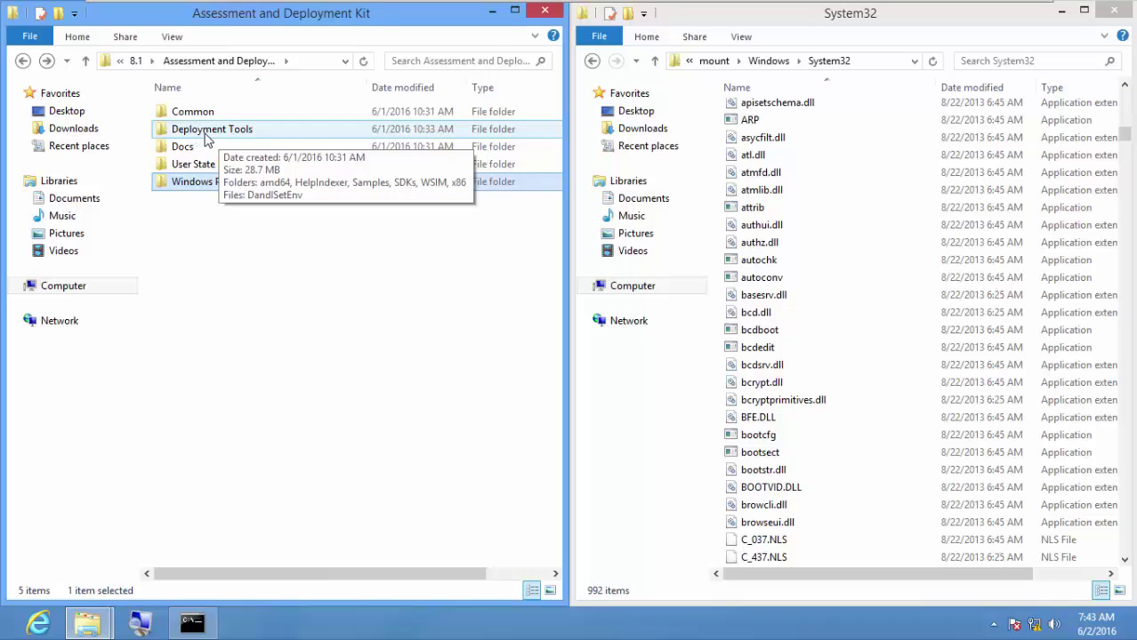
Step: Open Deployment Tools\amd64\DISM and select imagex
double_click(206, 131)
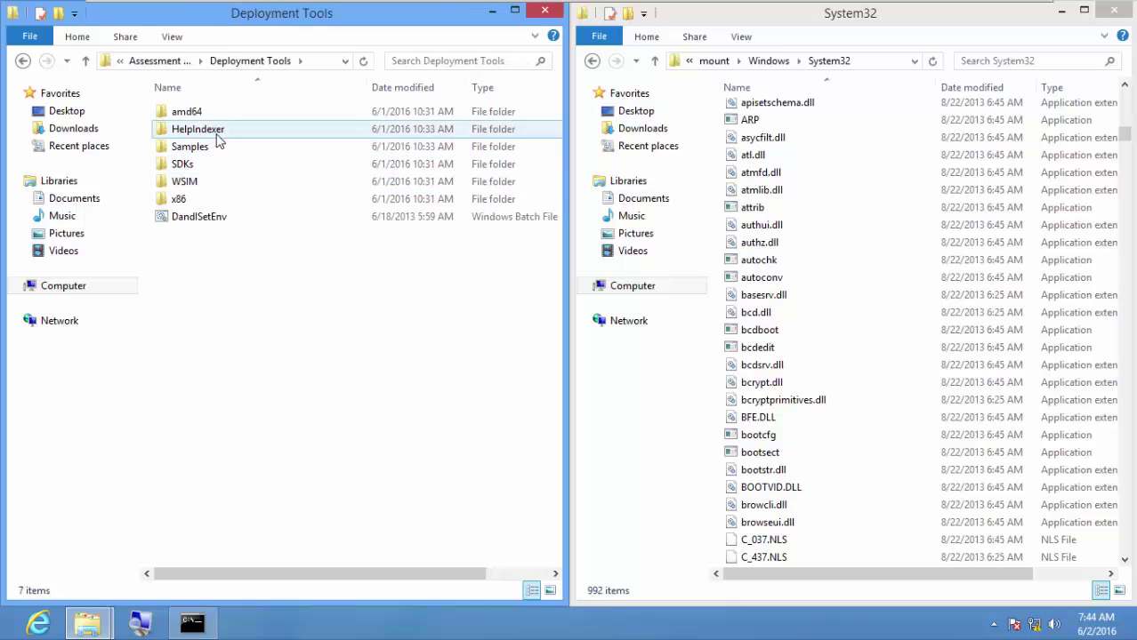
double_click(199, 114)
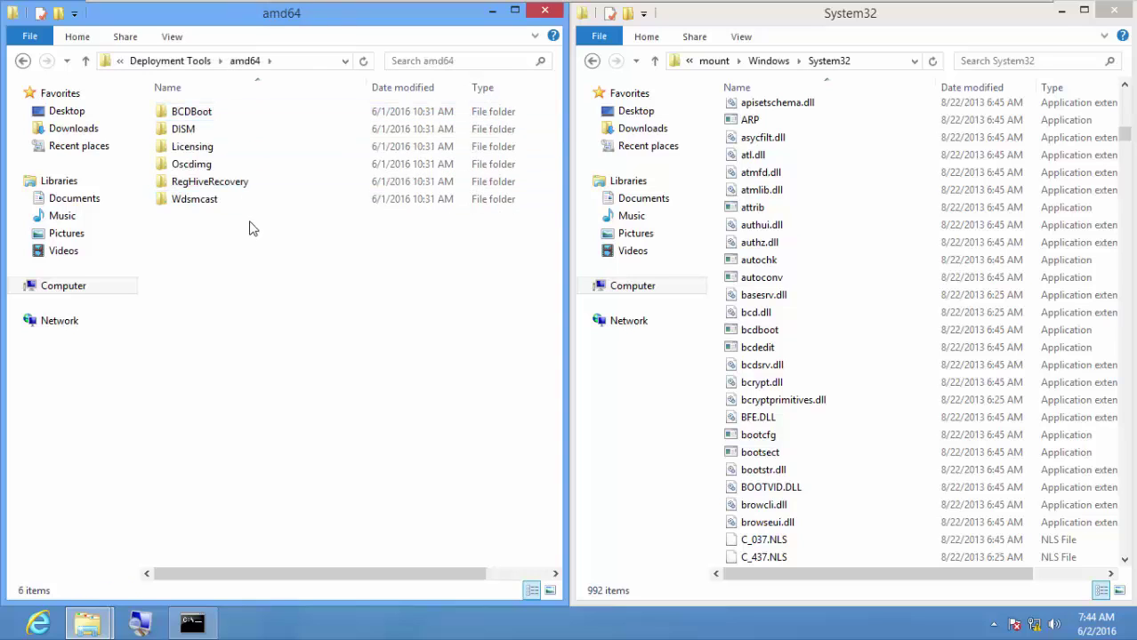
double_click(205, 135)
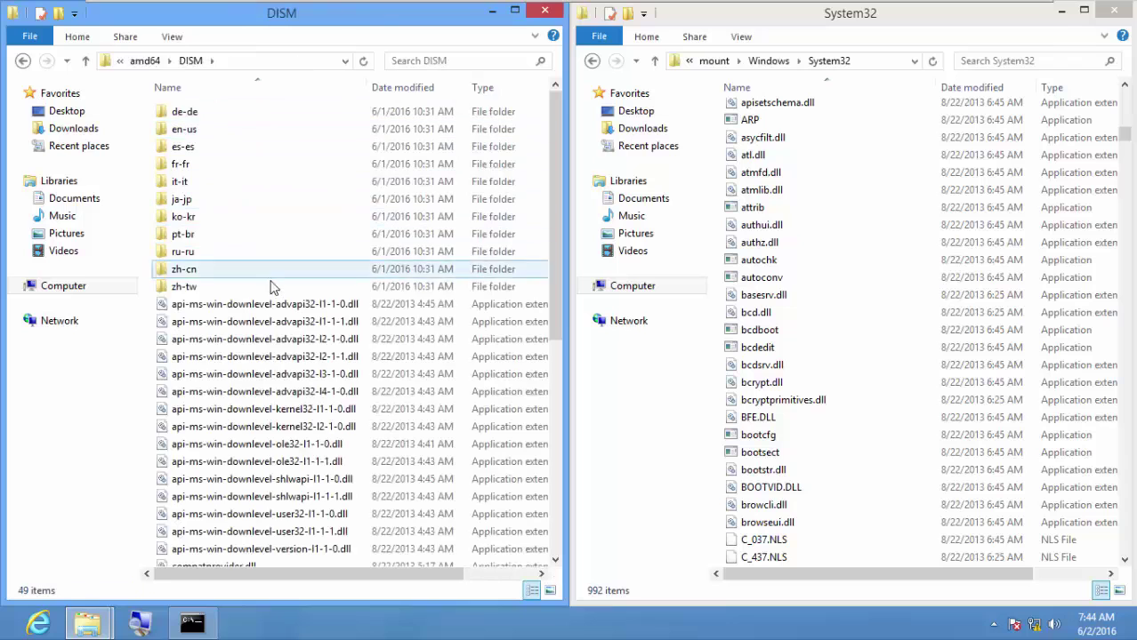
scroll(298, 287, down, 3)
scroll(315, 262, down, 3)
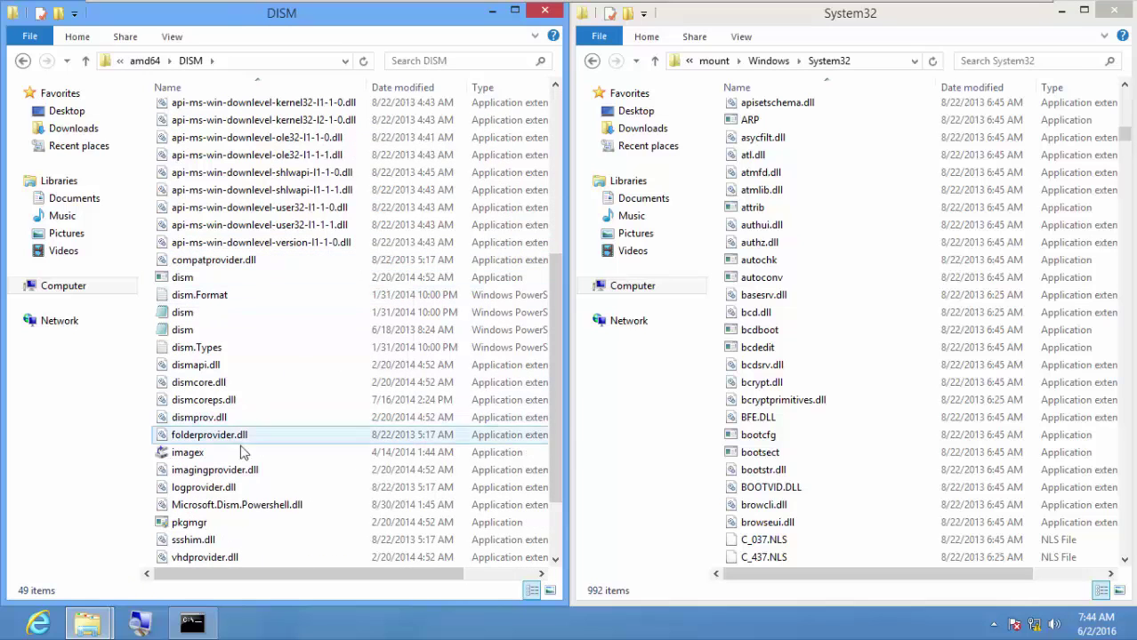
click(295, 455)
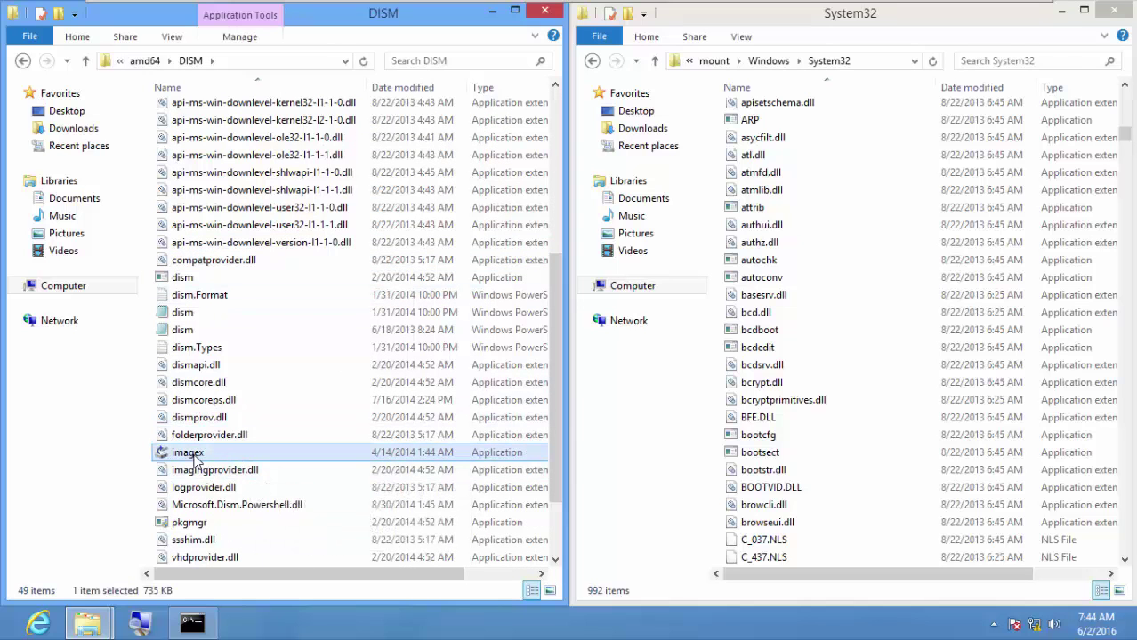
mouse_move(195, 456)
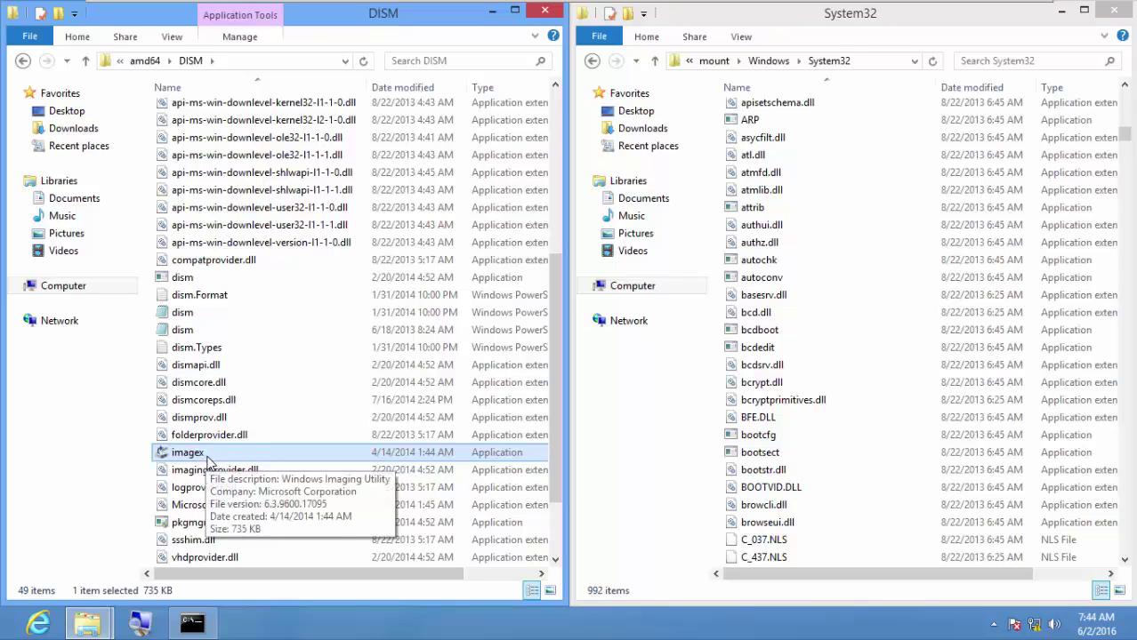
Step: Copy imagex, then browse to C:\wpe\mount\Windows\System32 in the right-hand window
right_click(209, 457)
click(281, 360)
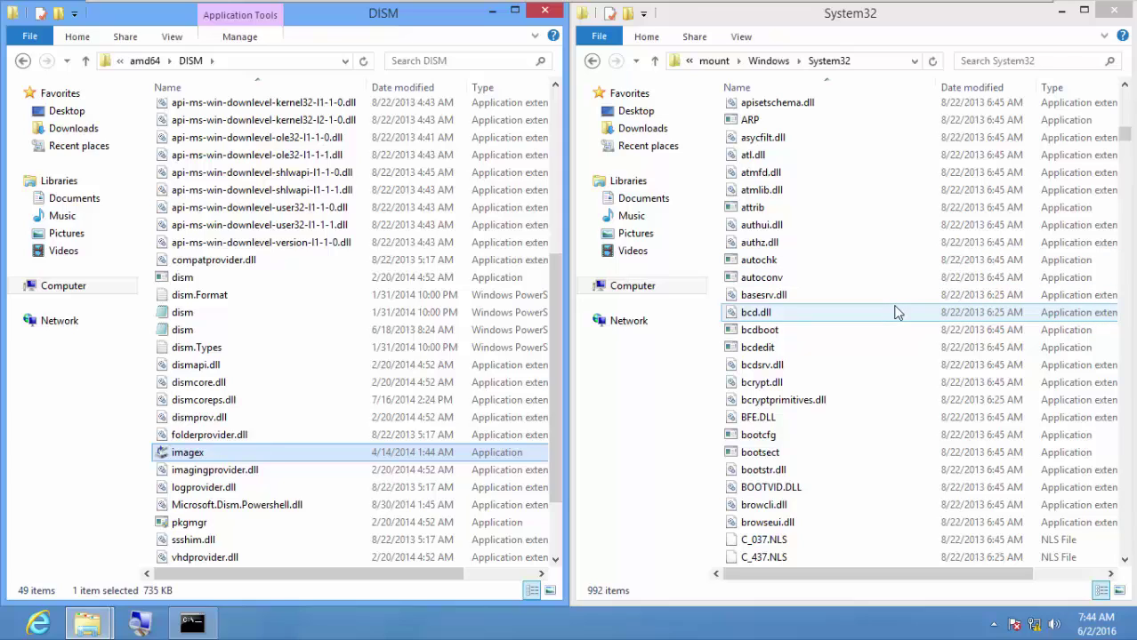
click(654, 292)
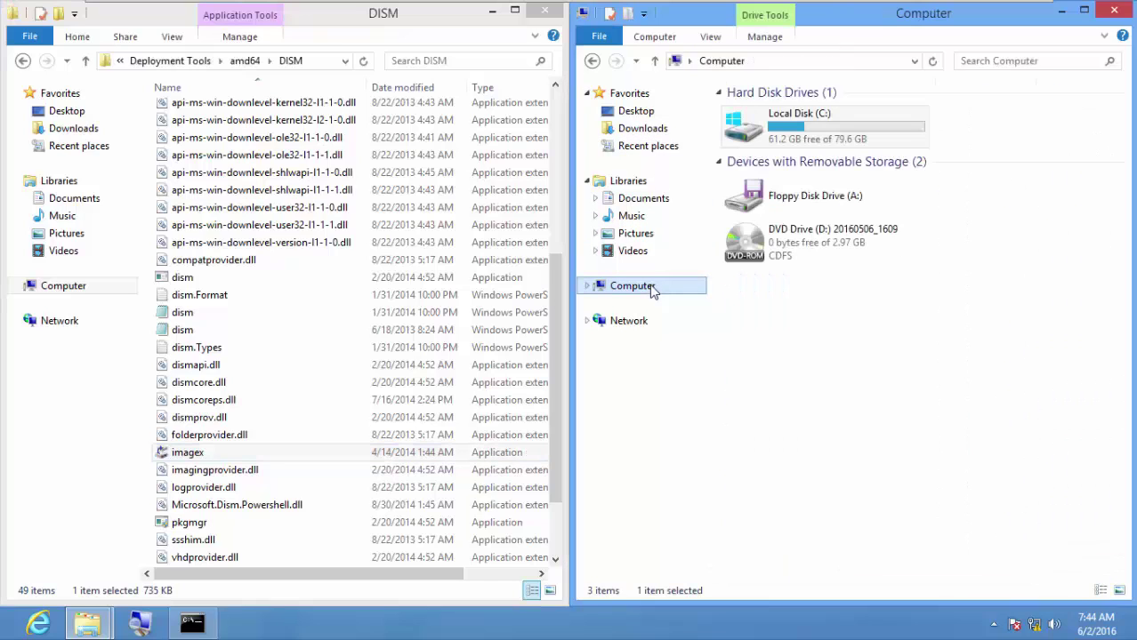
double_click(829, 137)
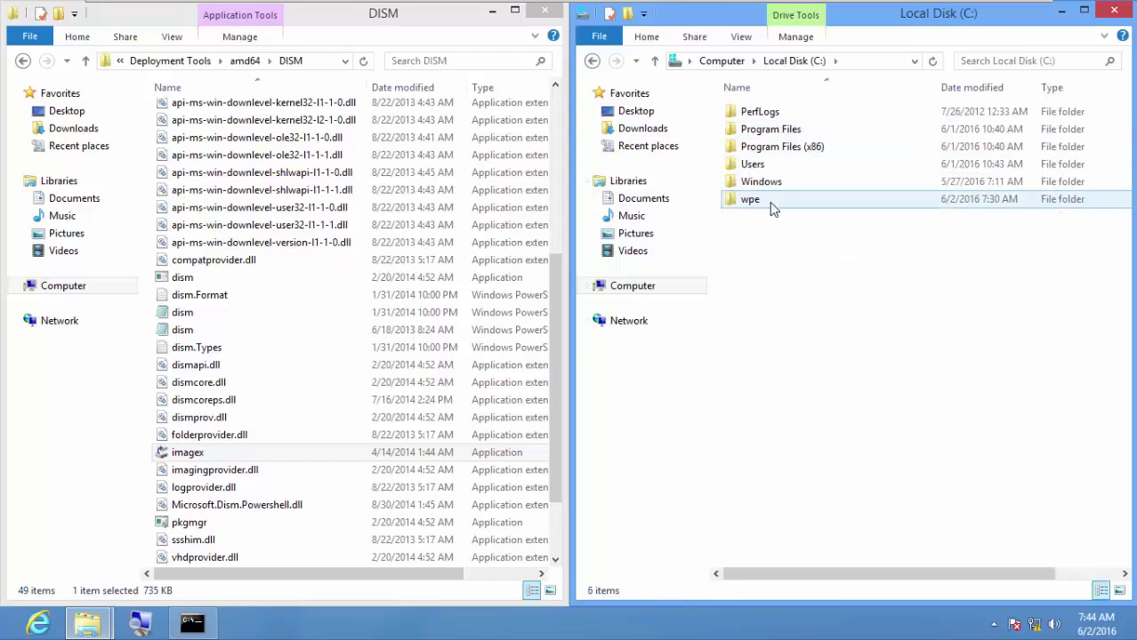
double_click(772, 204)
double_click(780, 148)
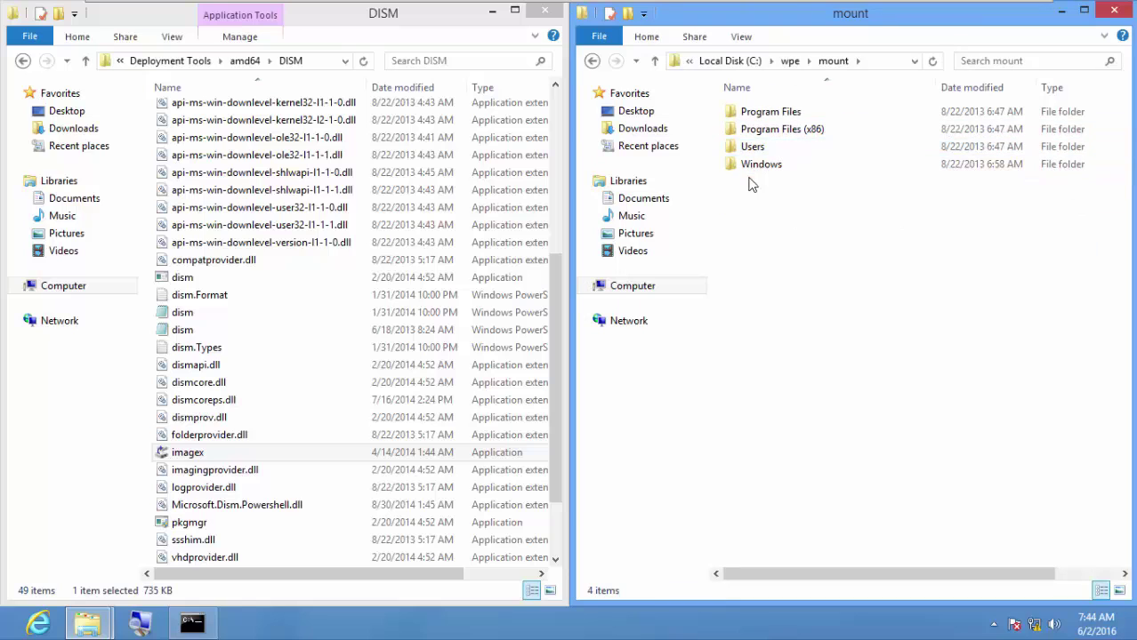
mouse_move(770, 169)
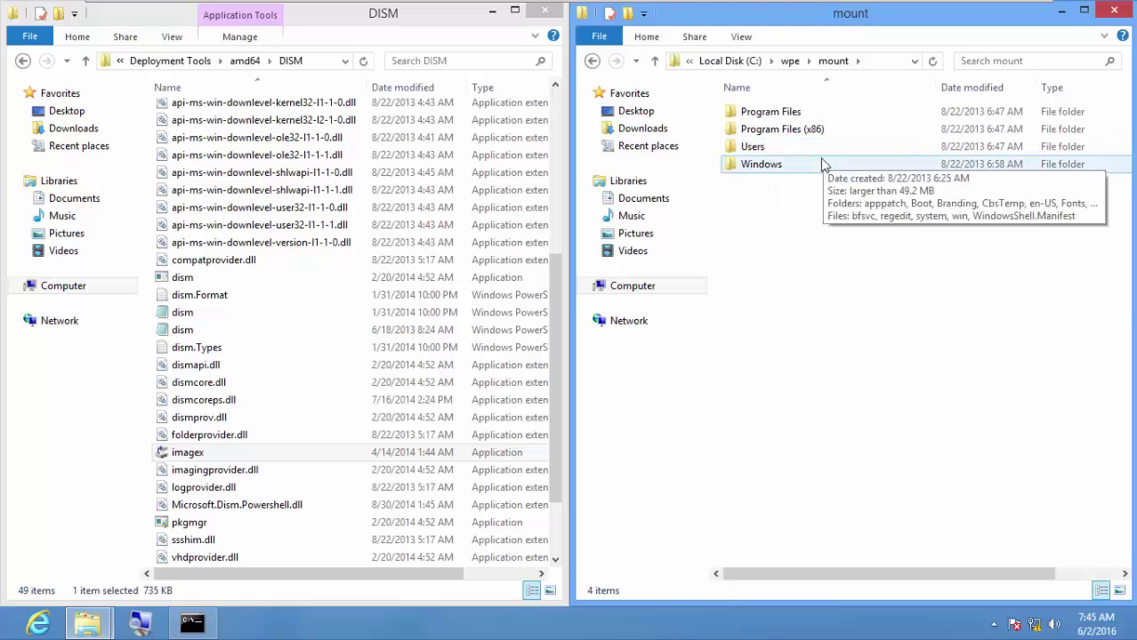
double_click(817, 169)
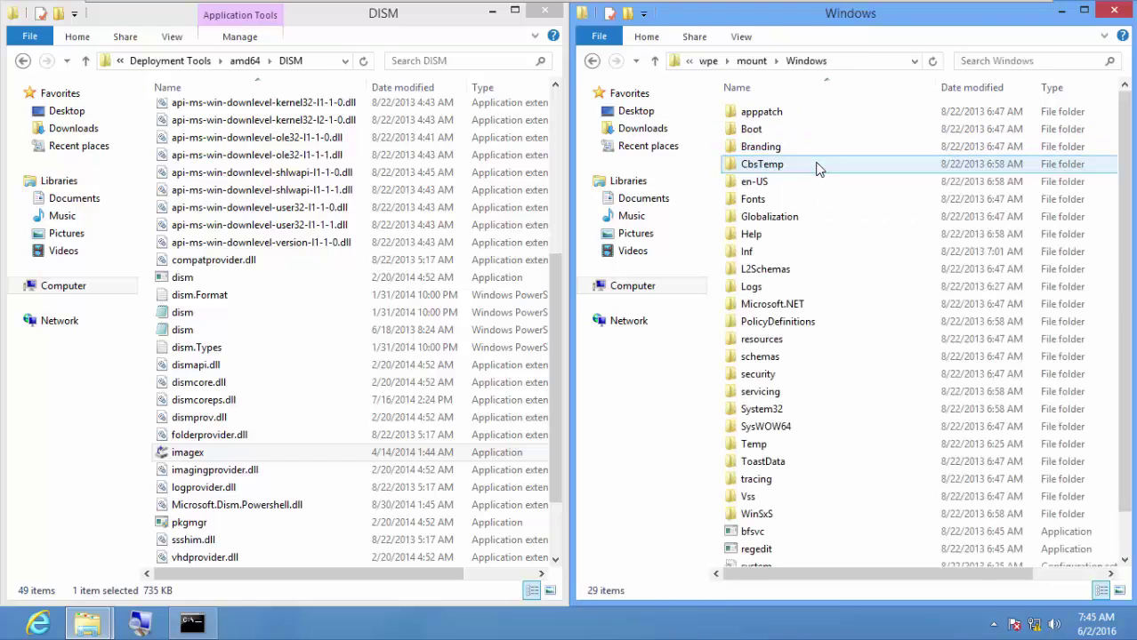
click(794, 414)
double_click(792, 411)
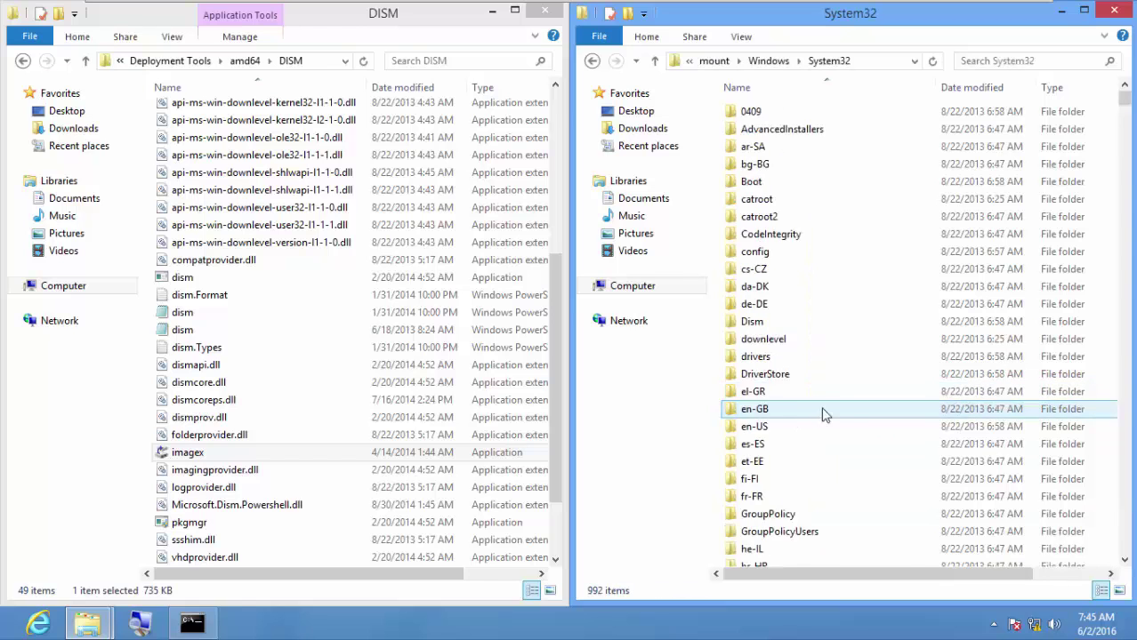
scroll(923, 374, down, 20)
scroll(922, 380, down, 4)
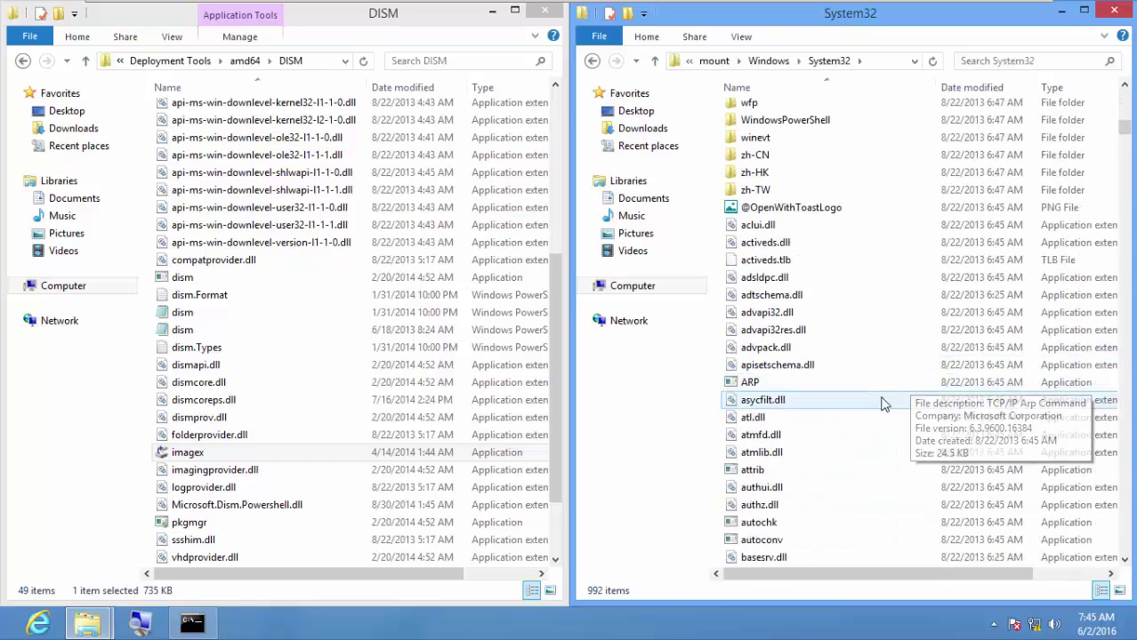
Step: Paste imagex (735 KB) into System32, approving the administrator permission prompt with Continue
right_click(877, 341)
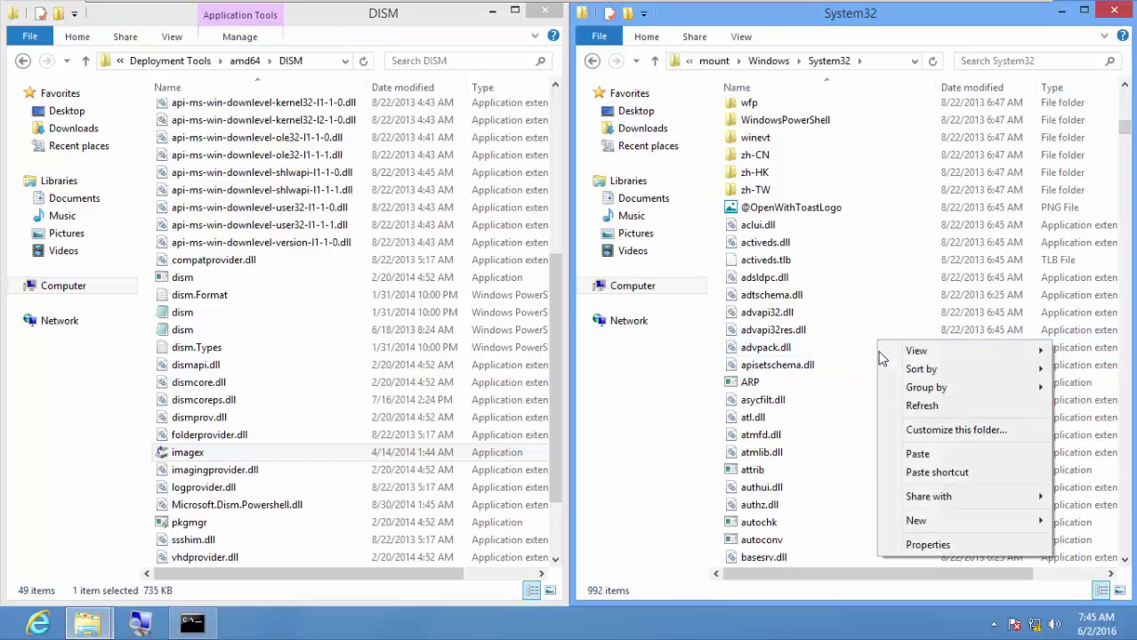
click(917, 454)
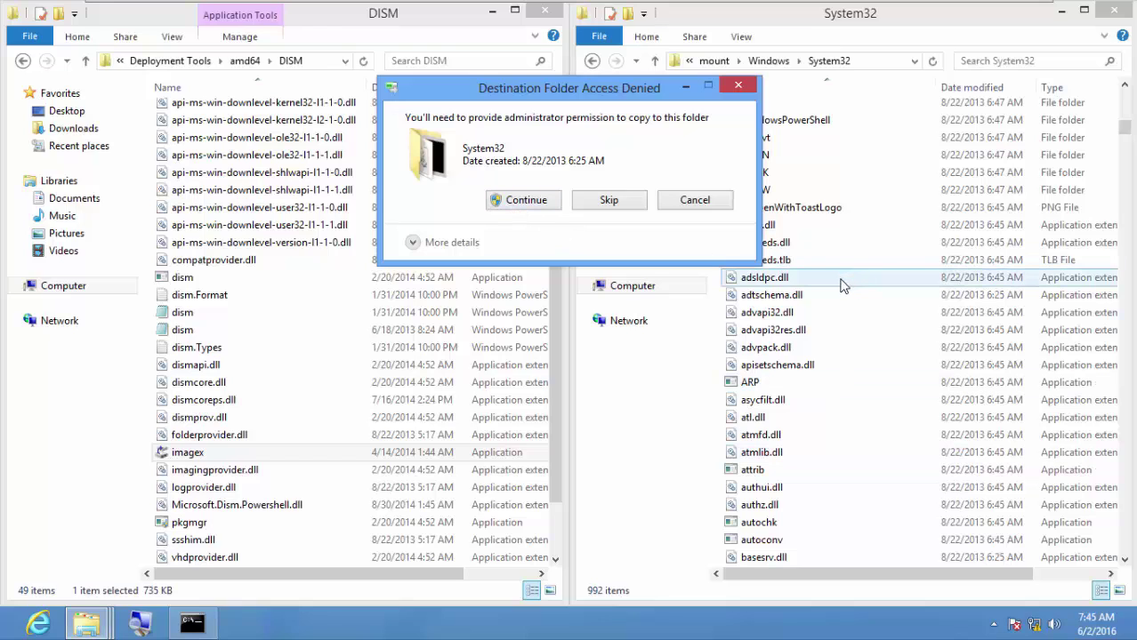
click(524, 203)
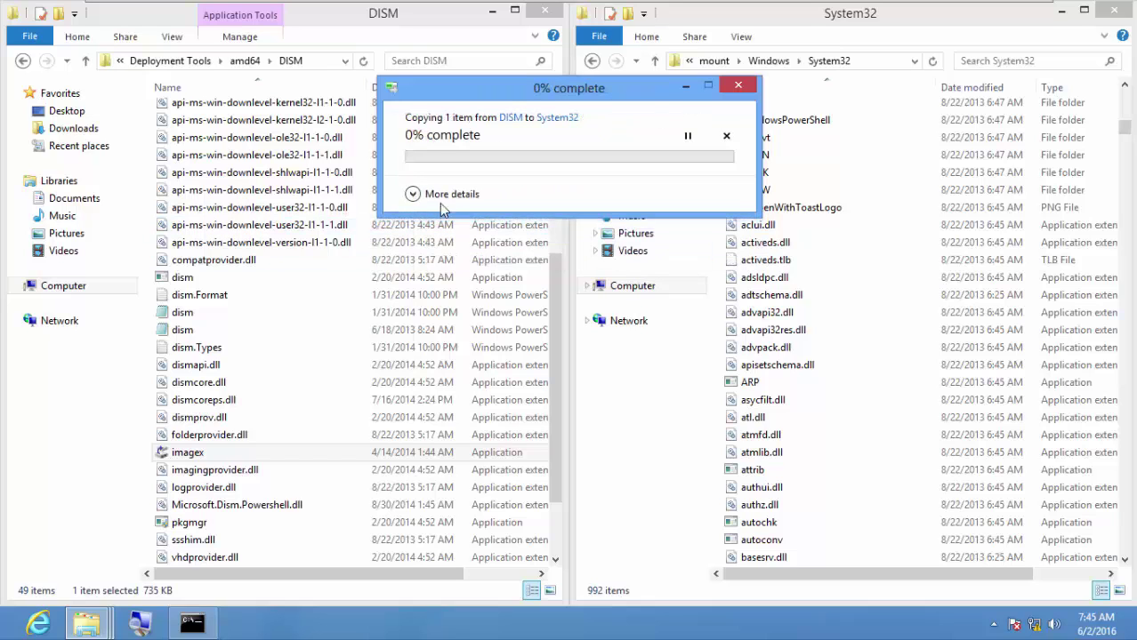
click(414, 194)
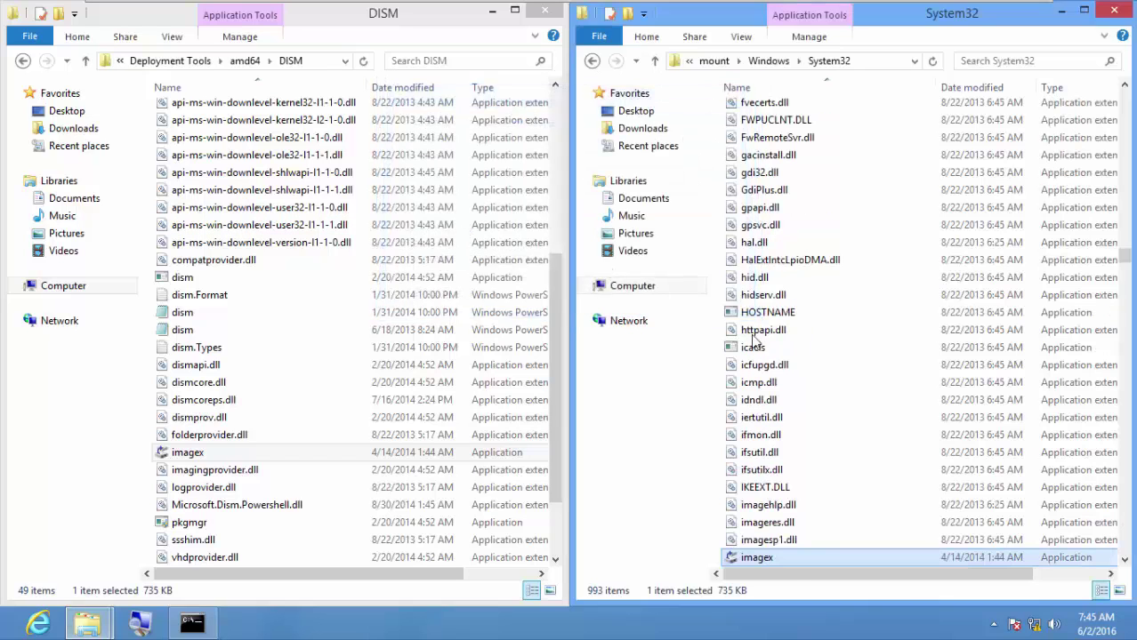
scroll(925, 333, down, 3)
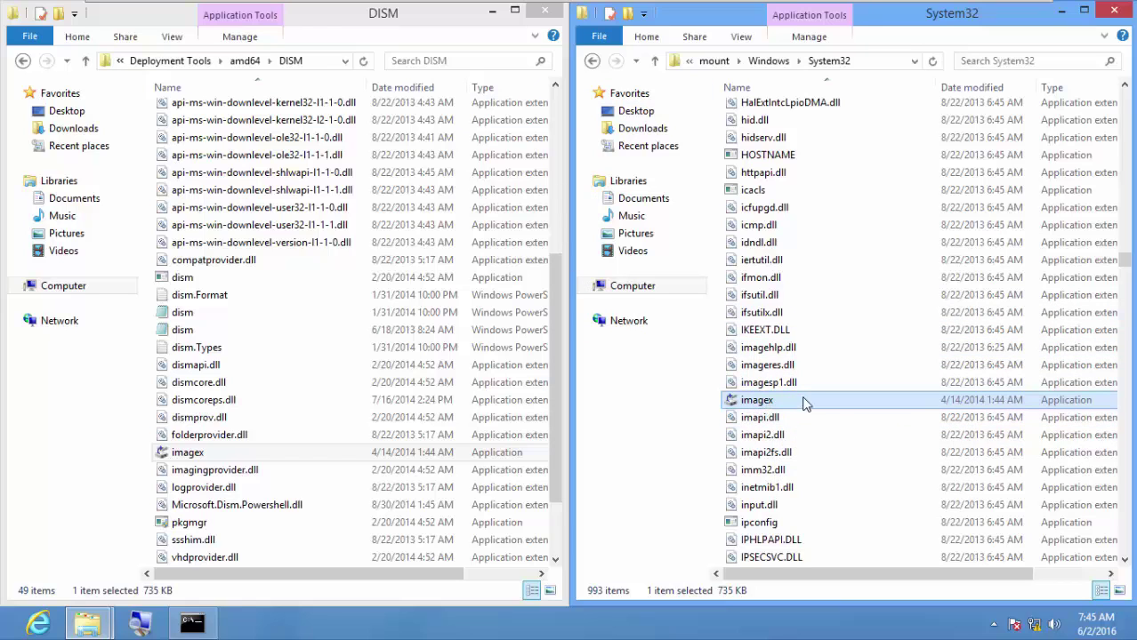
mouse_move(857, 400)
Step: Close the DISM and System32 File Explorer windows
click(541, 11)
click(1116, 12)
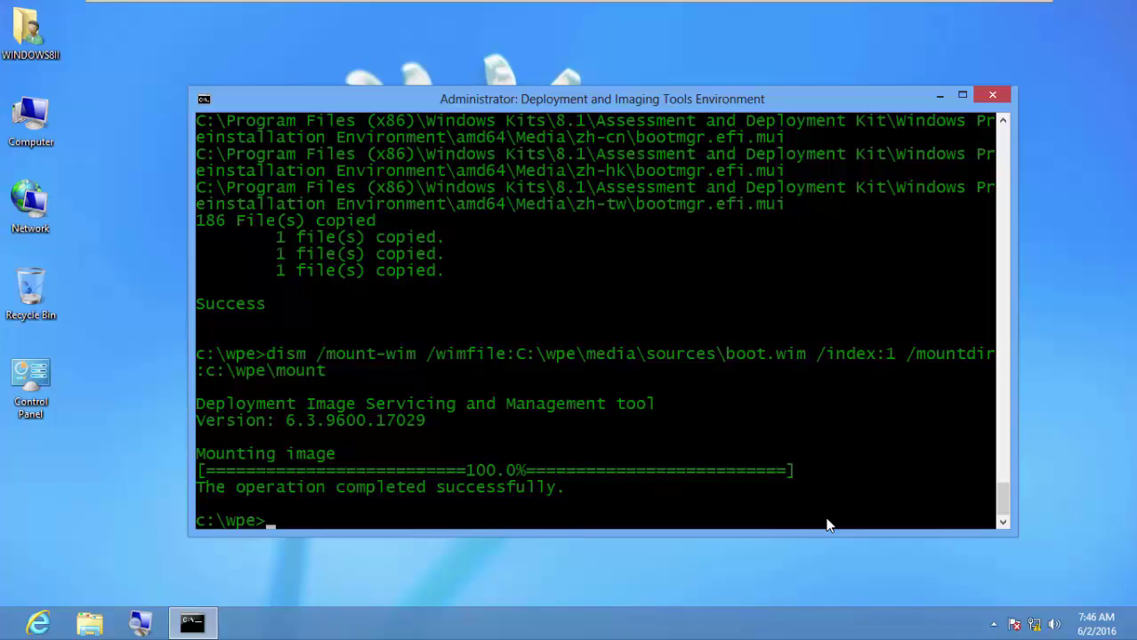
Step: Run dism /unmount-wim /mountdir:c:\wpe\mount /commit, correcting a mistyped path first
text(dism /unmount)
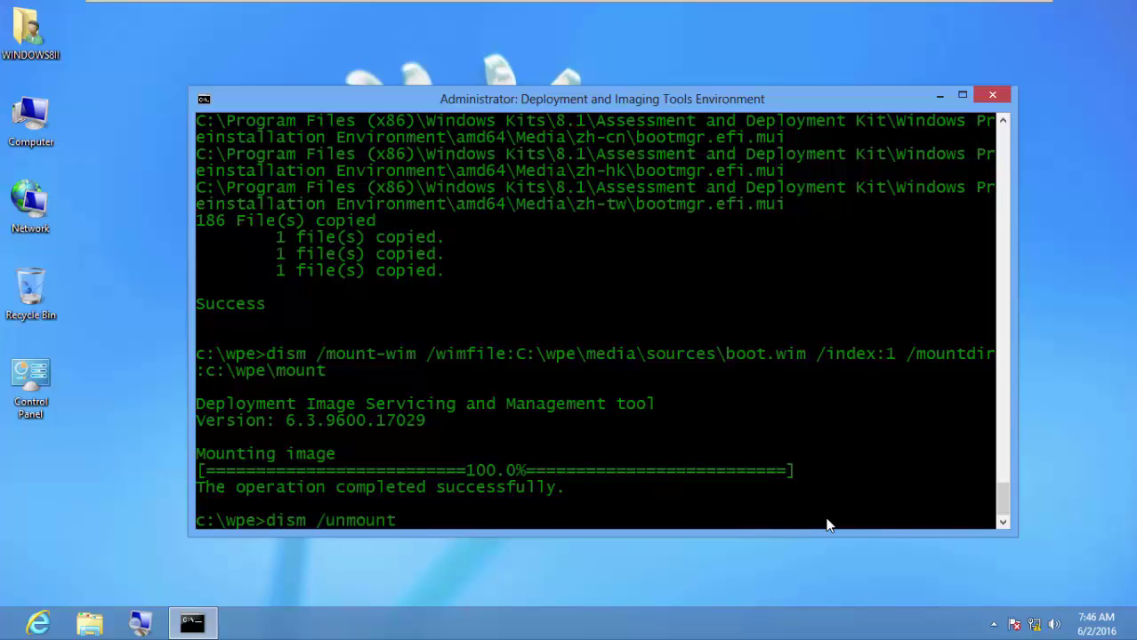
text(-wim)
text(/mount)
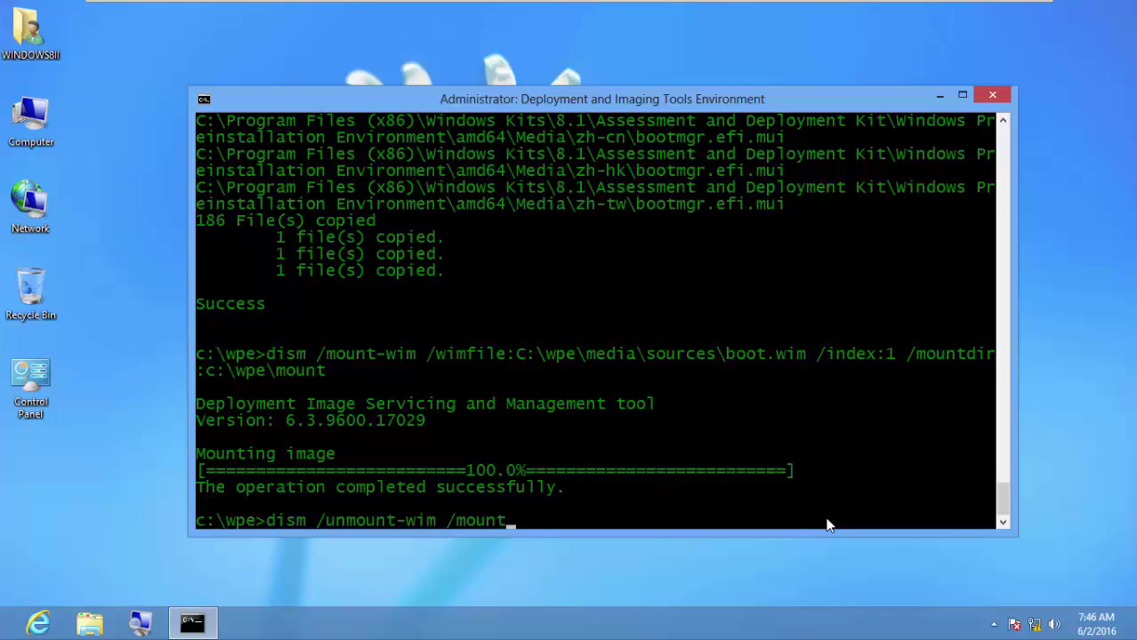
text(dir)
text(:c:wpe)
key(Left)
key(Left)
key(Left)
key(BackSpace)
key(End)
key(BackSpace)
key(BackSpace)
key(BackSpace)
text(:\wpe\)
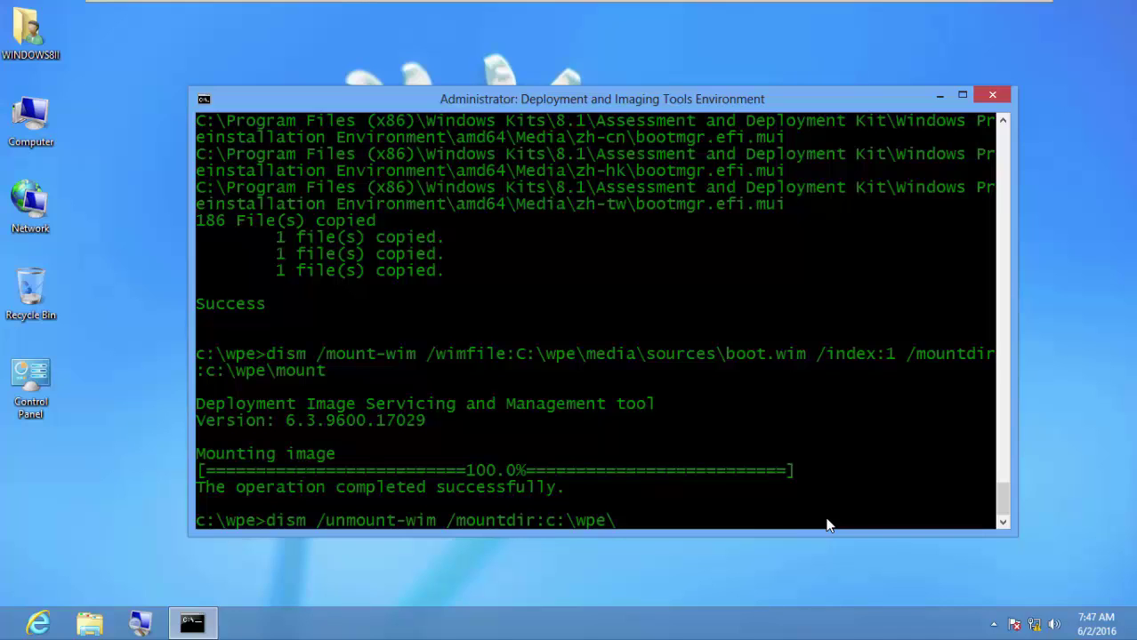
text(mount /commit)
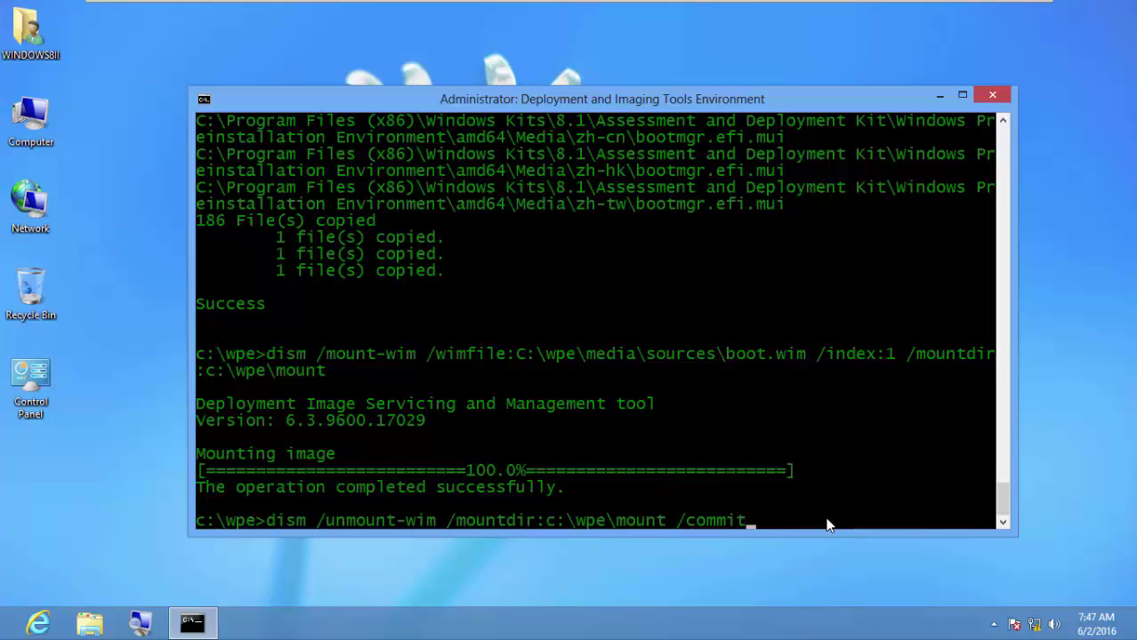
key(Return)
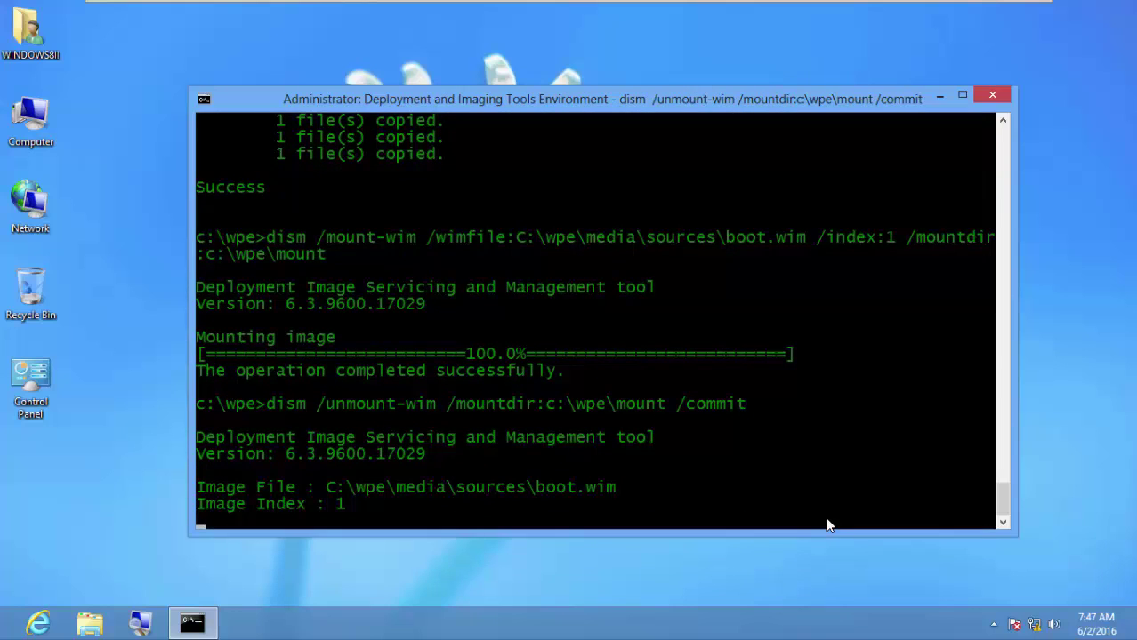
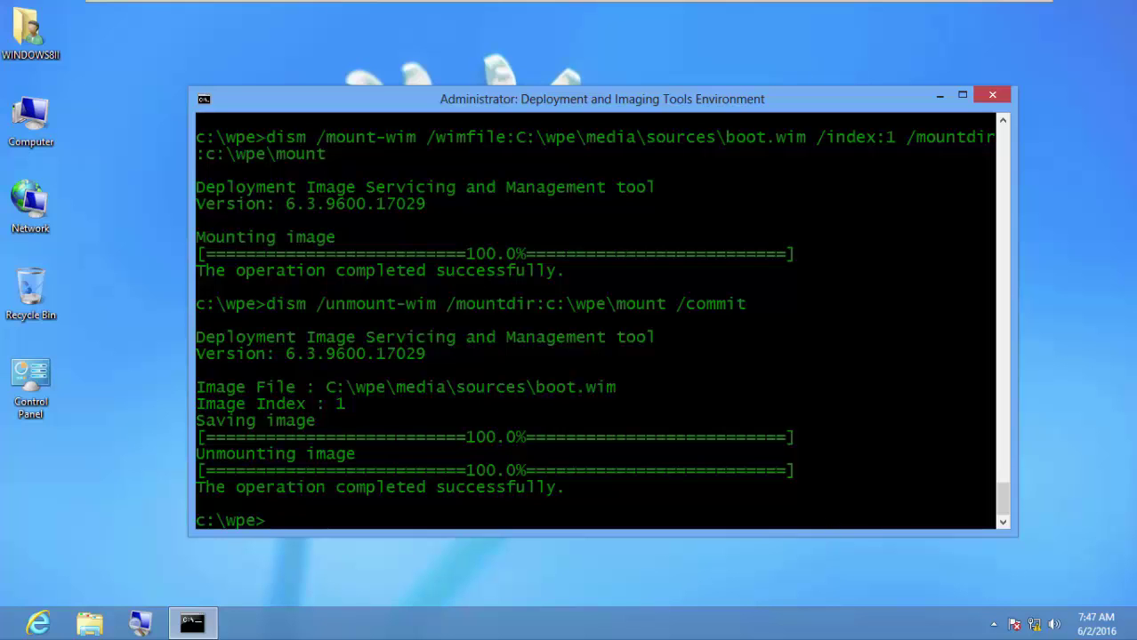
Step: Check the contents of the c:\wpe media folder in Explorer, then close the window
double_click(30, 114)
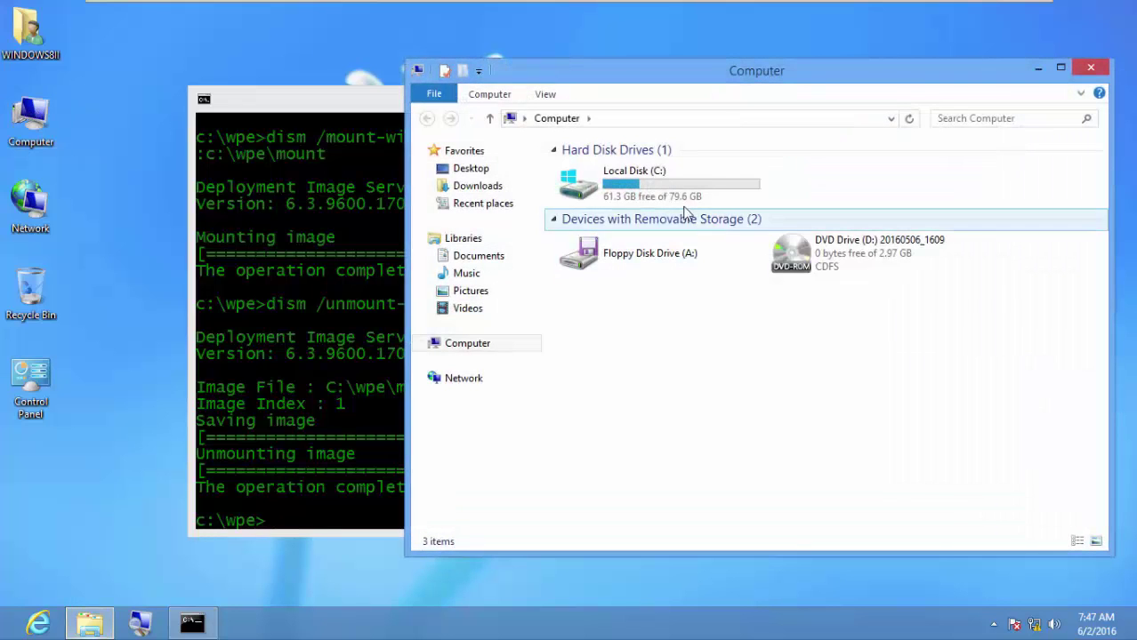
double_click(682, 187)
double_click(621, 258)
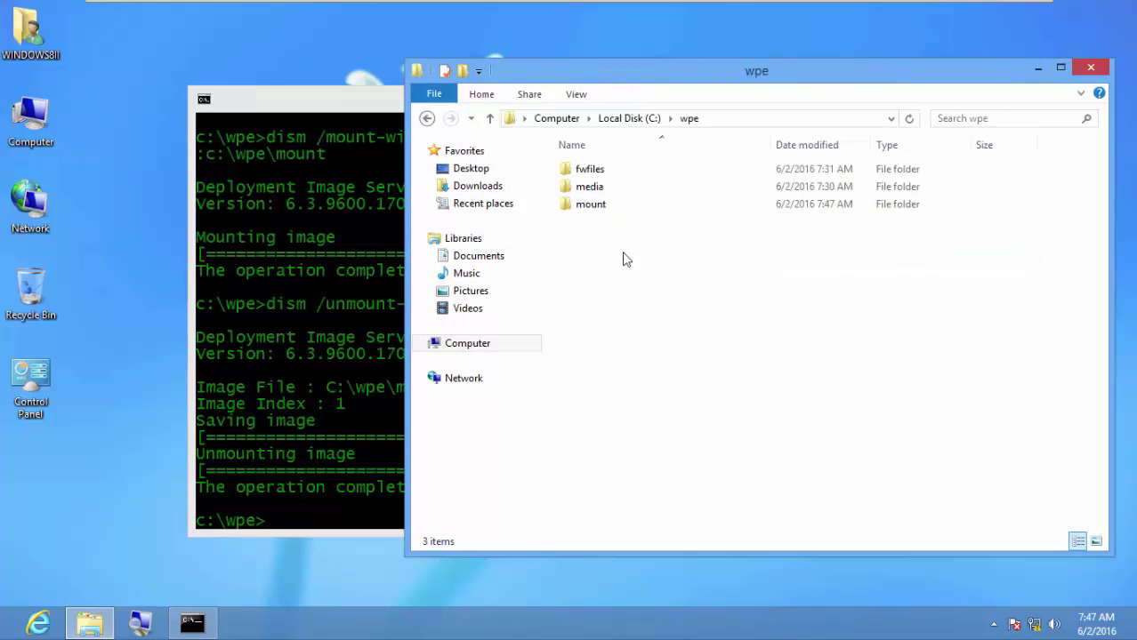
double_click(597, 187)
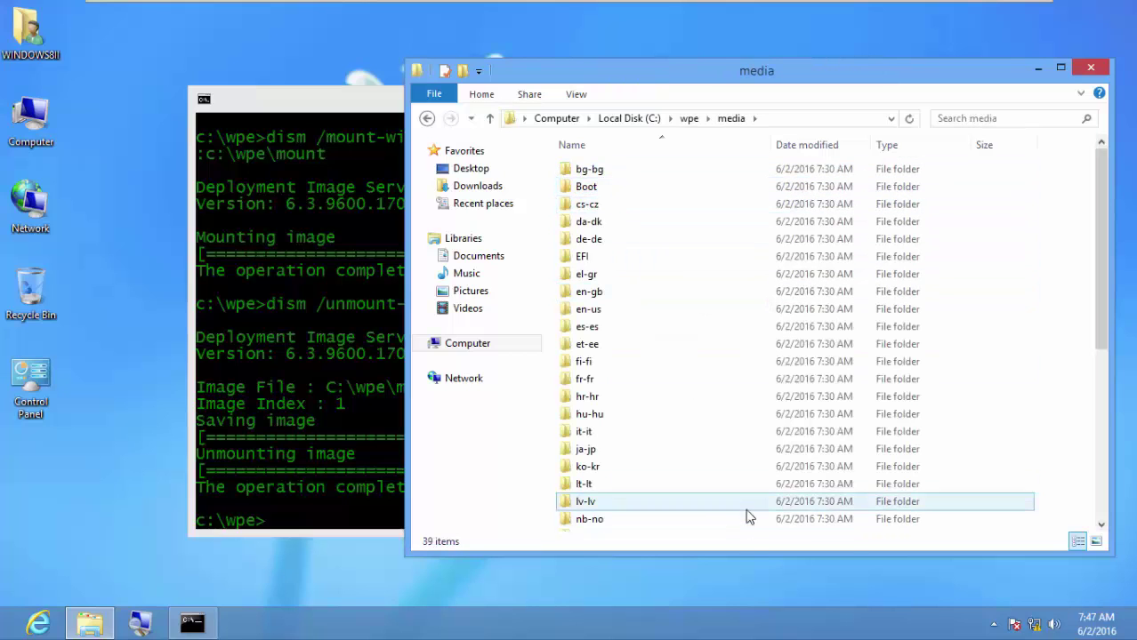
click(1089, 74)
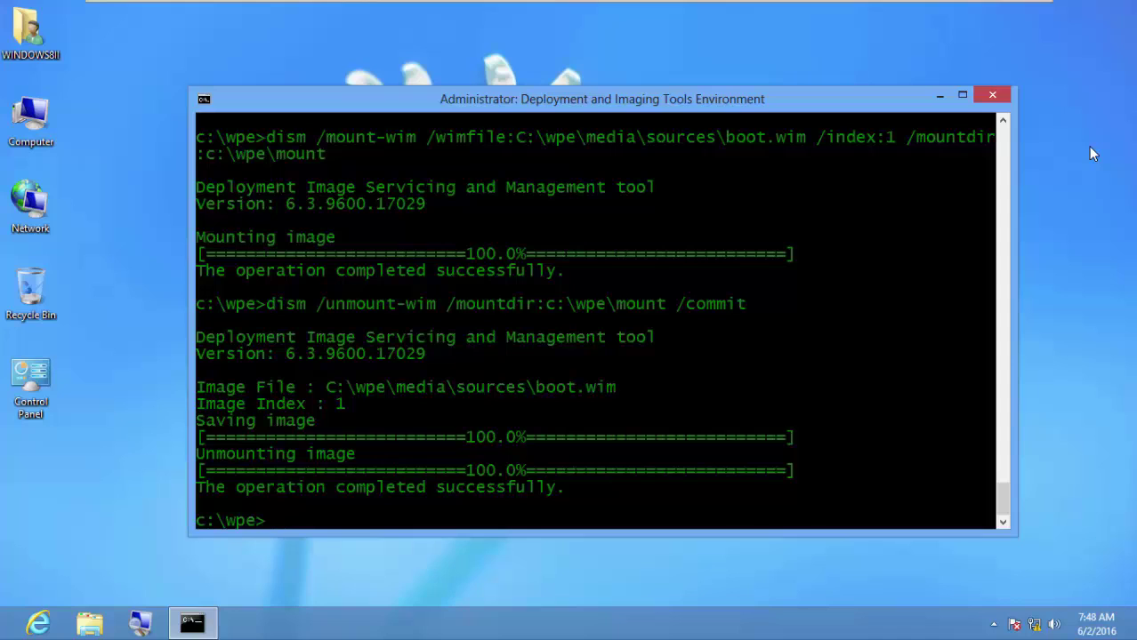
Step: Enter the command makewinpemedia /iso c:\wpe c:\WinPE_amd64.iso without running it
text(makewin)
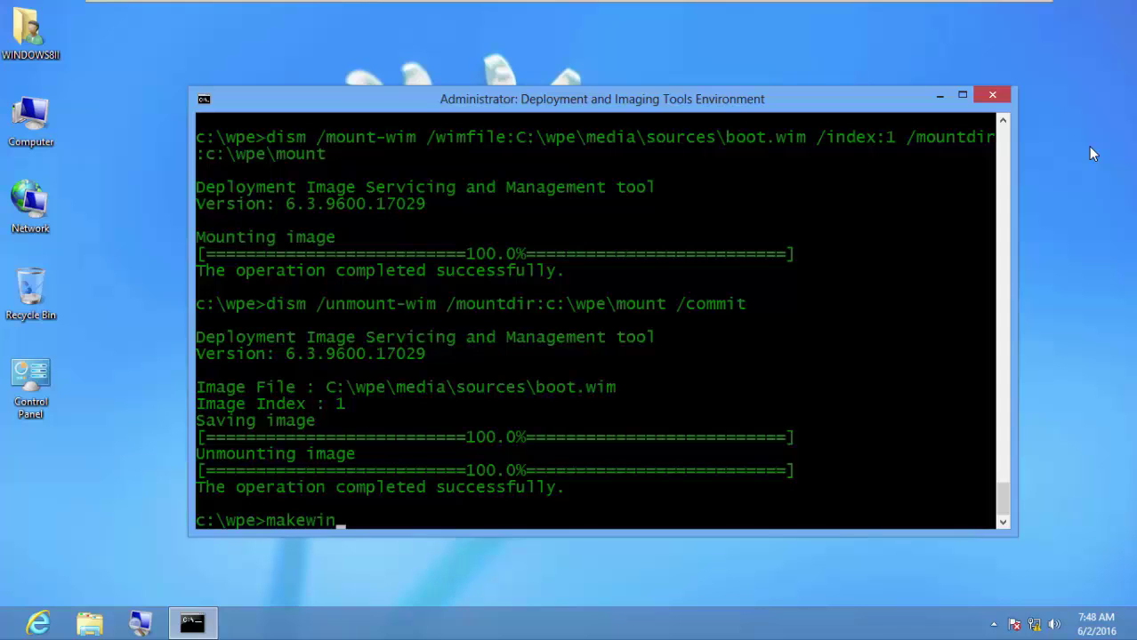
text(pemedia)
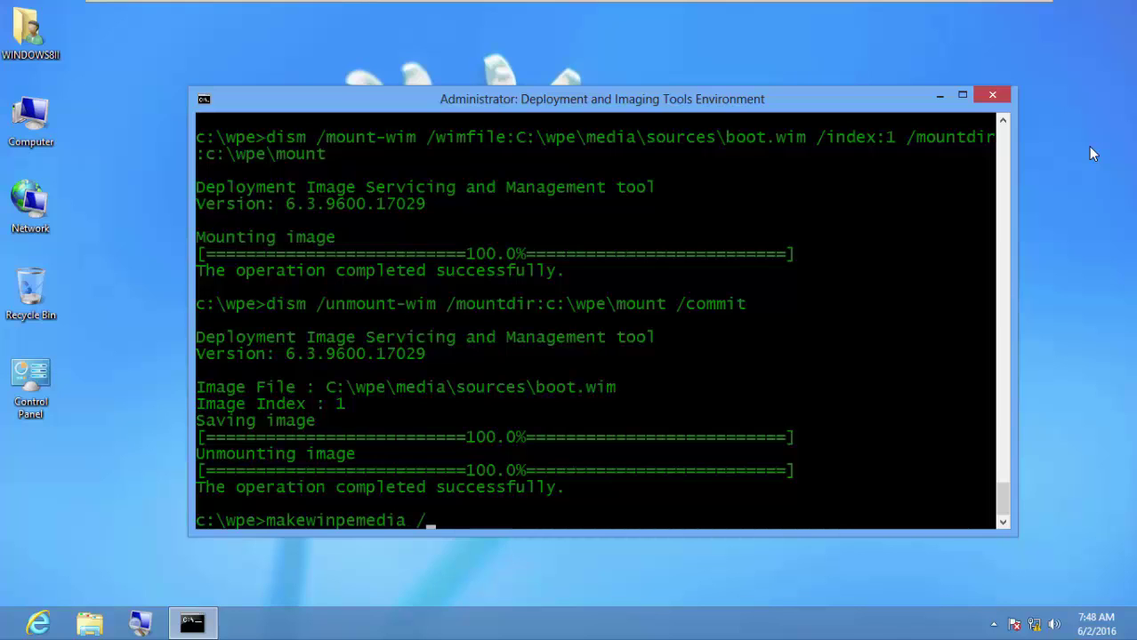
text(/iso c:\wpe)
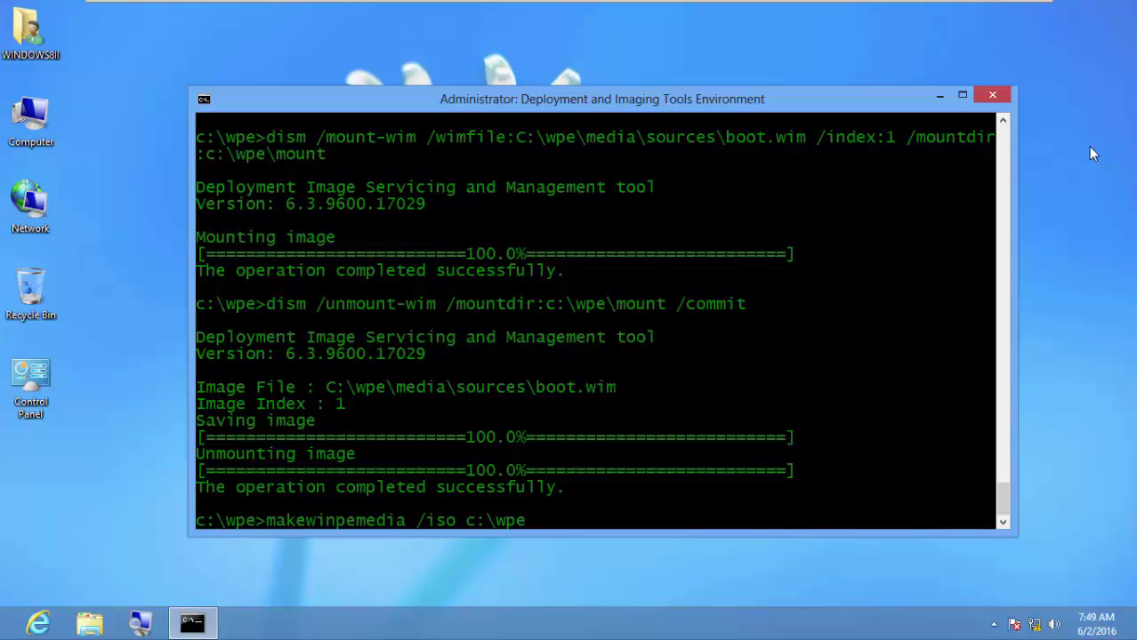
text(c:\WinPE_ amd)
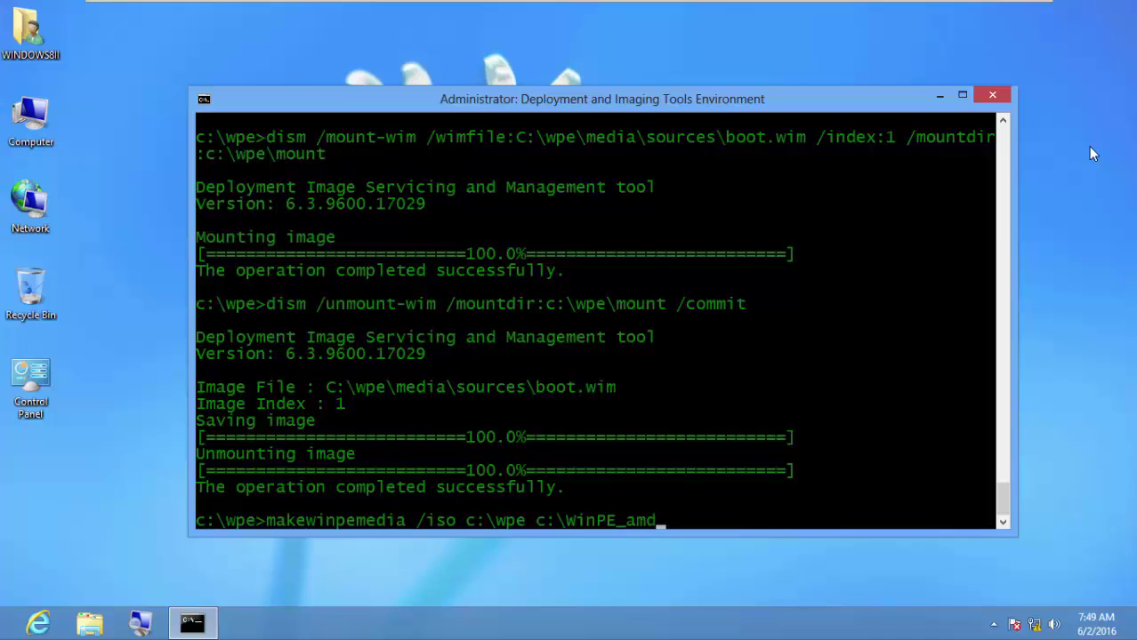
text(64.iso)
Step: Copy the c:\WinPE_amd64.iso path from the console, then run the makewinpemedia command
right_click(574, 523)
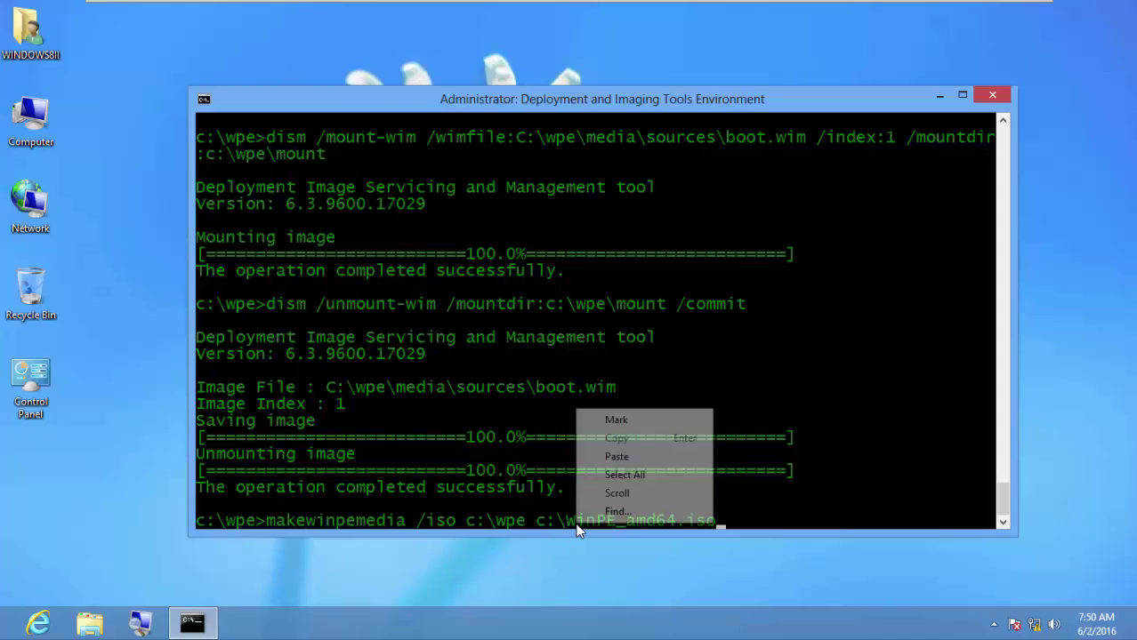
click(617, 422)
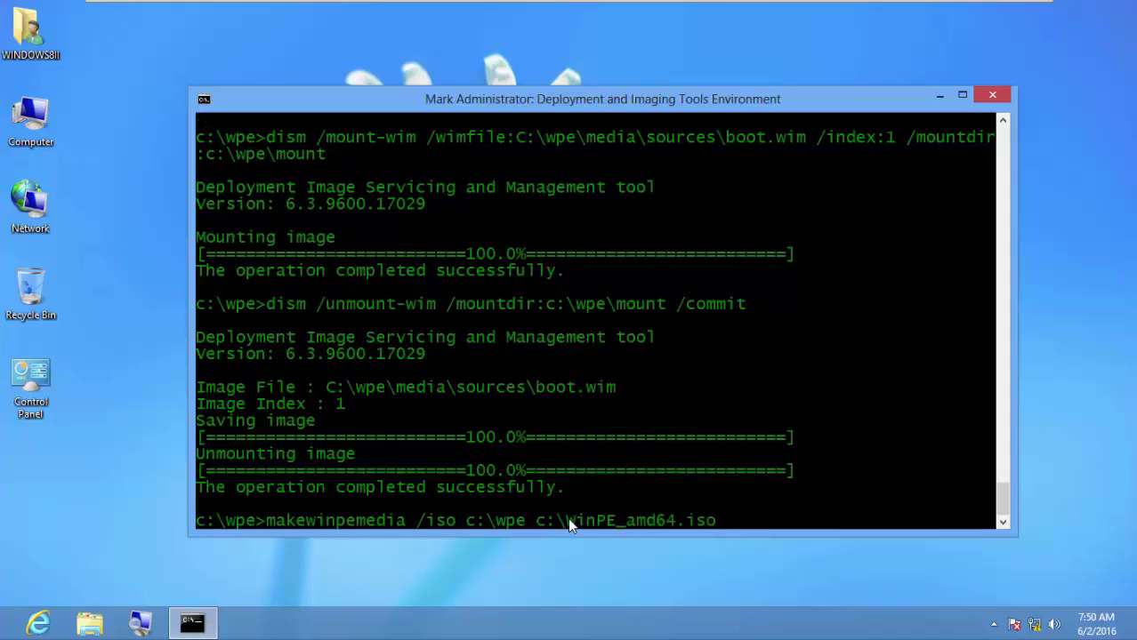
drag(567, 520, 673, 523)
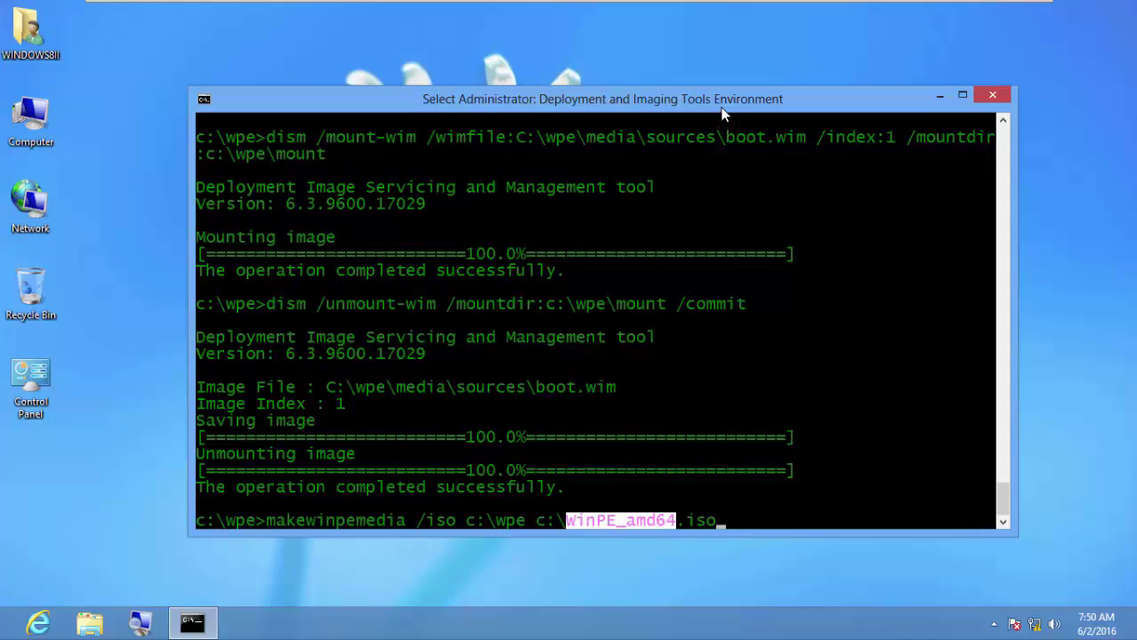
key(Return)
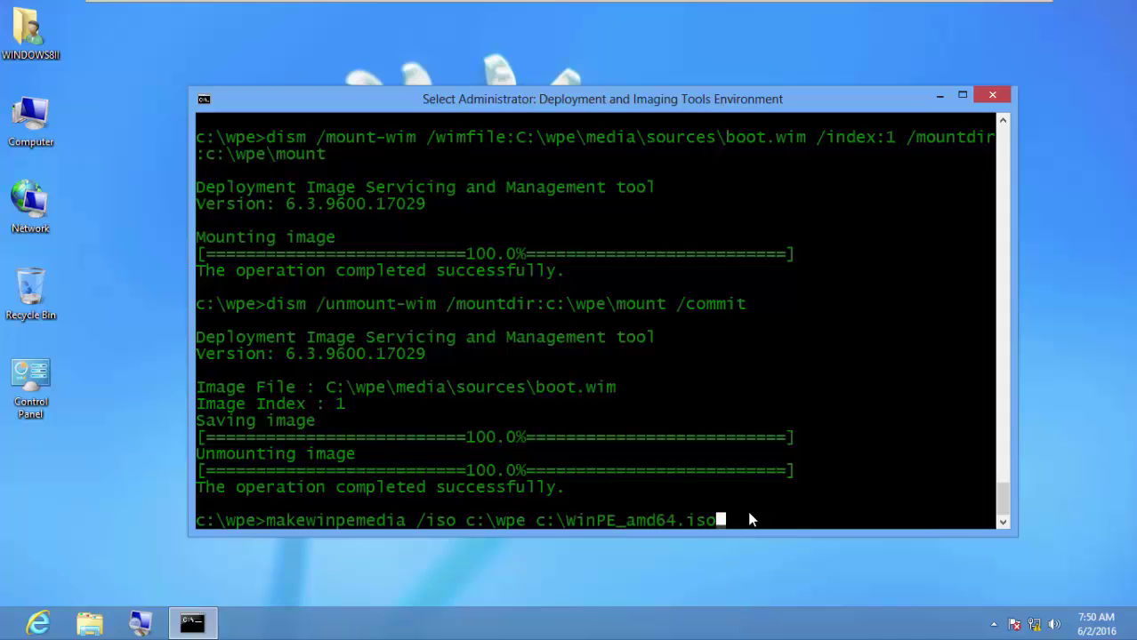
double_click(717, 520)
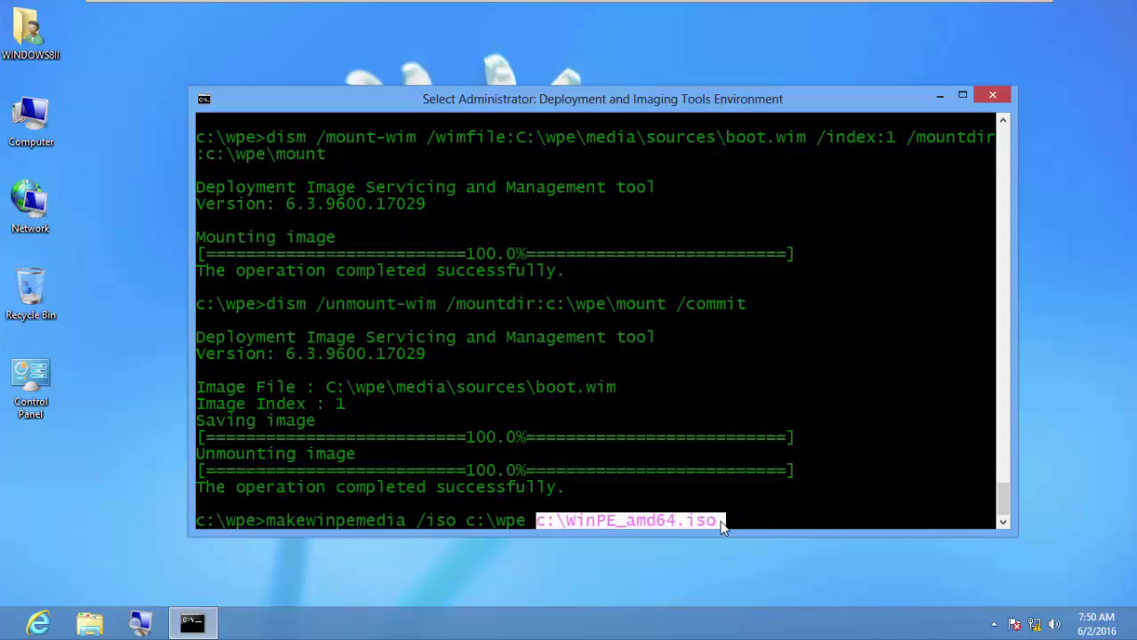
key(Return)
key(Escape)
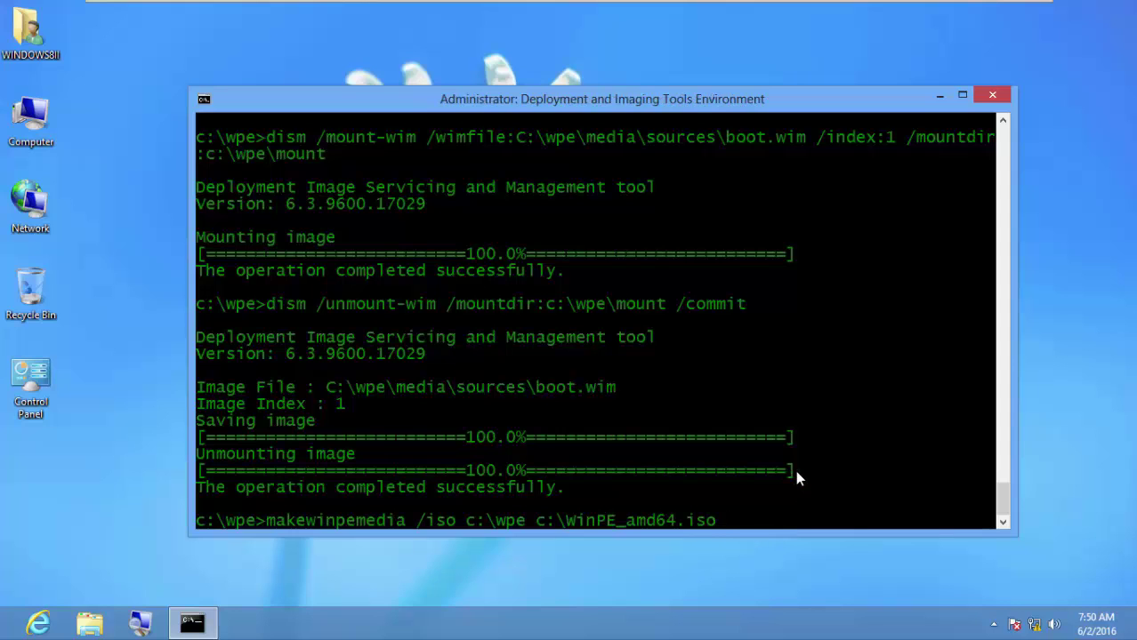
key(Return)
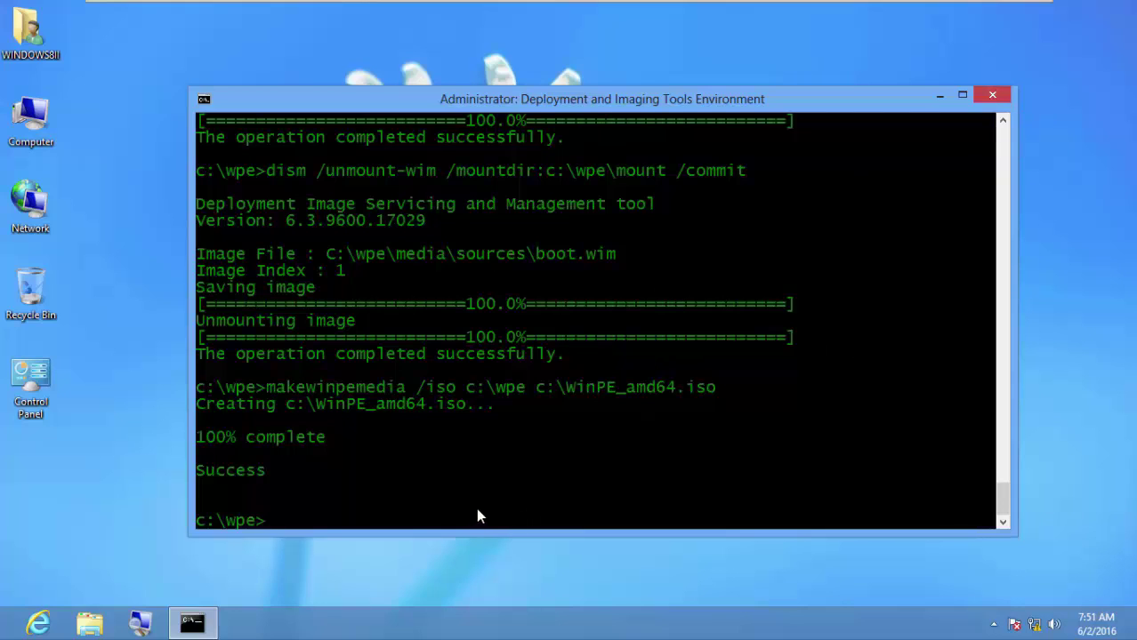
Step: Close the Deployment and Imaging Tools console with the exit command
text(exit)
key(Return)
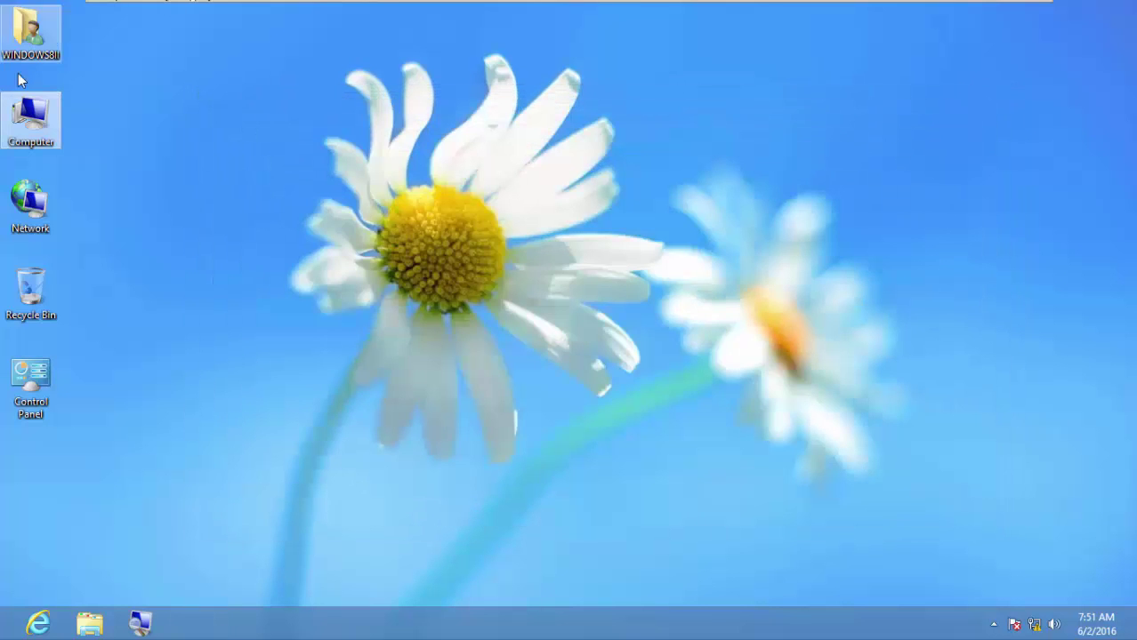
Step: Browse to Local Disk (C:) and copy the WinPE_amd64 disc image
double_click(36, 120)
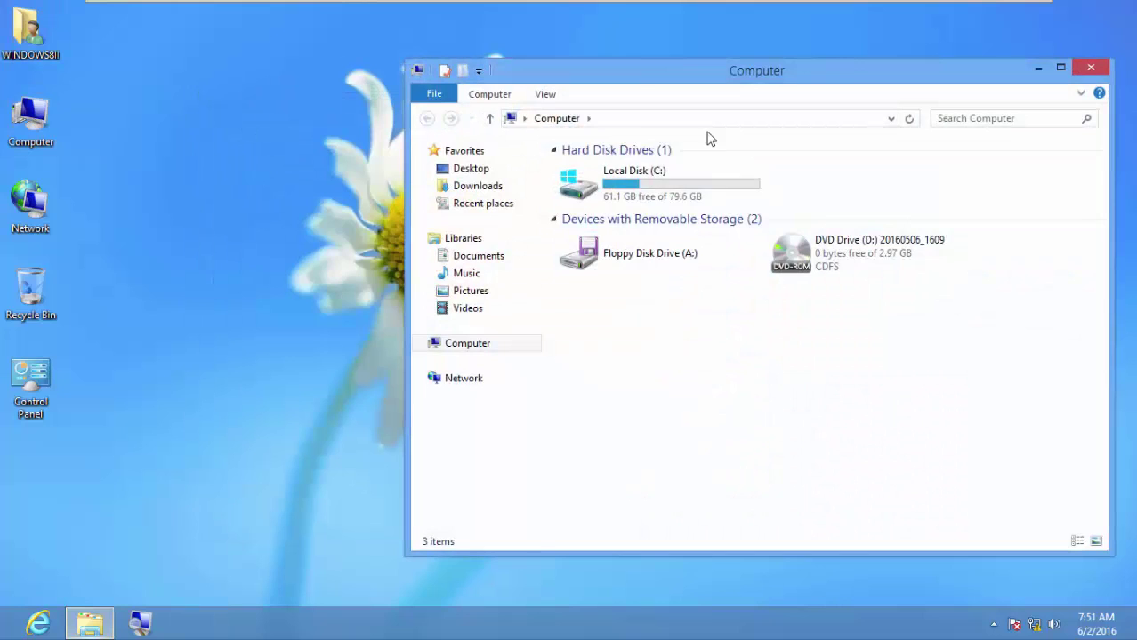
double_click(678, 193)
click(628, 281)
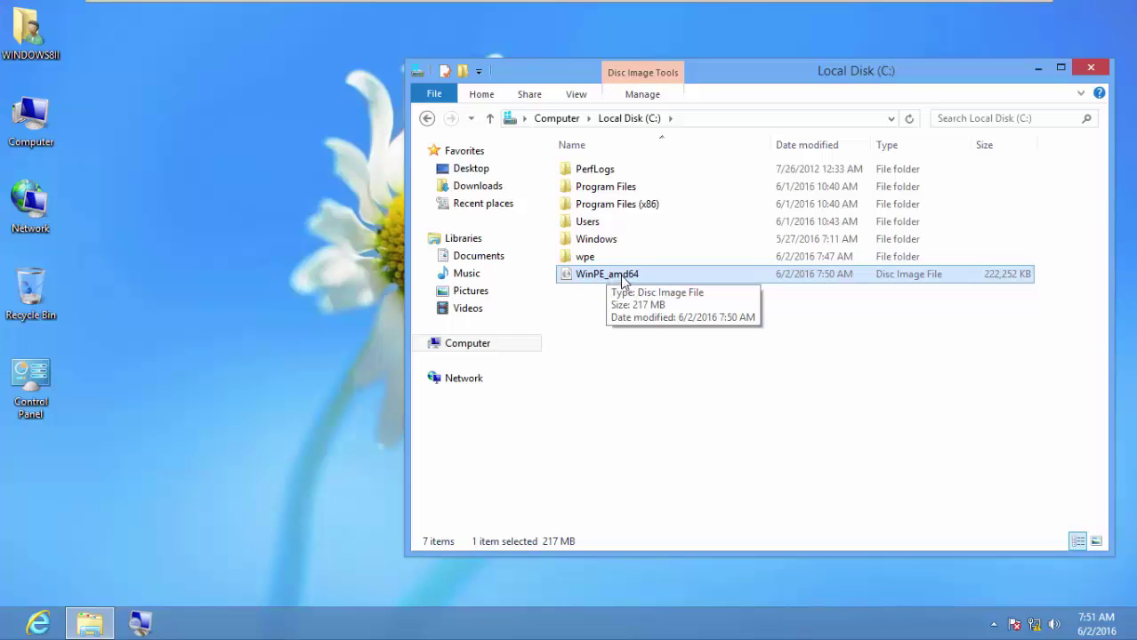
right_click(622, 280)
click(668, 395)
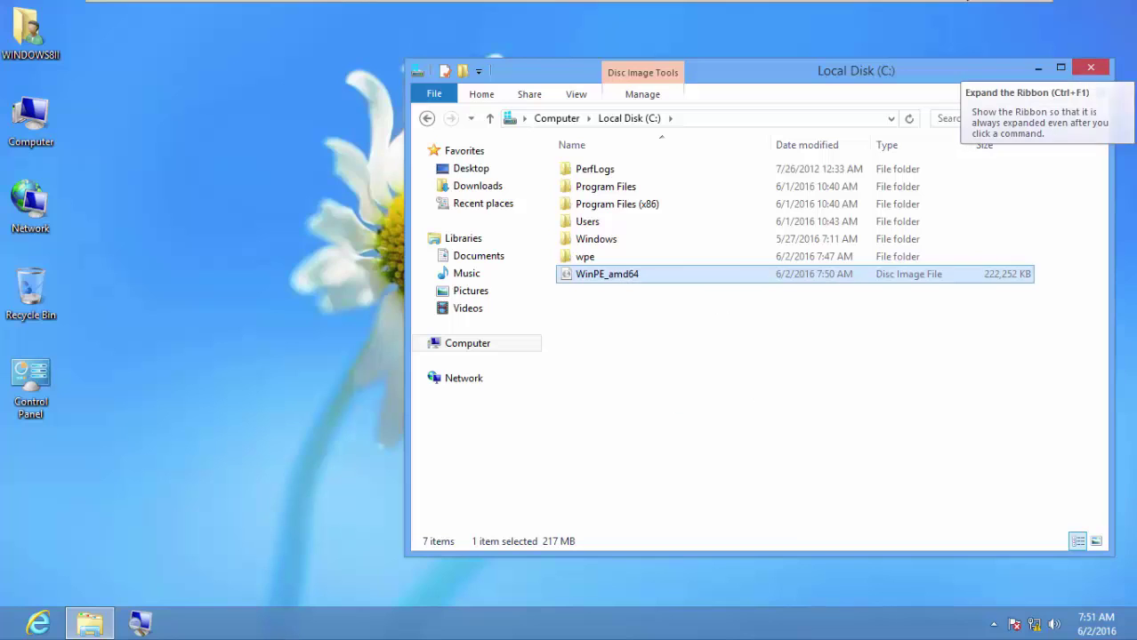
right_click(628, 278)
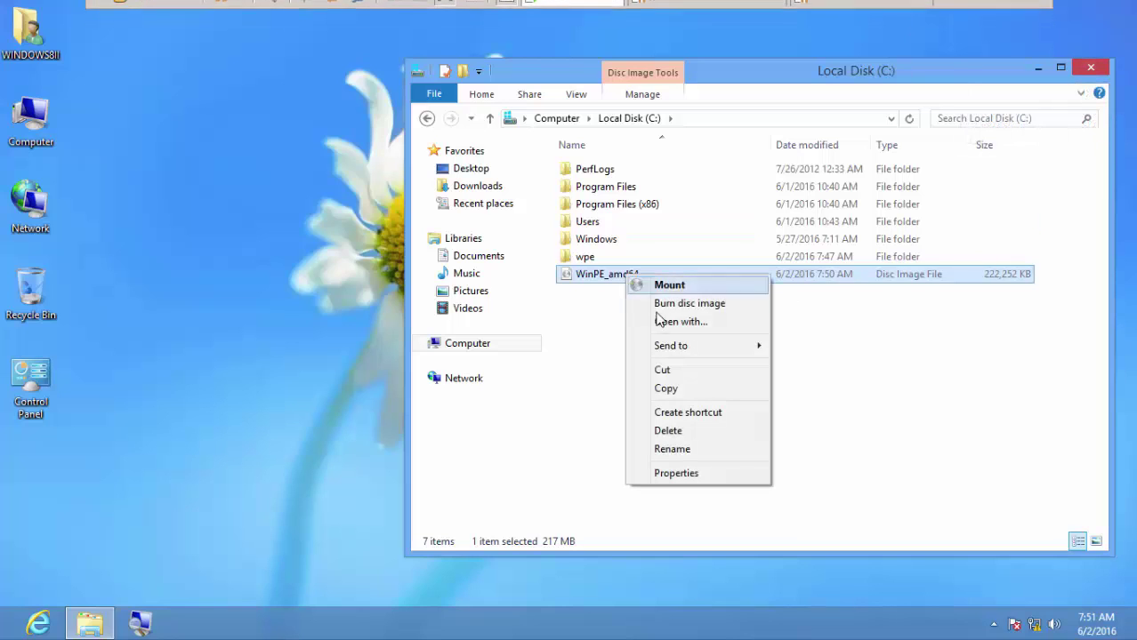
click(673, 395)
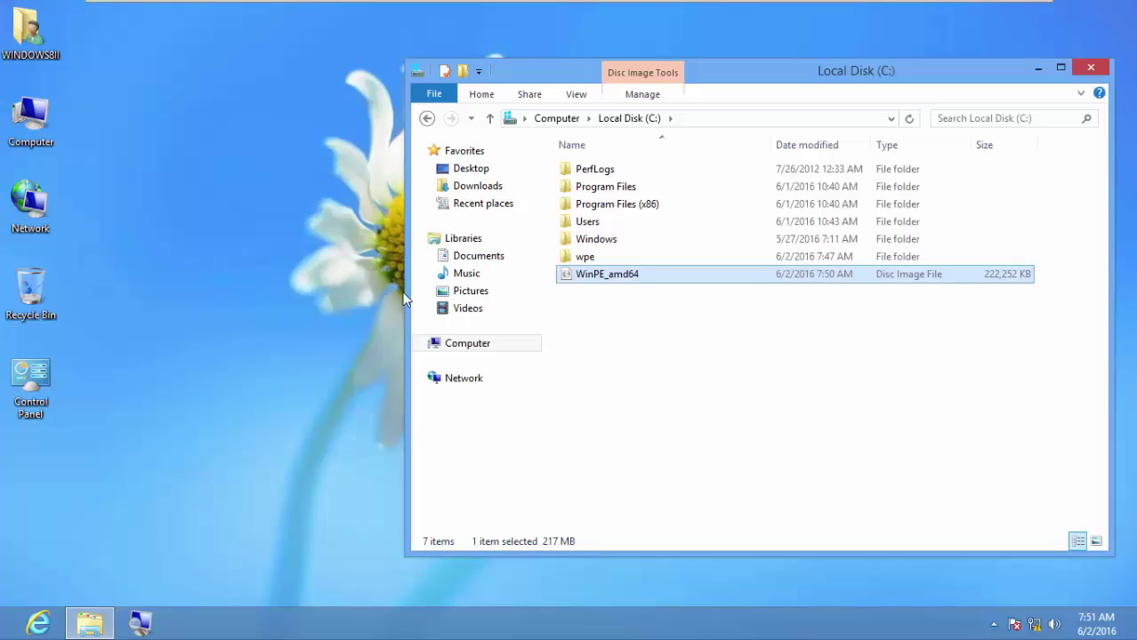
Step: Leave full screen, minimize VMware and make the host desktop icons visible
mouse_move(1023, 5)
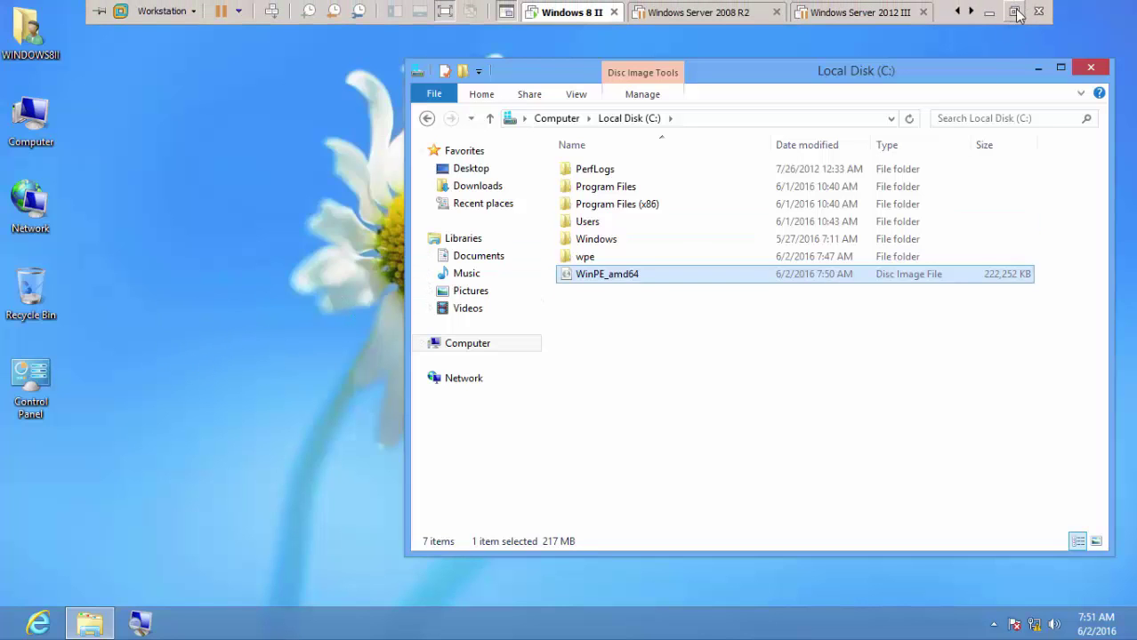
click(1012, 10)
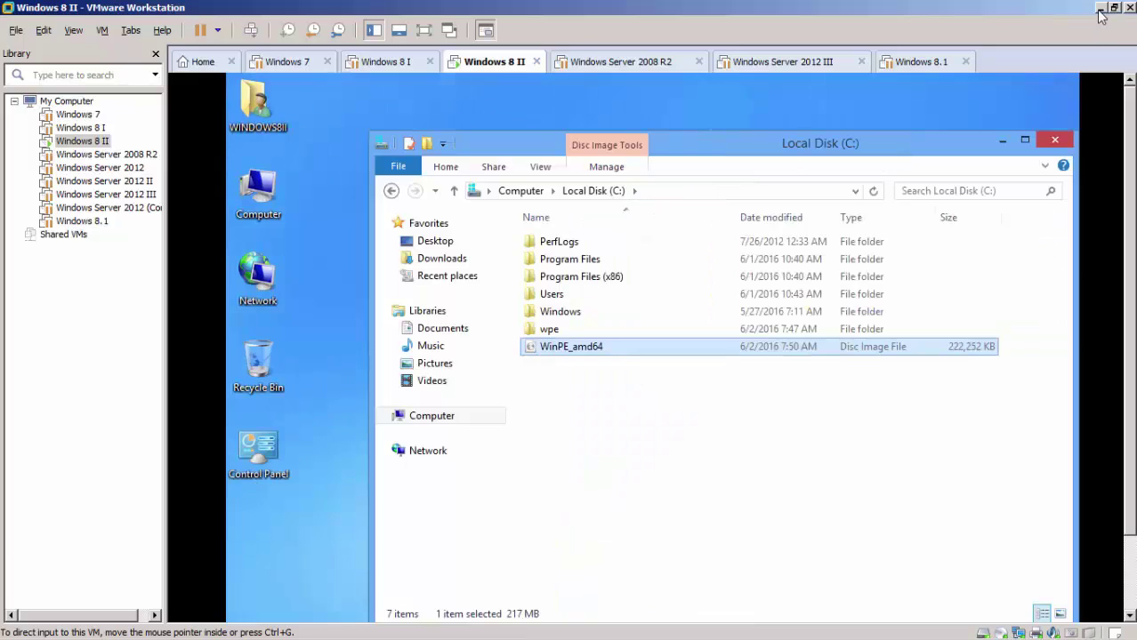
click(1100, 9)
right_click(600, 285)
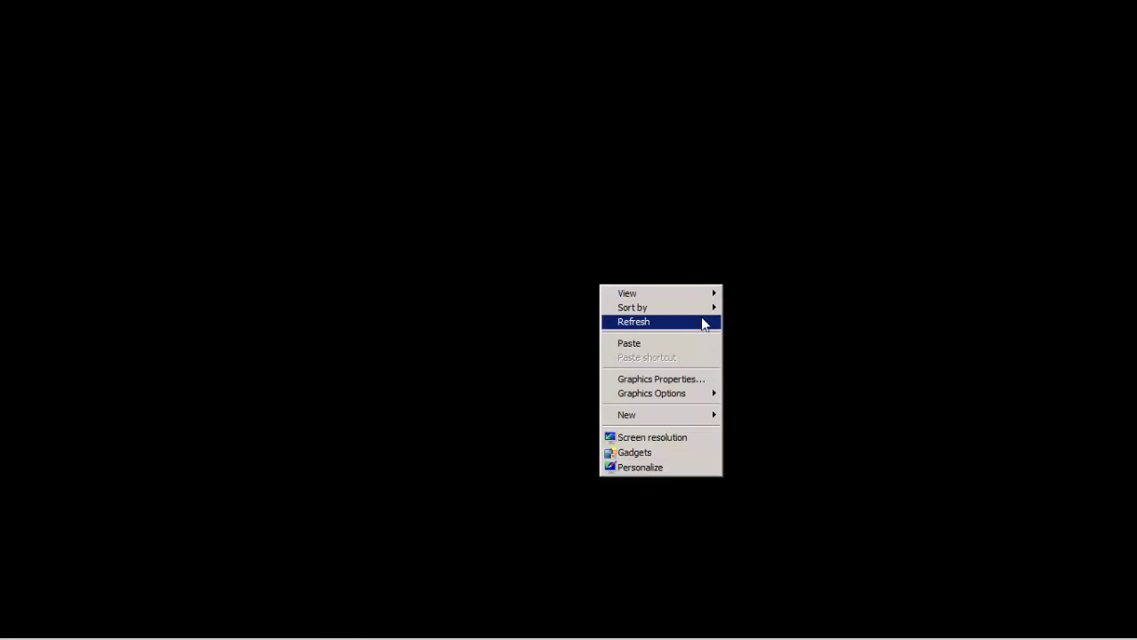
mouse_move(698, 297)
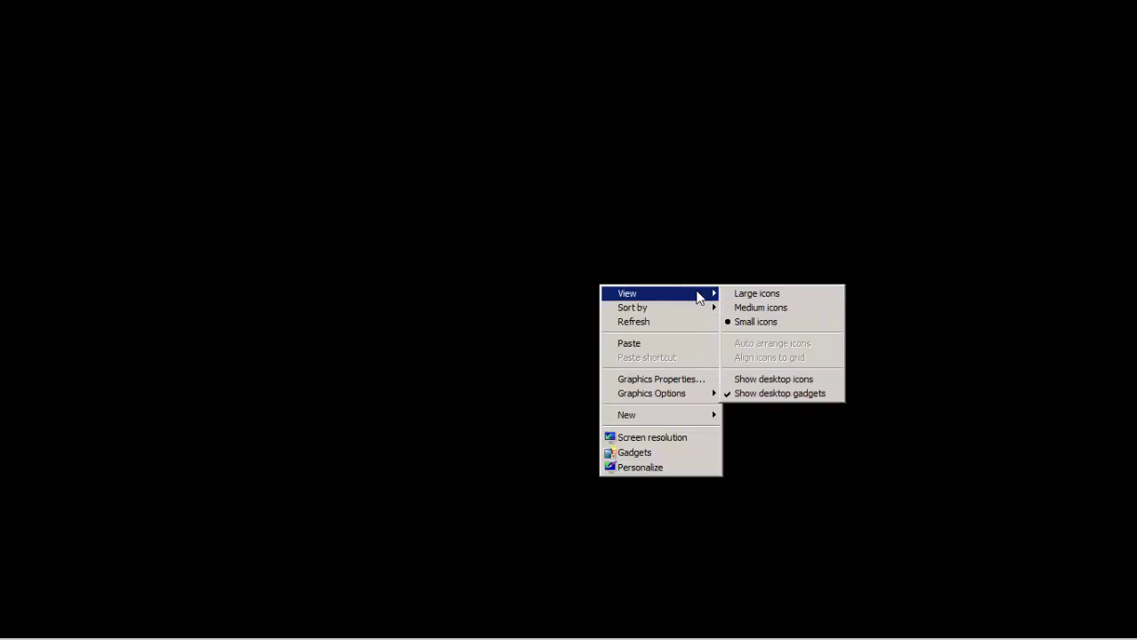
click(766, 379)
right_click(353, 98)
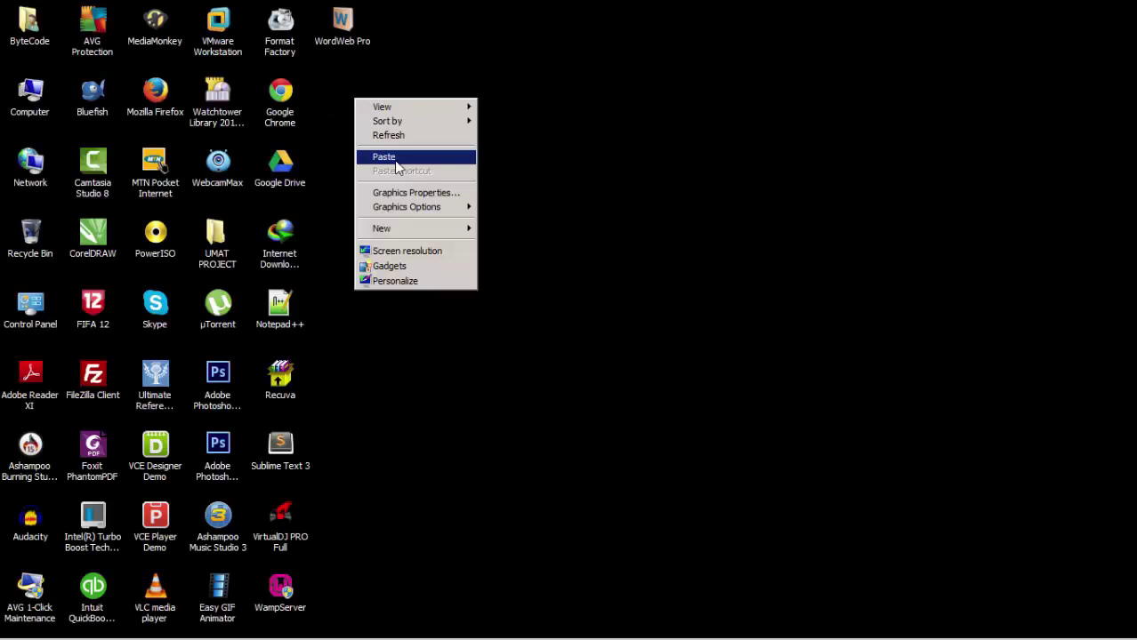
click(396, 160)
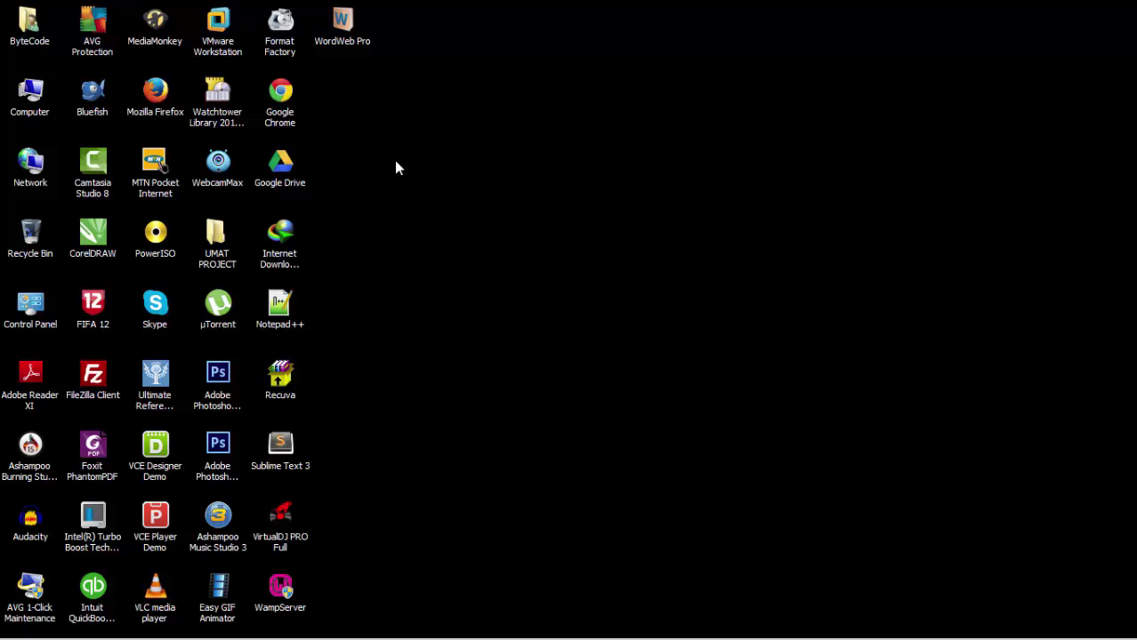
Step: Copy WinPE_amd64 inside the VM and paste it onto the host desktop
mouse_move(397, 639)
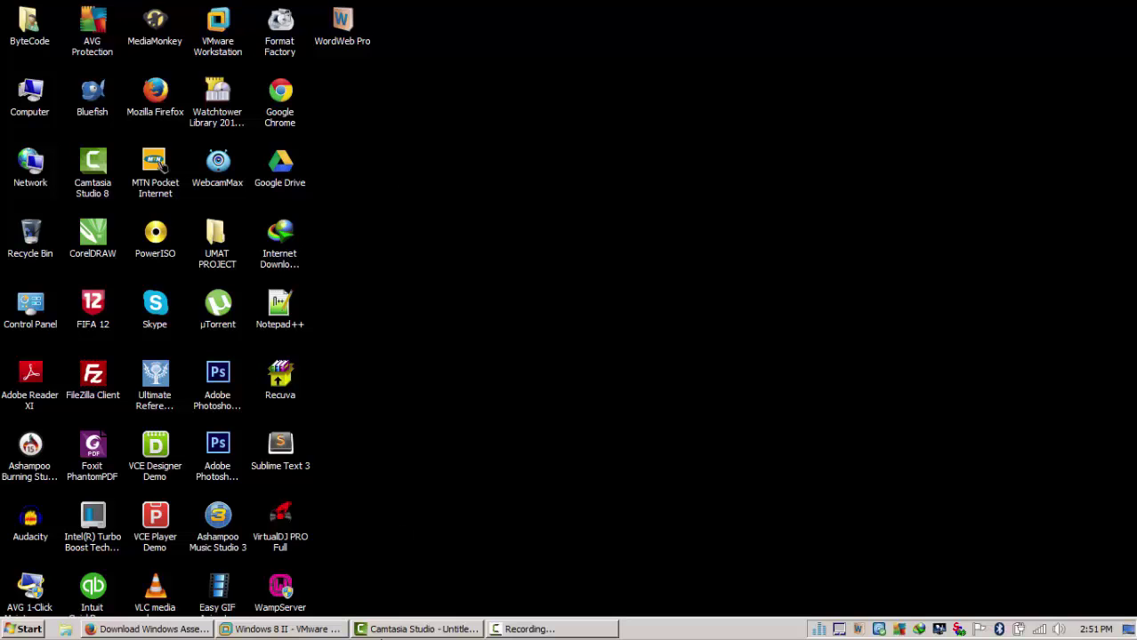
click(315, 633)
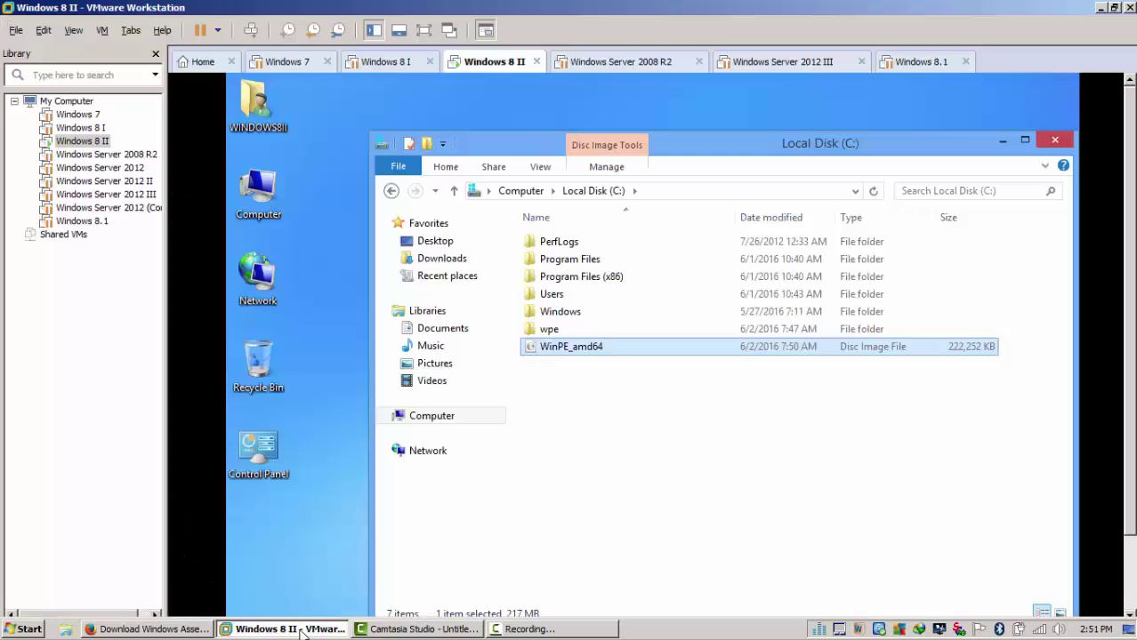
right_click(585, 350)
click(637, 466)
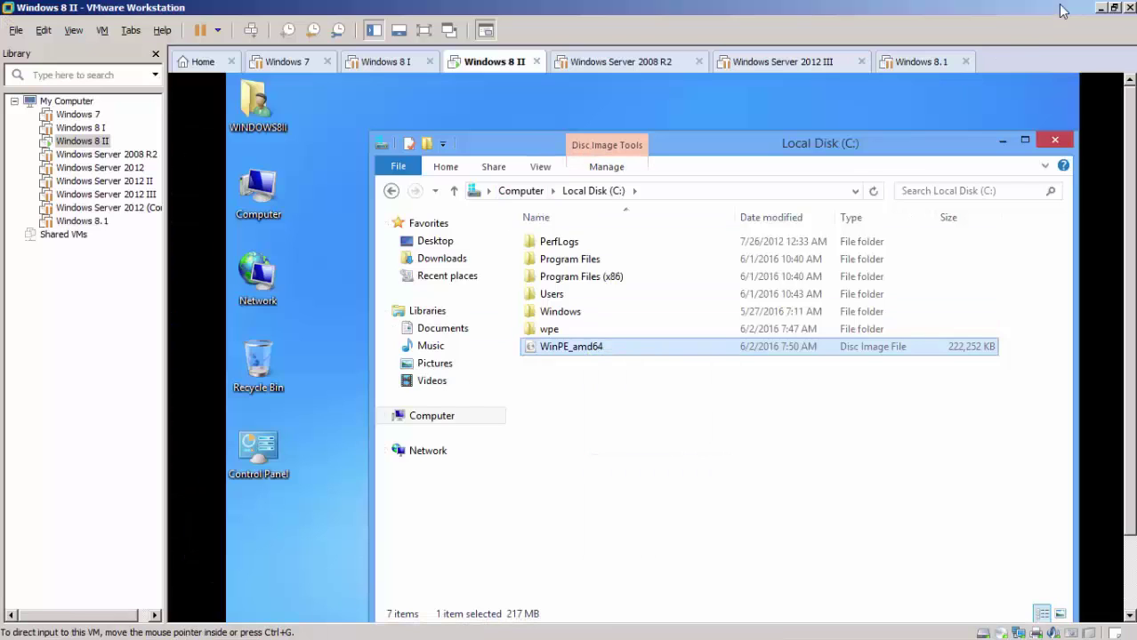
click(1100, 8)
right_click(387, 113)
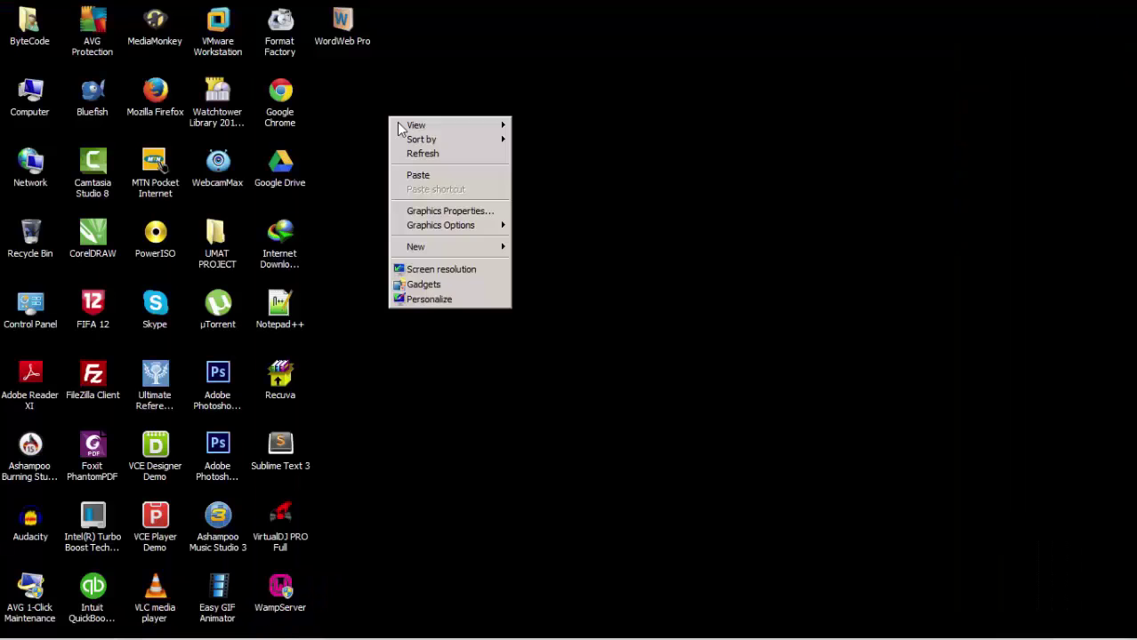
click(429, 176)
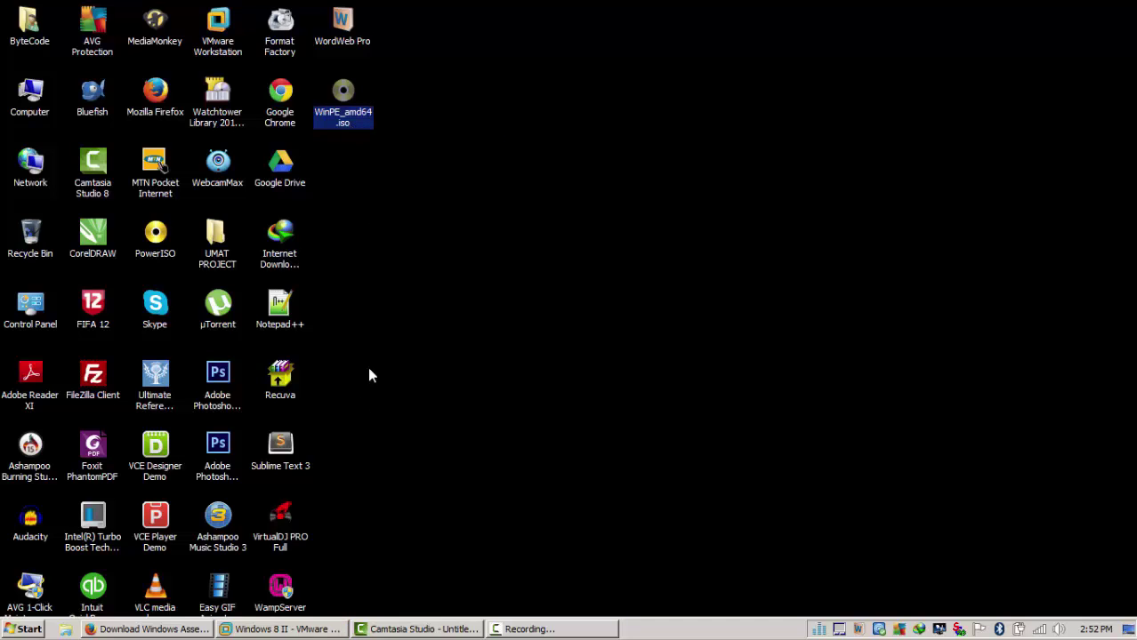
click(297, 629)
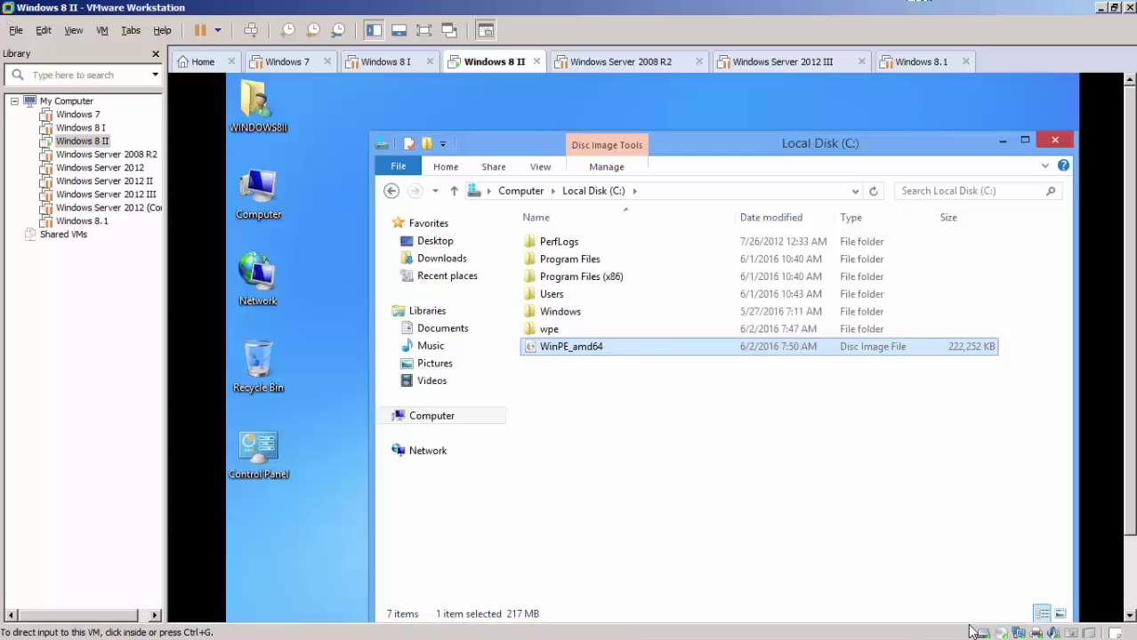
Step: Point the Windows 8 II CD/DVD drive at Desktop\WinPE_amd64.iso and save the settings
mouse_move(1003, 635)
double_click(1003, 635)
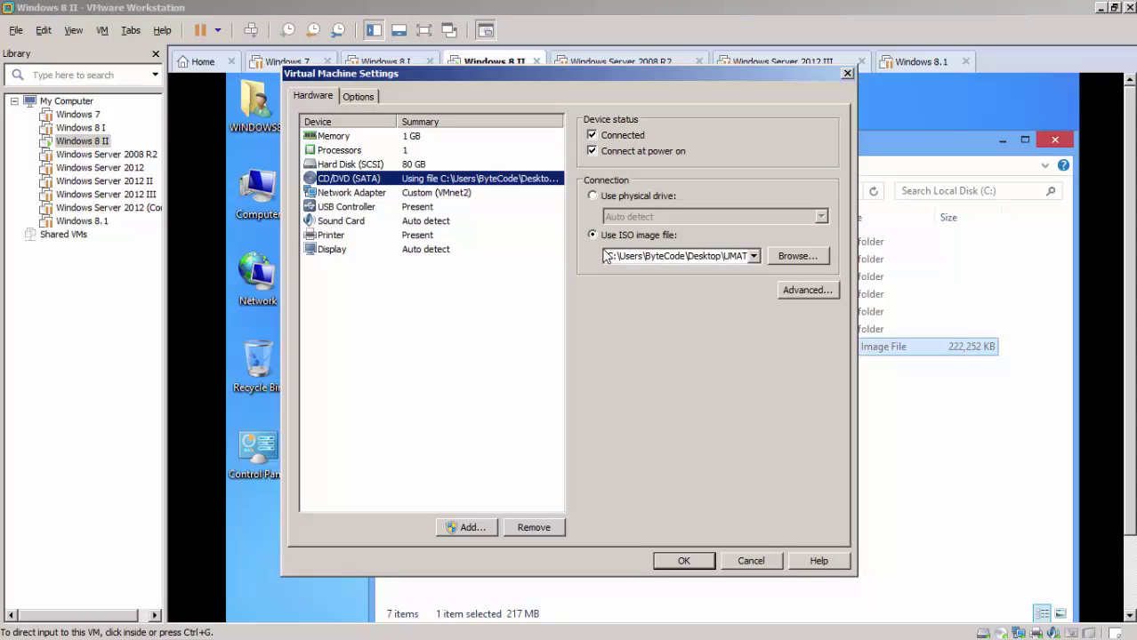
click(592, 236)
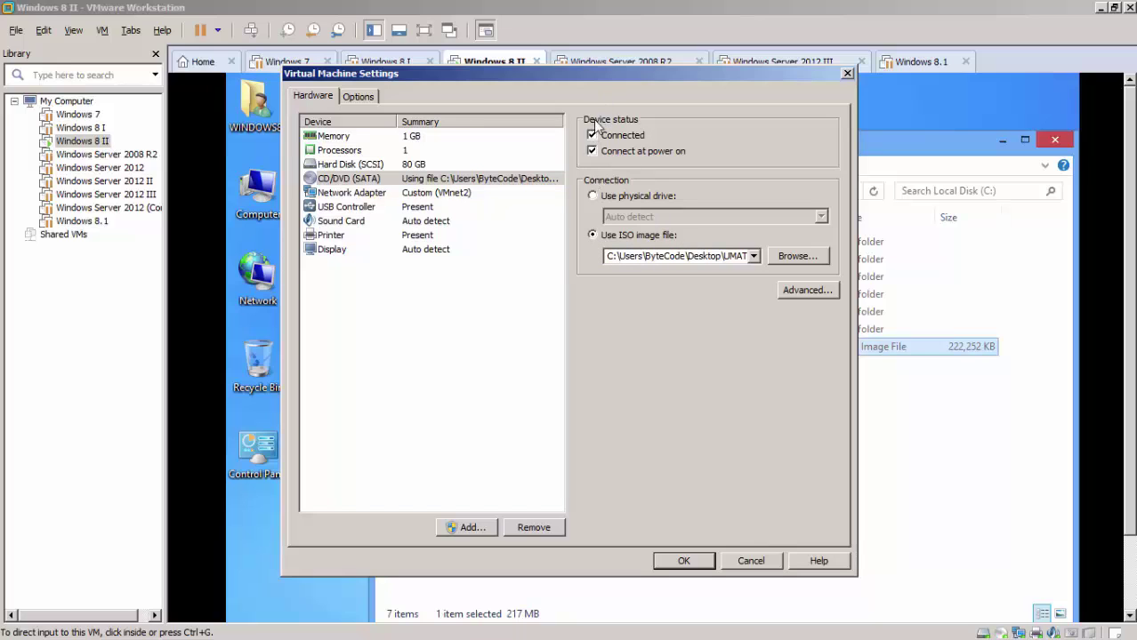
click(738, 258)
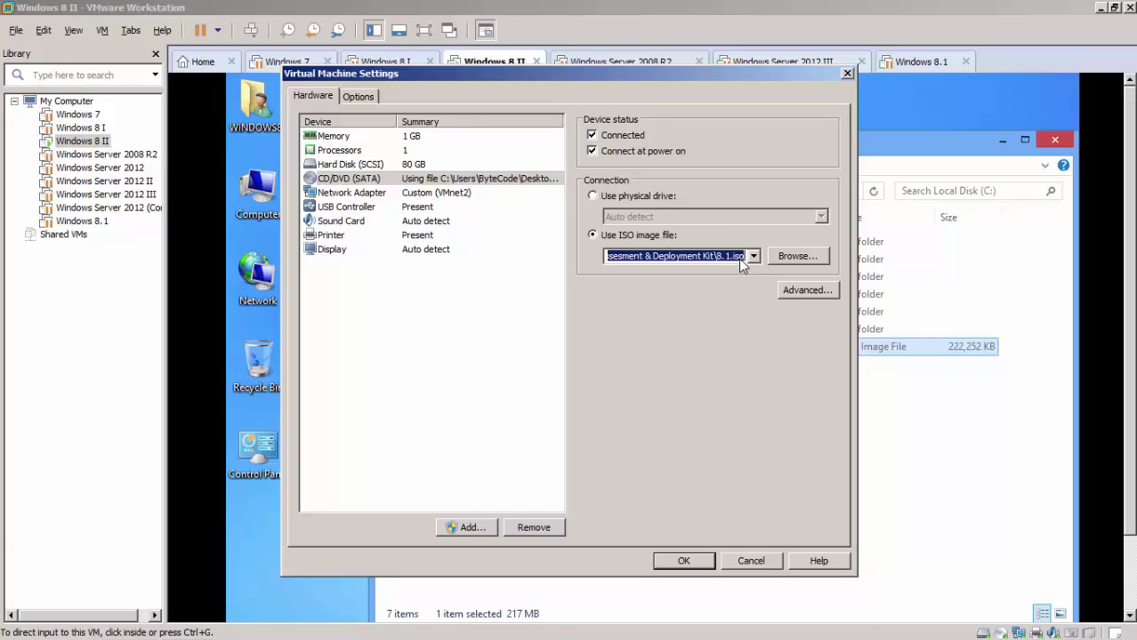
click(797, 256)
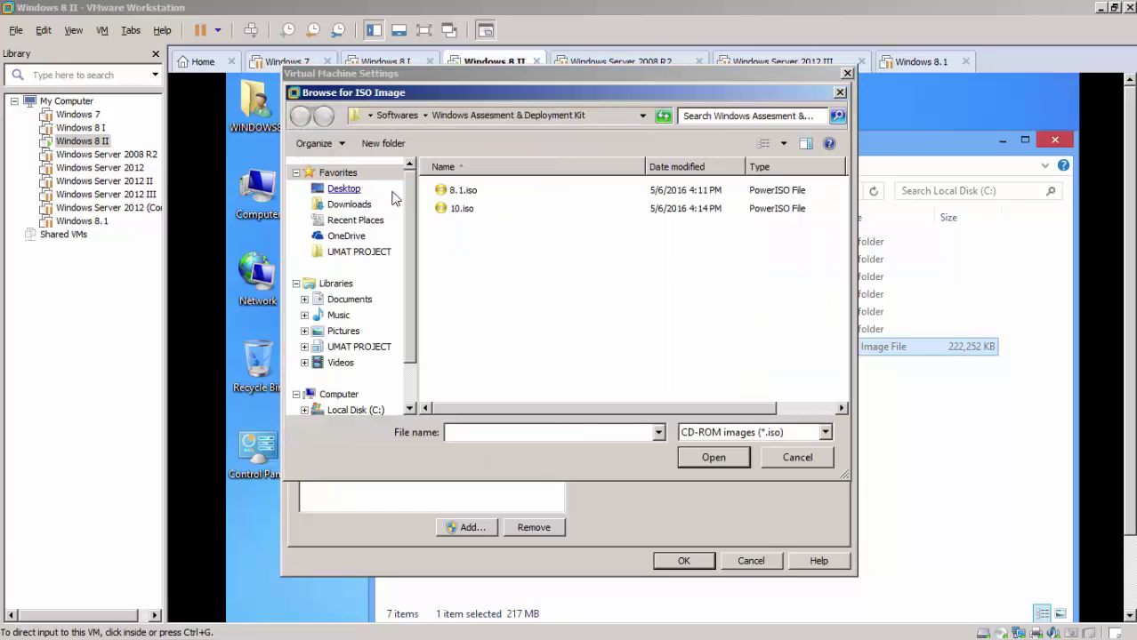
click(344, 189)
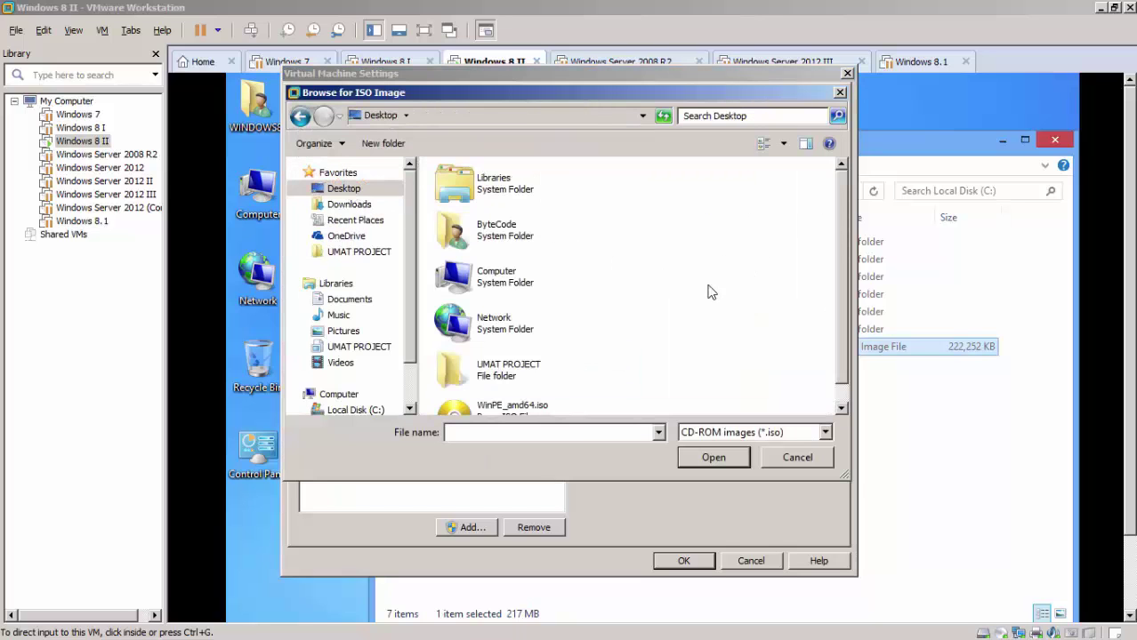
scroll(644, 319, down, 1)
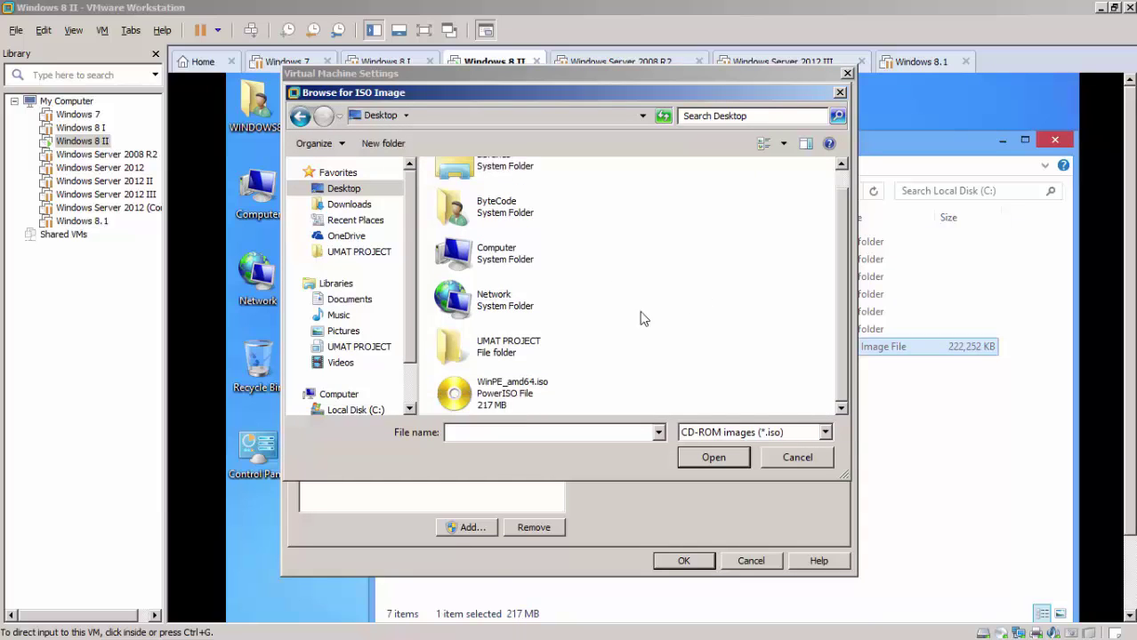
double_click(517, 396)
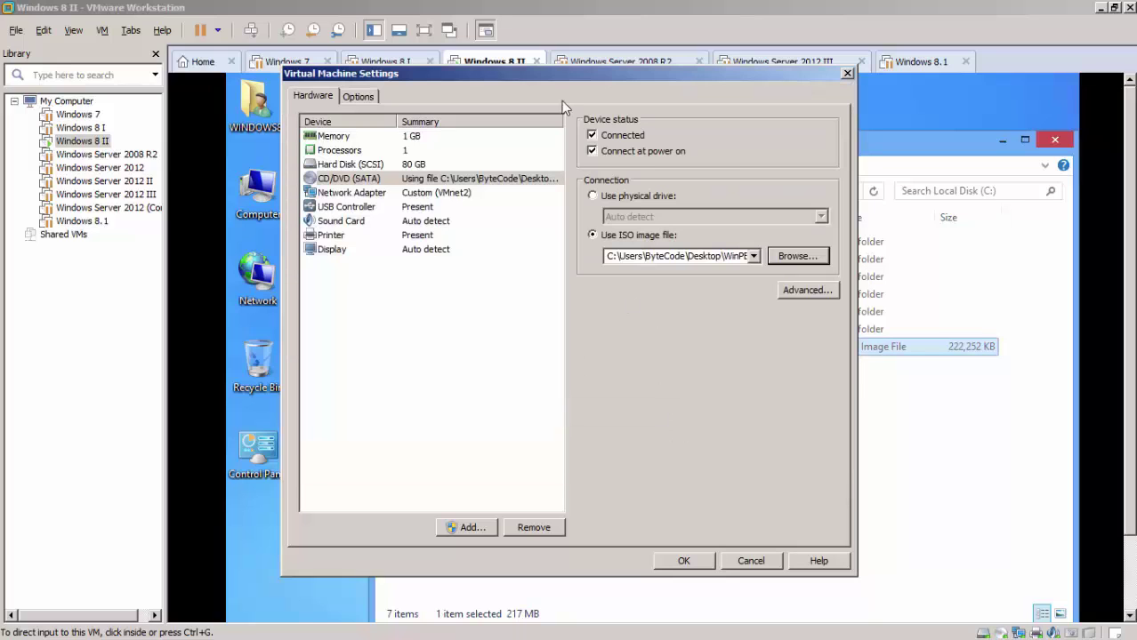
click(690, 562)
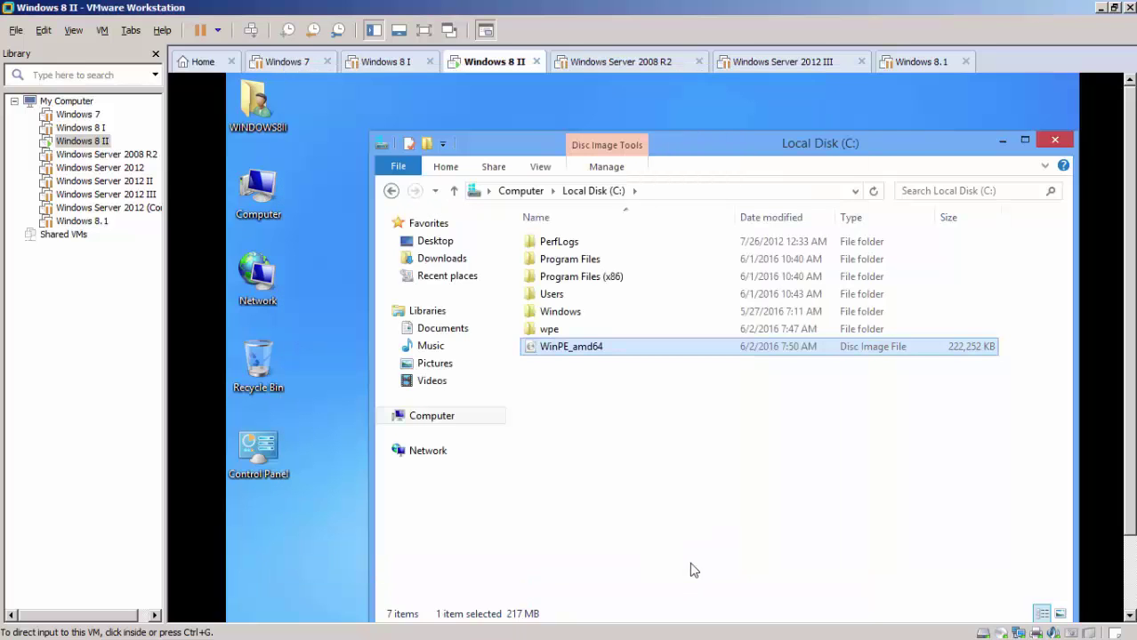
Step: Check the guest's mounted DVD drive, then close the Local Disk (C:) window
click(1054, 142)
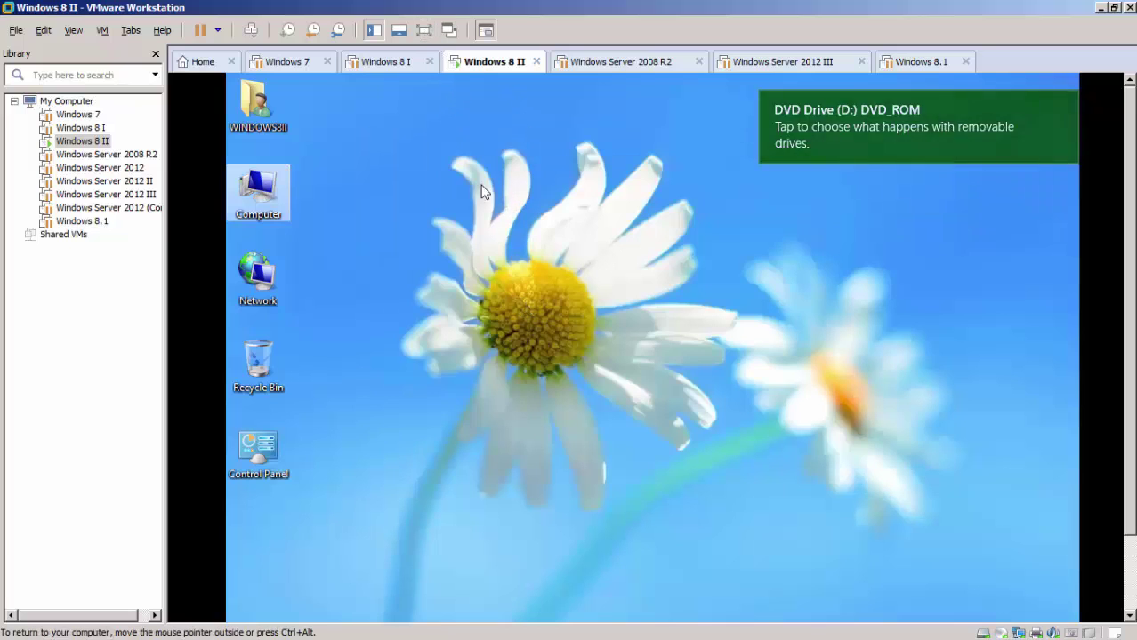
double_click(256, 181)
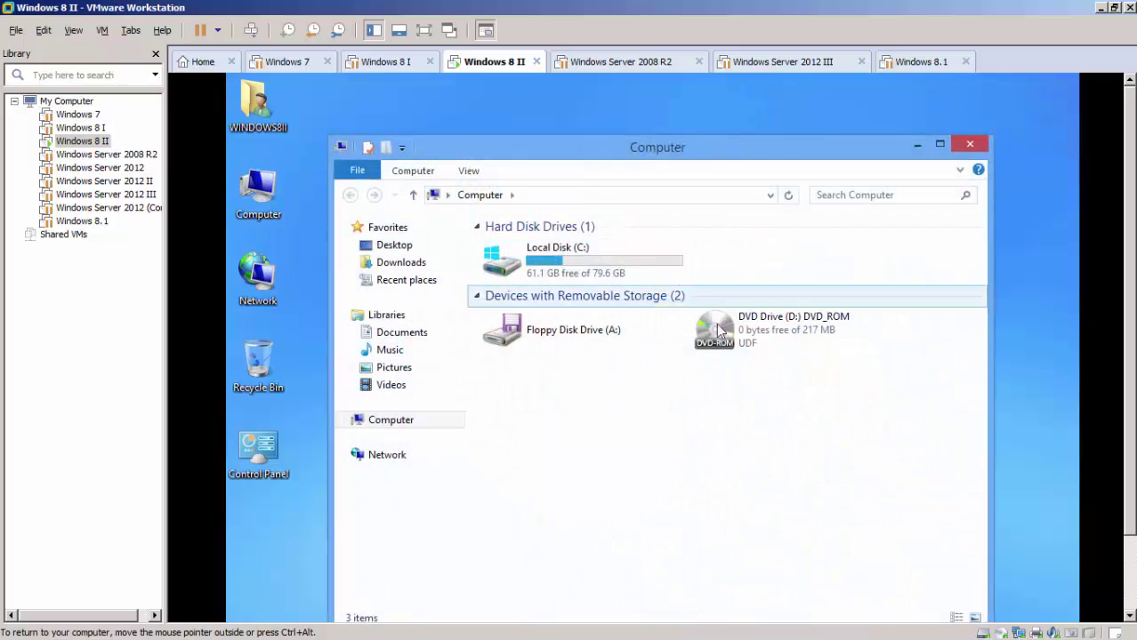
double_click(622, 267)
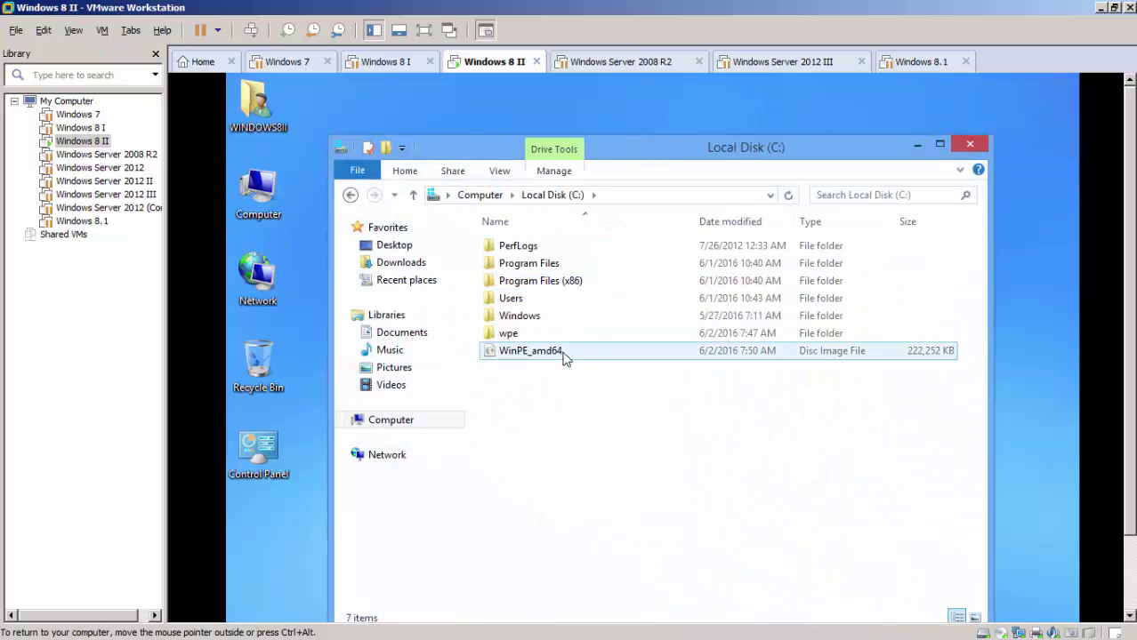
click(977, 145)
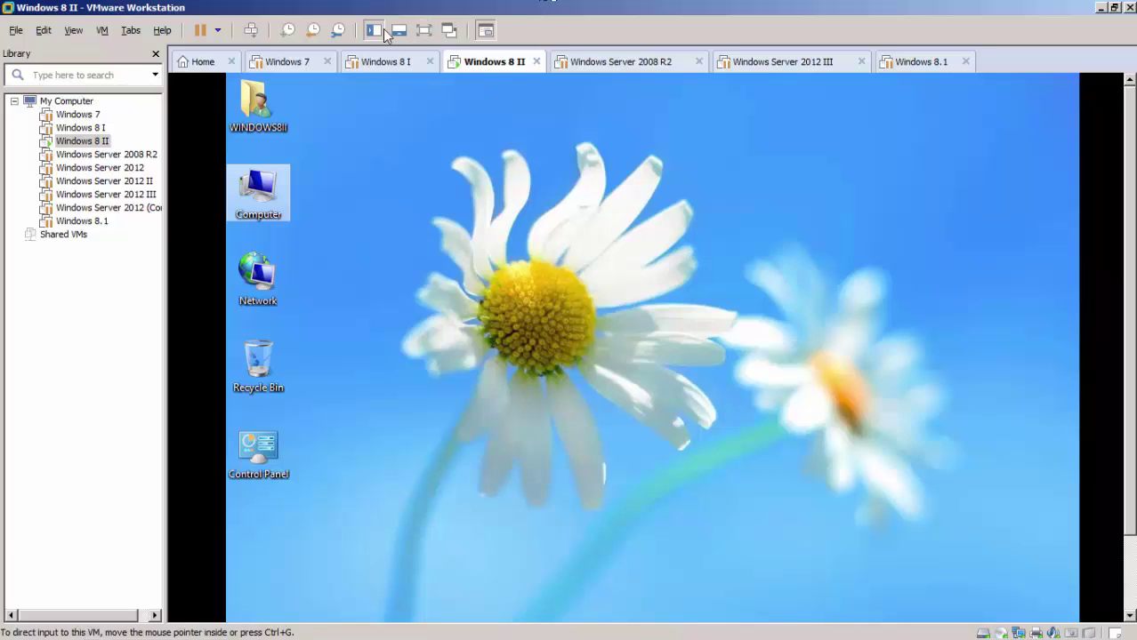
Step: Switch the guest to full screen, inspect DVD Drive (D:) contents, then close it
click(424, 30)
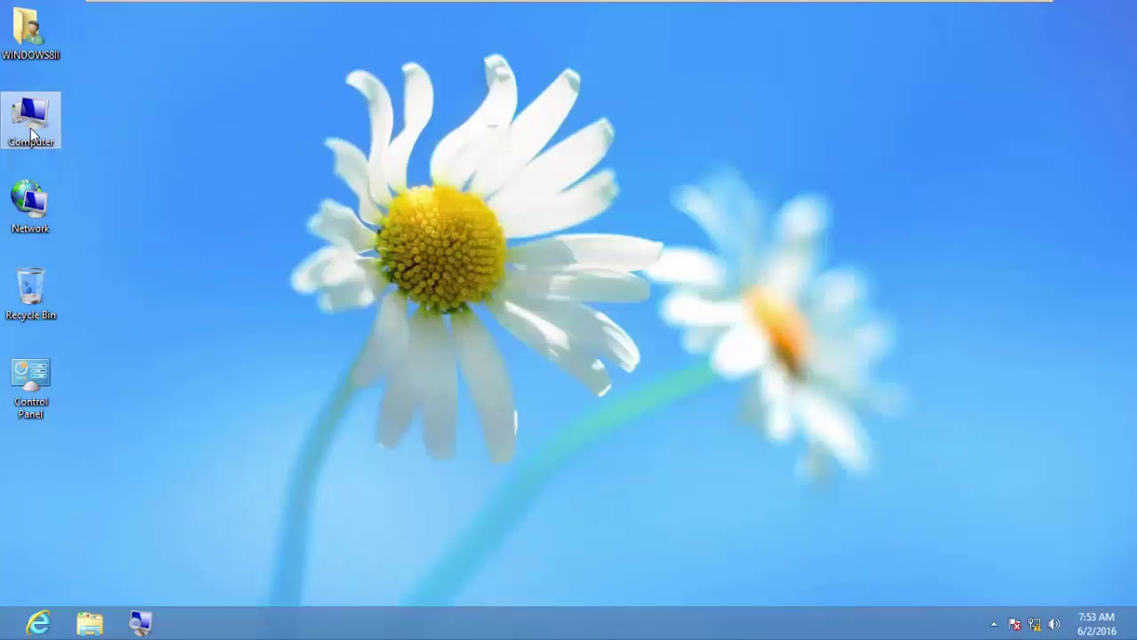
double_click(33, 132)
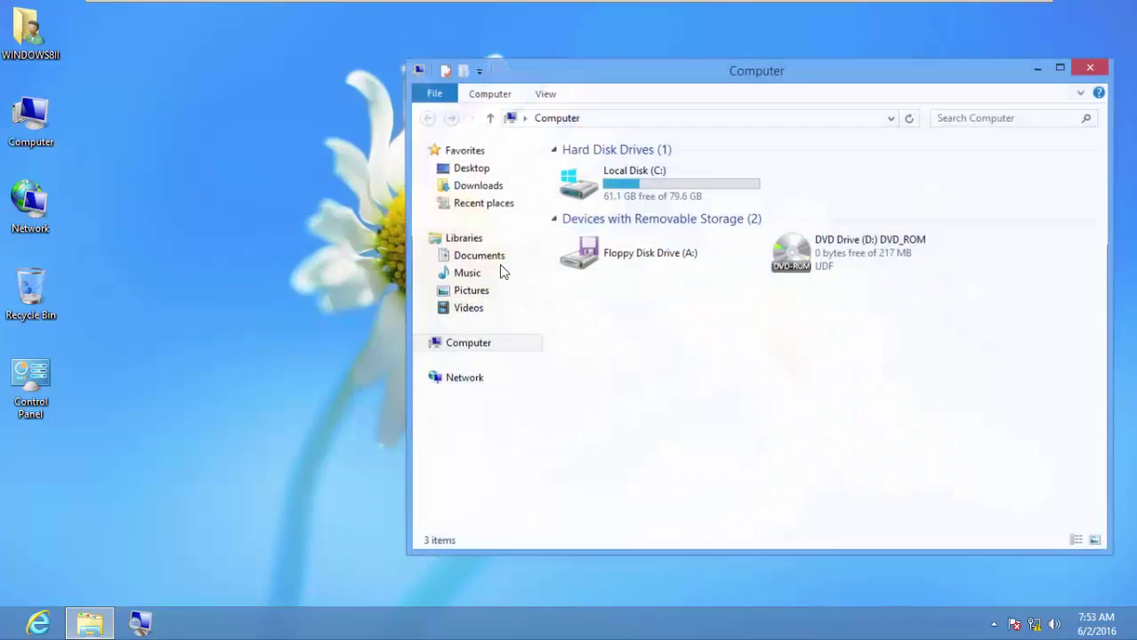
double_click(870, 256)
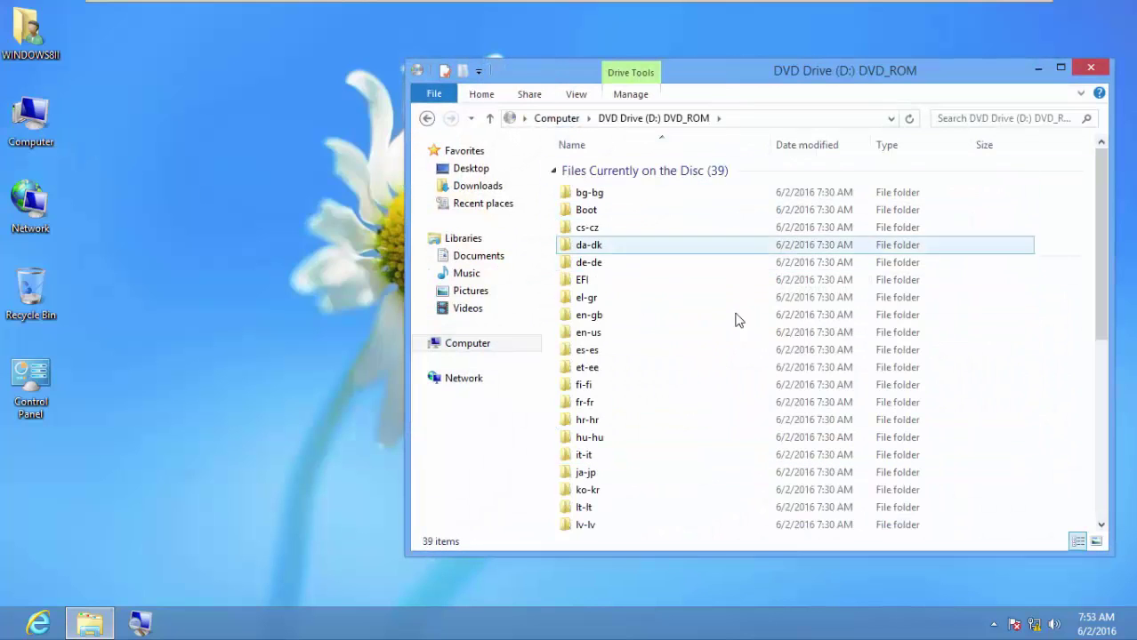
scroll(740, 317, down, 6)
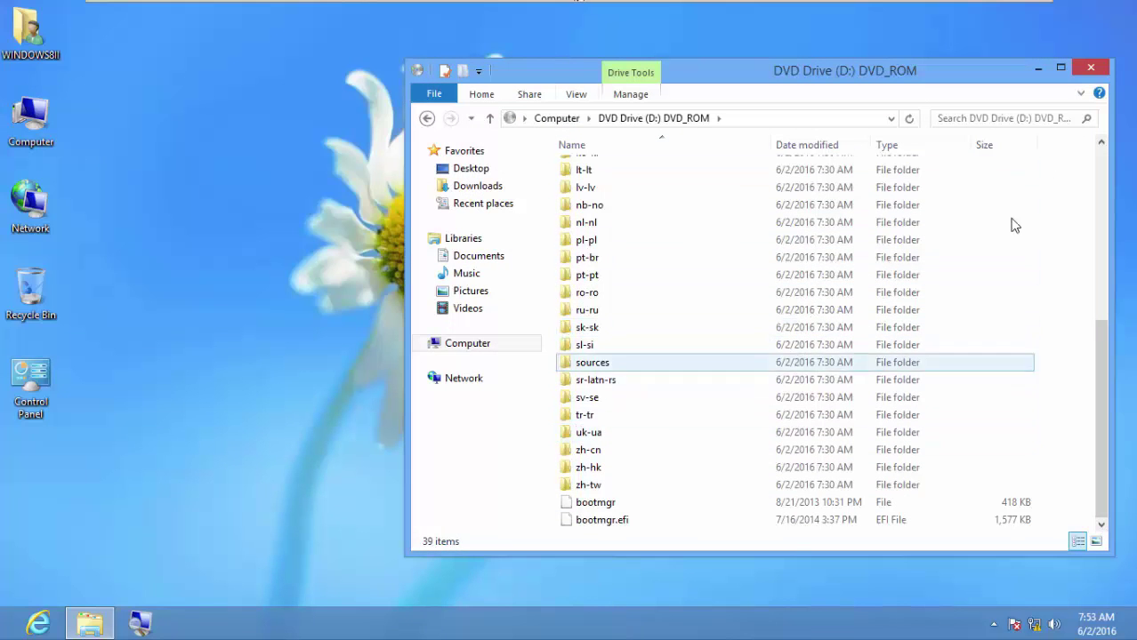
click(1090, 67)
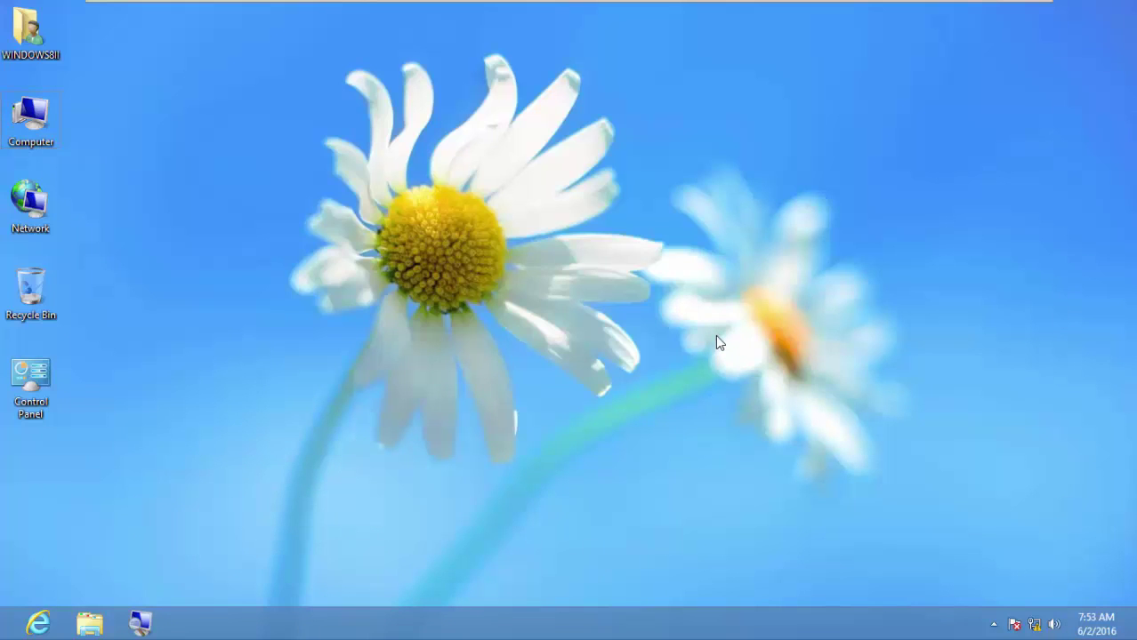
Step: Power off the Windows 8 II guest with shutdown -s -t 0 from the Run box
key(super+r)
key(End)
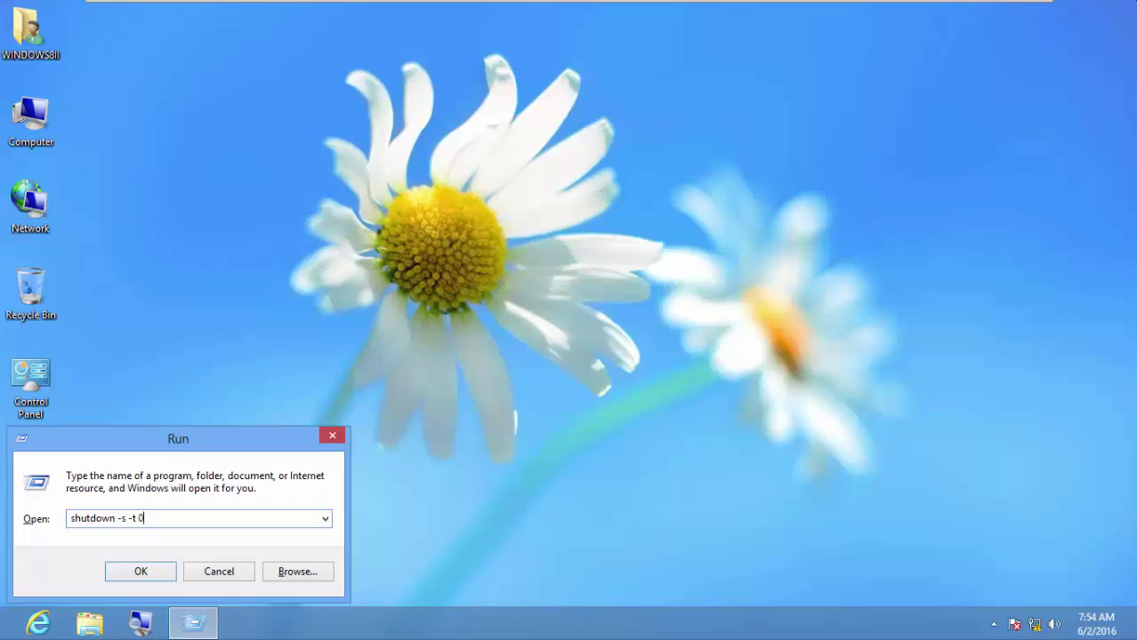
click(1098, 502)
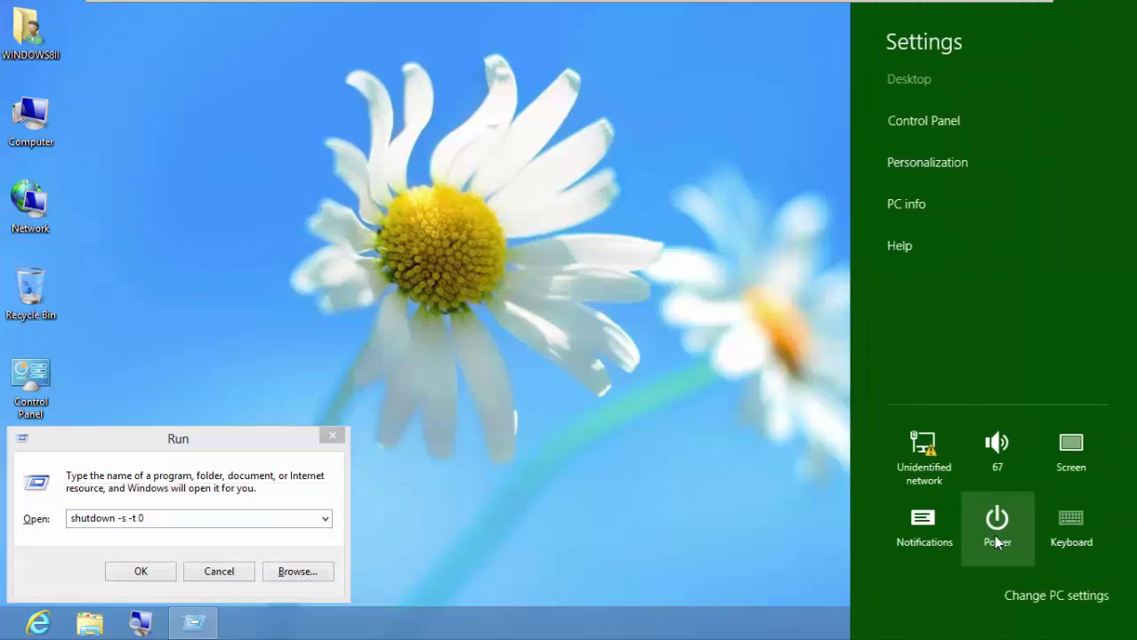
click(995, 536)
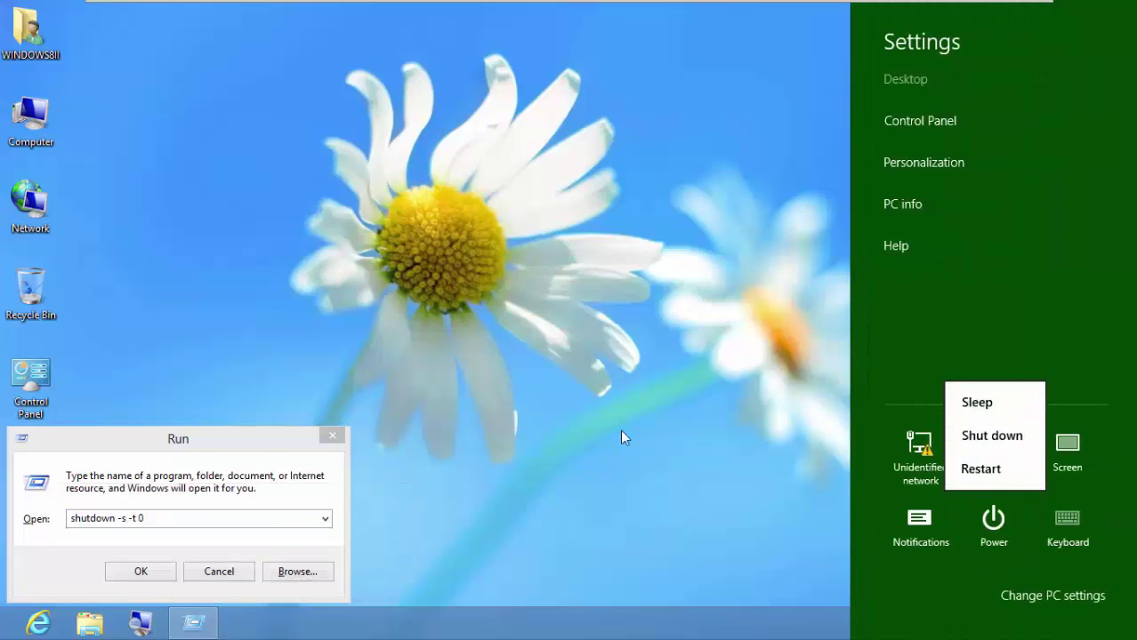
click(194, 458)
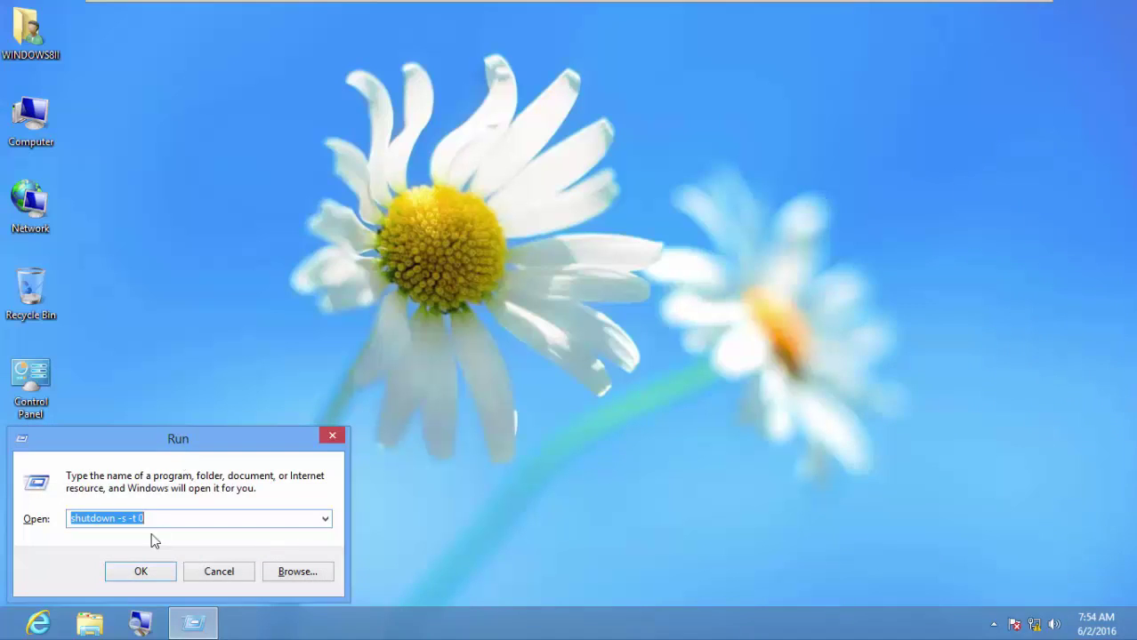
click(140, 571)
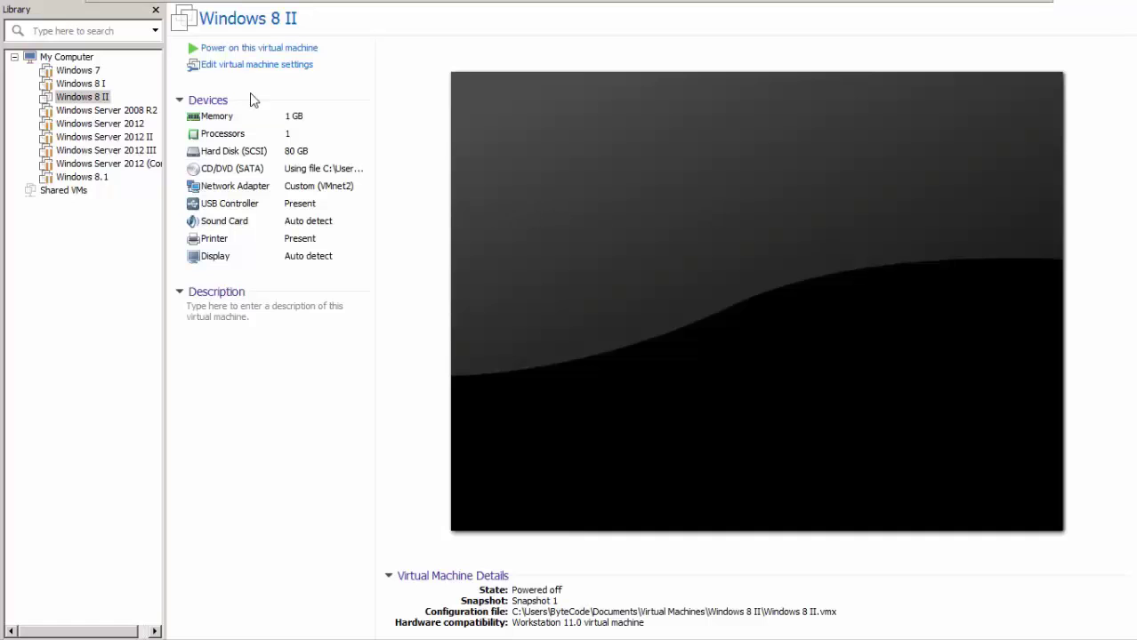
Step: Power on Windows 8 II and boot from CD-ROM Drive via the Boot Menu
click(297, 51)
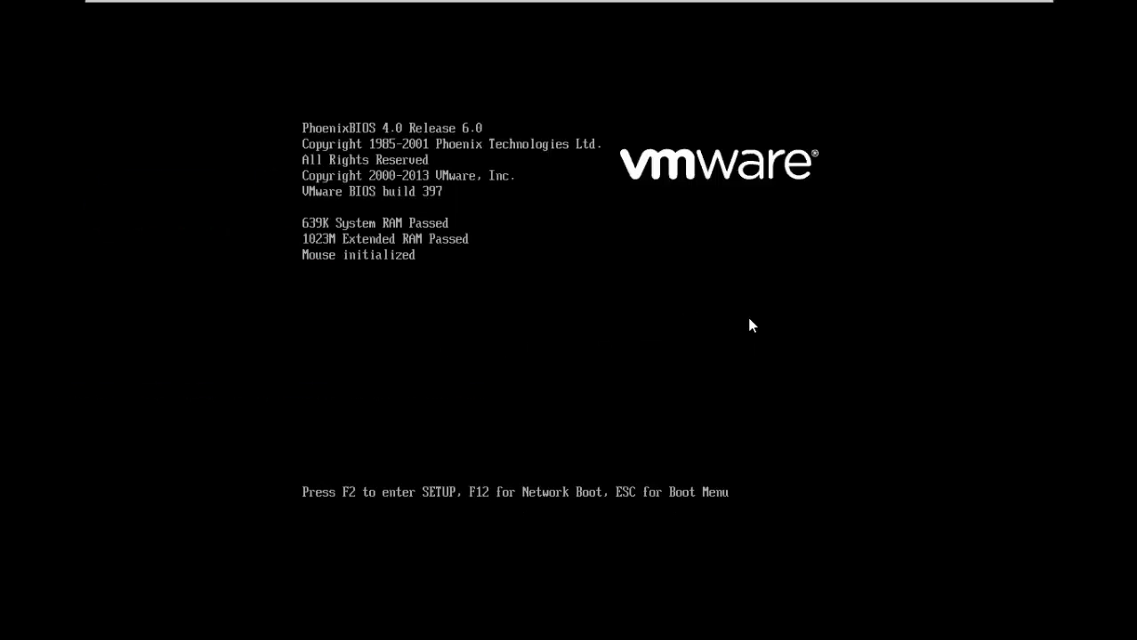
key(Escape)
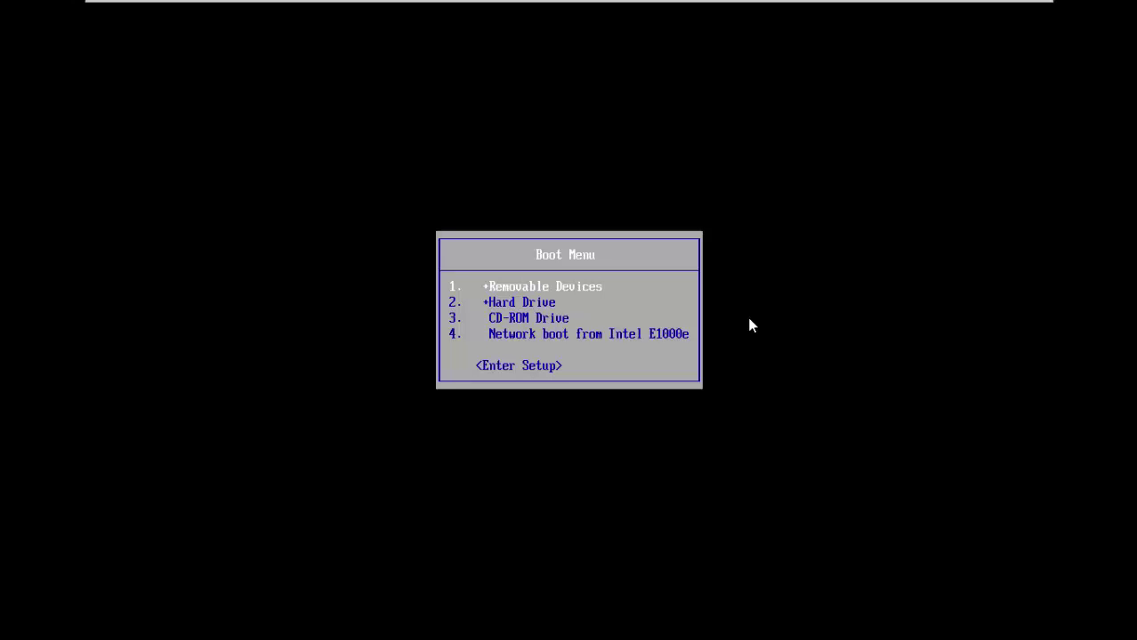
key(Down)
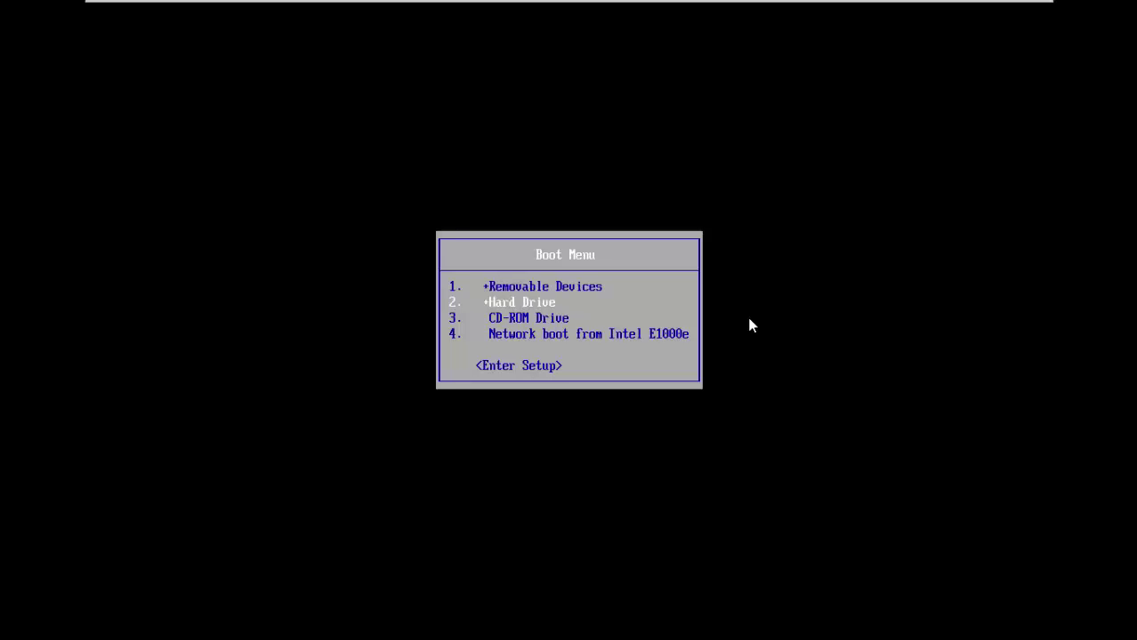
key(Down)
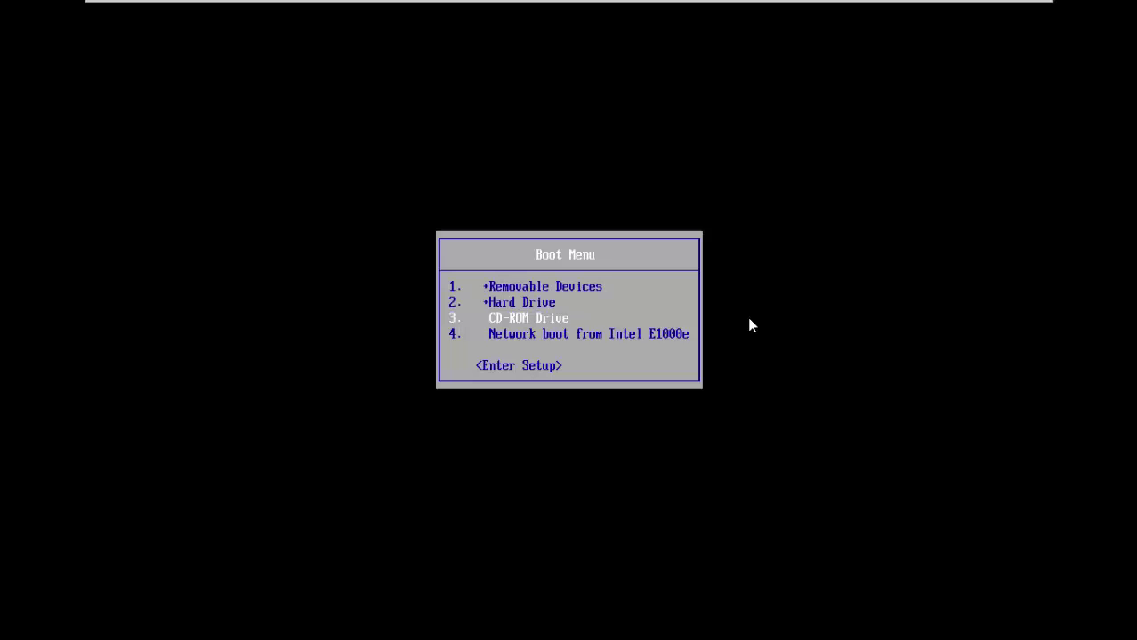
key(Return)
key(Return)
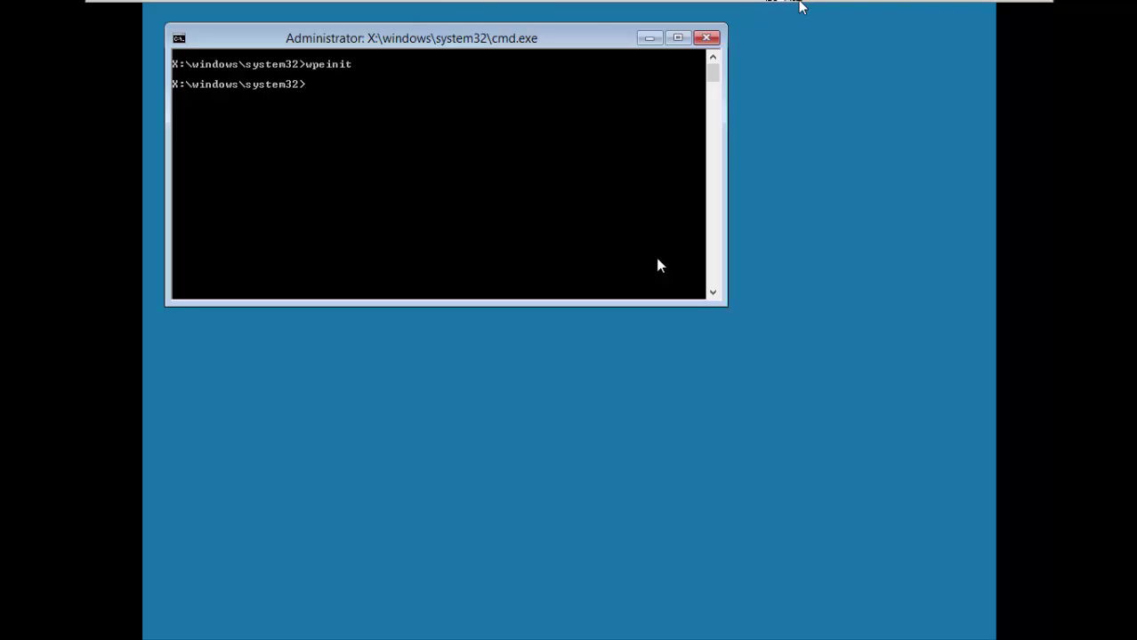
Step: Run imagex at the WinPE prompt to view its usage help, then run wpeutil shutdown
mouse_move(800, 2)
text(imagex)
key(Return)
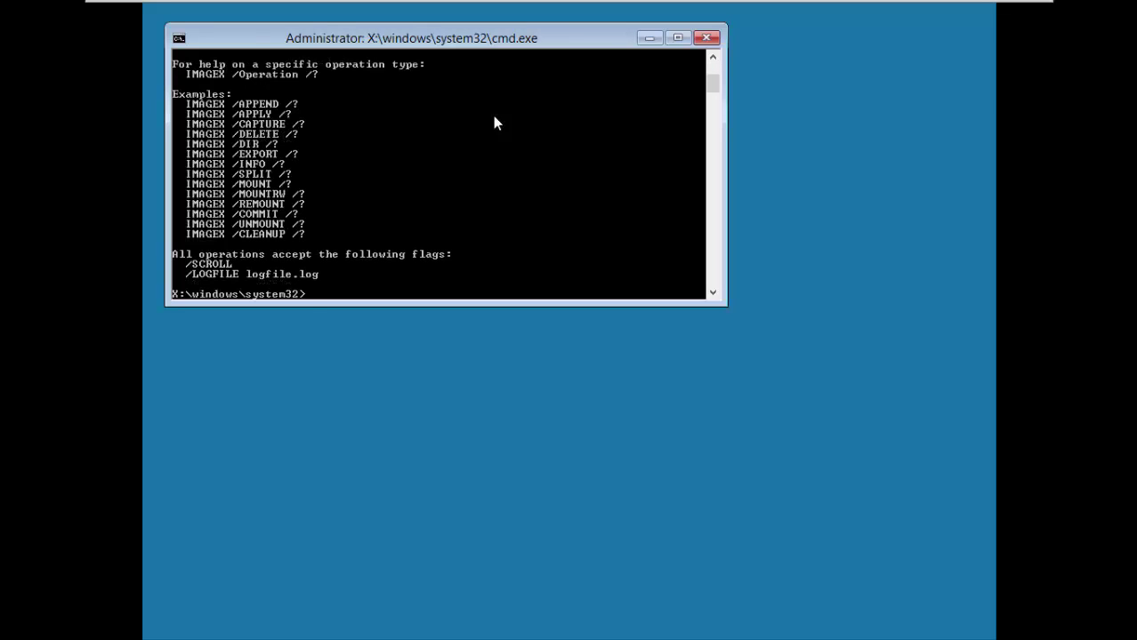
scroll(293, 174, up, 5)
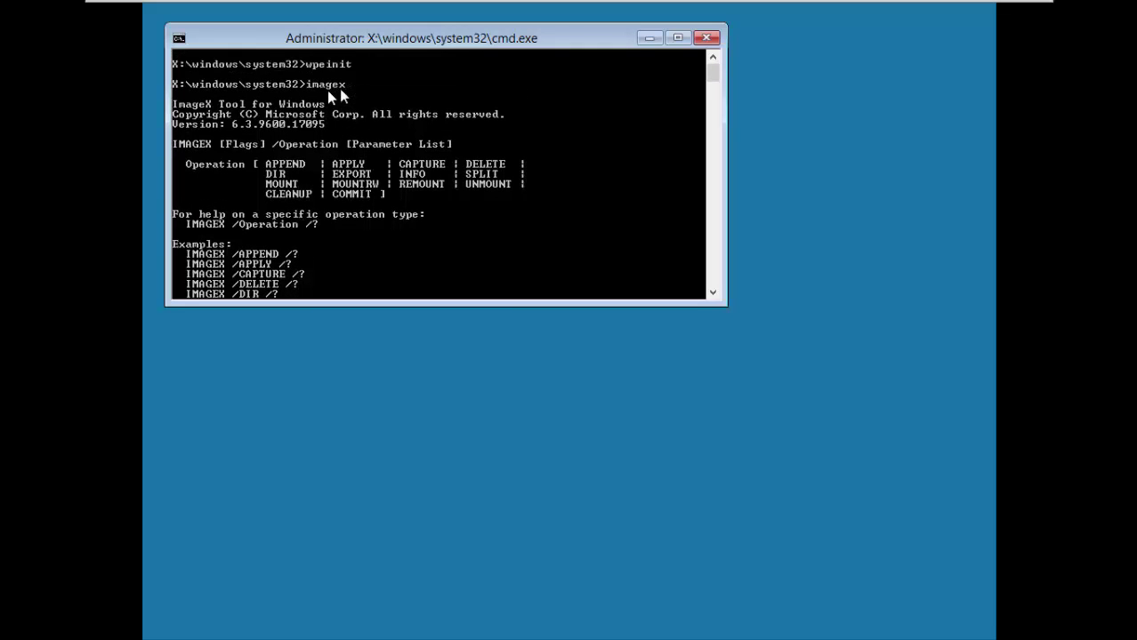
scroll(391, 178, down, 8)
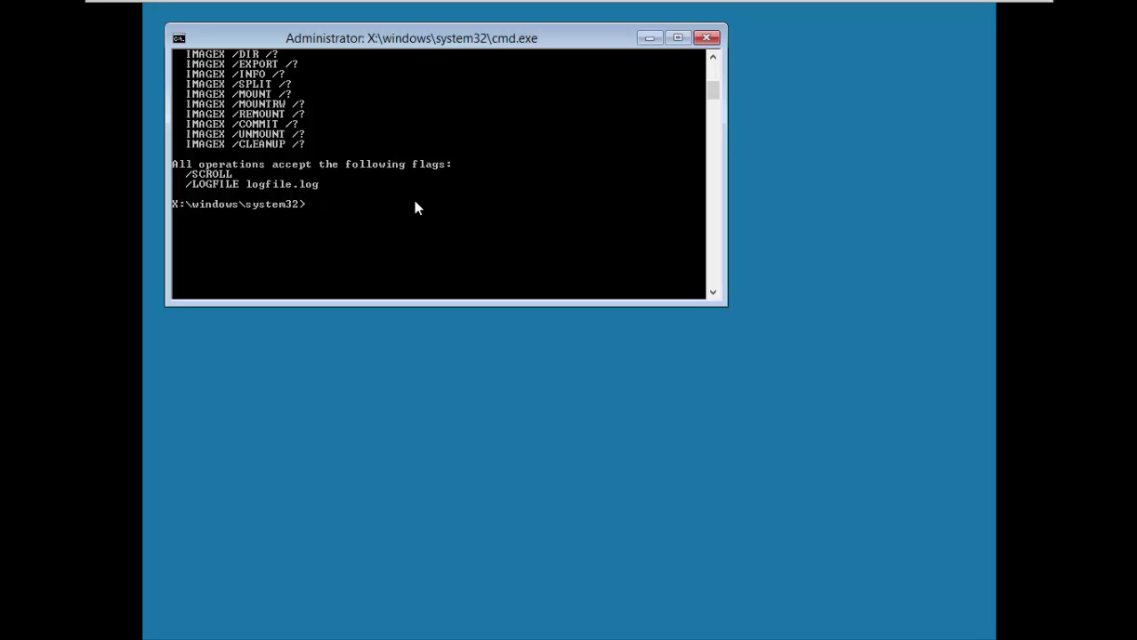
text(wpeutil shutdown)
key(Return)
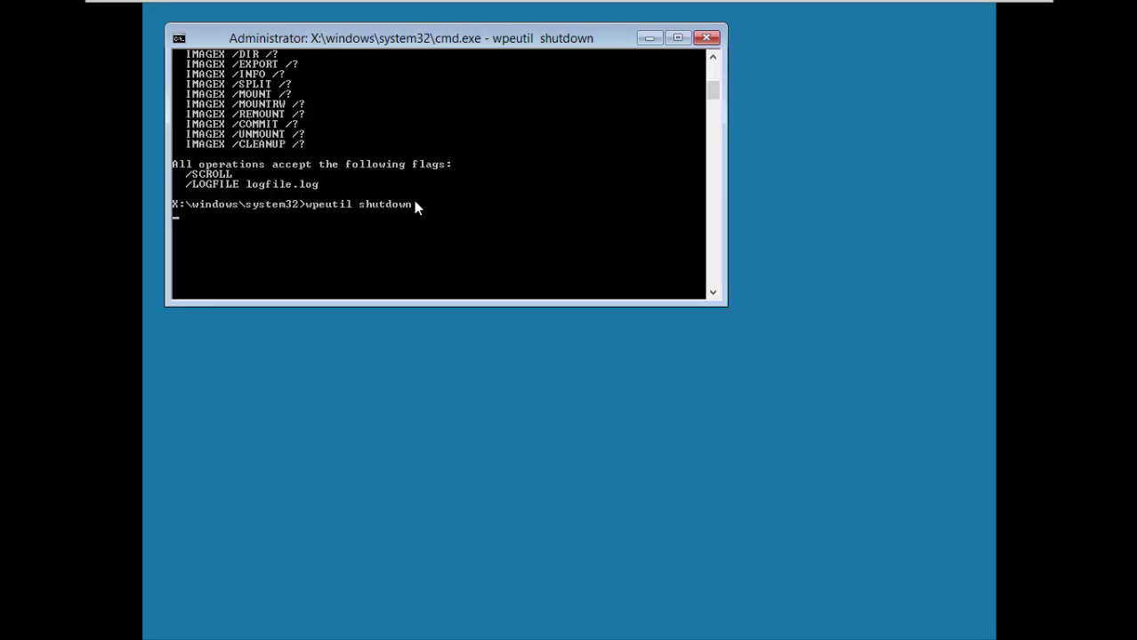